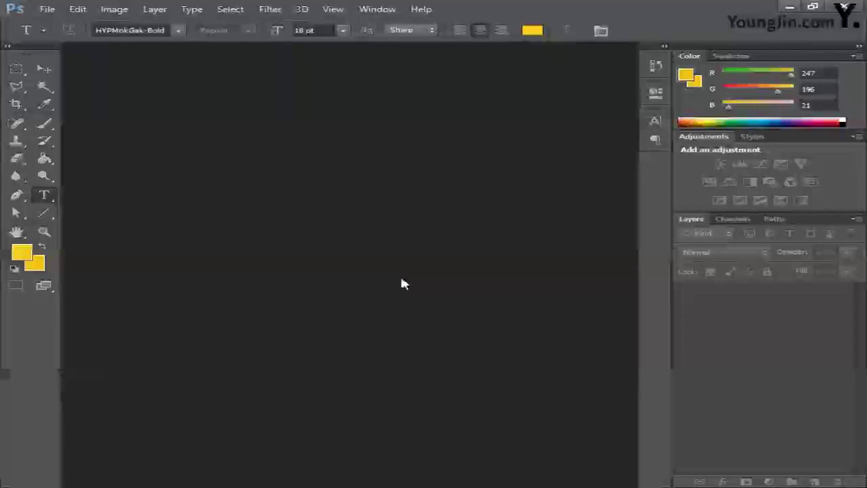
Create a new document named 포토샵 작업, 241 mm wide and 166 mm high.
{"action": "left_click", "coordinate": [38, 9]}
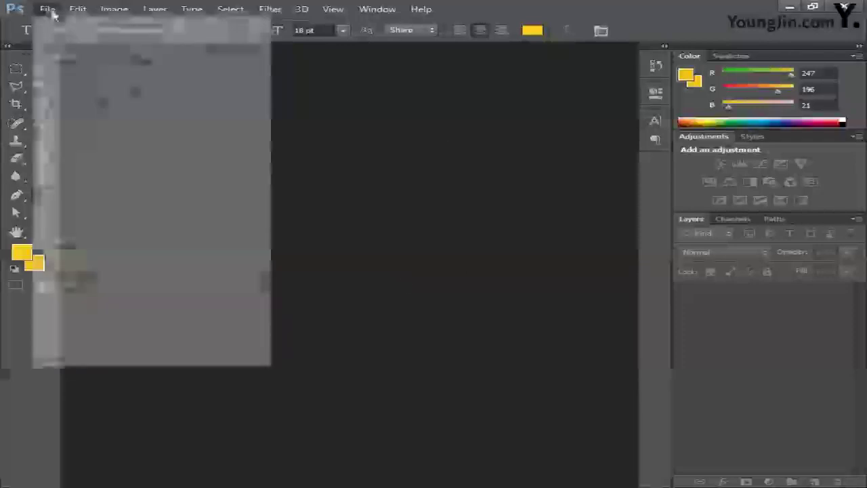
{"action": "left_click", "coordinate": [61, 25]}
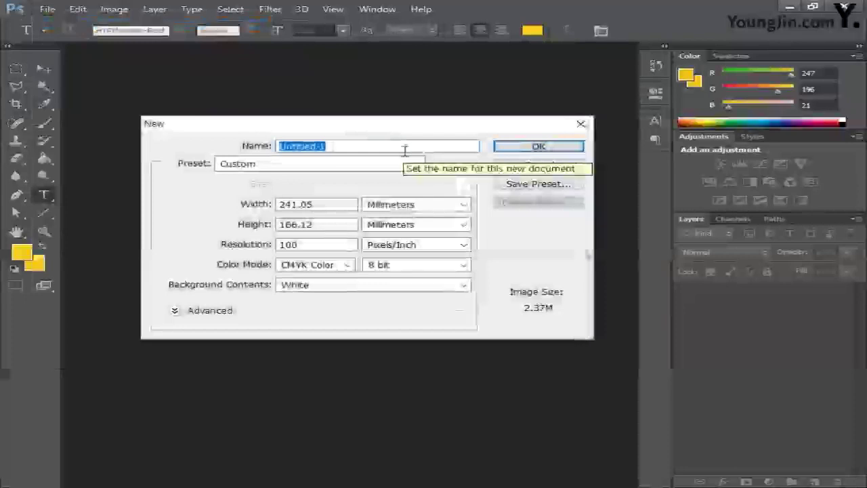
{"action": "type", "text": "목욕실 조명"}
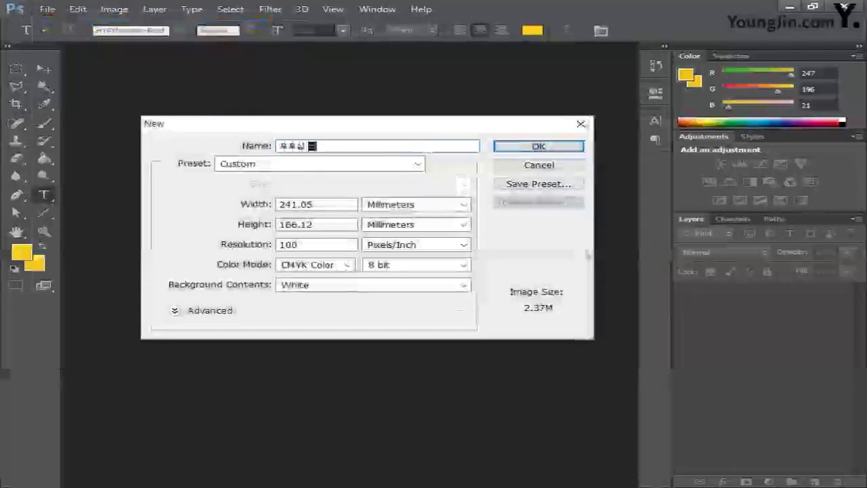
{"action": "left_click", "coordinate": [256, 206]}
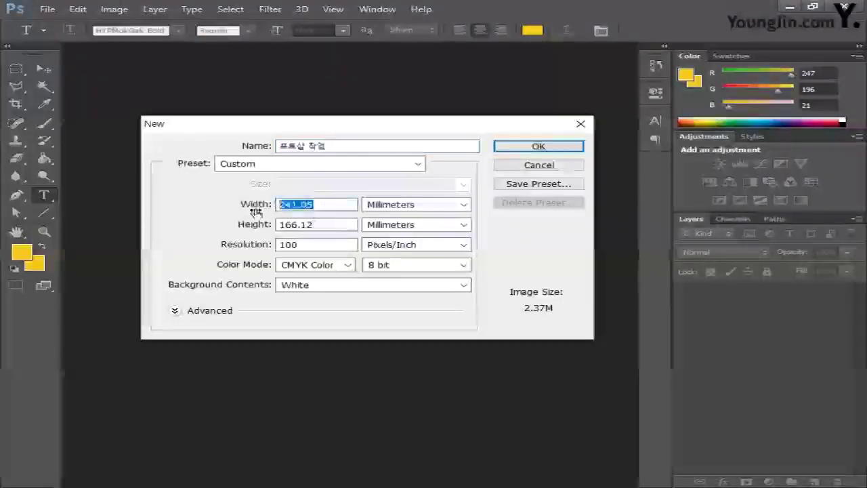
{"action": "type", "text": "241"}
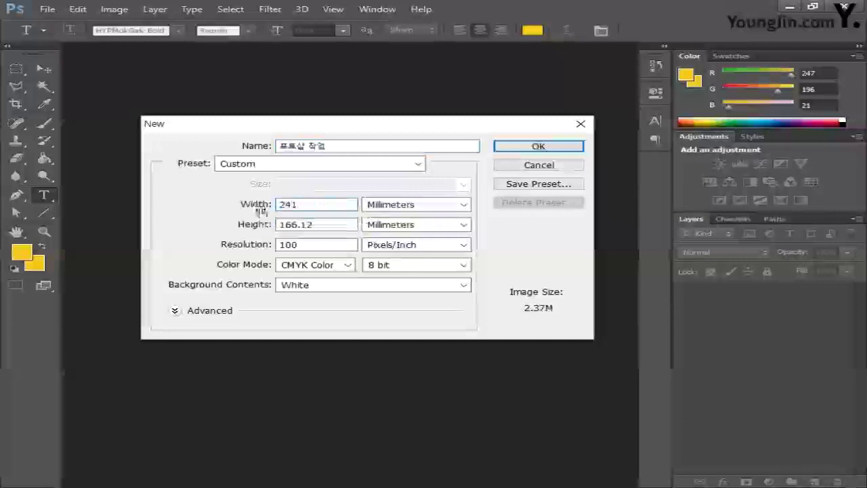
{"action": "left_click", "coordinate": [259, 226]}
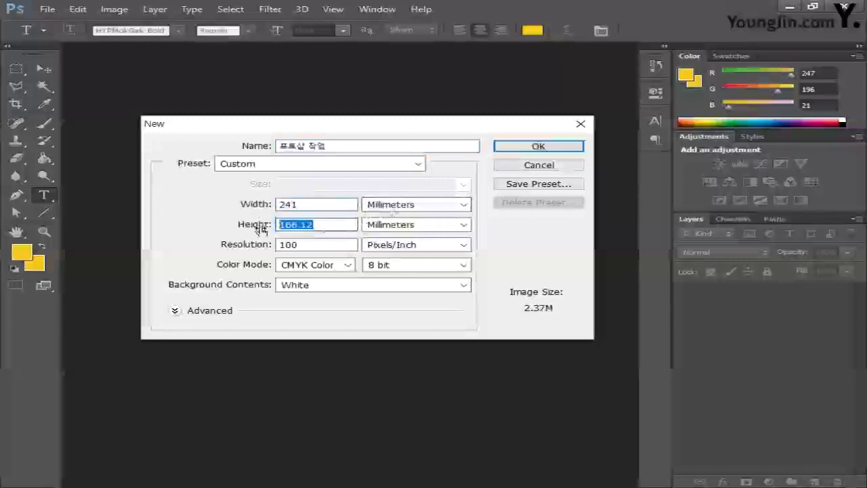
{"action": "type", "text": "166"}
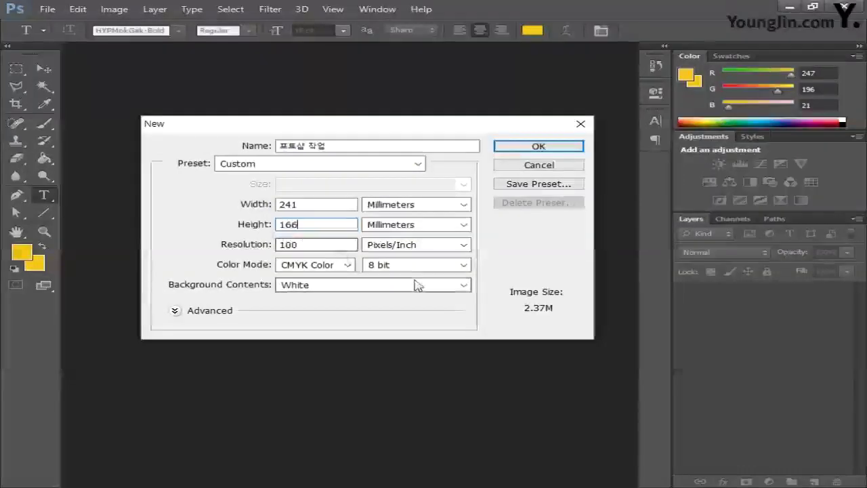
{"action": "left_click", "coordinate": [515, 146]}
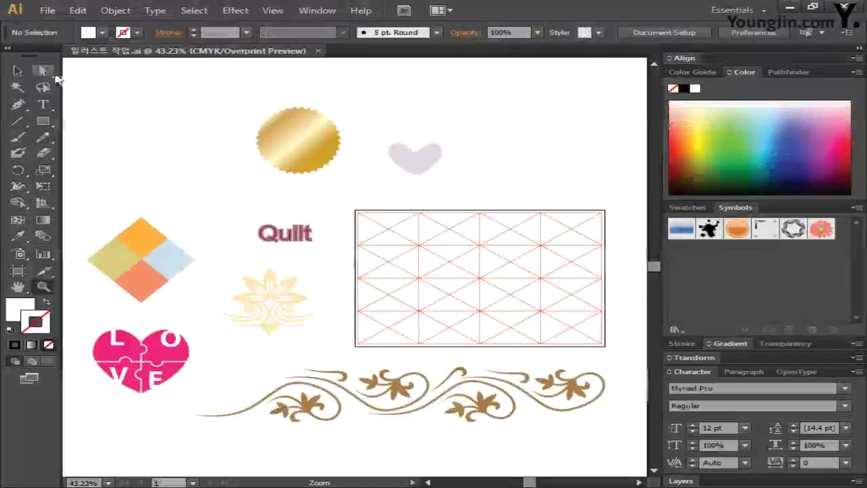
Switch to Illustrator, select and copy the red grid group, and return to the new Photoshop document.
{"action": "key", "text": "v"}
{"action": "left_click", "coordinate": [484, 285]}
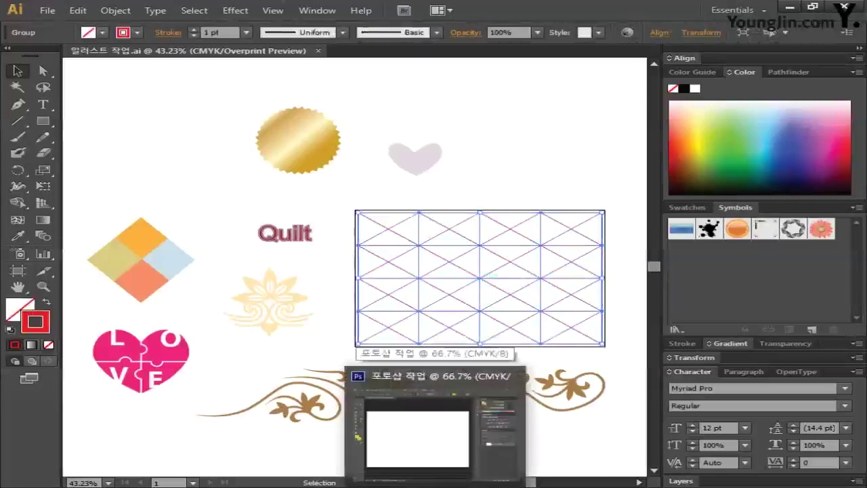
{"action": "left_click", "coordinate": [435, 487]}
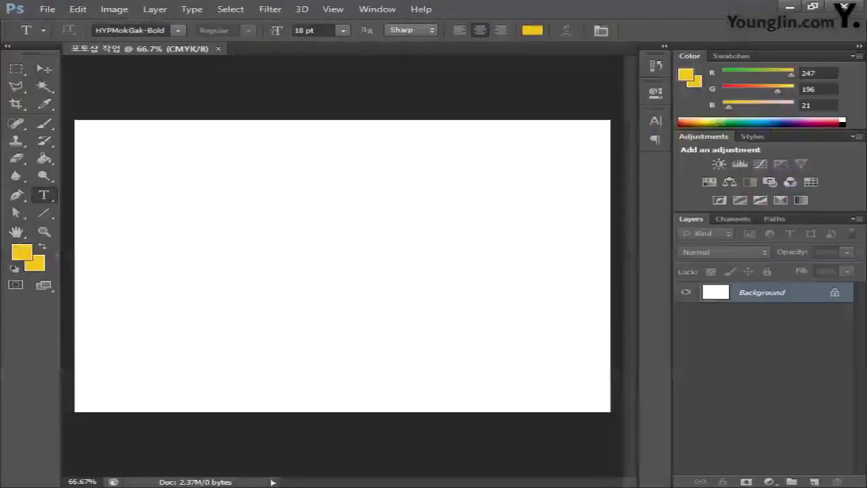
Paste the copied grid into the blank document as Pixels and commit its placement.
{"action": "key", "text": "ctrl+v"}
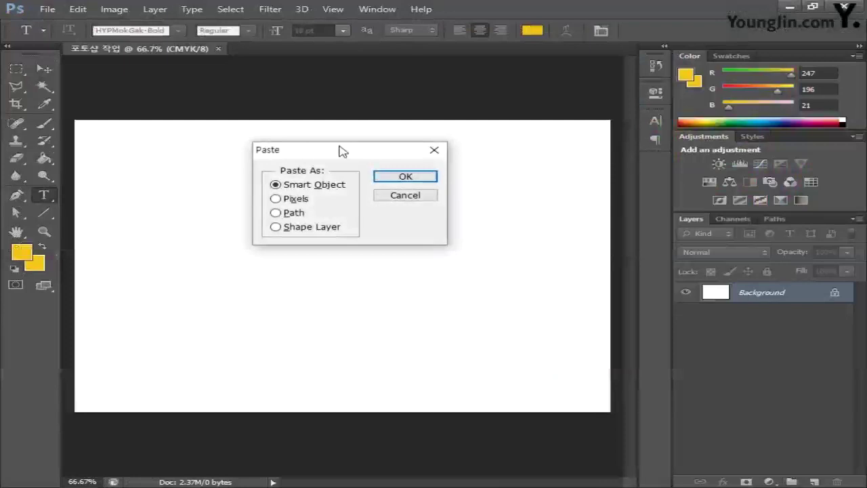
{"action": "left_click", "coordinate": [296, 200]}
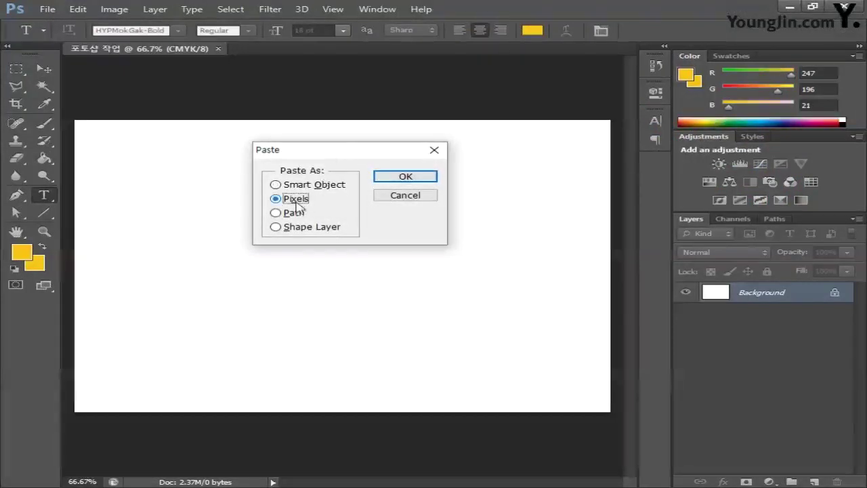
{"action": "left_click", "coordinate": [405, 177]}
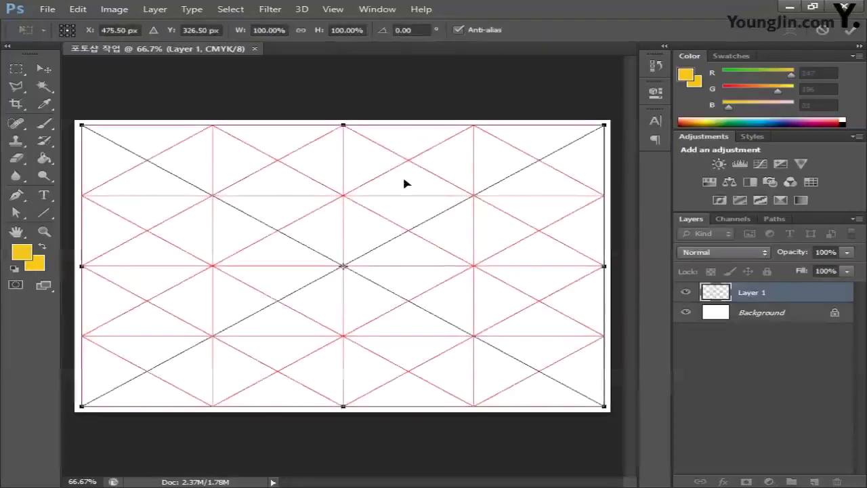
{"action": "key", "text": "Return"}
{"action": "key", "text": "t"}
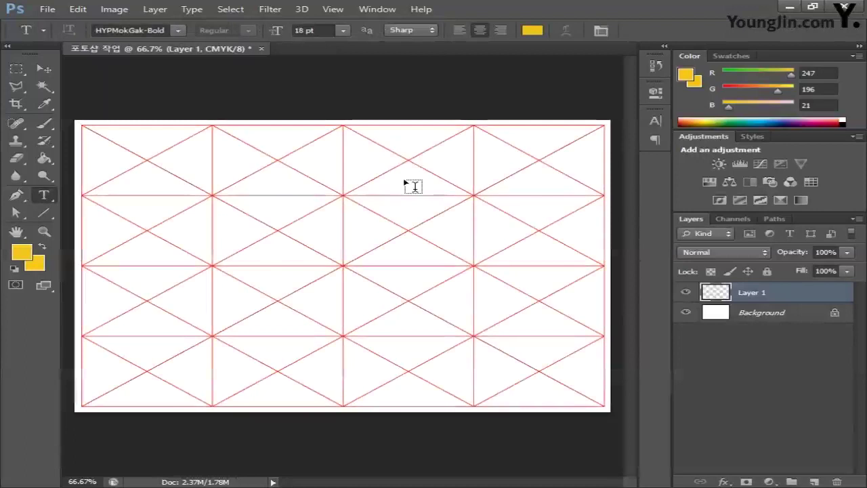
Rename the pasted grid layer as 그리드 and lock the whole layer.
{"action": "double_click", "coordinate": [752, 291]}
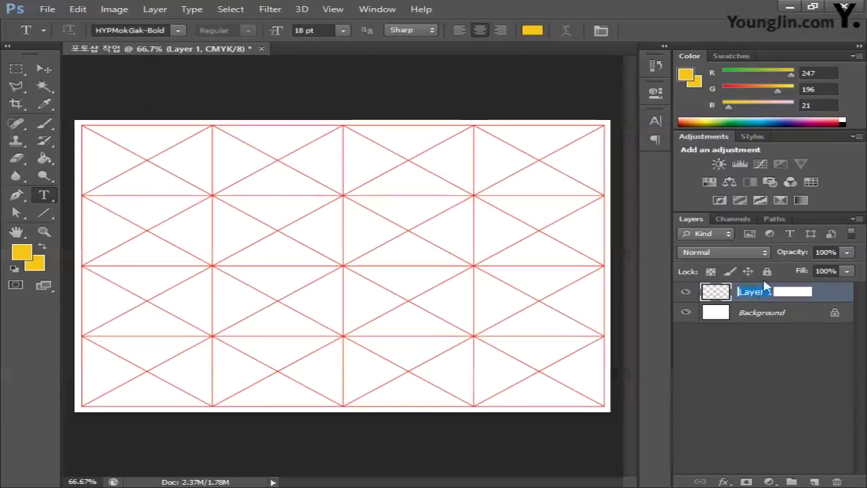
{"action": "type", "text": "그리드"}
{"action": "key", "text": "Return"}
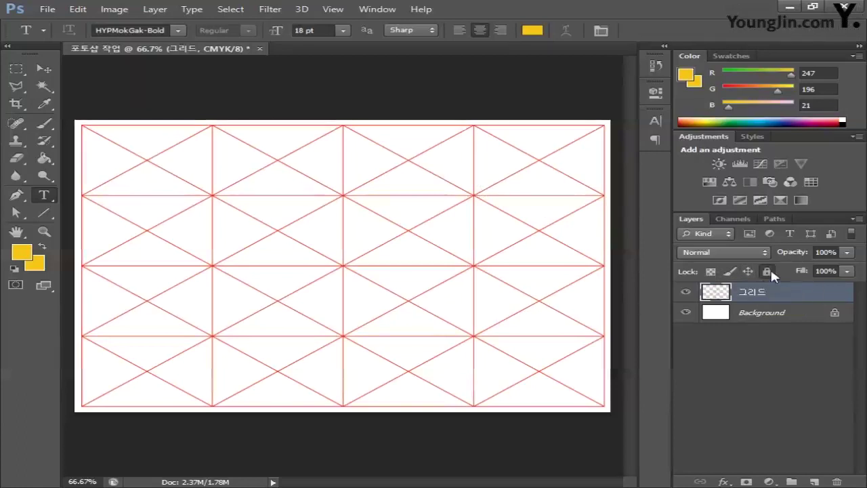
{"action": "left_click", "coordinate": [768, 271]}
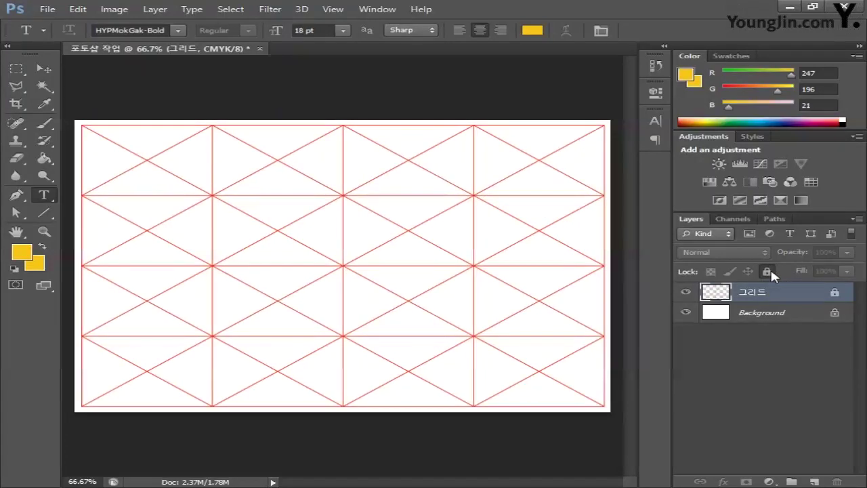
Save the document as 포토샵 작업.psd in the 작업 folder, in Photoshop format with Maximize Compatibility.
{"action": "left_click", "coordinate": [46, 9]}
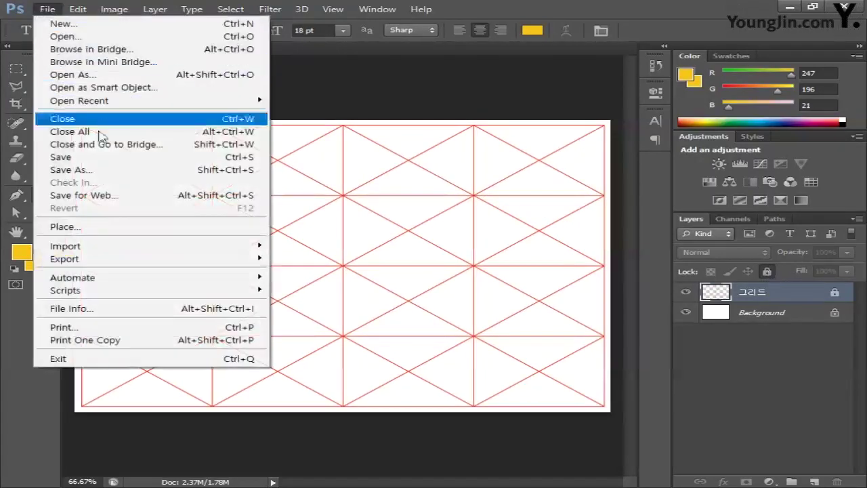
{"action": "left_click", "coordinate": [101, 158]}
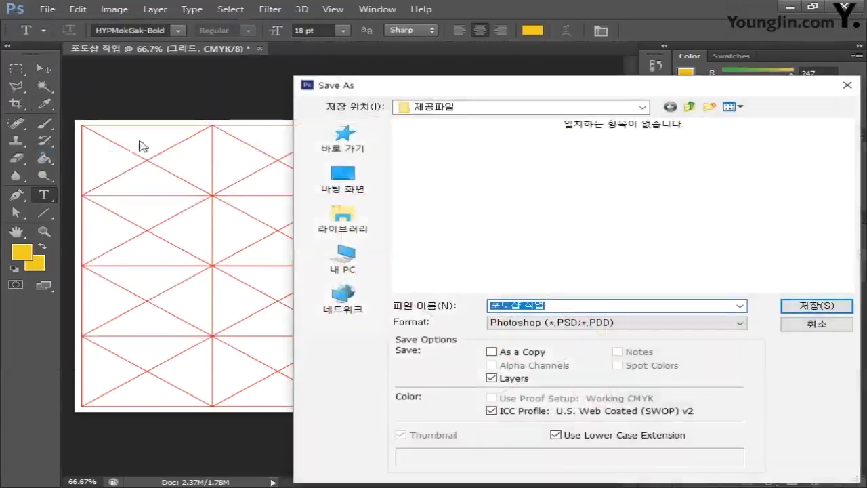
{"action": "left_click_drag", "start_coordinate": [472, 92], "coordinate": [281, 58]}
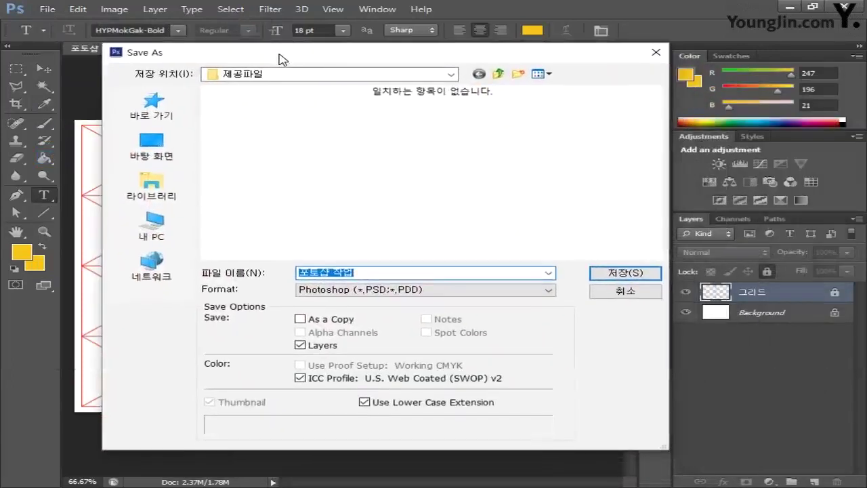
{"action": "left_click", "coordinate": [450, 75]}
{"action": "left_click", "coordinate": [239, 376]}
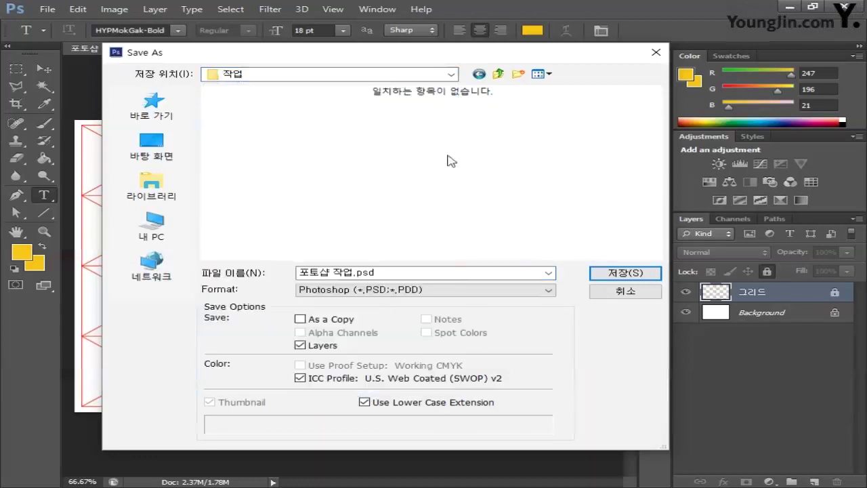
{"action": "left_click", "coordinate": [638, 273]}
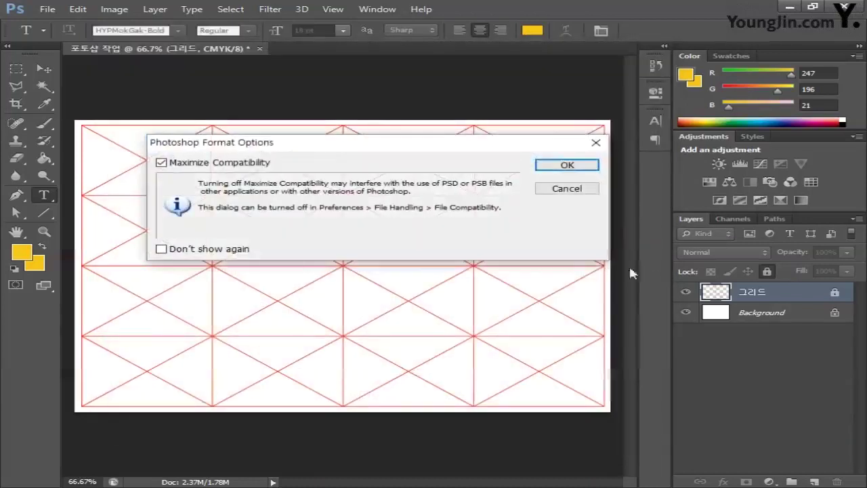
{"action": "left_click", "coordinate": [564, 166]}
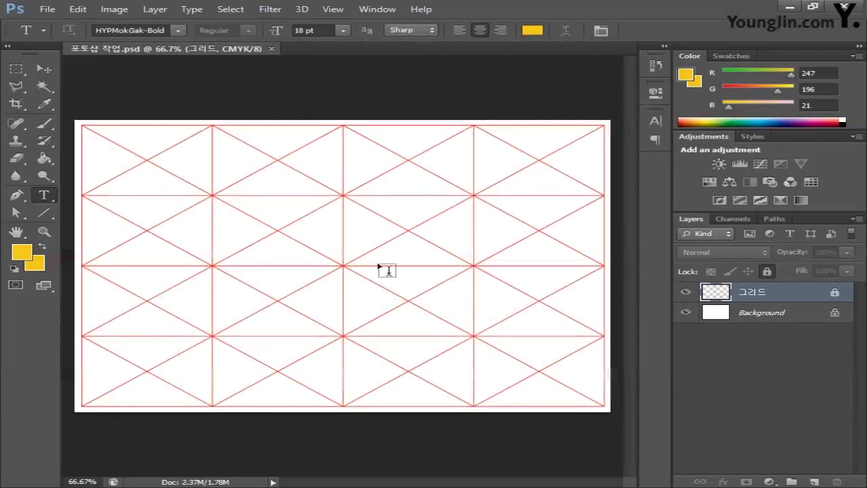
Open the 코스모스 image from the 제공파일 folder.
{"action": "left_click", "coordinate": [47, 9]}
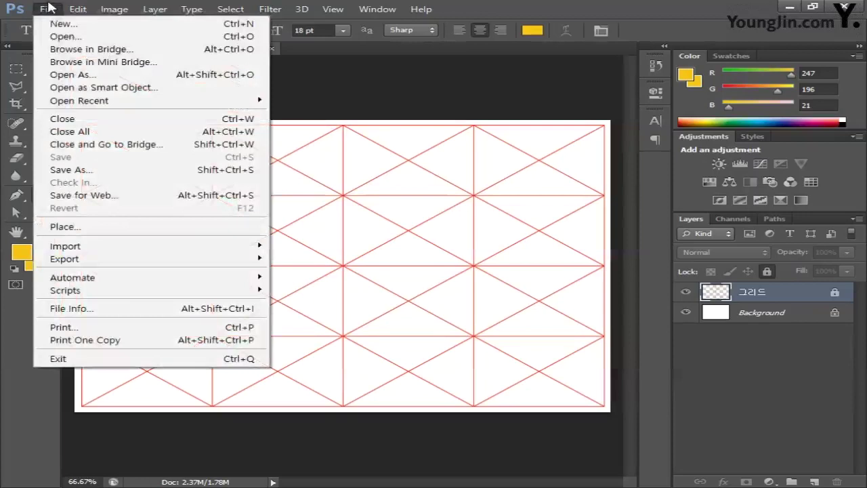
{"action": "left_click", "coordinate": [66, 37]}
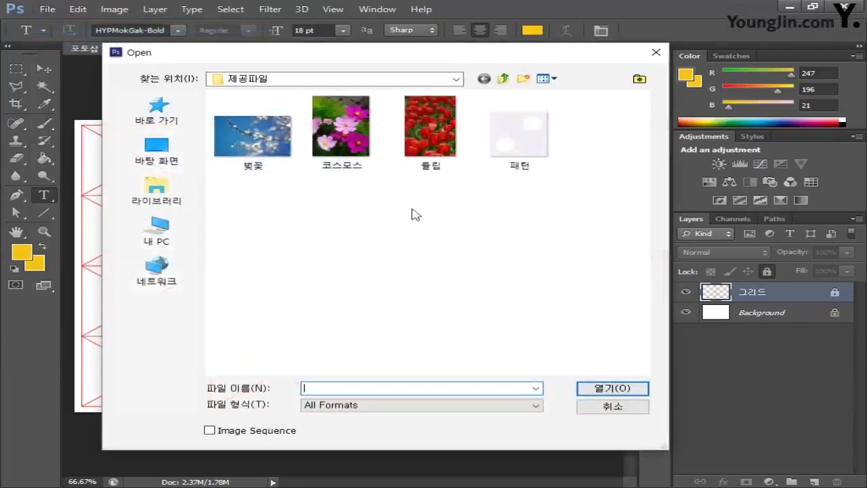
{"action": "left_click", "coordinate": [342, 156]}
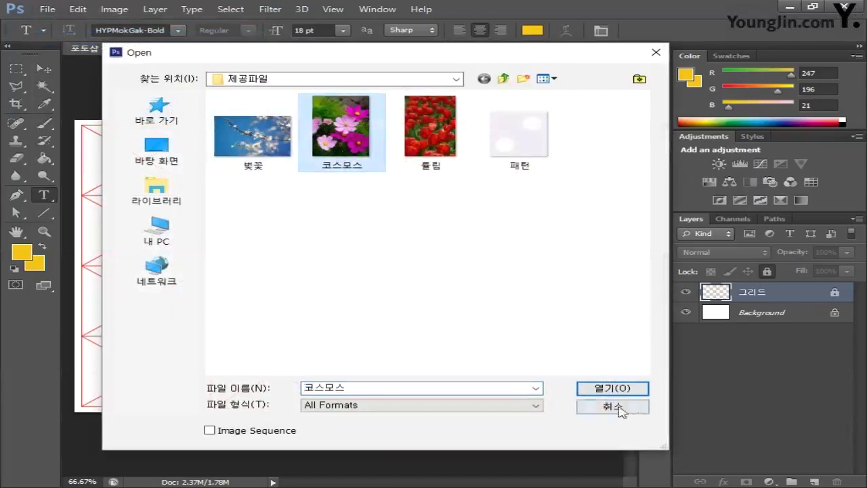
{"action": "left_click", "coordinate": [597, 389]}
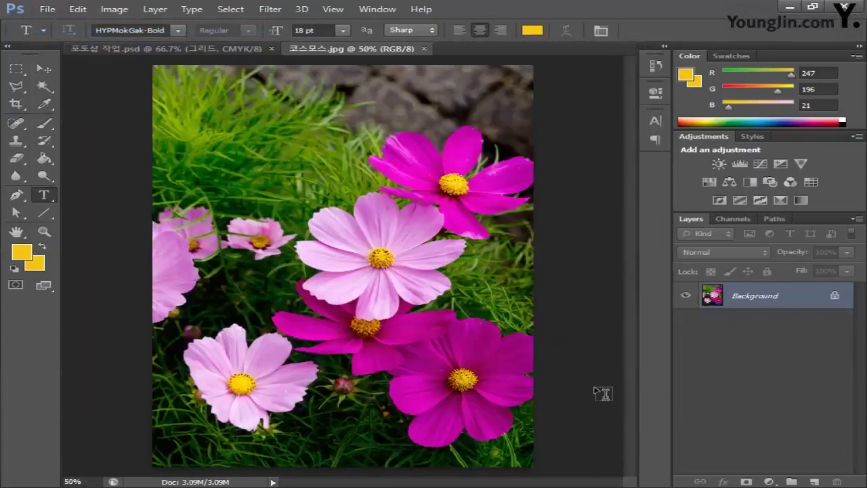
Select the central light pink cosmos with the Quick Selection tool and copy it to a new layer.
{"action": "left_click", "coordinate": [46, 87]}
{"action": "left_click", "coordinate": [128, 84]}
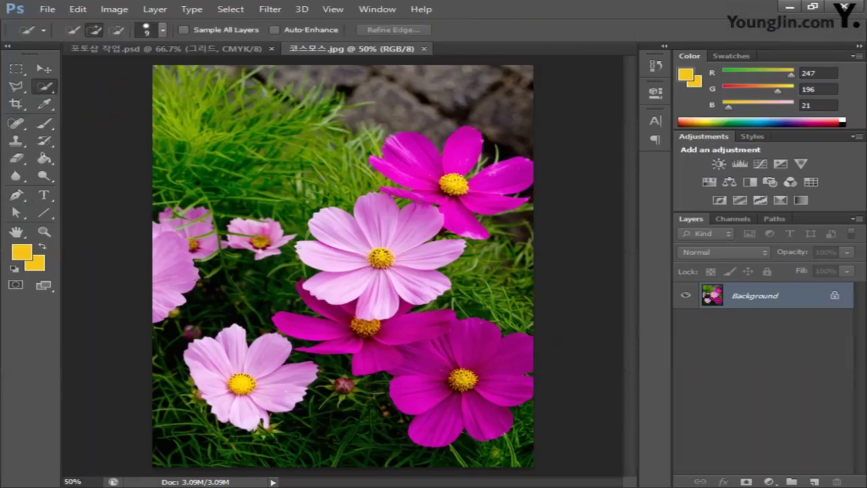
{"action": "mouse_move", "coordinate": [356, 283]}
{"action": "left_mouse_down"}
{"action": "mouse_move", "coordinate": [359, 233]}
{"action": "mouse_move", "coordinate": [321, 222]}
{"action": "mouse_move", "coordinate": [328, 265]}
{"action": "mouse_move", "coordinate": [349, 283]}
{"action": "mouse_move", "coordinate": [401, 272]}
{"action": "mouse_move", "coordinate": [411, 258]}
{"action": "mouse_move", "coordinate": [405, 238]}
{"action": "left_mouse_up"}
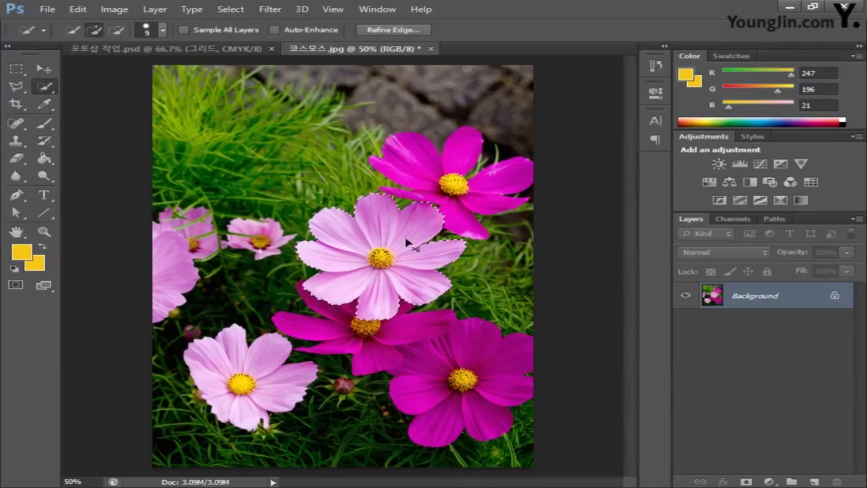
{"action": "key", "text": "ctrl+j"}
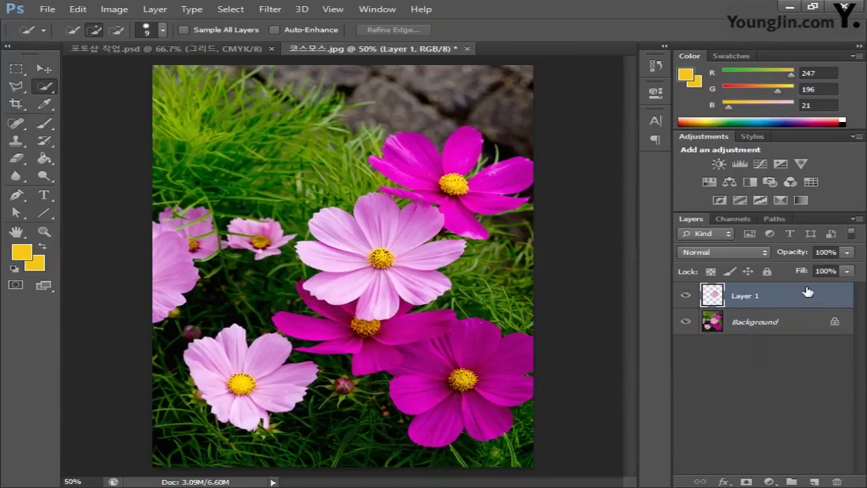
Colorize the cut-out cosmos on Layer 1 with Hue/Saturation at hue 40, saturation 20 and lightness 6.
{"action": "left_click", "coordinate": [108, 11]}
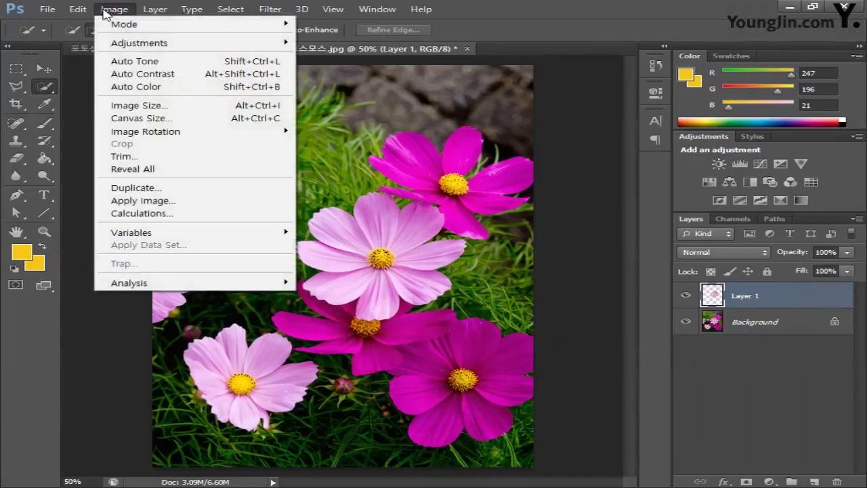
{"action": "mouse_move", "coordinate": [135, 43]}
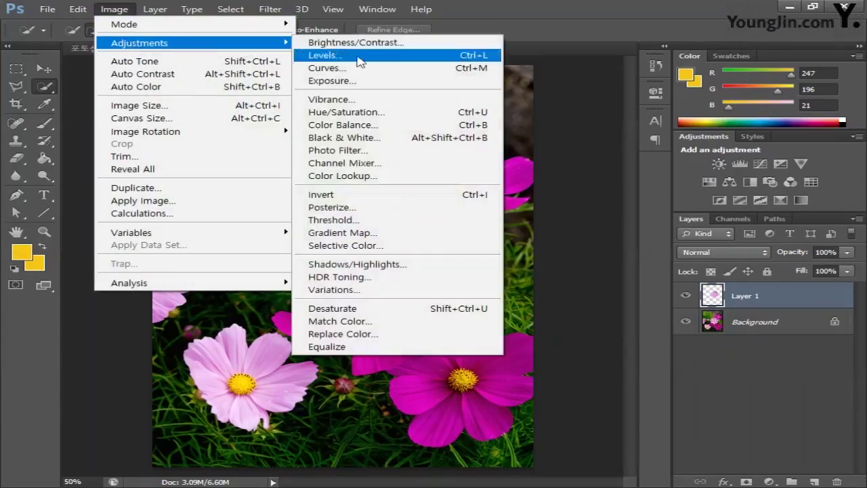
{"action": "left_click", "coordinate": [391, 116]}
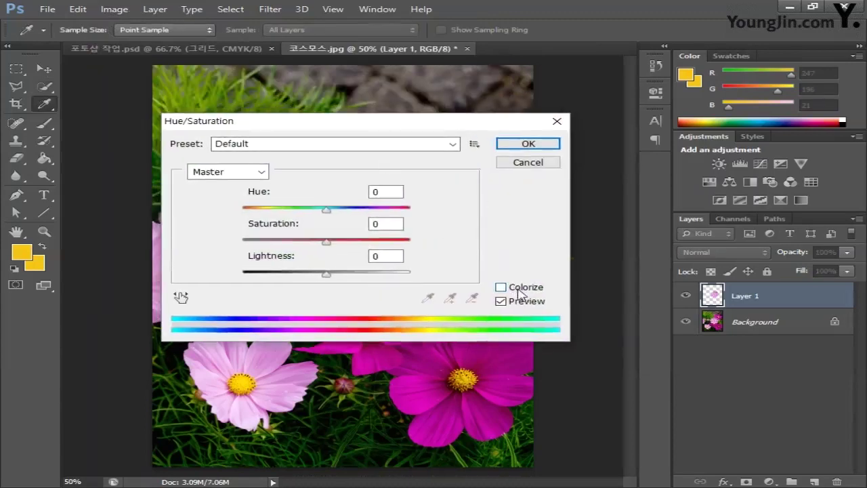
{"action": "left_click", "coordinate": [512, 292]}
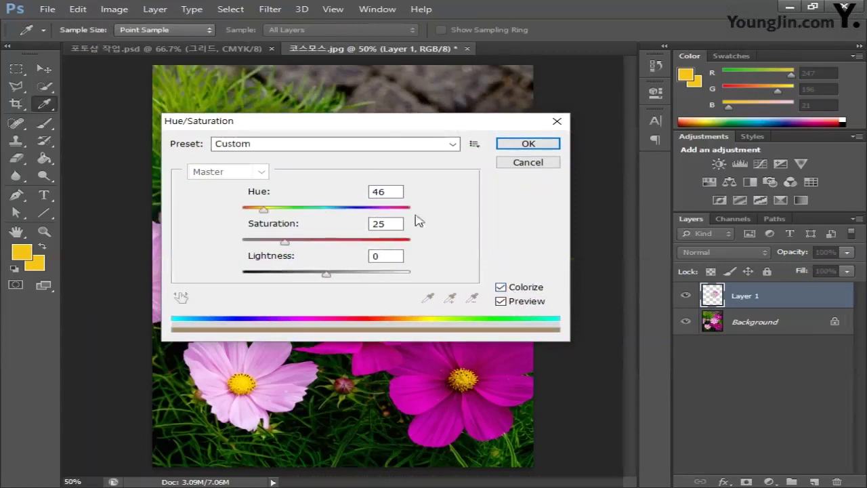
{"action": "left_click_drag", "start_coordinate": [397, 190], "coordinate": [363, 195]}
{"action": "type", "text": "40"}
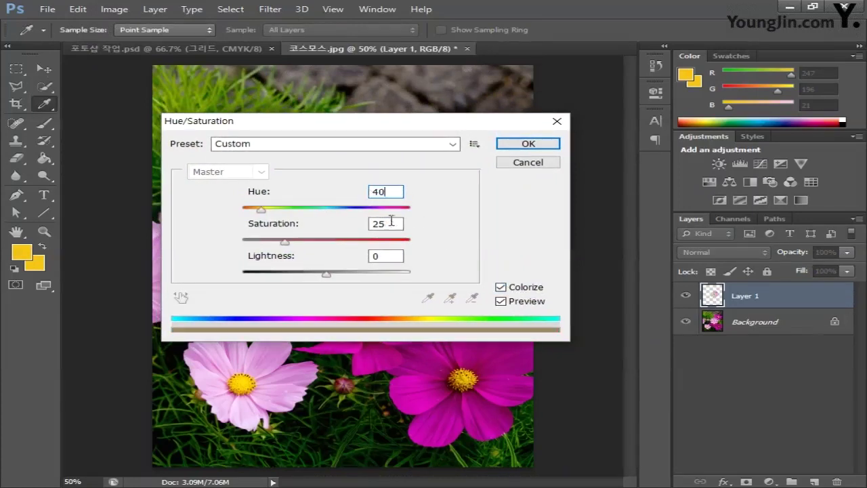
{"action": "left_click_drag", "start_coordinate": [393, 224], "coordinate": [334, 229]}
{"action": "type", "text": "20"}
{"action": "left_click_drag", "start_coordinate": [390, 256], "coordinate": [360, 252]}
{"action": "type", "text": "6"}
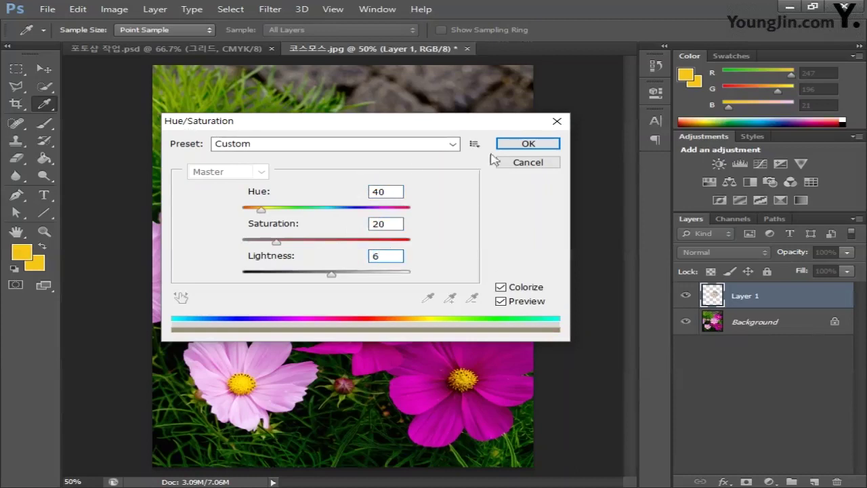
{"action": "left_click", "coordinate": [509, 144]}
{"action": "key", "text": "w"}
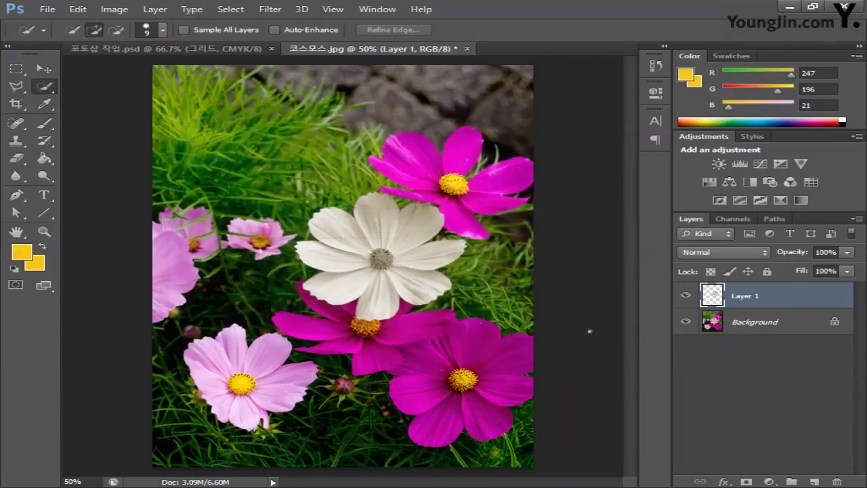
Colorize the Background layer with Hue/Saturation at hue 40, saturation 15 and lightness 36.
{"action": "left_click", "coordinate": [765, 325]}
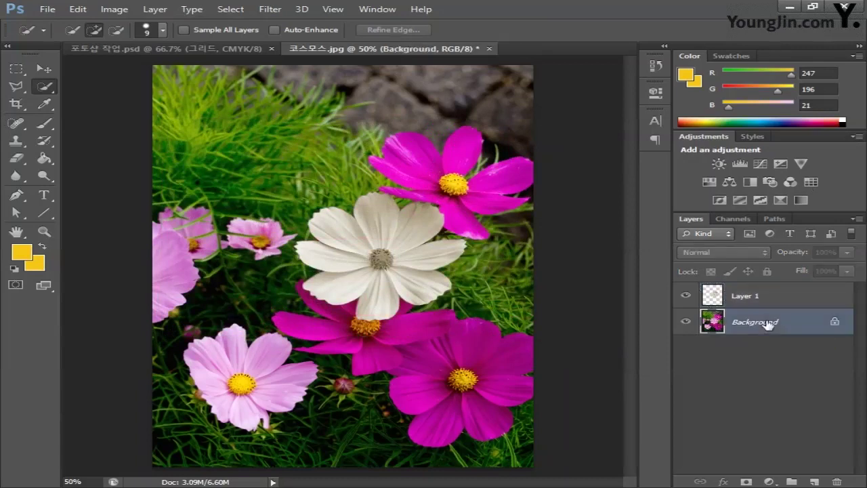
{"action": "left_click", "coordinate": [115, 12]}
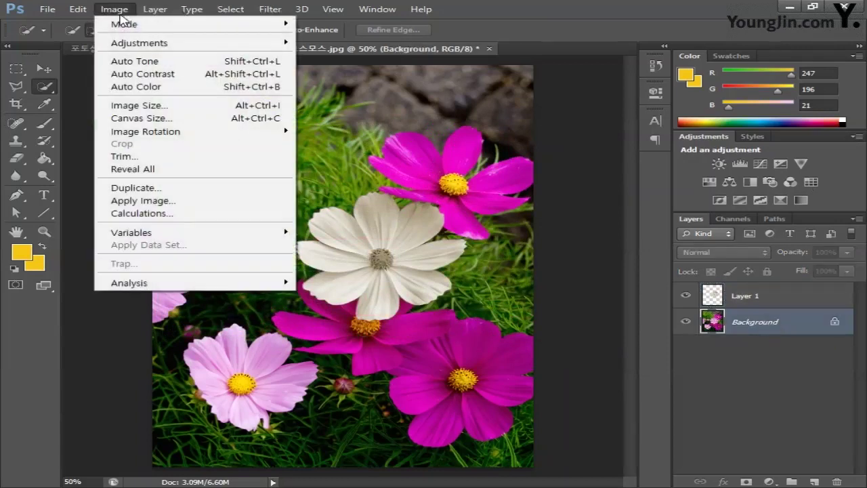
{"action": "mouse_move", "coordinate": [167, 47]}
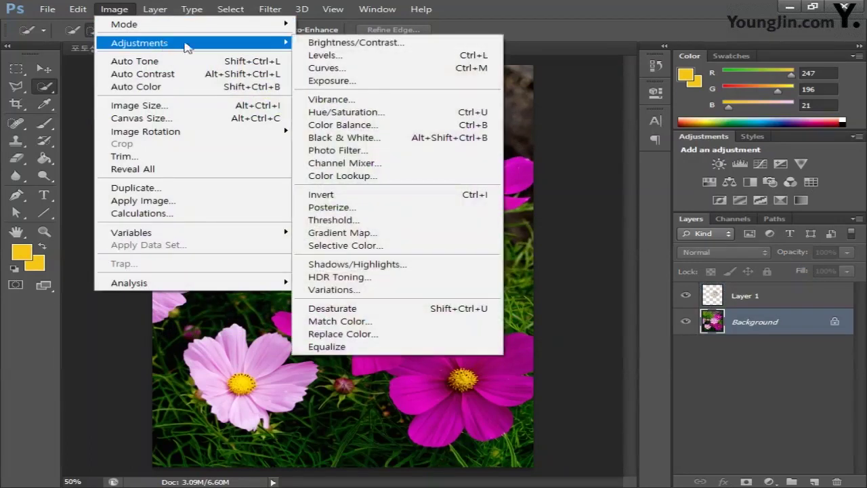
{"action": "left_click", "coordinate": [390, 115]}
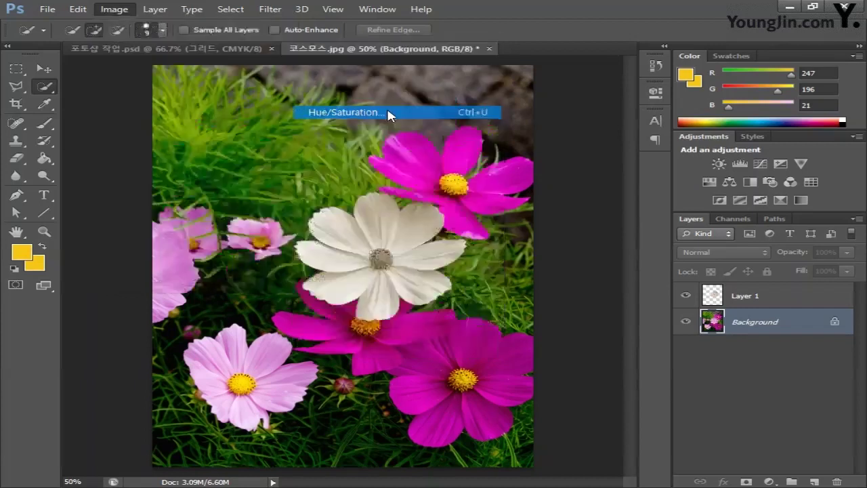
{"action": "left_click", "coordinate": [517, 292]}
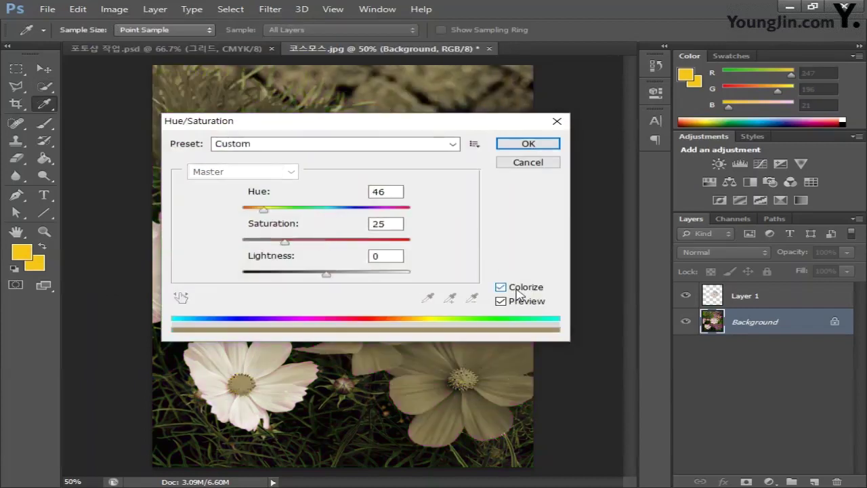
{"action": "double_click", "coordinate": [387, 192]}
{"action": "type", "text": "40"}
{"action": "double_click", "coordinate": [386, 224]}
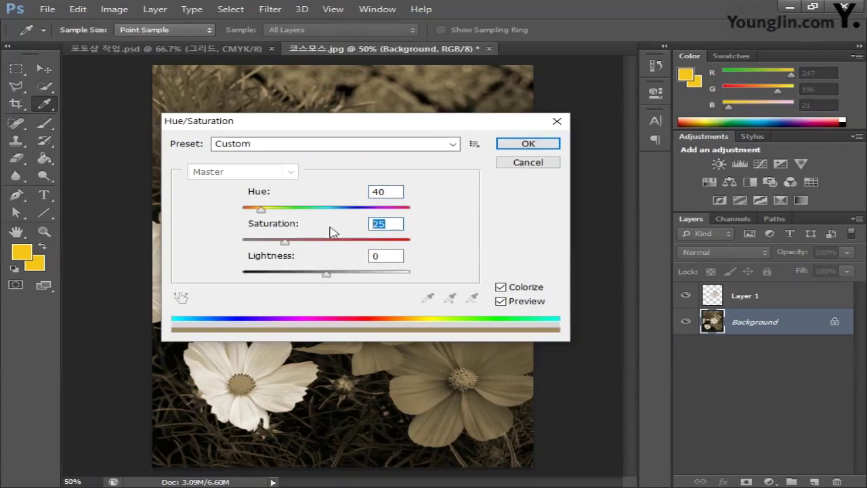
{"action": "type", "text": "15"}
{"action": "double_click", "coordinate": [384, 255]}
{"action": "type", "text": "36"}
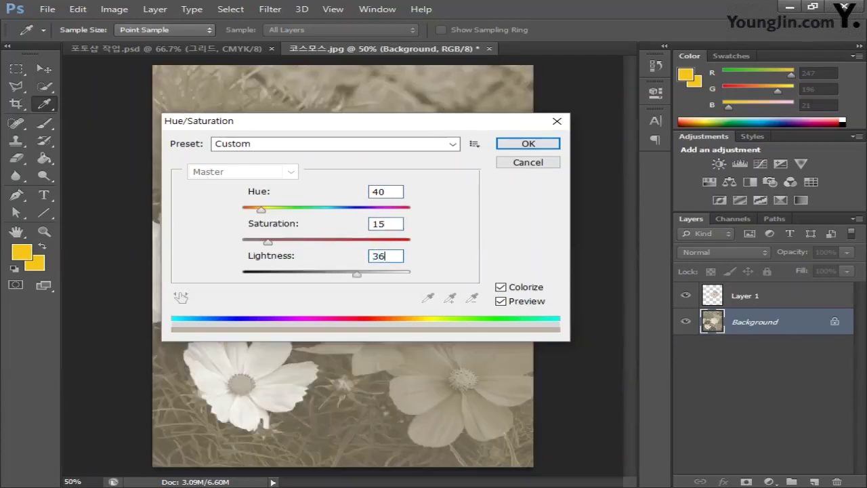
{"action": "left_click", "coordinate": [528, 145]}
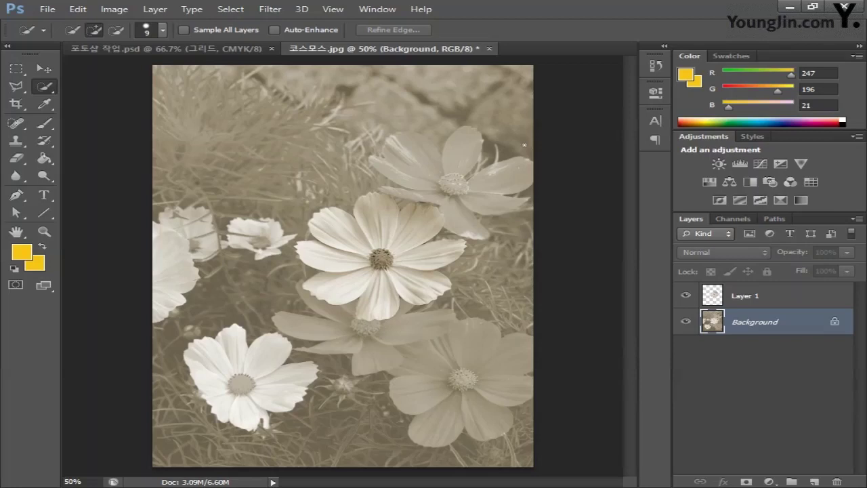
Apply the Patchwork texture filter to the Background layer with a square size of 9.
{"action": "left_click", "coordinate": [270, 9]}
{"action": "left_click", "coordinate": [301, 62]}
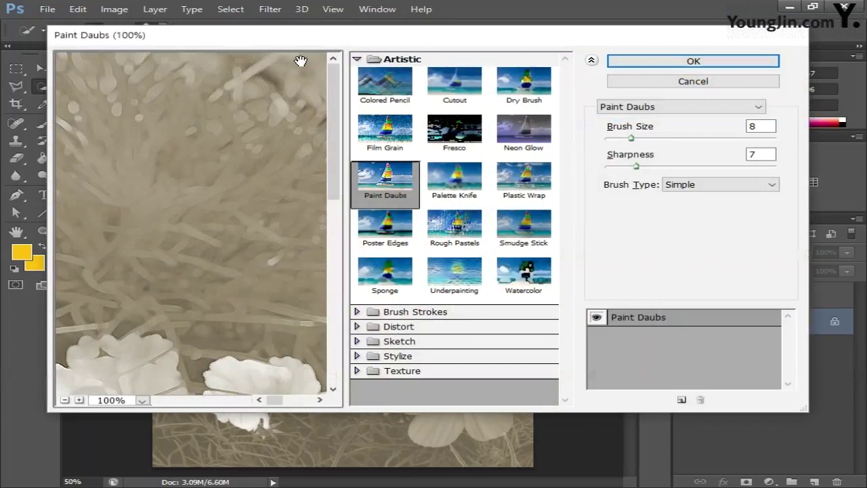
{"action": "left_click", "coordinate": [397, 371]}
{"action": "left_click", "coordinate": [398, 383]}
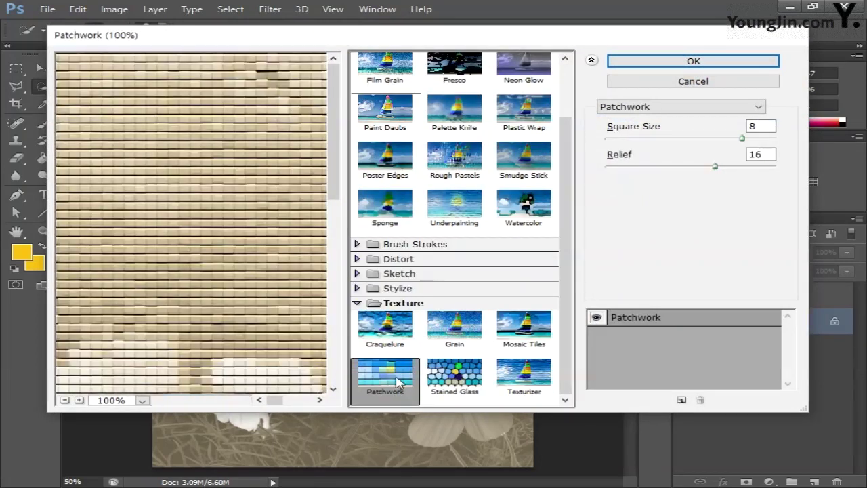
{"action": "double_click", "coordinate": [752, 126]}
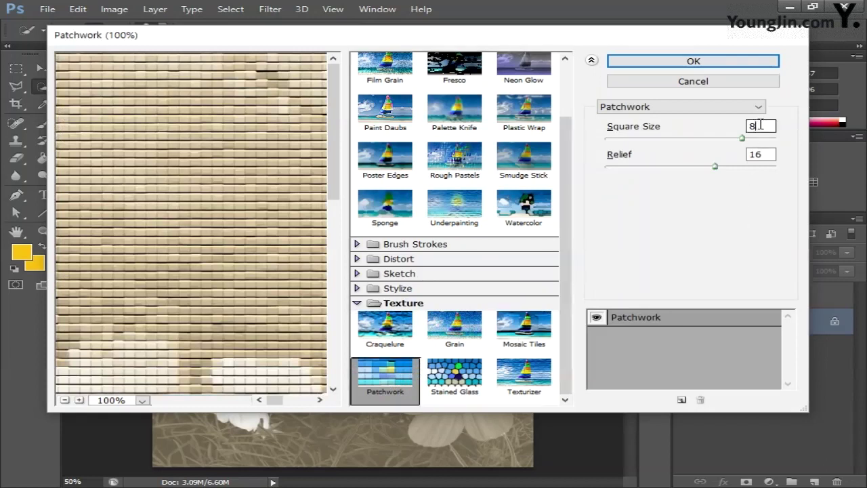
{"action": "type", "text": "9"}
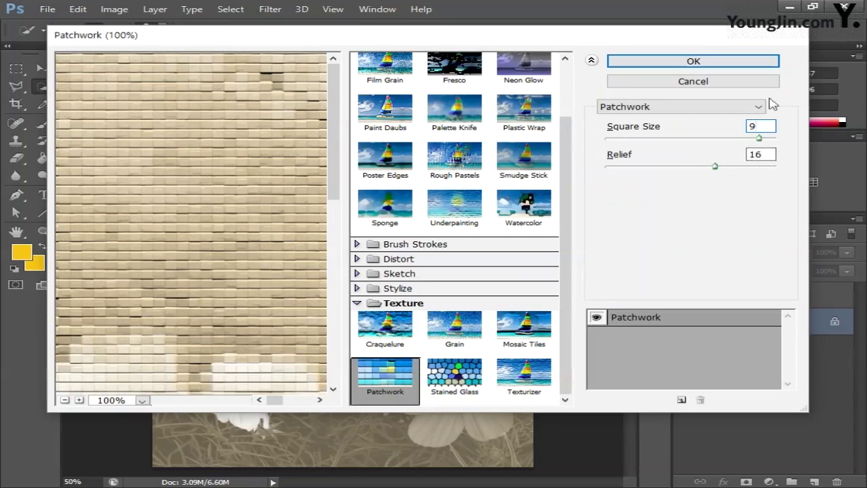
{"action": "left_click", "coordinate": [693, 61]}
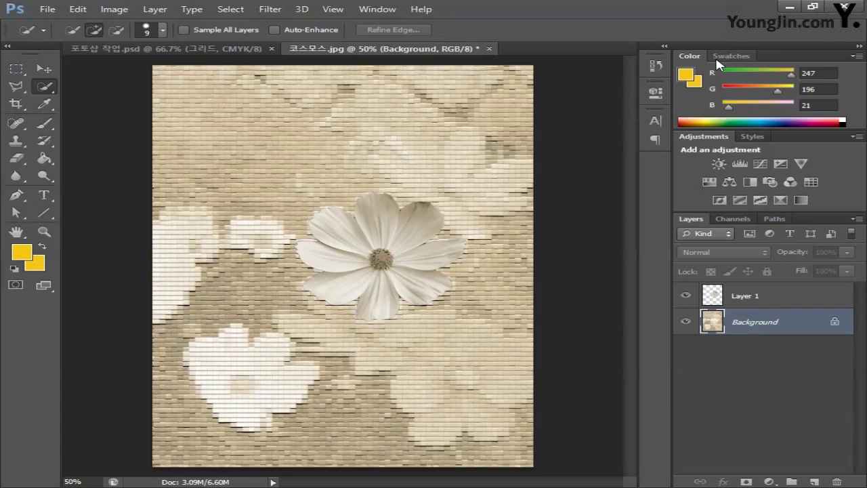
Copy the whole patchwork Background image and paste it into 포토샵 작업.psd.
{"action": "key", "text": "ctrl+a"}
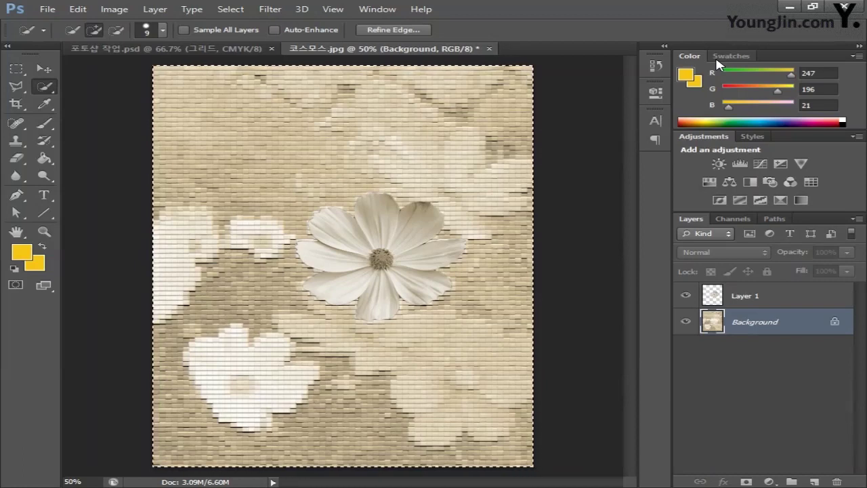
{"action": "left_click", "coordinate": [152, 54]}
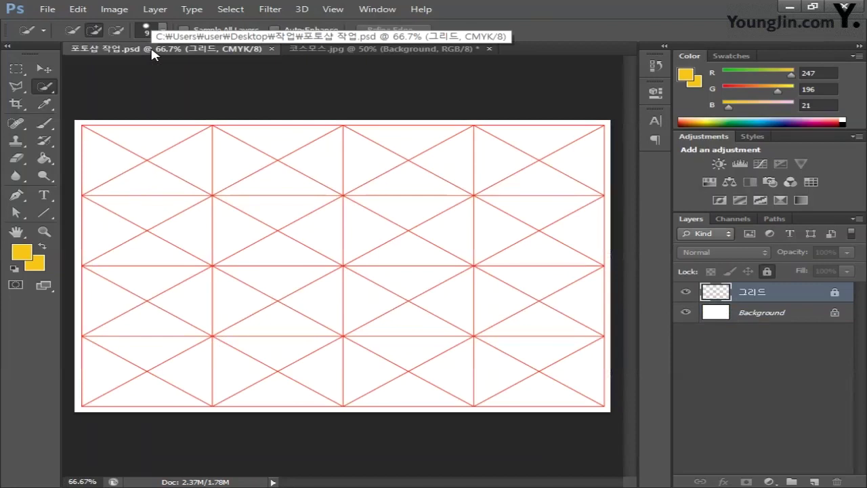
{"action": "key", "text": "ctrl+v"}
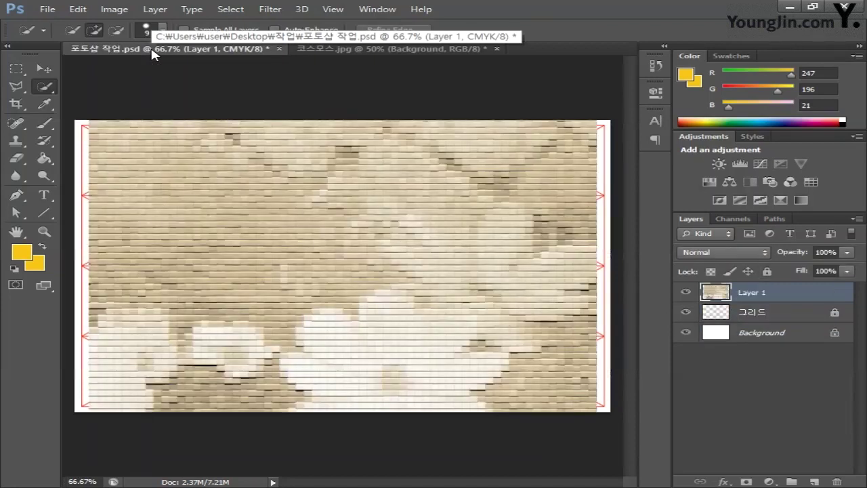
Scale the pasted patchwork image to about 53% and fit it over the lower-right part of the page, starting at the grid's vertical centre line and first row line.
{"action": "key", "text": "ctrl+t"}
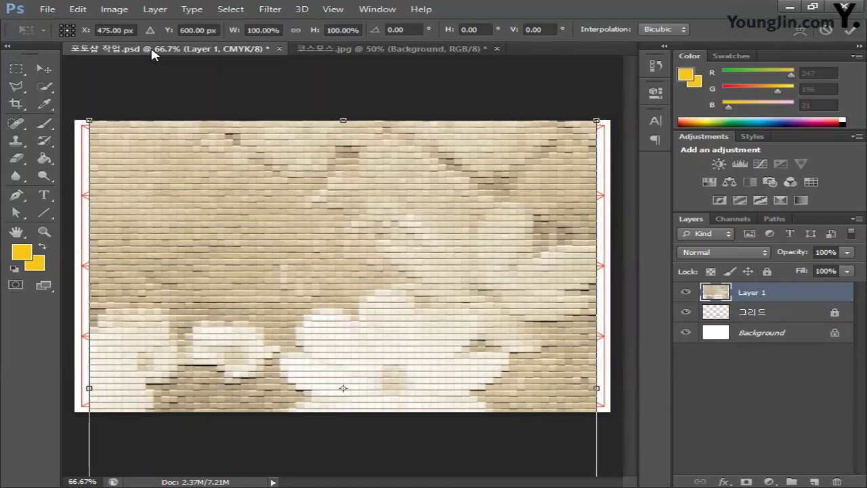
{"action": "left_click_drag", "start_coordinate": [597, 124], "coordinate": [344, 362]}
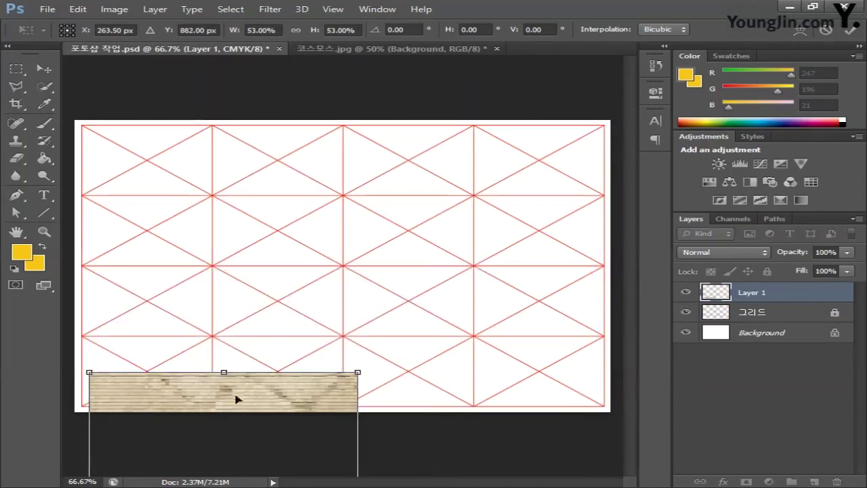
{"action": "left_click_drag", "start_coordinate": [236, 397], "coordinate": [309, 160]}
{"action": "left_click_drag", "start_coordinate": [382, 175], "coordinate": [538, 248]}
{"action": "mouse_move", "coordinate": [604, 198]}
{"action": "left_mouse_down"}
{"action": "mouse_move", "coordinate": [603, 206]}
{"action": "mouse_move", "coordinate": [608, 197]}
{"action": "left_mouse_up"}
{"action": "left_click_drag", "start_coordinate": [548, 236], "coordinate": [555, 237]}
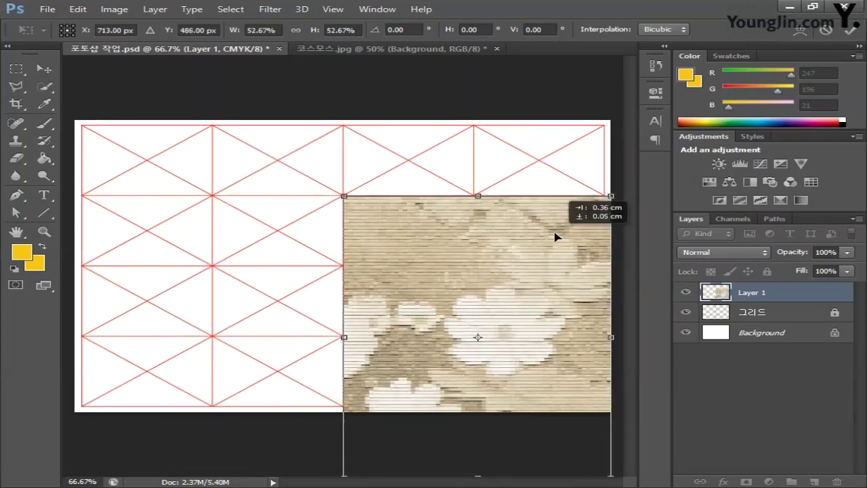
{"action": "scroll", "coordinate": [554, 236], "scroll_direction": "down", "scroll_amount": 3}
{"action": "scroll", "coordinate": [555, 236], "scroll_direction": "up", "scroll_amount": 1}
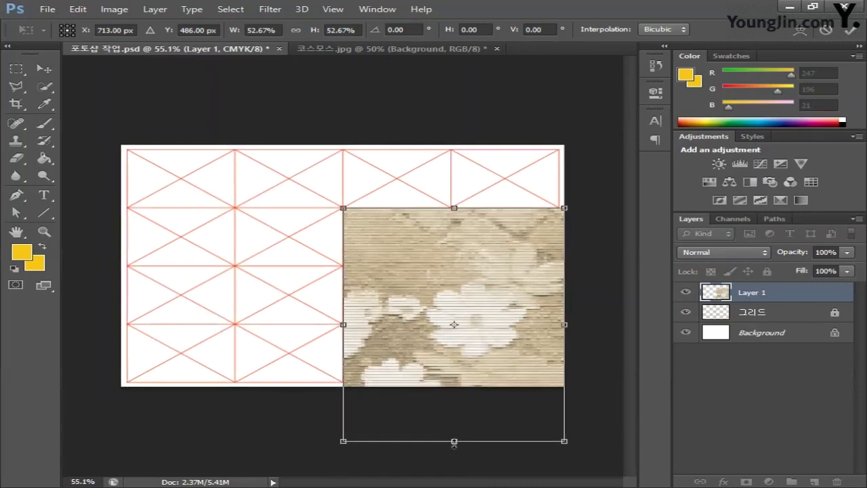
{"action": "left_click_drag", "start_coordinate": [454, 450], "coordinate": [454, 433]}
{"action": "key", "text": "ctrl+plus"}
{"action": "key", "text": "Return"}
{"action": "key", "text": "w"}
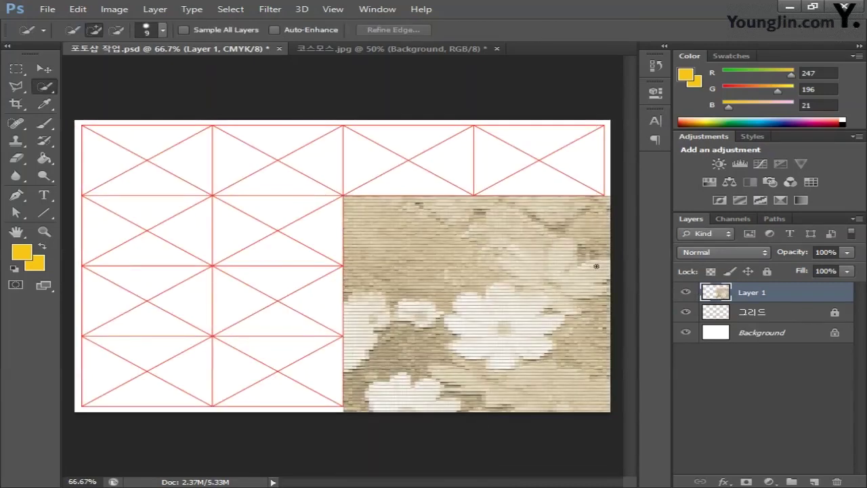
Rename the pasted patchwork layer as 코스모스 배경 and move it below the 그리드 layer.
{"action": "double_click", "coordinate": [745, 292]}
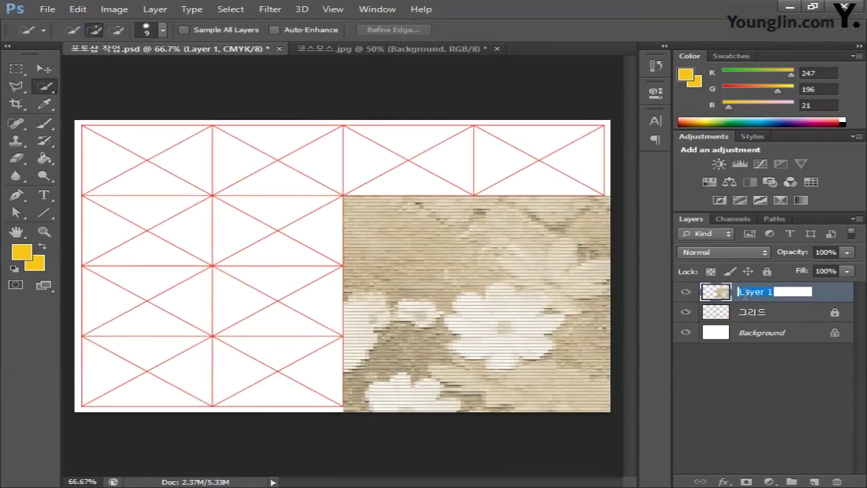
{"action": "type", "text": "ㅌ"}
{"action": "type", "text": "스모스 배경"}
{"action": "left_click", "coordinate": [784, 360]}
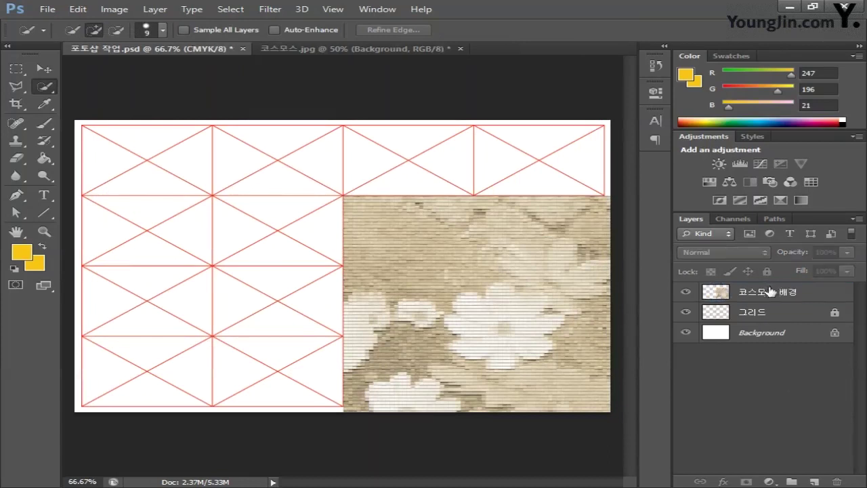
{"action": "left_click_drag", "start_coordinate": [786, 291], "coordinate": [762, 323]}
{"action": "left_click", "coordinate": [755, 388]}
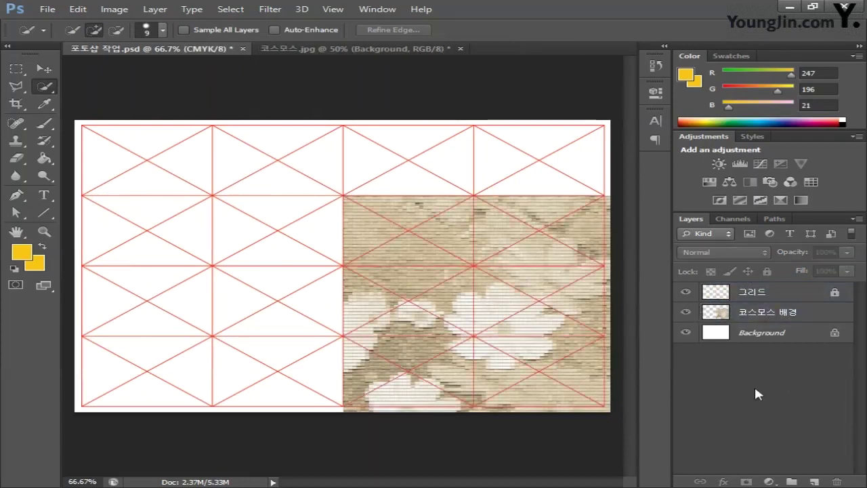
Add a layer mask to the 코스모스 배경 layer.
{"action": "key", "text": "v"}
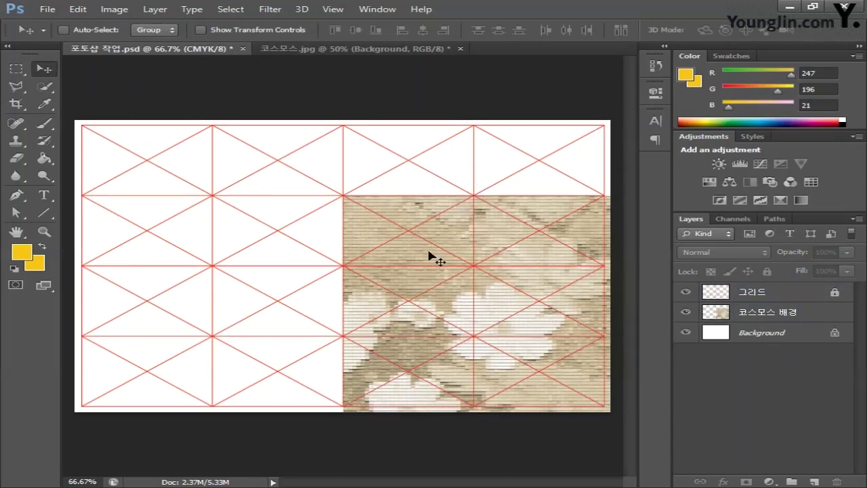
{"action": "left_click", "coordinate": [772, 313]}
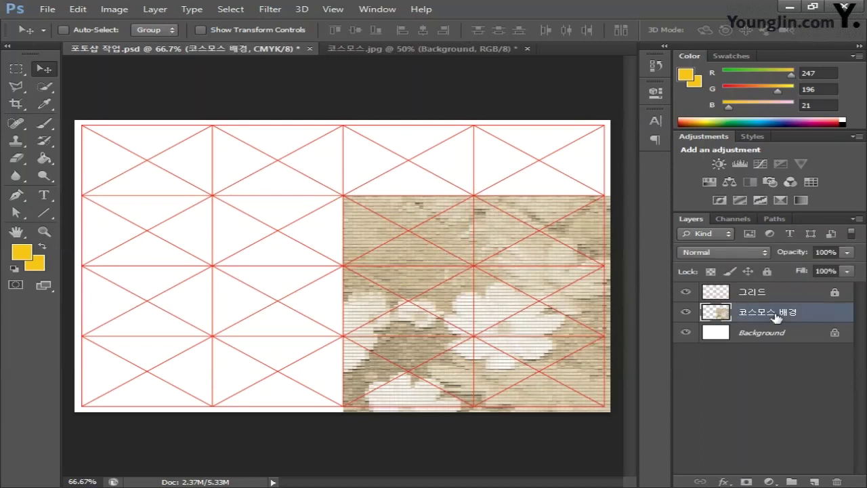
{"action": "left_click", "coordinate": [747, 481]}
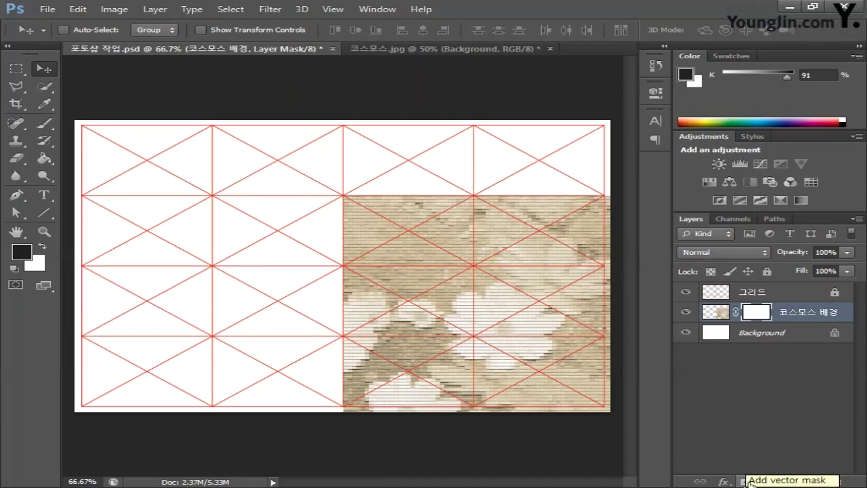
Choose the Gradient tool and set the foreground colour to white with K at 0%.
{"action": "left_click", "coordinate": [44, 157]}
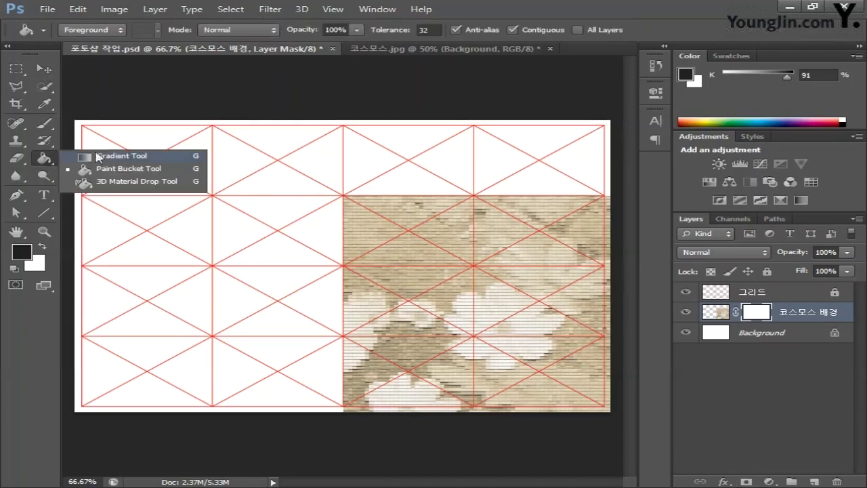
{"action": "left_click", "coordinate": [98, 156]}
{"action": "left_click", "coordinate": [25, 252]}
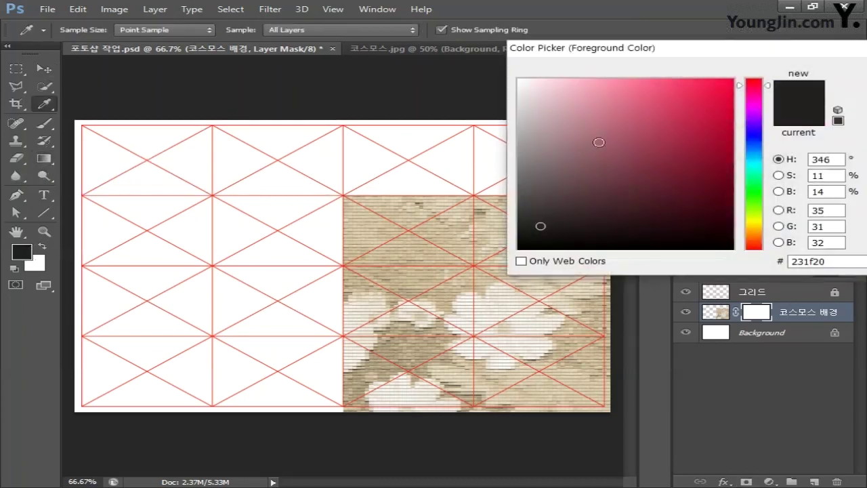
{"action": "left_click_drag", "start_coordinate": [680, 41], "coordinate": [315, 117]}
{"action": "key", "text": "Tab"}
{"action": "key", "text": "Tab"}
{"action": "key", "text": "Tab"}
{"action": "type", "text": "0"}
{"action": "key", "text": "Tab"}
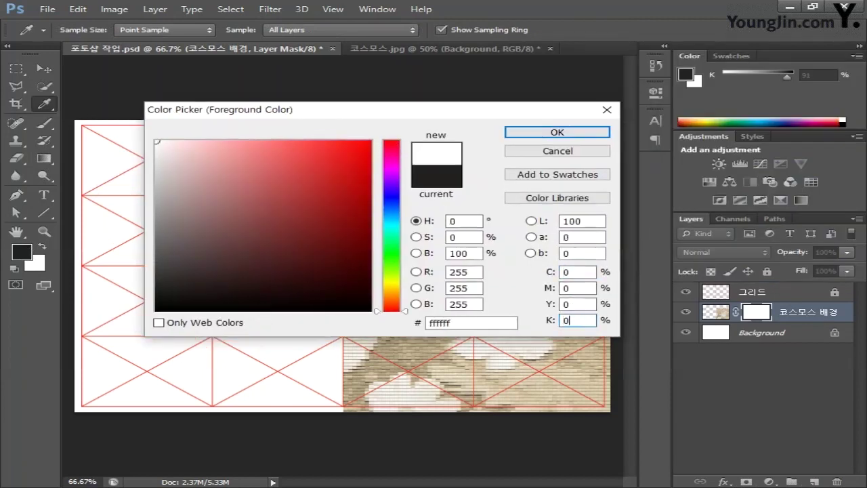
{"action": "left_click", "coordinate": [577, 132]}
Set the background colour to black with K at 100%.
{"action": "left_click", "coordinate": [39, 265]}
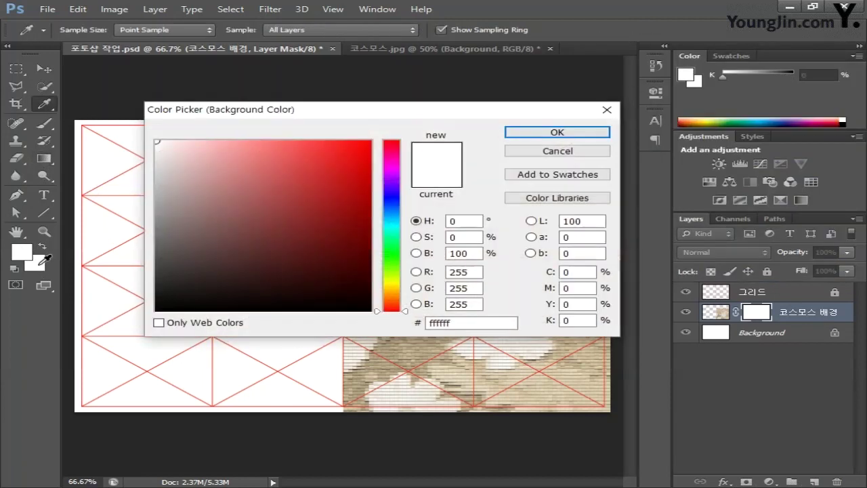
{"action": "double_click", "coordinate": [577, 320]}
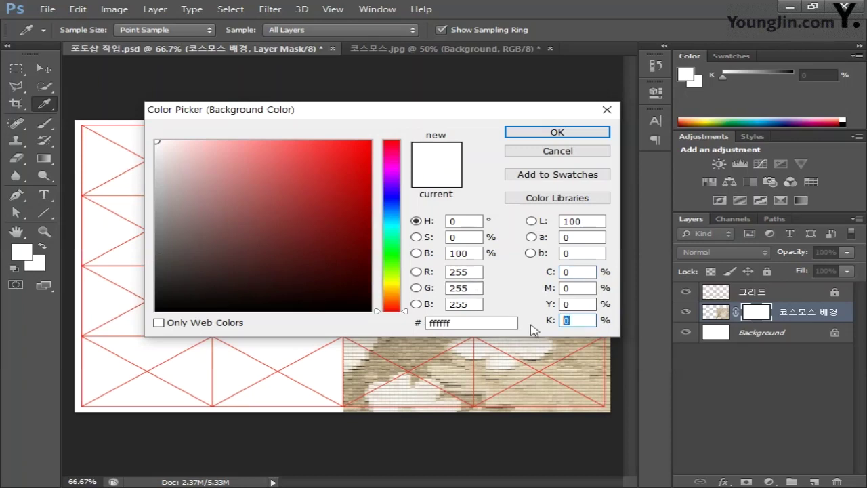
{"action": "type", "text": "100"}
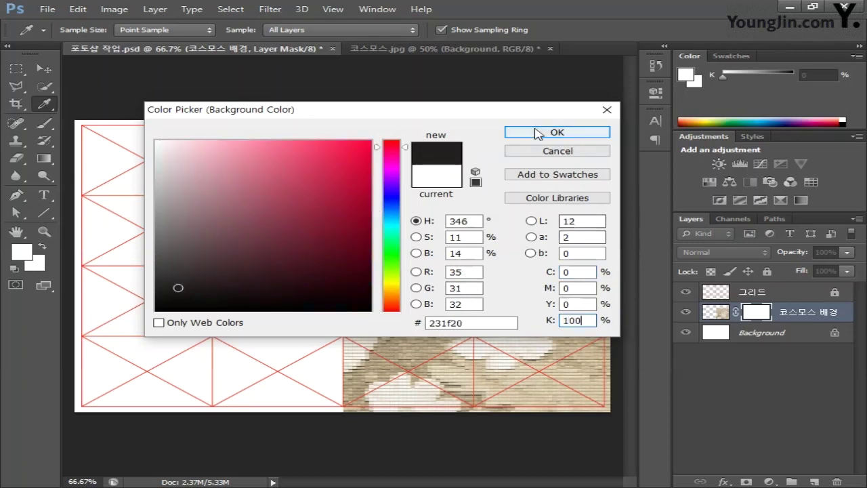
{"action": "left_click", "coordinate": [557, 133]}
Draw a white-to-black linear gradient on the 코스모스 배경 mask, from the grid's second row line straight up to the first row line.
{"action": "left_click", "coordinate": [121, 30]}
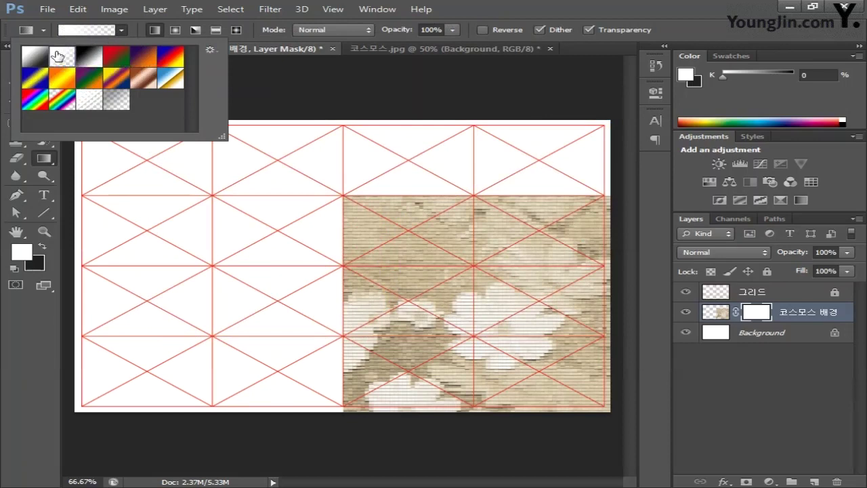
{"action": "left_click", "coordinate": [122, 31]}
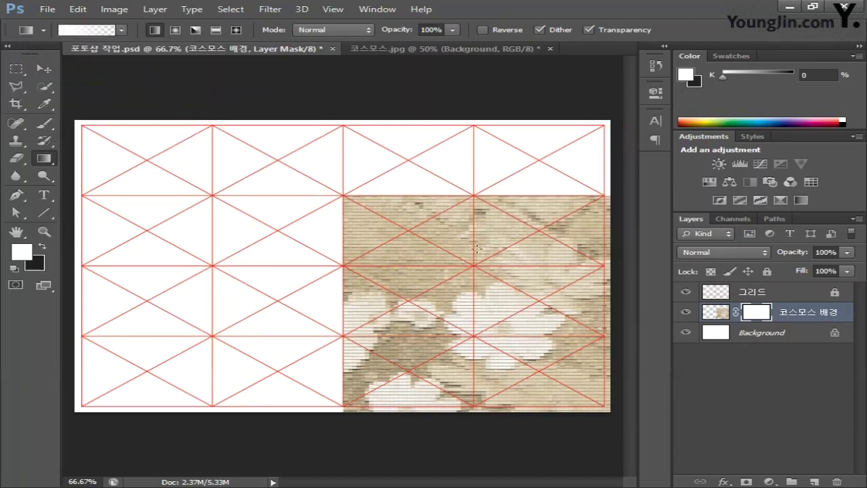
{"action": "left_click_drag", "start_coordinate": [442, 268], "coordinate": [443, 198]}
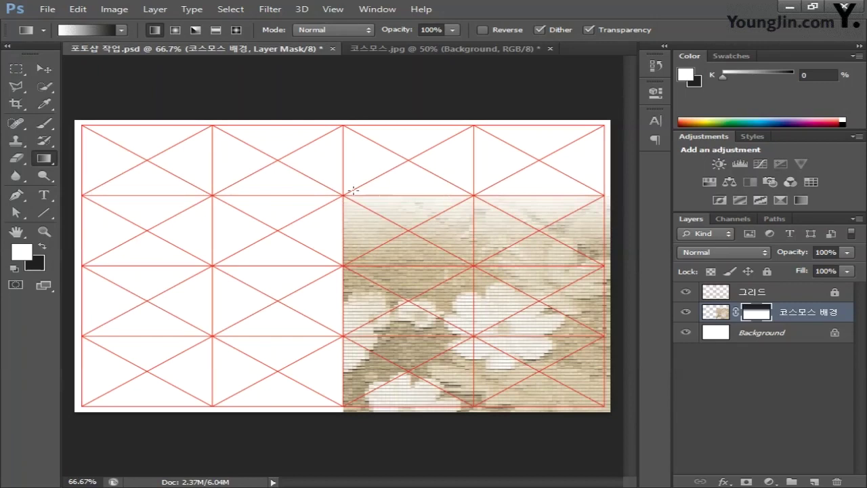
Copy the cut-out flower on Layer 1 of 코스모스.jpg into 포토샵 작업.psd and close 코스모스.jpg without saving.
{"action": "left_click", "coordinate": [404, 48]}
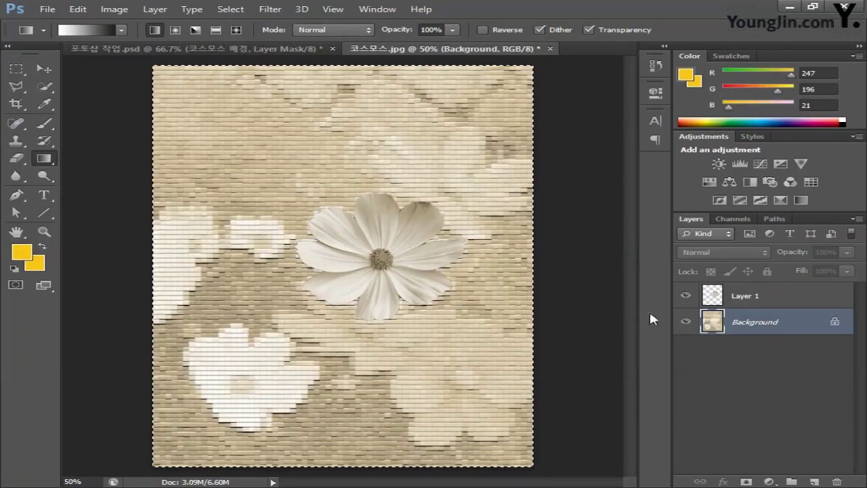
{"action": "left_click", "coordinate": [787, 293]}
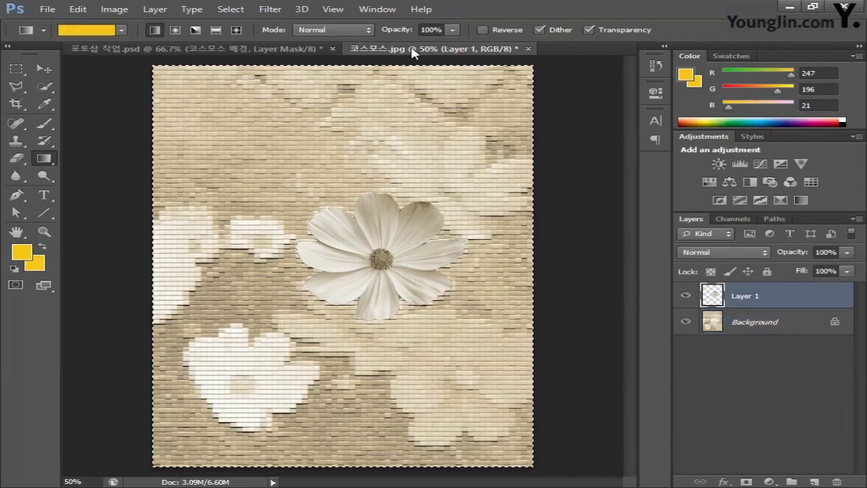
{"action": "left_click_drag", "start_coordinate": [405, 50], "coordinate": [238, 317]}
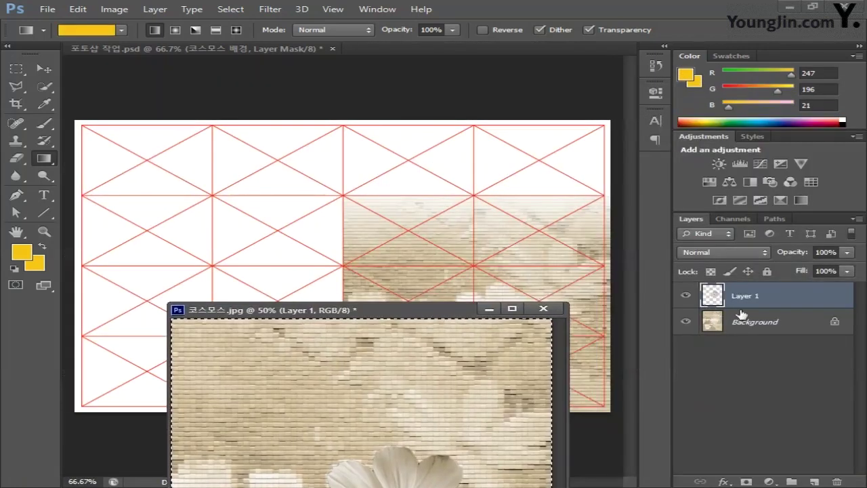
{"action": "left_click_drag", "start_coordinate": [742, 291], "coordinate": [433, 219]}
{"action": "left_click", "coordinate": [543, 309]}
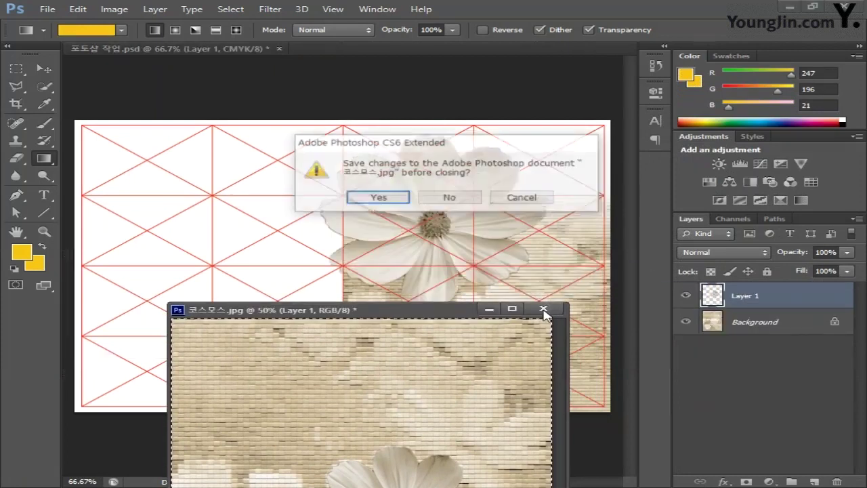
{"action": "key", "text": "n"}
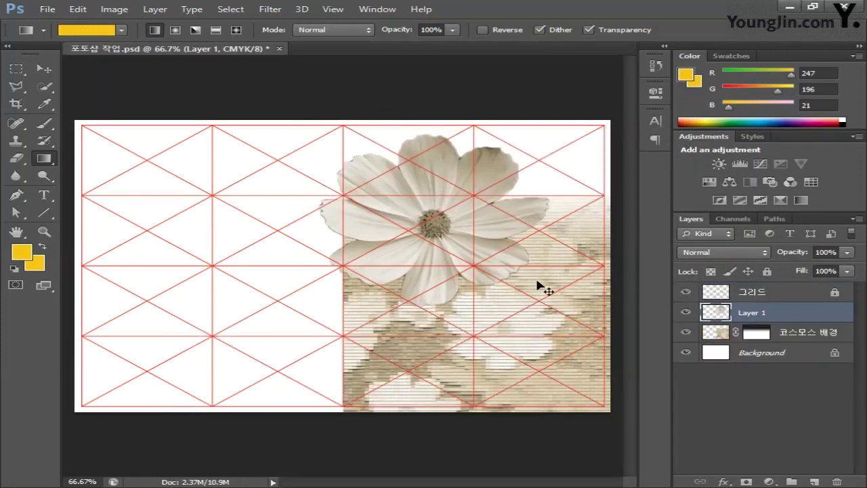
Scale the cut-out flower to about 54% and place it over the white blossom in the lower-right part of the page.
{"action": "key", "text": "ctrl+t"}
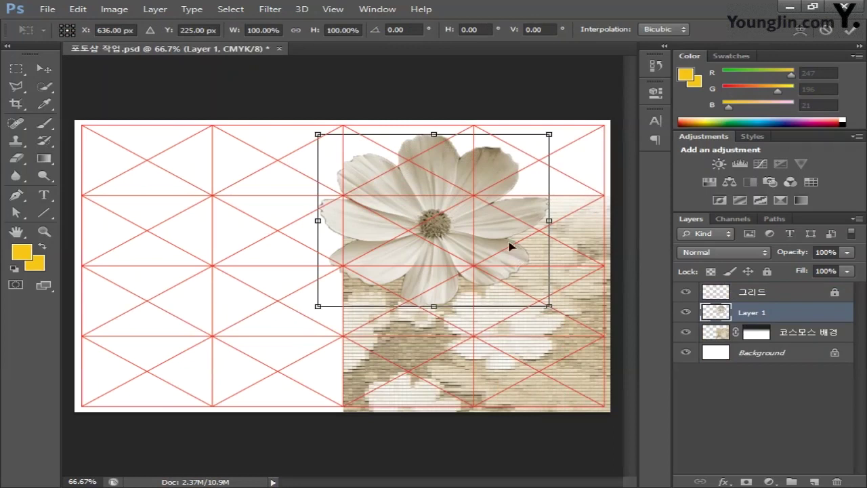
{"action": "left_click_drag", "start_coordinate": [548, 134], "coordinate": [442, 216]}
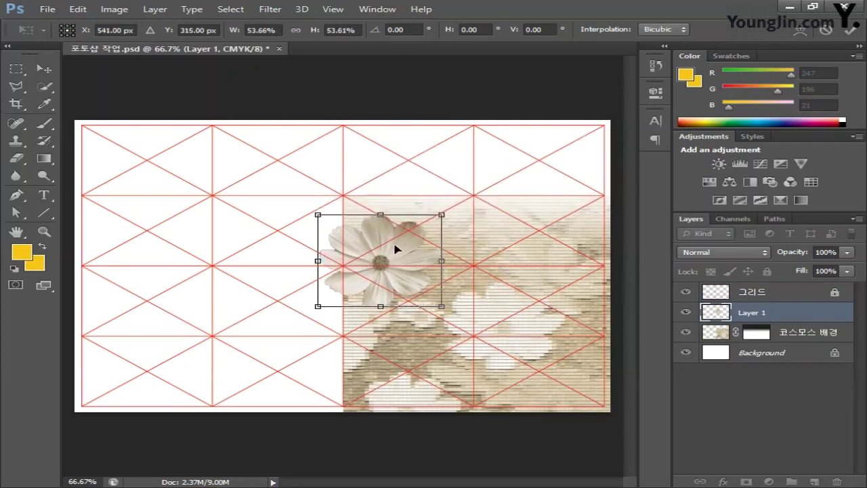
{"action": "left_click_drag", "start_coordinate": [396, 251], "coordinate": [519, 314]}
{"action": "key", "text": "Return"}
Rename the cut-out flower's layer as 코스모스.
{"action": "key", "text": "g"}
{"action": "left_click", "coordinate": [762, 312], "text": "ctrl"}
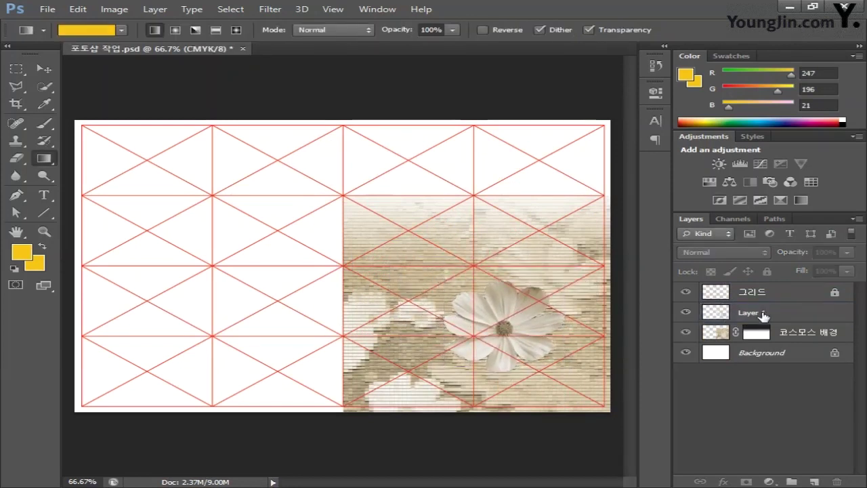
{"action": "double_click", "coordinate": [763, 313]}
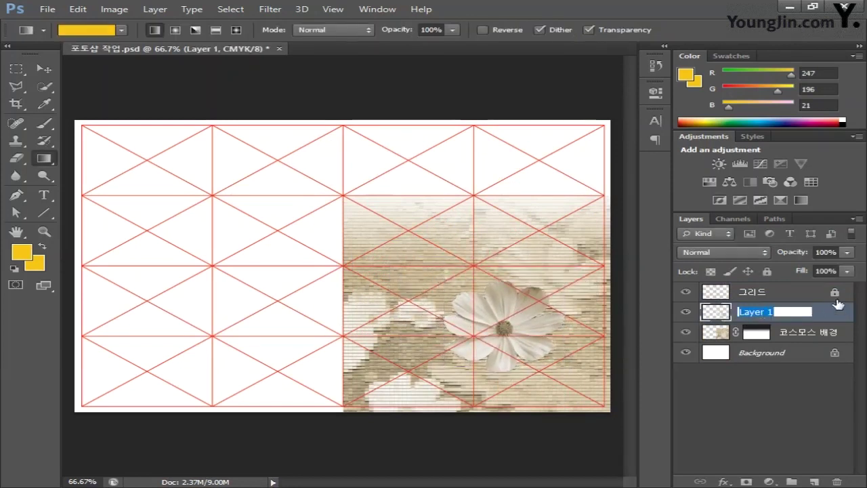
{"action": "type", "text": "코스모스"}
{"action": "key", "text": "Return"}
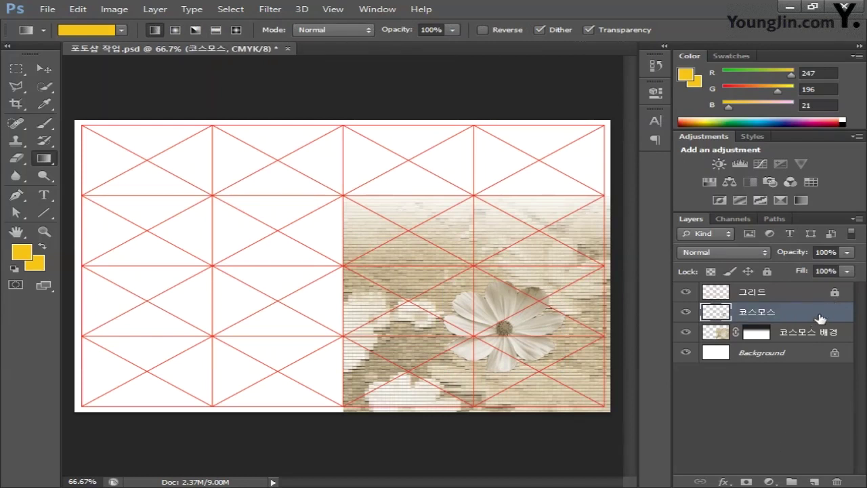
Apply a Drop Shadow to the 코스모스 layer with opacity 75%, distance 6 px and size 8 px.
{"action": "double_click", "coordinate": [820, 313]}
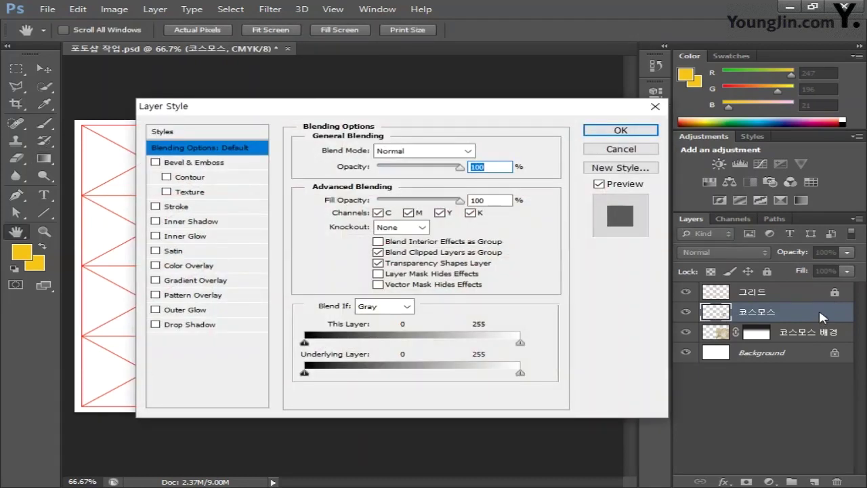
{"action": "left_click", "coordinate": [190, 325]}
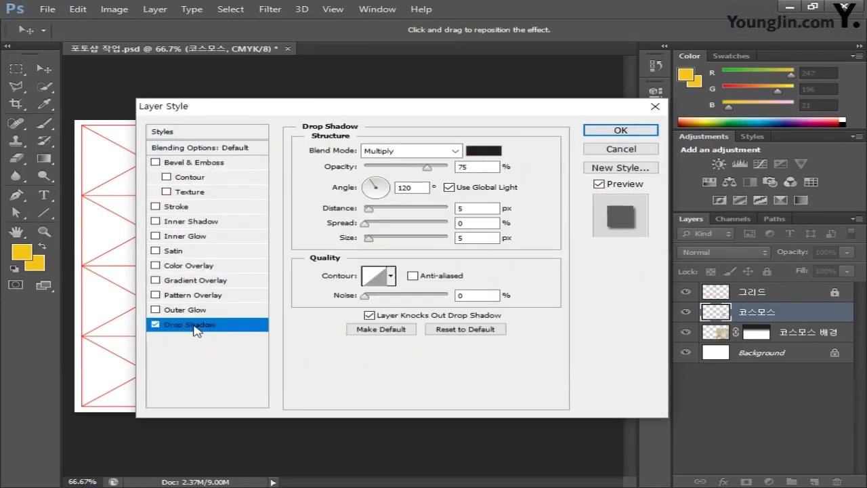
{"action": "double_click", "coordinate": [485, 168]}
{"action": "type", "text": "75"}
{"action": "double_click", "coordinate": [476, 208]}
{"action": "type", "text": "6"}
{"action": "double_click", "coordinate": [474, 238]}
{"action": "type", "text": "8"}
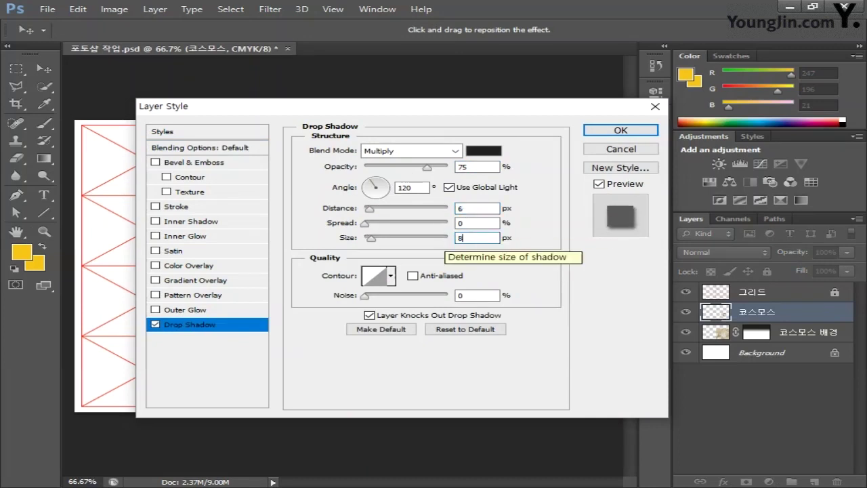
{"action": "left_click", "coordinate": [619, 130]}
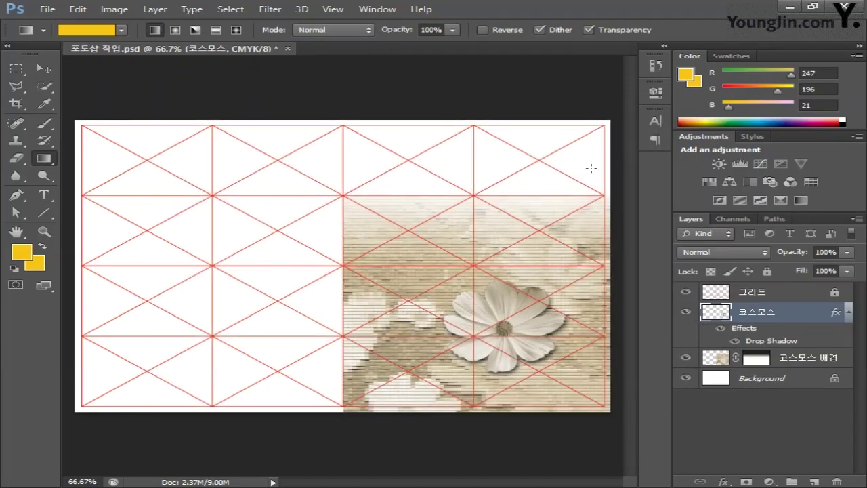
Set the 코스모스 배경 layer's opacity to 80% and save the document.
{"action": "left_click", "coordinate": [802, 360]}
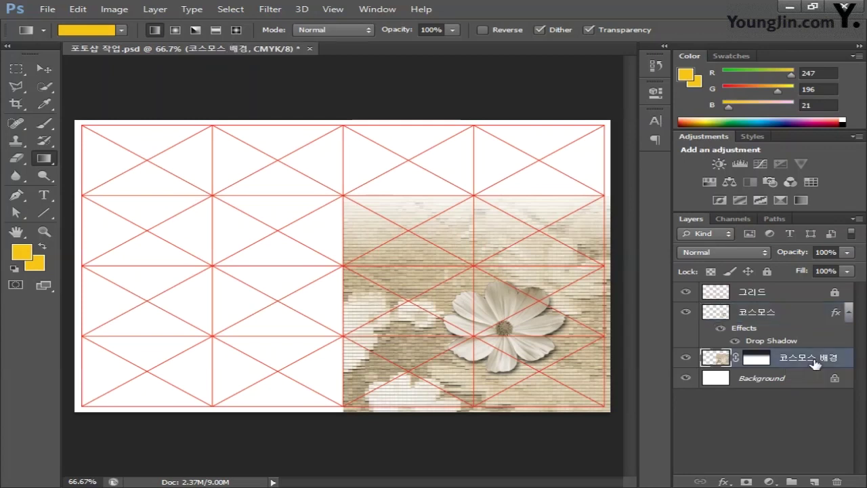
{"action": "left_click", "coordinate": [829, 254]}
{"action": "type", "text": "80"}
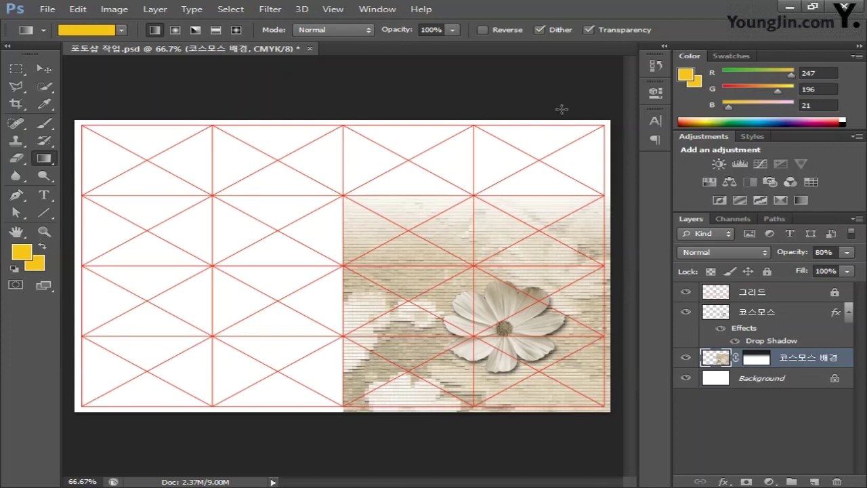
{"action": "key", "text": "ctrl+s"}
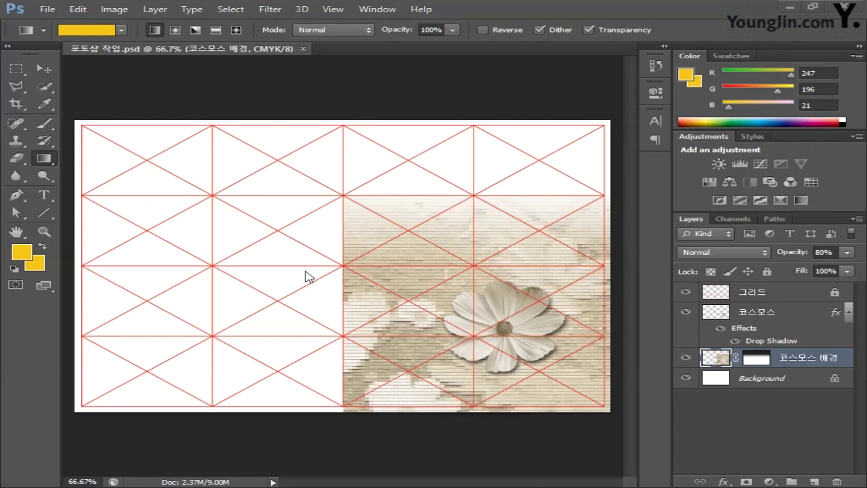
Open the 튤립 image from the 제공파일 folder.
{"action": "left_click", "coordinate": [47, 9]}
{"action": "left_click", "coordinate": [68, 37]}
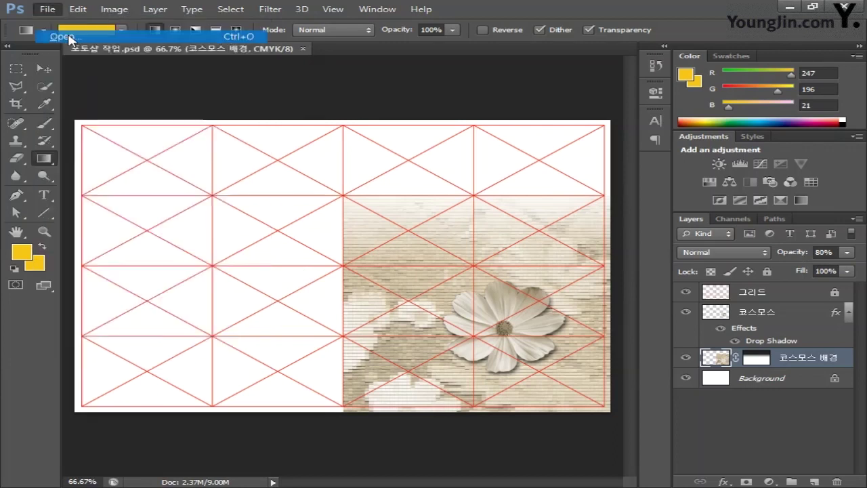
{"action": "left_click", "coordinate": [457, 156]}
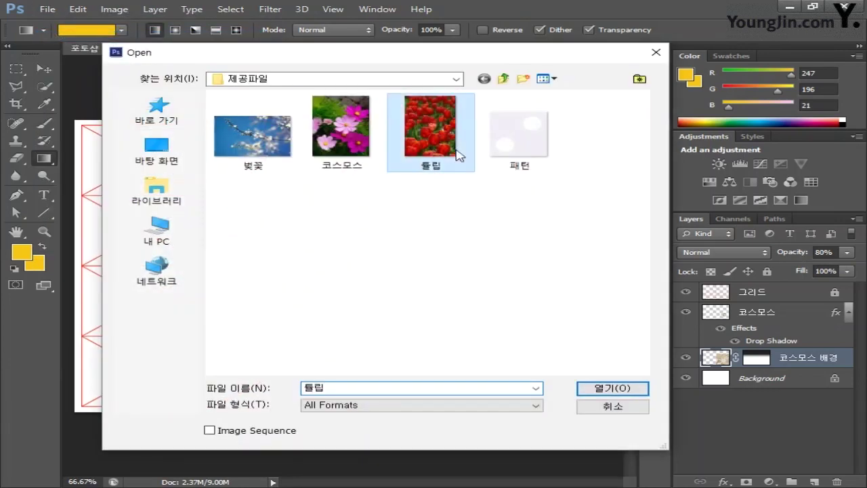
{"action": "left_click", "coordinate": [618, 389]}
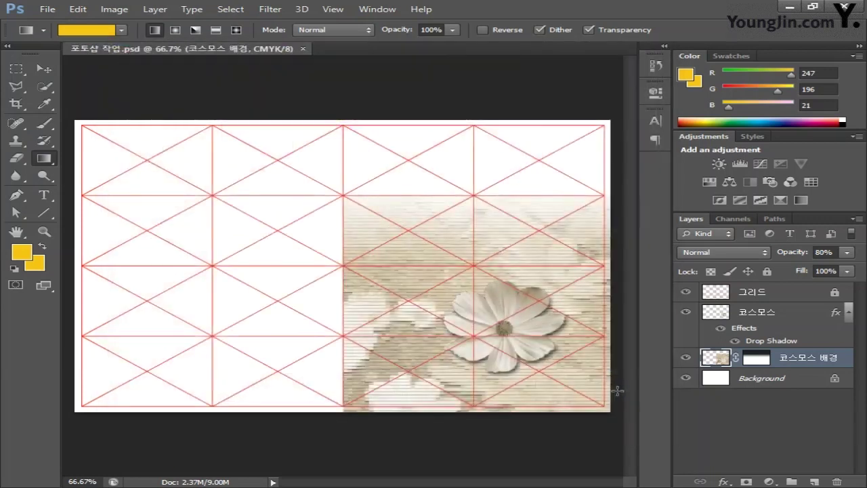
Colorize the tulip image through Hue/Saturation with hue 0, saturation 15 and lightness 40.
{"action": "left_click", "coordinate": [125, 8]}
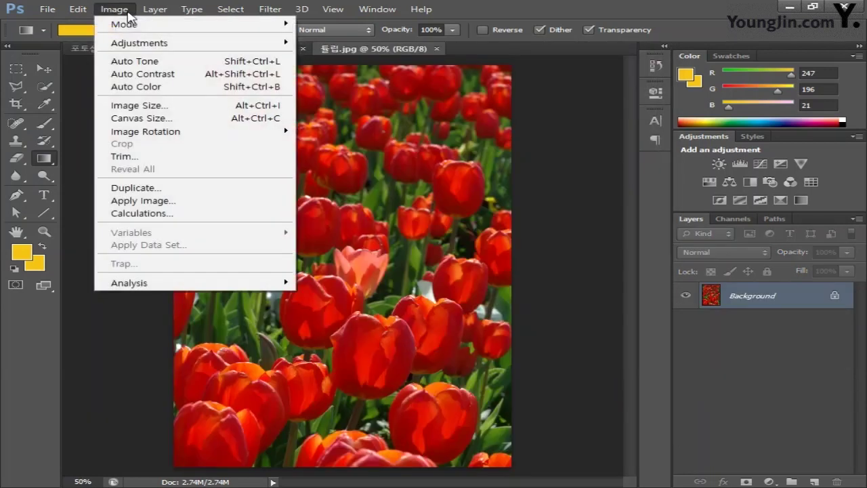
{"action": "mouse_move", "coordinate": [142, 44]}
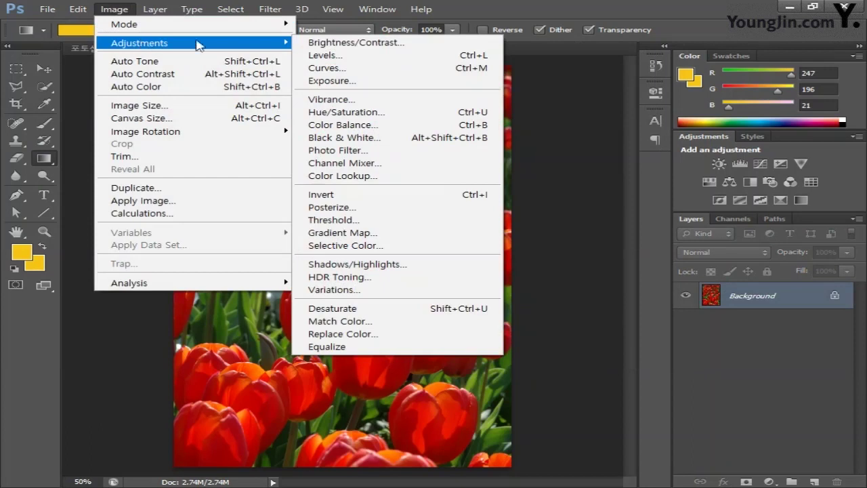
{"action": "left_click", "coordinate": [380, 119]}
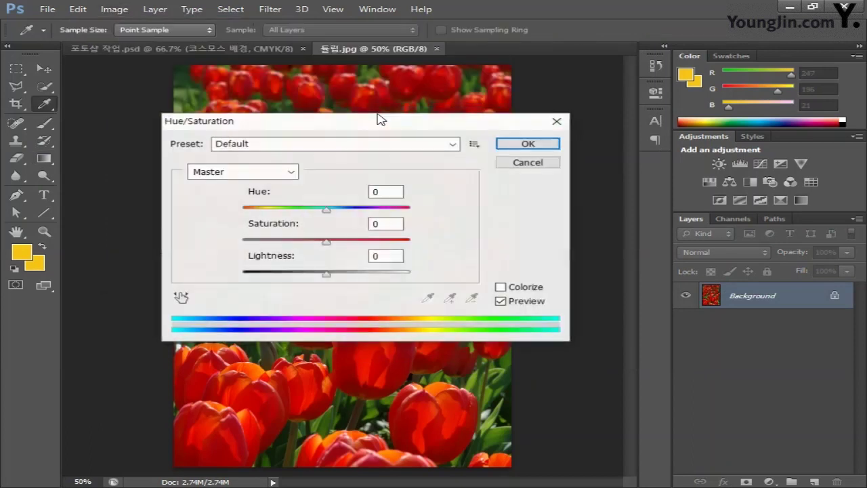
{"action": "left_click", "coordinate": [535, 288]}
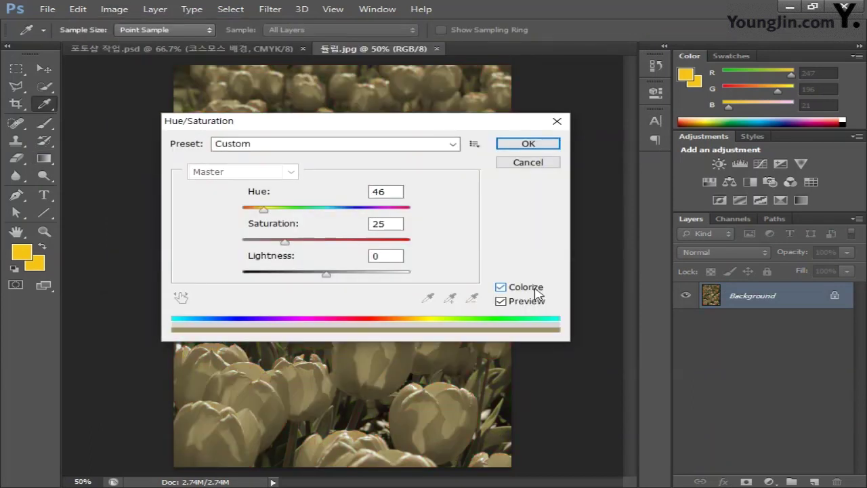
{"action": "left_click_drag", "start_coordinate": [392, 192], "coordinate": [371, 193]}
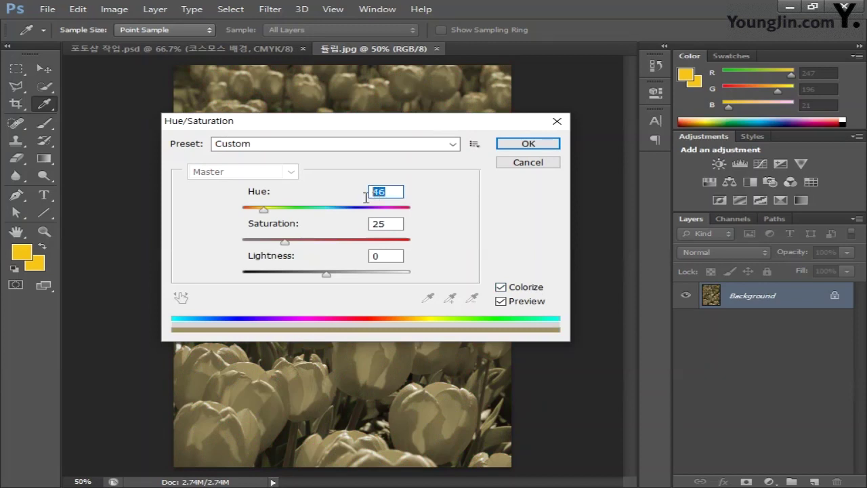
{"action": "type", "text": "0"}
{"action": "left_click", "coordinate": [394, 224]}
{"action": "left_click_drag", "start_coordinate": [395, 224], "coordinate": [325, 227]}
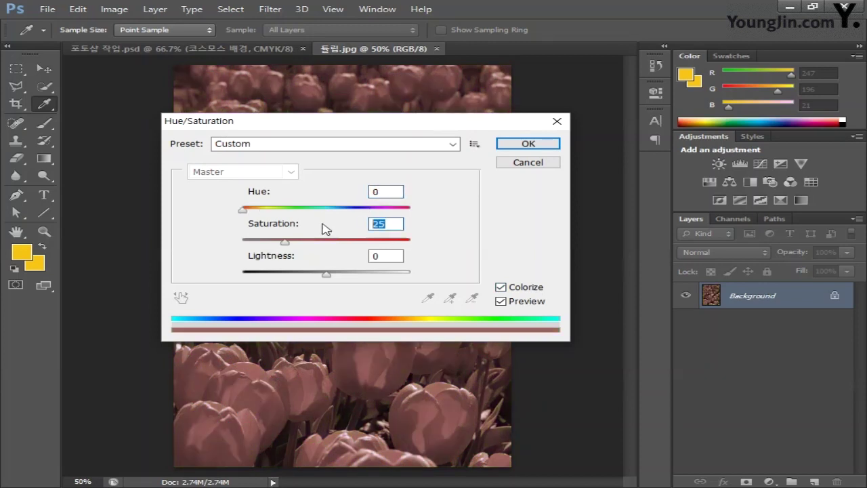
{"action": "type", "text": "15"}
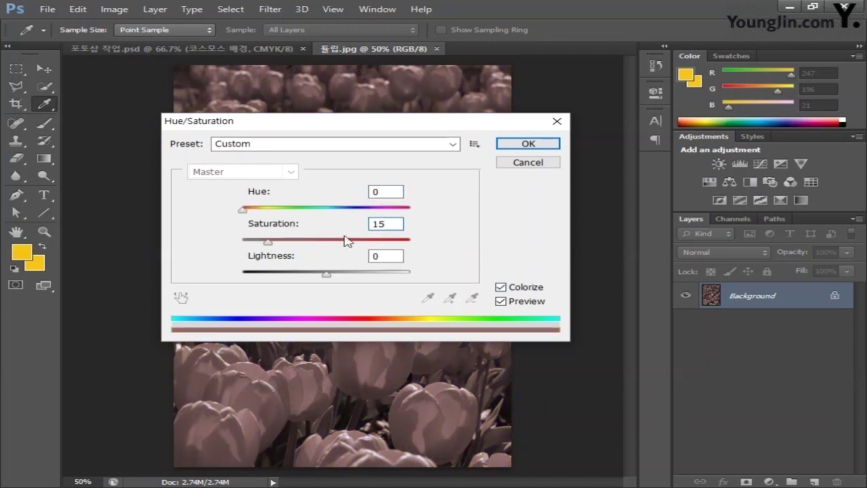
{"action": "left_click_drag", "start_coordinate": [397, 255], "coordinate": [275, 257]}
{"action": "type", "text": "46"}
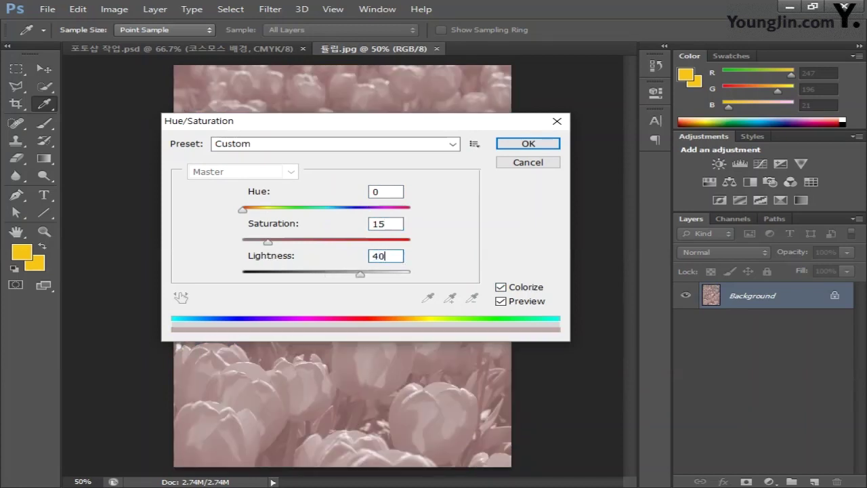
{"action": "left_click", "coordinate": [528, 144]}
{"action": "key", "text": "g"}
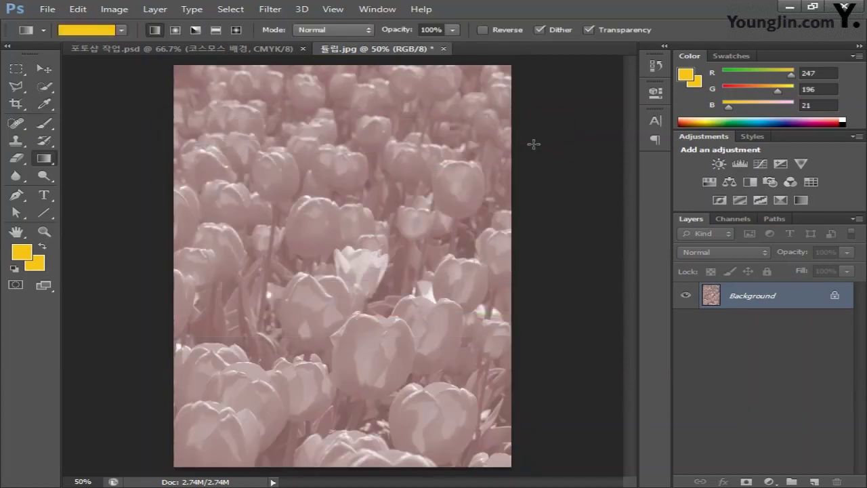
Copy the entire tulip image into the 포토샵 작업 document and close the 튤립 file without saving its changes.
{"action": "key", "text": "ctrl+a"}
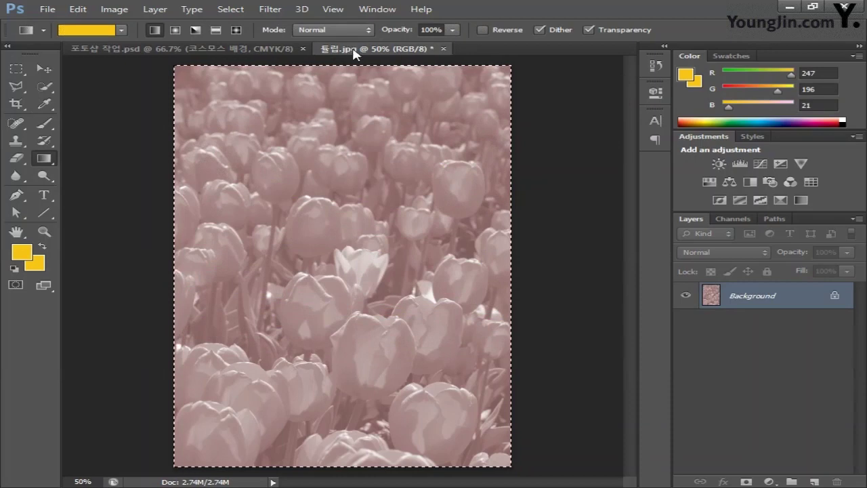
{"action": "left_click_drag", "start_coordinate": [351, 49], "coordinate": [500, 261]}
{"action": "key", "text": "v"}
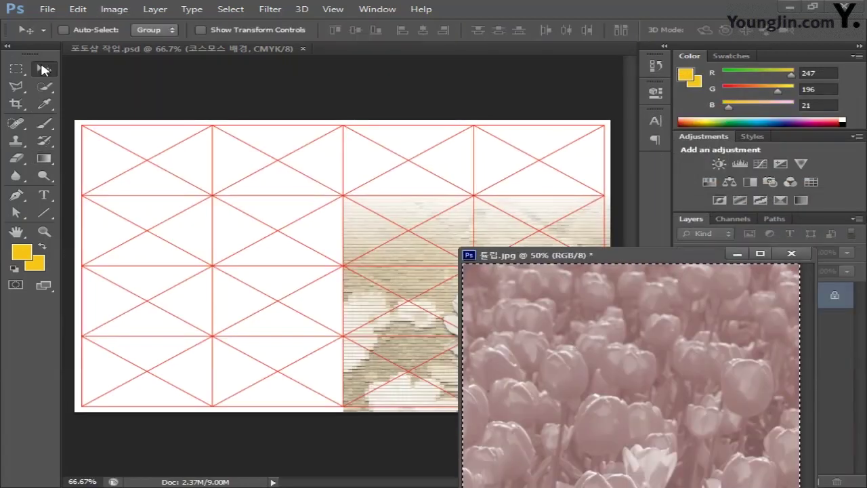
{"action": "left_click_drag", "start_coordinate": [474, 305], "coordinate": [335, 227]}
{"action": "left_click", "coordinate": [792, 253]}
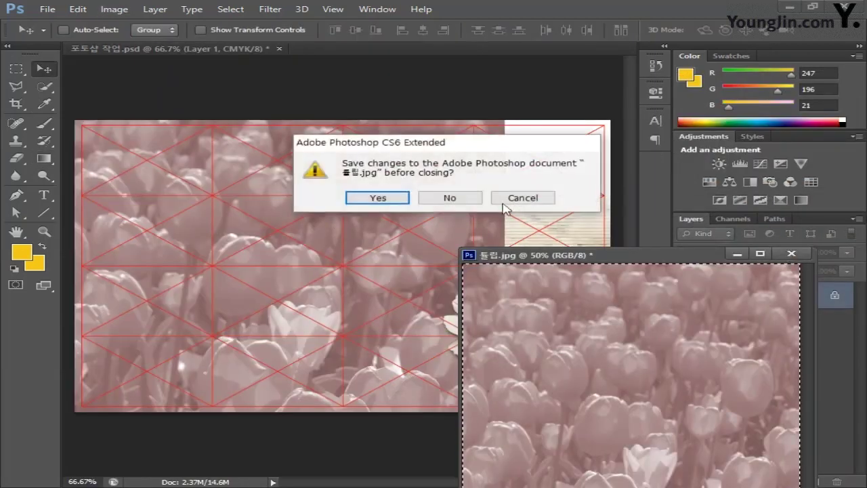
{"action": "left_click", "coordinate": [466, 197]}
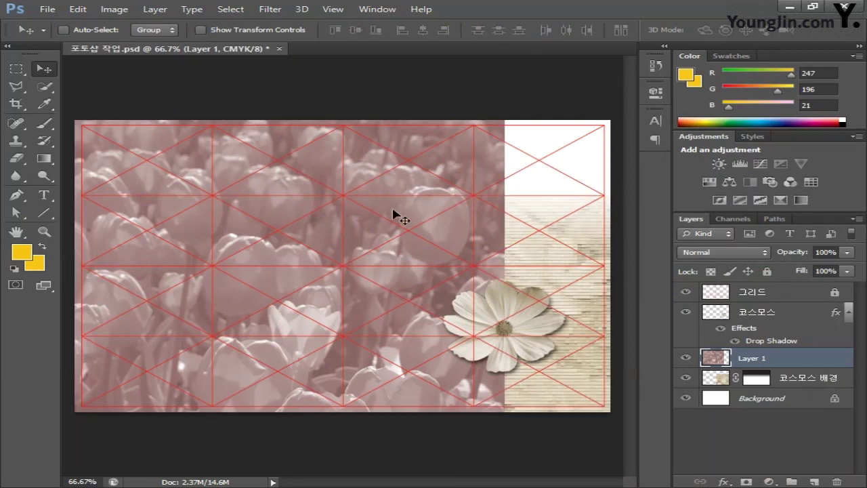
Scale the tulip layer to about 29% and fit it over the upper two grid rows of the third column.
{"action": "key", "text": "ctrl+t"}
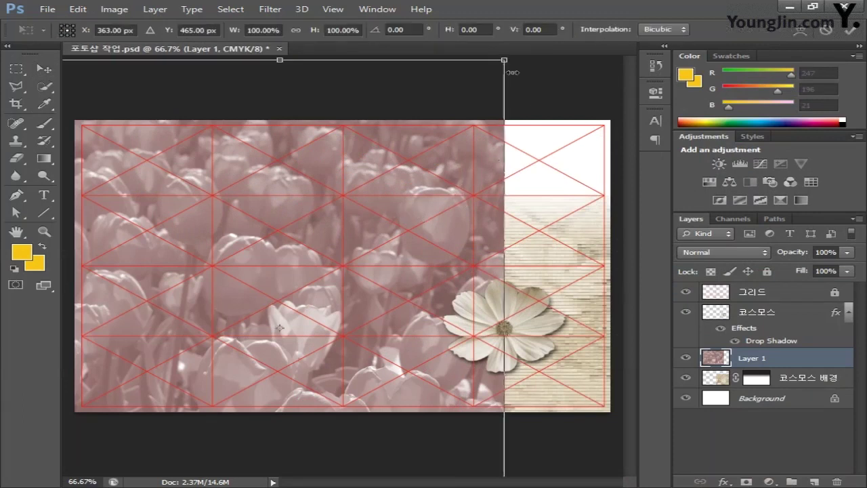
{"action": "left_click_drag", "start_coordinate": [504, 60], "coordinate": [420, 210]}
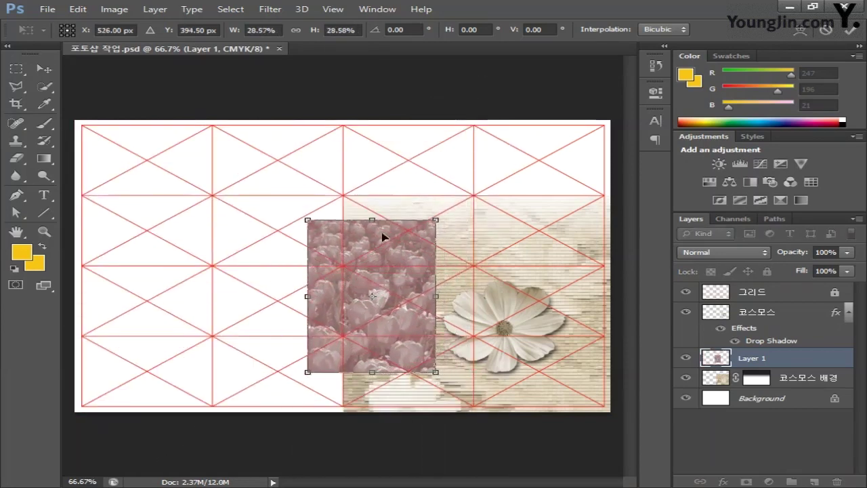
{"action": "left_click_drag", "start_coordinate": [372, 253], "coordinate": [410, 159]}
{"action": "left_click_drag", "start_coordinate": [475, 124], "coordinate": [453, 156]}
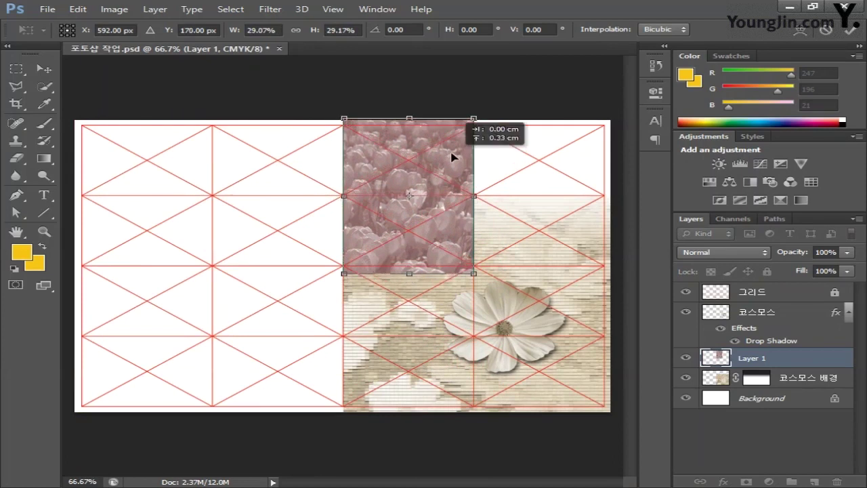
{"action": "key", "text": "Return"}
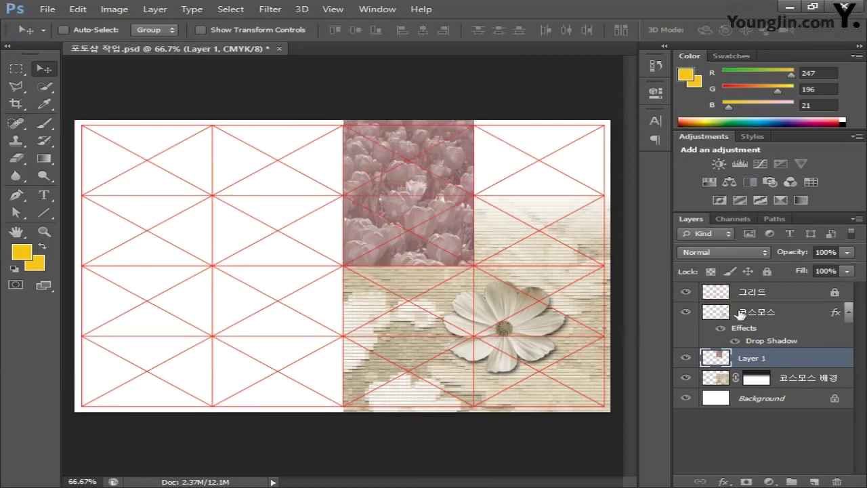
Rename the tulip image's layer as 튤립.
{"action": "double_click", "coordinate": [754, 358]}
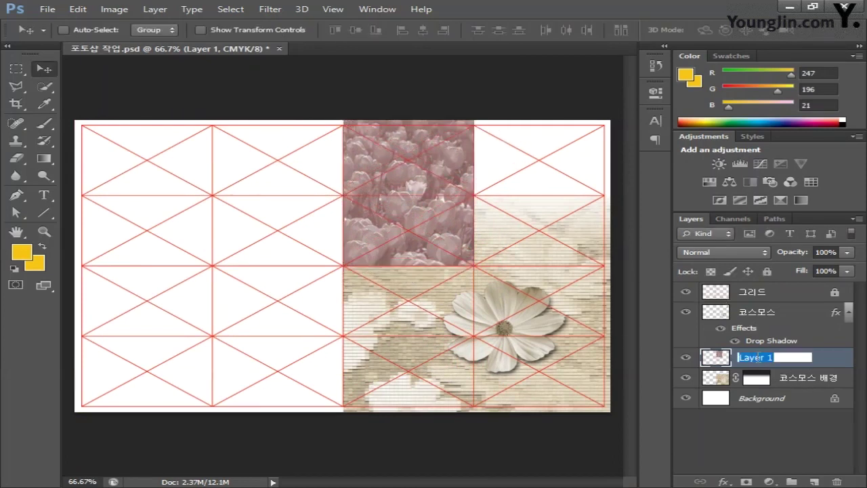
{"action": "type", "text": "튤립"}
{"action": "key", "text": "Return"}
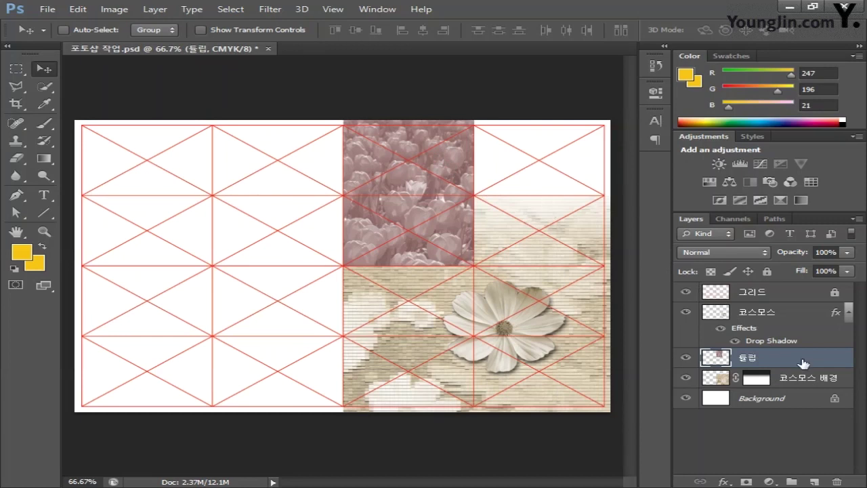
Add a layer mask to the 튤립 layer and fade the image's lower part with a white-to-black linear gradient.
{"action": "left_click", "coordinate": [747, 483]}
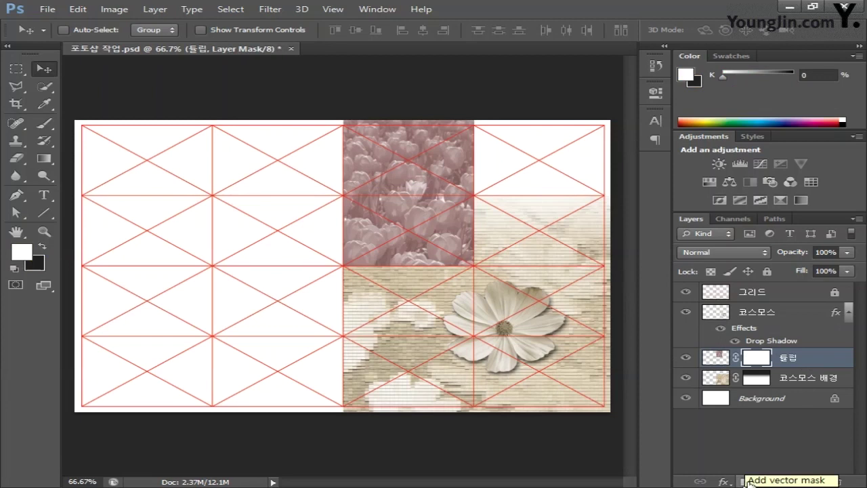
{"action": "left_click", "coordinate": [46, 158]}
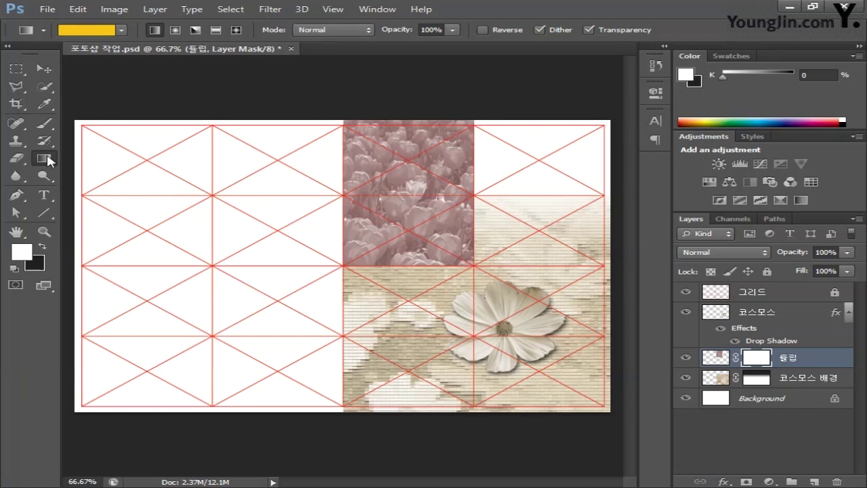
{"action": "left_click", "coordinate": [121, 30]}
{"action": "left_click", "coordinate": [40, 57]}
{"action": "left_click", "coordinate": [408, 208]}
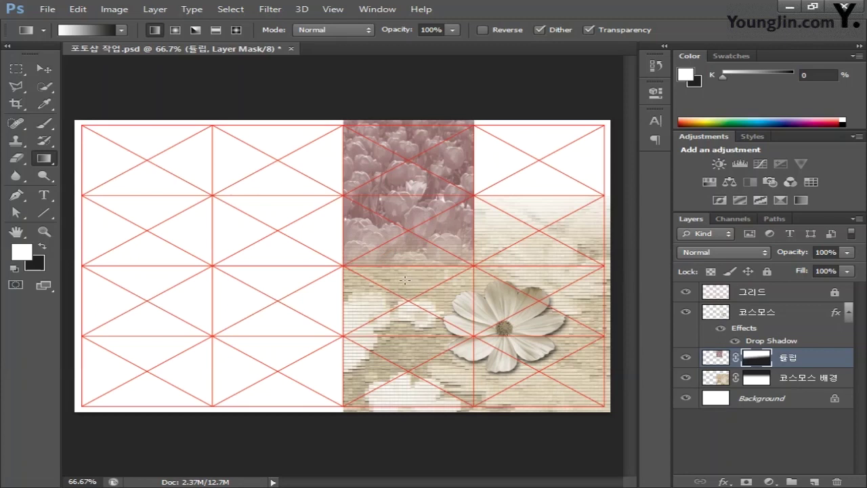
Open the 벚꽃 image from the 제공파일 folder.
{"action": "left_click", "coordinate": [47, 9]}
{"action": "left_click", "coordinate": [101, 34]}
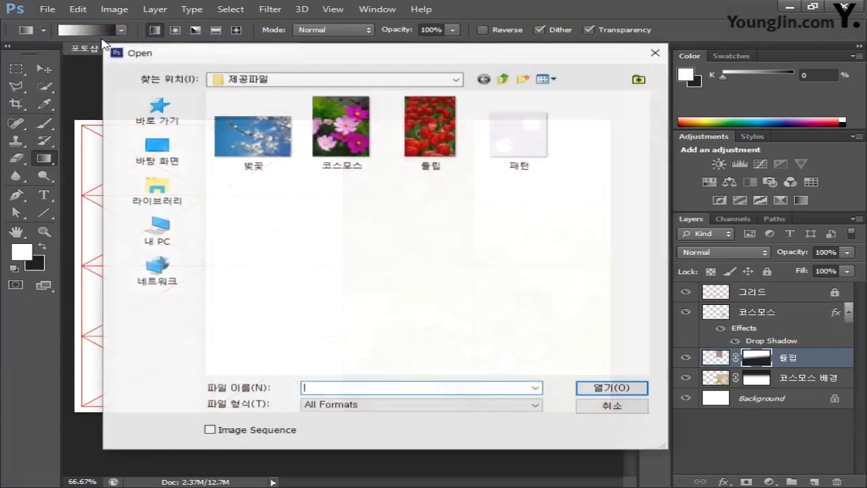
{"action": "left_click", "coordinate": [260, 157]}
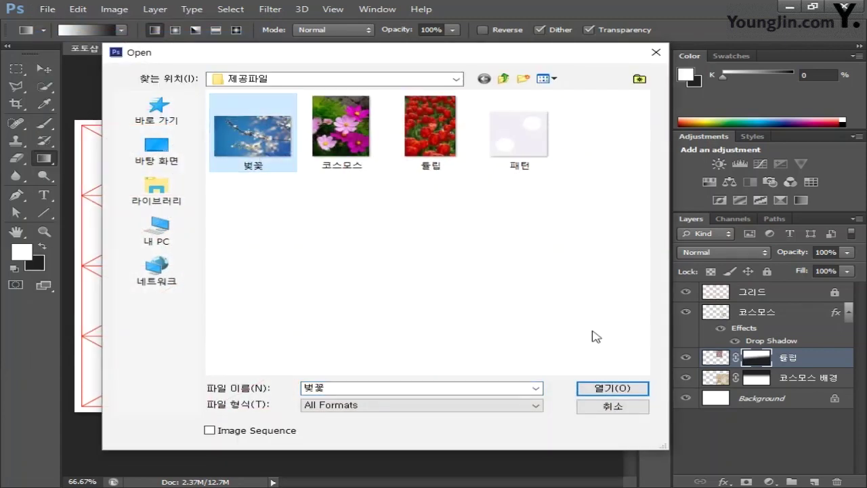
{"action": "left_click", "coordinate": [613, 387]}
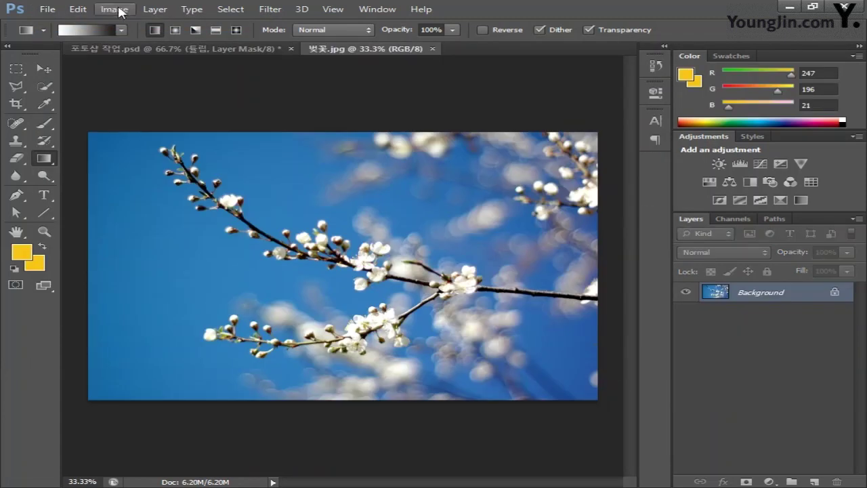
Colorize the cherry blossom image through Hue/Saturation with hue 62, saturation 20 and lightness 35.
{"action": "left_click", "coordinate": [114, 9]}
{"action": "mouse_move", "coordinate": [143, 45]}
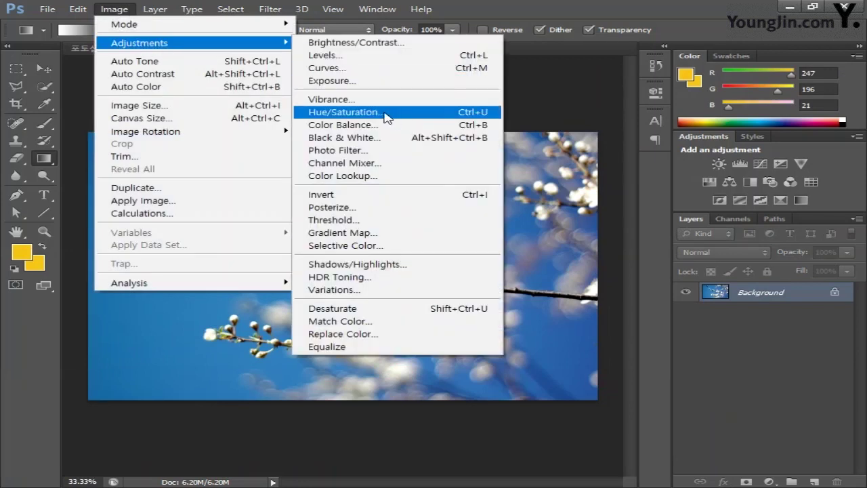
{"action": "left_click", "coordinate": [386, 117]}
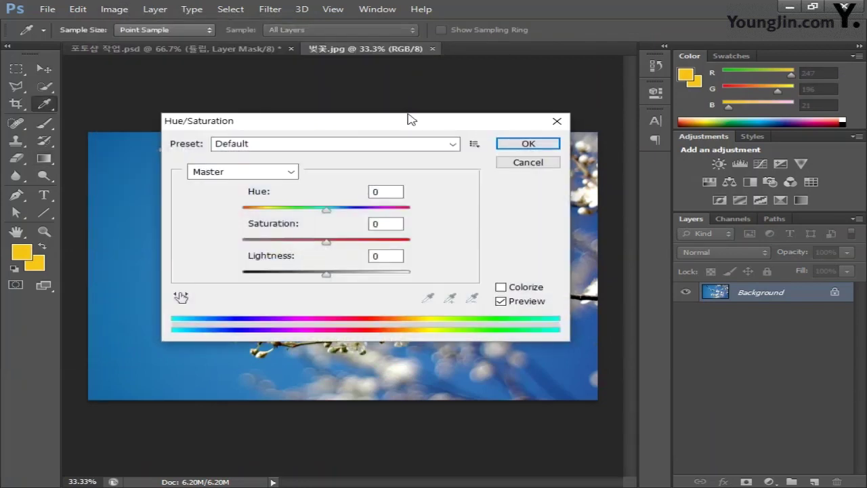
{"action": "left_click_drag", "start_coordinate": [437, 132], "coordinate": [413, 113]}
{"action": "left_click", "coordinate": [496, 271]}
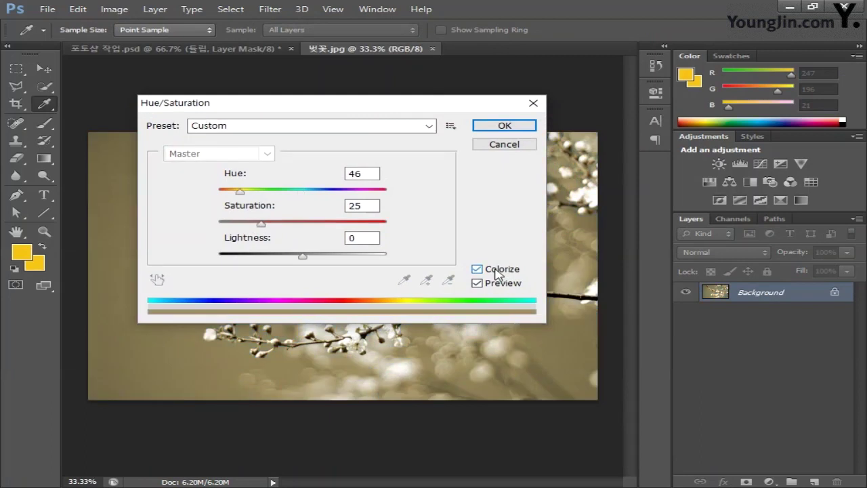
{"action": "left_click", "coordinate": [349, 174]}
{"action": "type", "text": "62"}
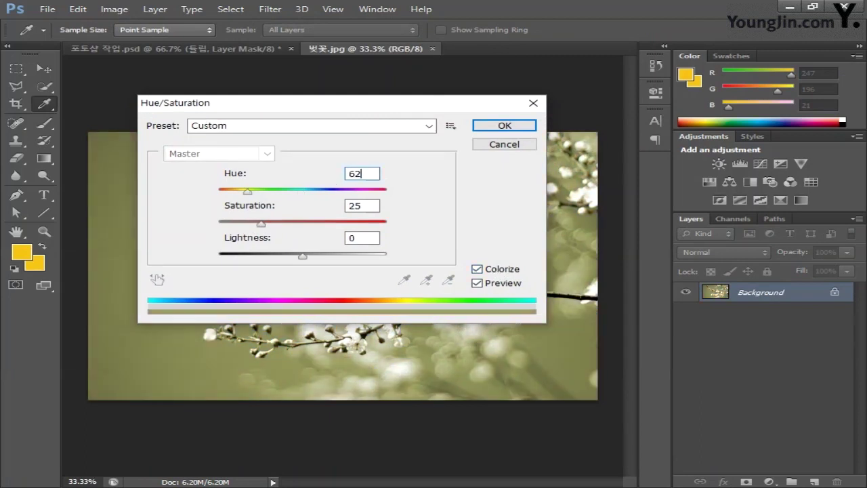
{"action": "left_click", "coordinate": [347, 205]}
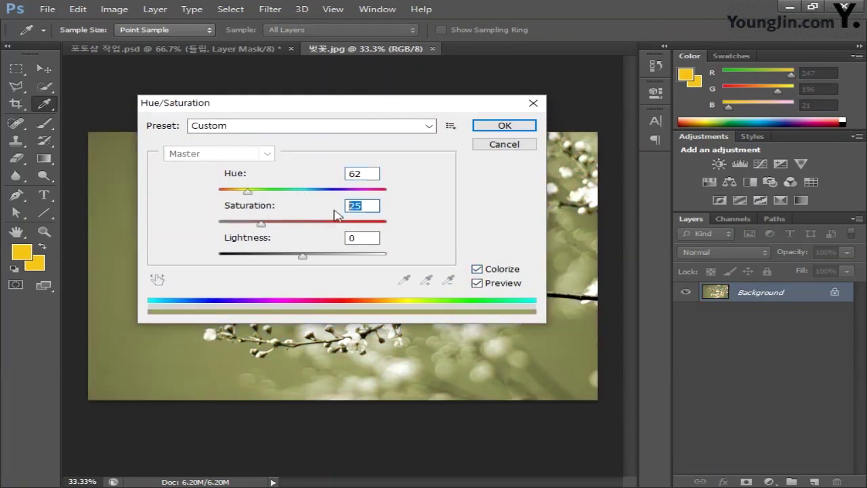
{"action": "type", "text": "20"}
{"action": "left_click", "coordinate": [349, 237]}
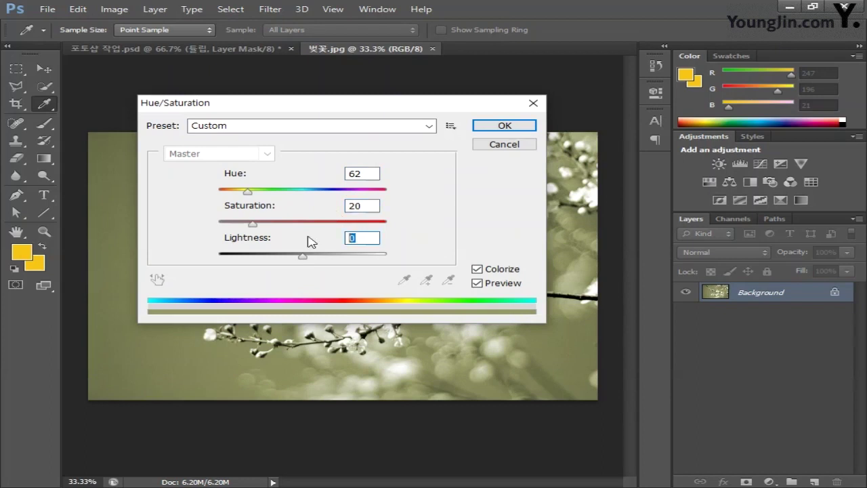
{"action": "type", "text": "35"}
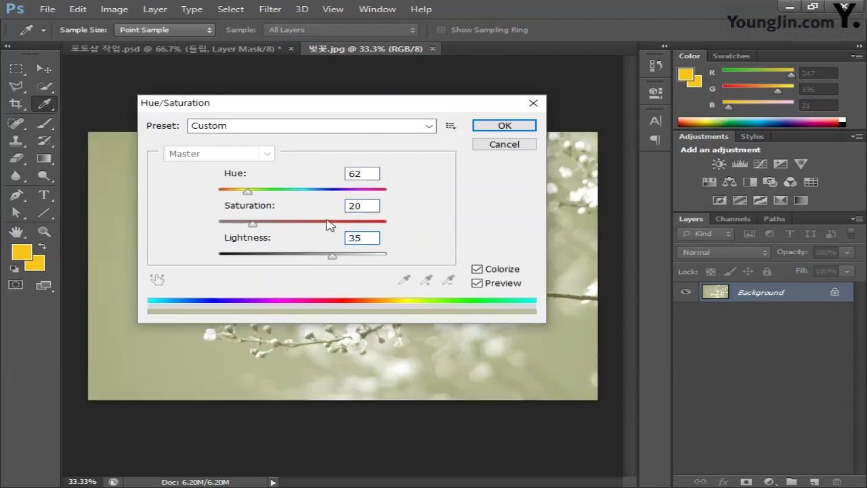
{"action": "left_click", "coordinate": [498, 125]}
{"action": "key", "text": "g"}
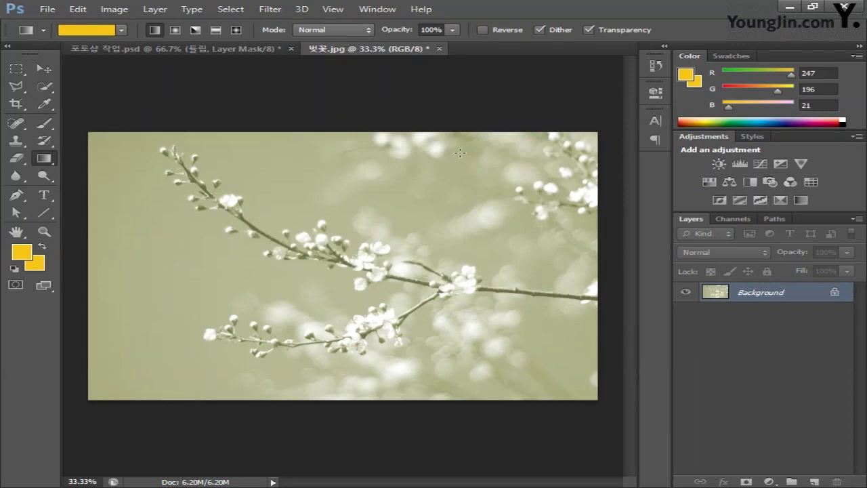
Apply the Spatter filter to the cherry blossom image with spray radius 18 and smoothness 4.
{"action": "left_click", "coordinate": [270, 9]}
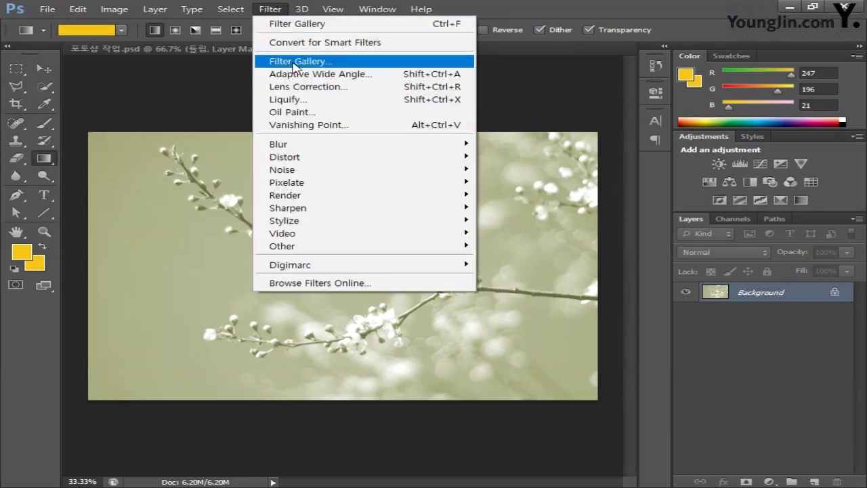
{"action": "left_click", "coordinate": [299, 60]}
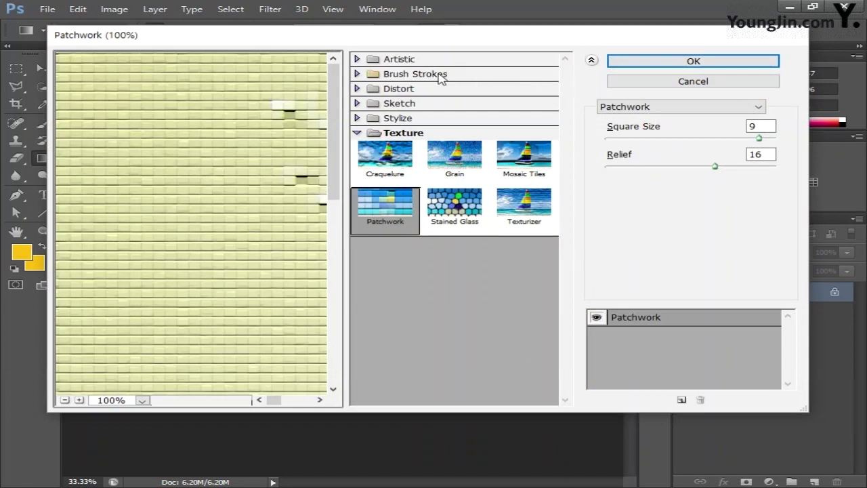
{"action": "left_click", "coordinate": [437, 75]}
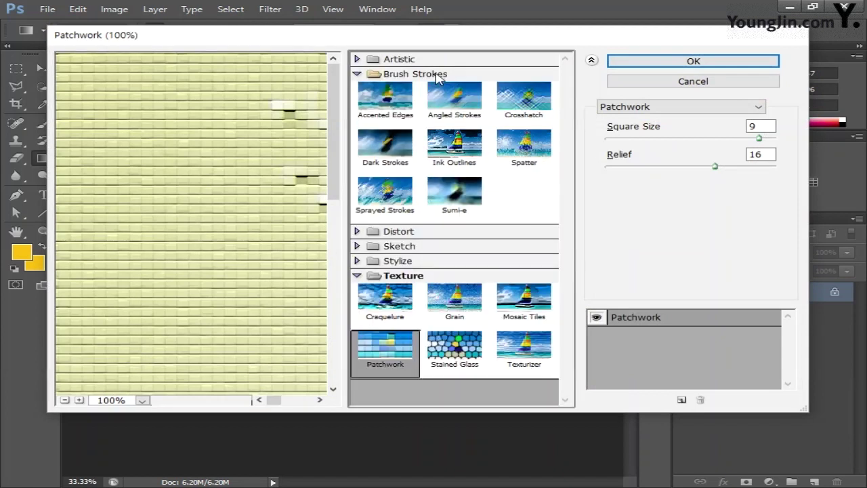
{"action": "left_click", "coordinate": [517, 155]}
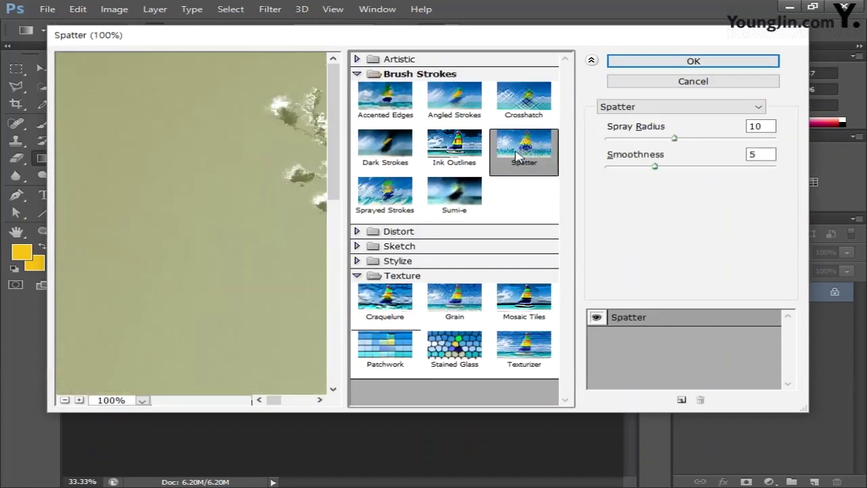
{"action": "double_click", "coordinate": [764, 125]}
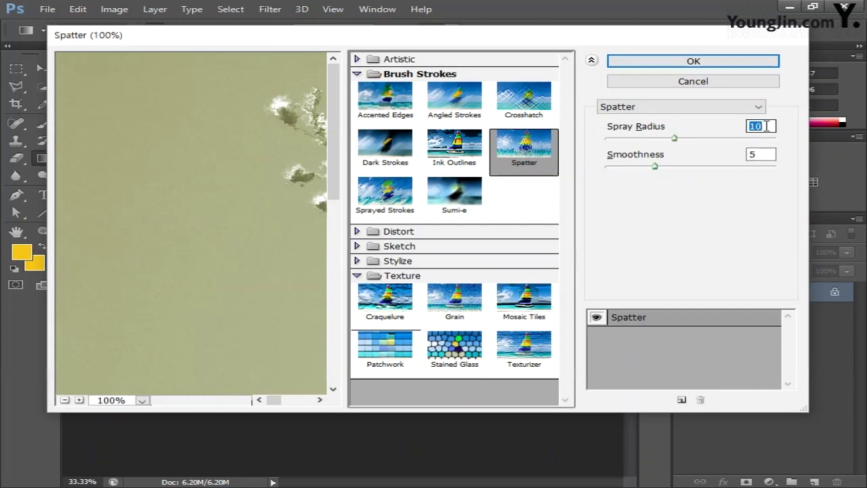
{"action": "type", "text": "18"}
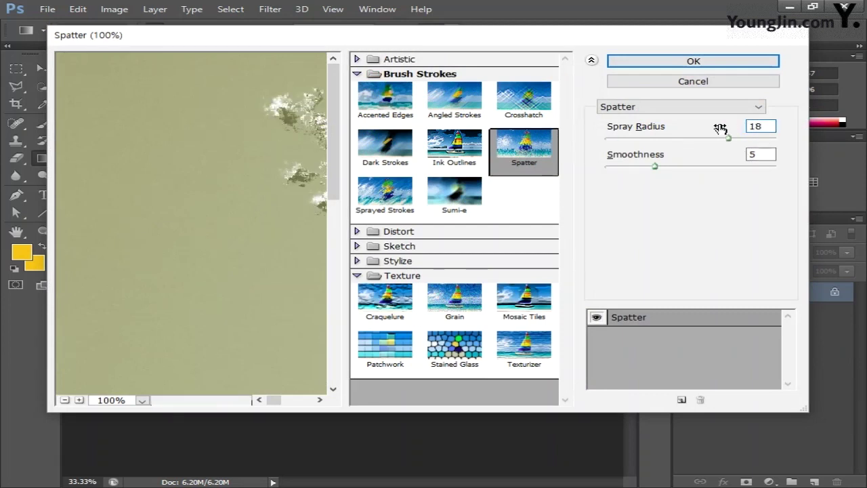
{"action": "key", "text": "Tab"}
{"action": "type", "text": "4"}
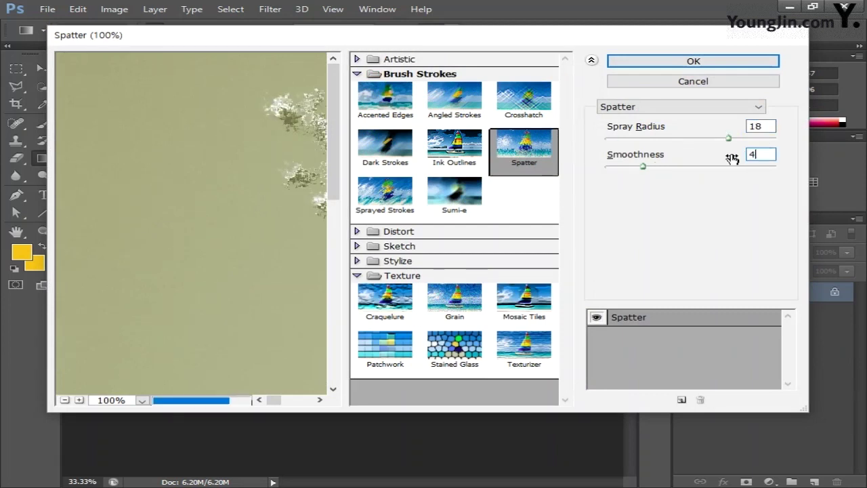
{"action": "left_click", "coordinate": [716, 64]}
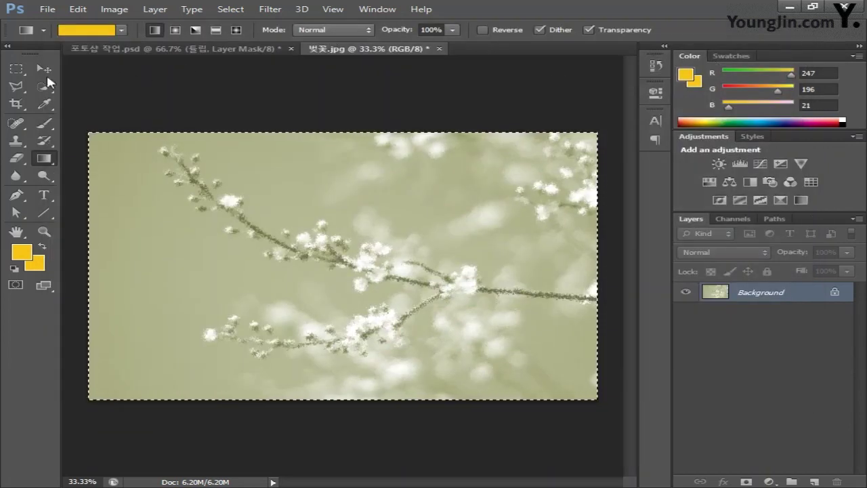
Copy the filtered cherry blossom image into the 포토샵 작업 composition and close the source image.
{"action": "key", "text": "v"}
{"action": "left_click_drag", "start_coordinate": [333, 51], "coordinate": [403, 106]}
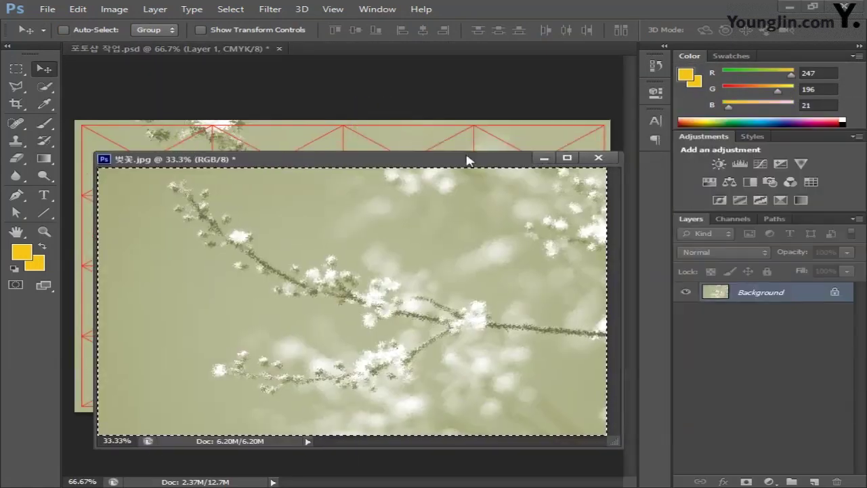
{"action": "left_click", "coordinate": [588, 149]}
{"action": "left_click", "coordinate": [467, 196]}
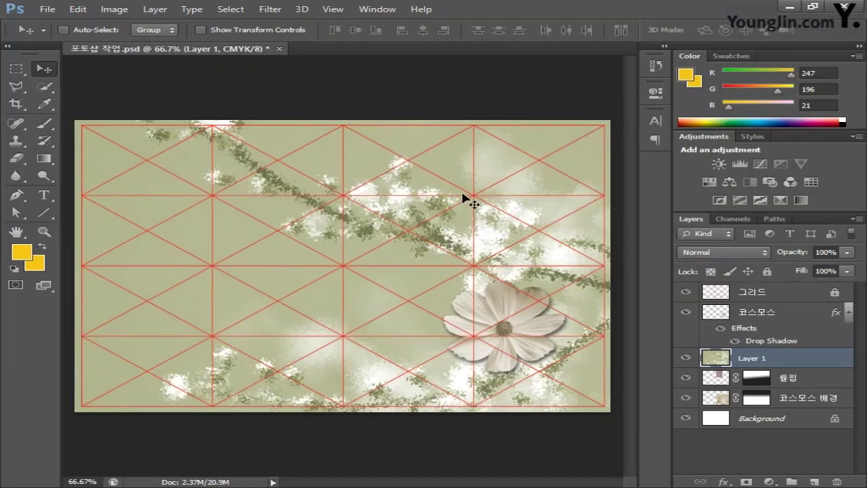
Scale the cherry blossom image down and place it over the grid's upper-right area, its lower edge on the middle grid line.
{"action": "key", "text": "ctrl+t"}
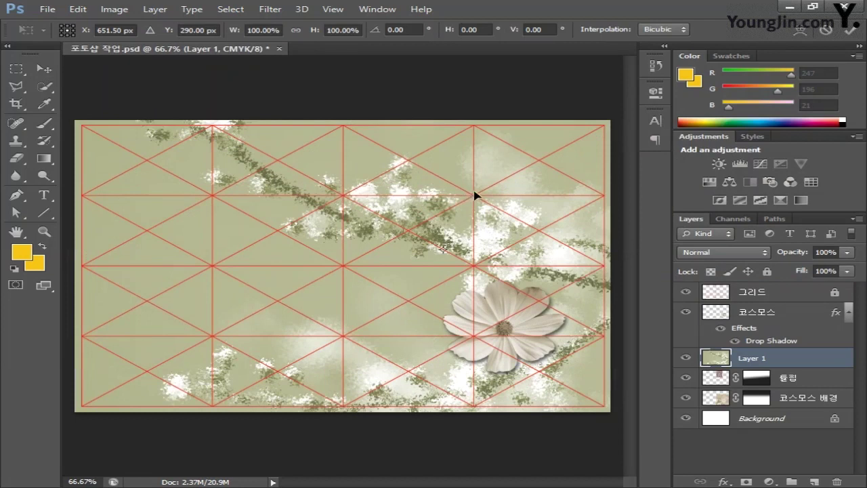
{"action": "key", "text": "ctrl+1"}
{"action": "key", "text": "ctrl+0"}
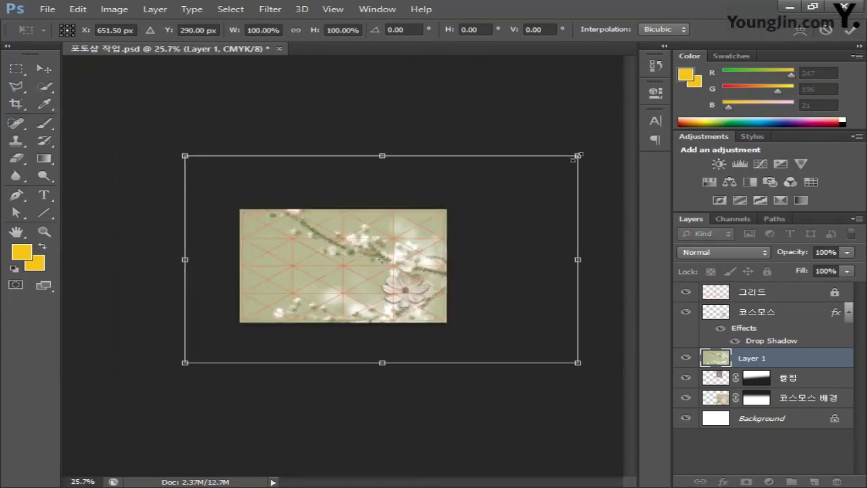
{"action": "left_click_drag", "start_coordinate": [581, 155], "coordinate": [419, 229]}
{"action": "key", "text": "ctrl+plus"}
{"action": "key", "text": "ctrl+plus"}
{"action": "key", "text": "ctrl+plus"}
{"action": "left_click_drag", "start_coordinate": [507, 181], "coordinate": [491, 197]}
{"action": "left_click_drag", "start_coordinate": [387, 256], "coordinate": [602, 176]}
{"action": "left_click_drag", "start_coordinate": [443, 261], "coordinate": [448, 252]}
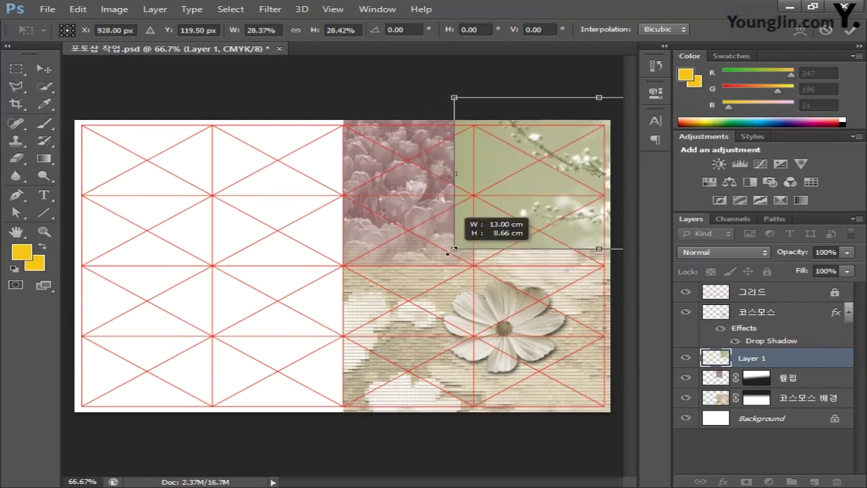
{"action": "left_click_drag", "start_coordinate": [563, 210], "coordinate": [561, 237]}
{"action": "key", "text": "Return"}
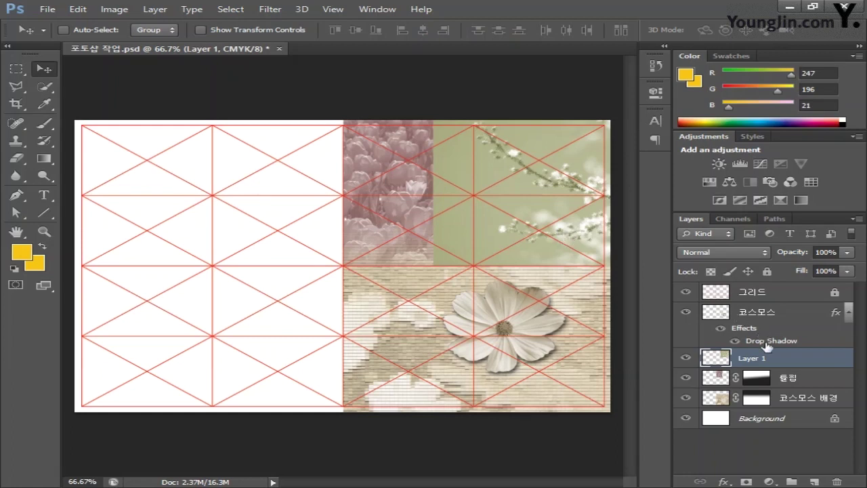
Rename the cherry blossom image's layer as 벚꽃.
{"action": "double_click", "coordinate": [753, 359]}
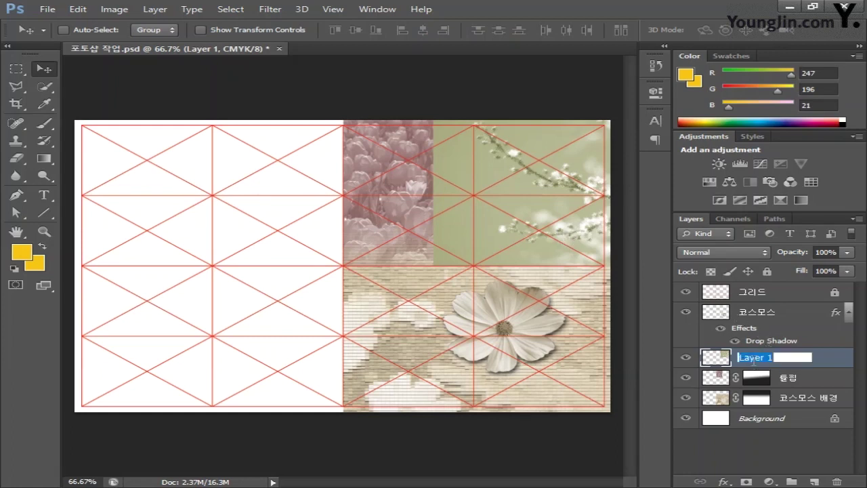
{"action": "type", "text": "벚꽃"}
{"action": "key", "text": "Return"}
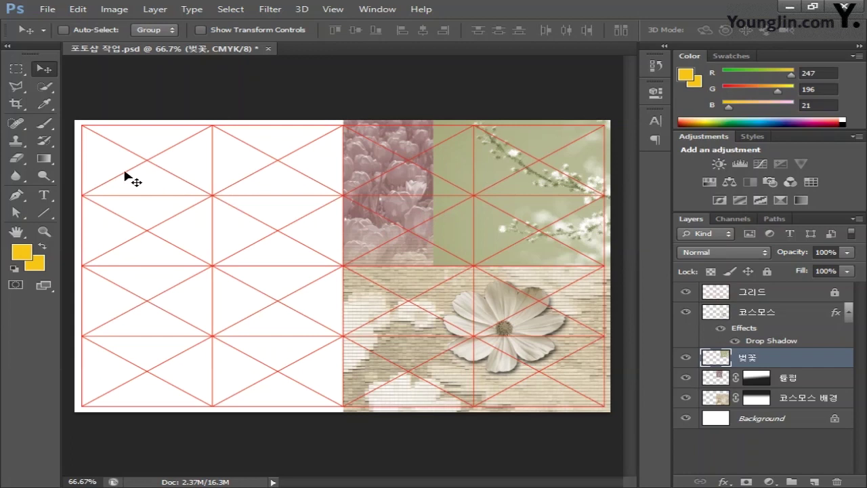
Delete the strip of the cherry blossom image that overlaps the tulips, up to the last inner vertical grid line.
{"action": "left_click", "coordinate": [17, 69]}
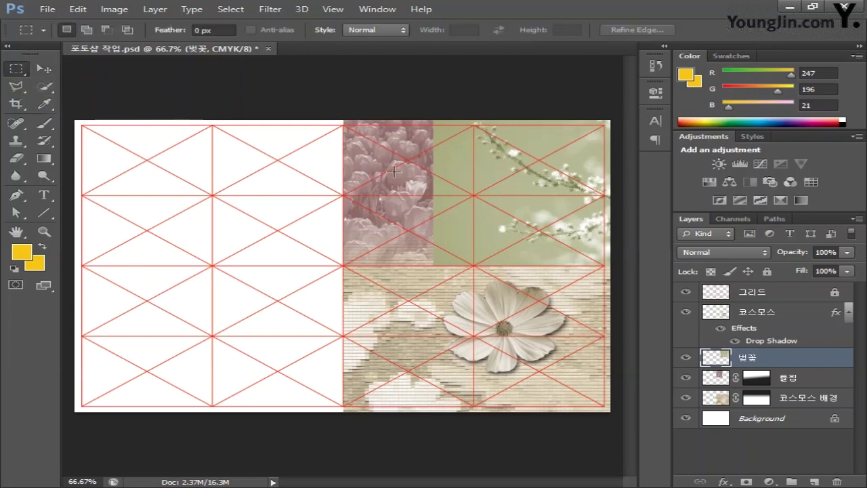
{"action": "left_click_drag", "start_coordinate": [427, 119], "coordinate": [473, 269]}
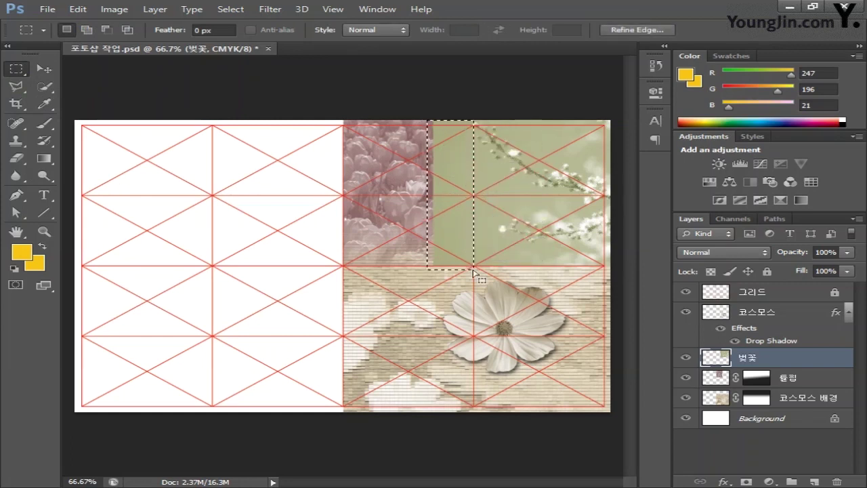
{"action": "key", "text": "Delete"}
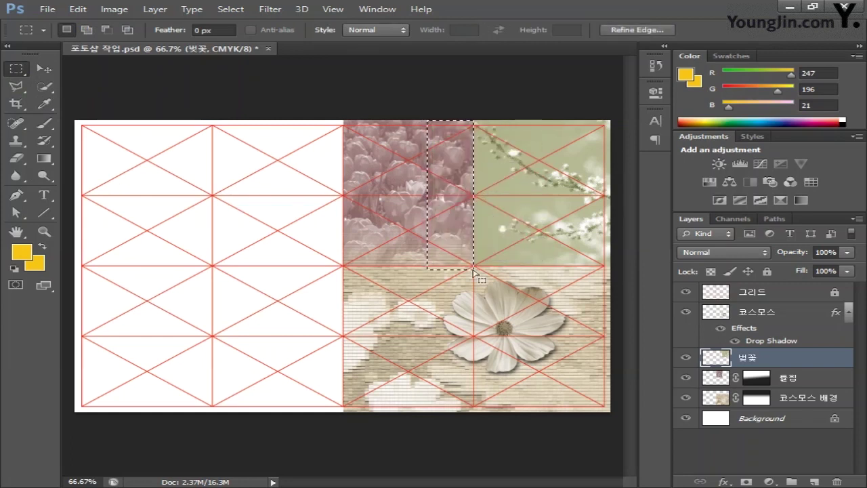
{"action": "key", "text": "ctrl+d"}
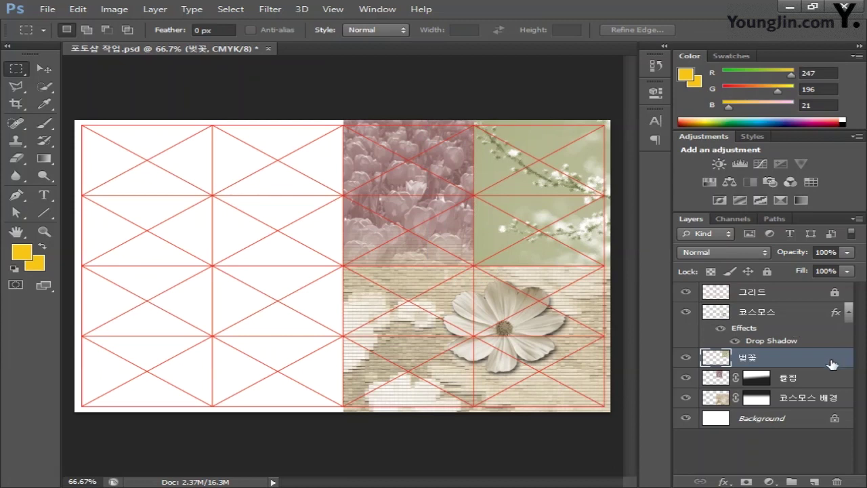
Add a layer mask to the 벚꽃 layer, fade the image's lower part with a white-to-black linear gradient, and save the document.
{"action": "left_click", "coordinate": [746, 482]}
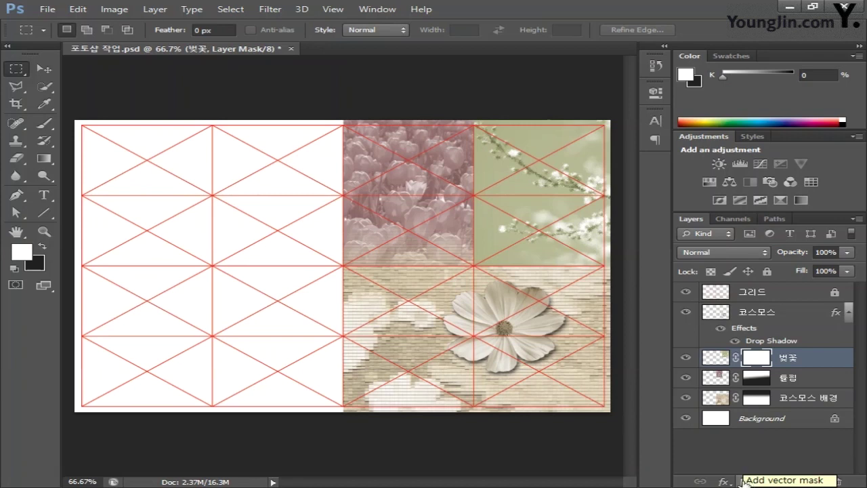
{"action": "left_click", "coordinate": [48, 161]}
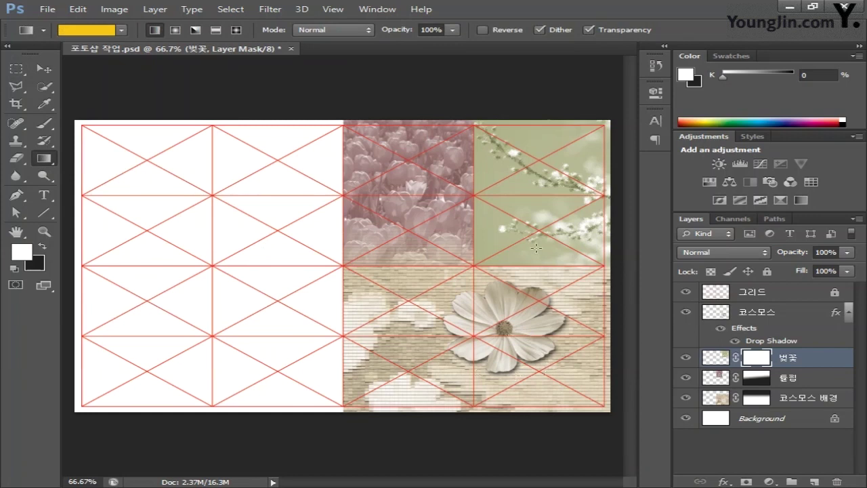
{"action": "left_click_drag", "start_coordinate": [536, 218], "coordinate": [536, 267]}
{"action": "key", "text": "v"}
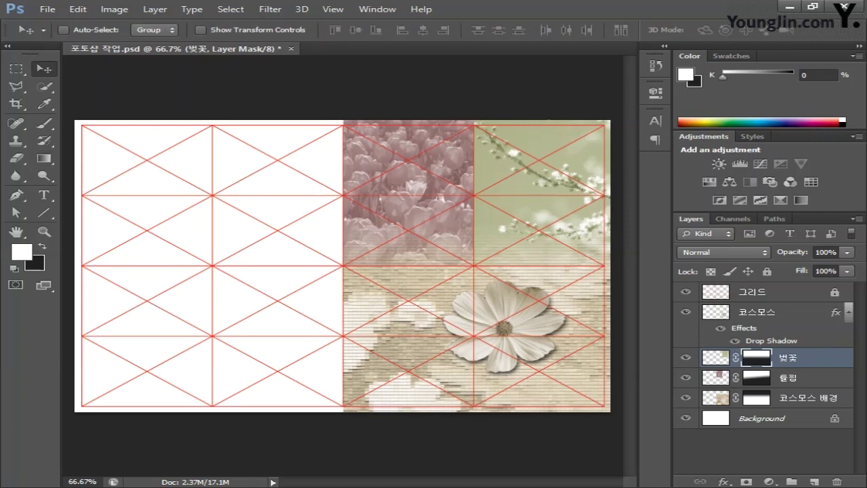
{"action": "key", "text": "ctrl+s"}
Open the 패턴 image from the 제공파일 folder.
{"action": "left_click", "coordinate": [55, 8]}
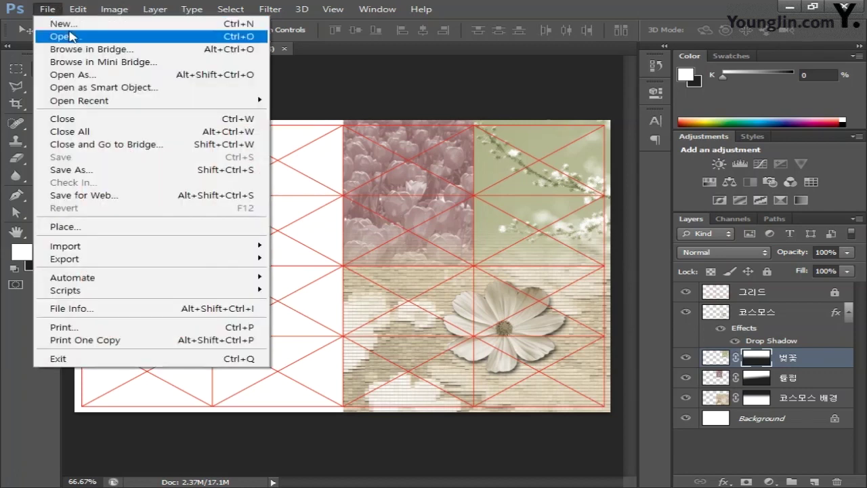
{"action": "left_click", "coordinate": [62, 36]}
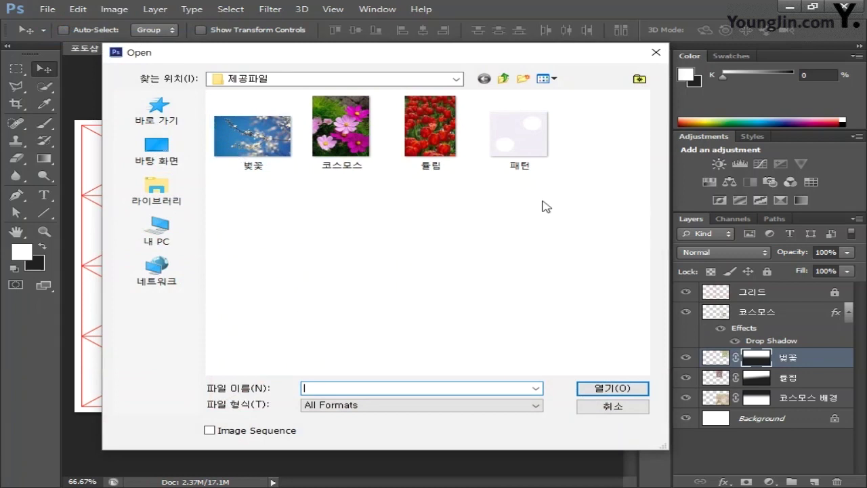
{"action": "left_click", "coordinate": [529, 156]}
{"action": "left_click", "coordinate": [630, 387]}
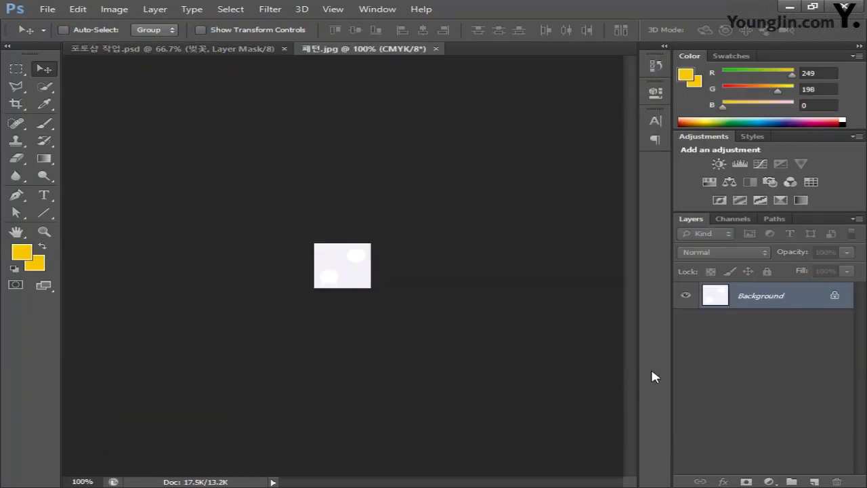
Select the whole 패턴 image and define it as a pattern named 패턴.
{"action": "key", "text": "ctrl+a"}
{"action": "left_click", "coordinate": [78, 10]}
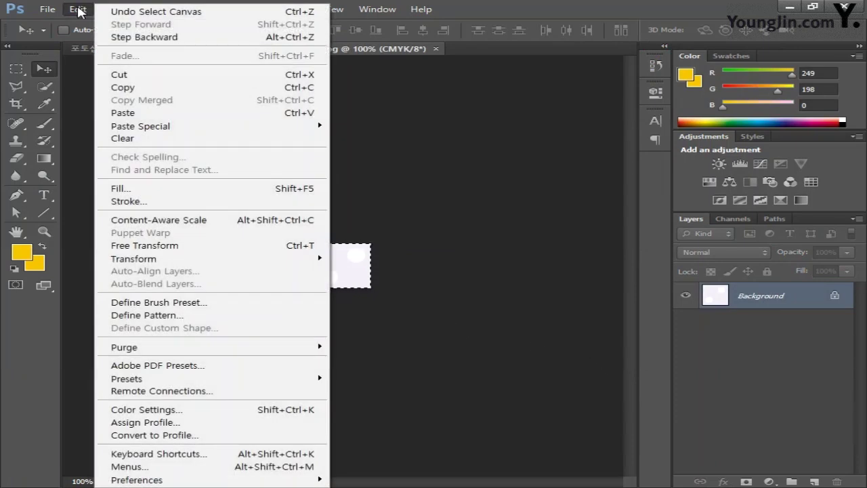
{"action": "left_click", "coordinate": [273, 316]}
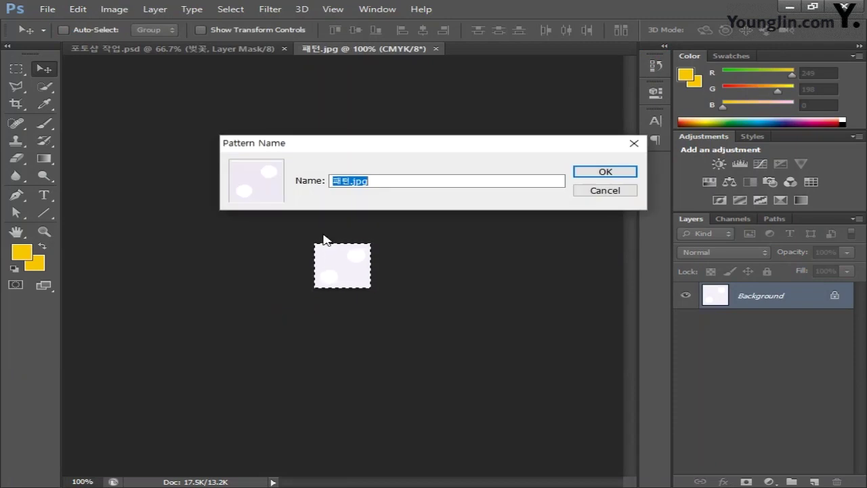
{"action": "left_click_drag", "start_coordinate": [385, 153], "coordinate": [308, 144]}
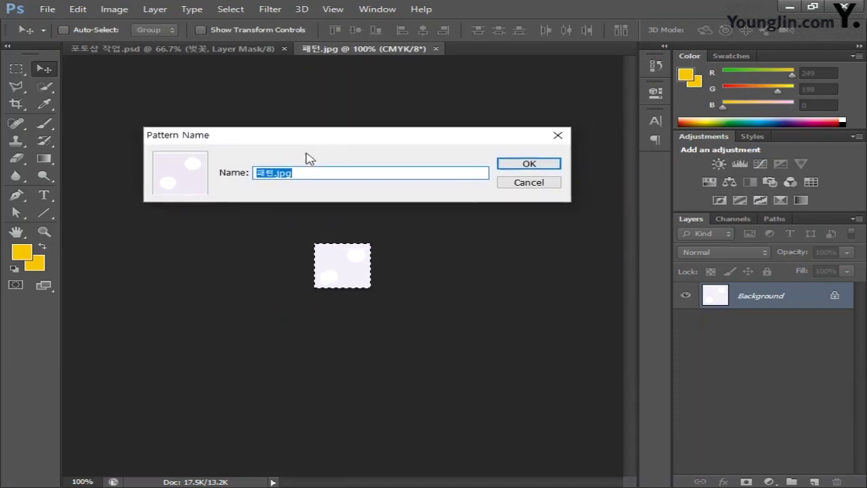
{"action": "left_click", "coordinate": [358, 174]}
{"action": "key", "text": "BackSpace"}
{"action": "key", "text": "BackSpace"}
{"action": "key", "text": "BackSpace"}
{"action": "key", "text": "BackSpace"}
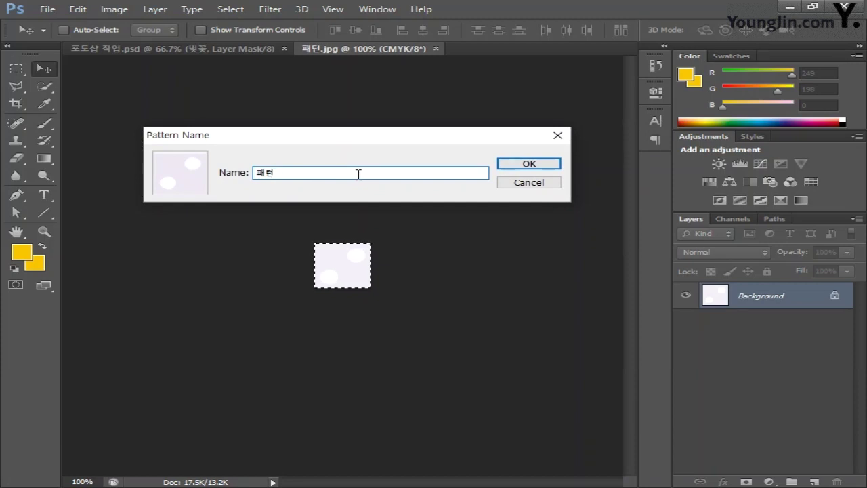
{"action": "left_click", "coordinate": [535, 175]}
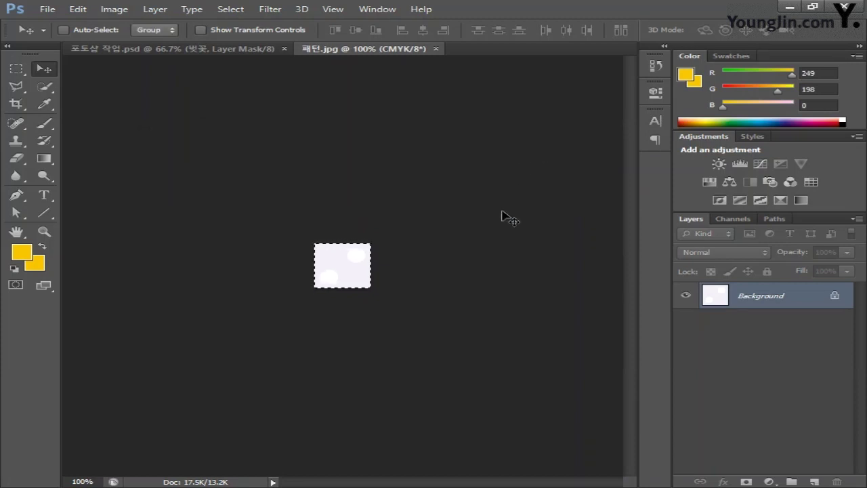
In the 포토샵 작업 document, create a layer named 뒤면 패턴 and place it directly above the 코스모스 layer.
{"action": "left_click", "coordinate": [198, 50]}
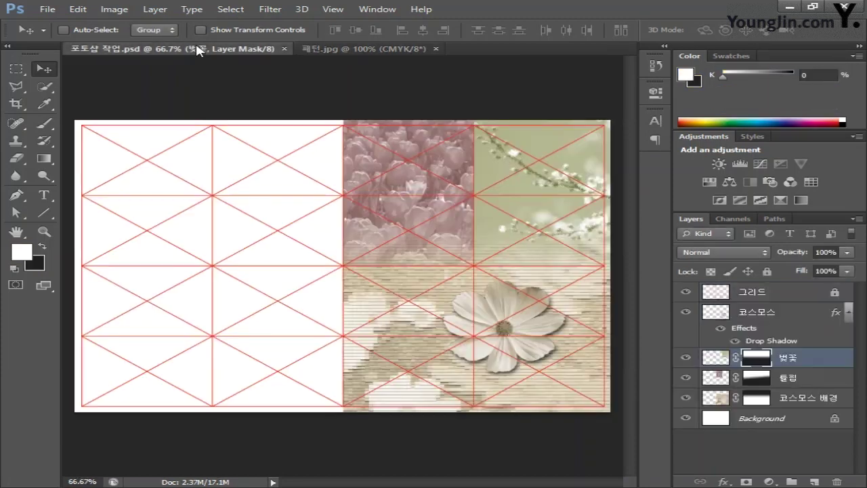
{"action": "left_click", "coordinate": [815, 482]}
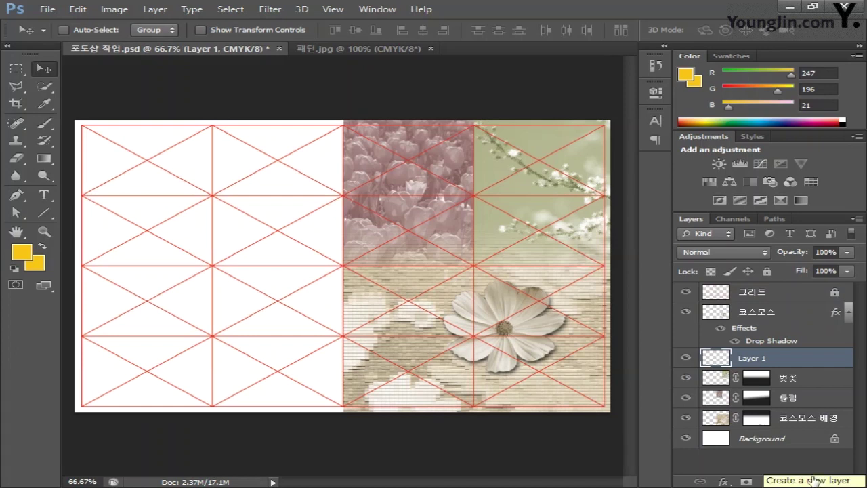
{"action": "double_click", "coordinate": [754, 358]}
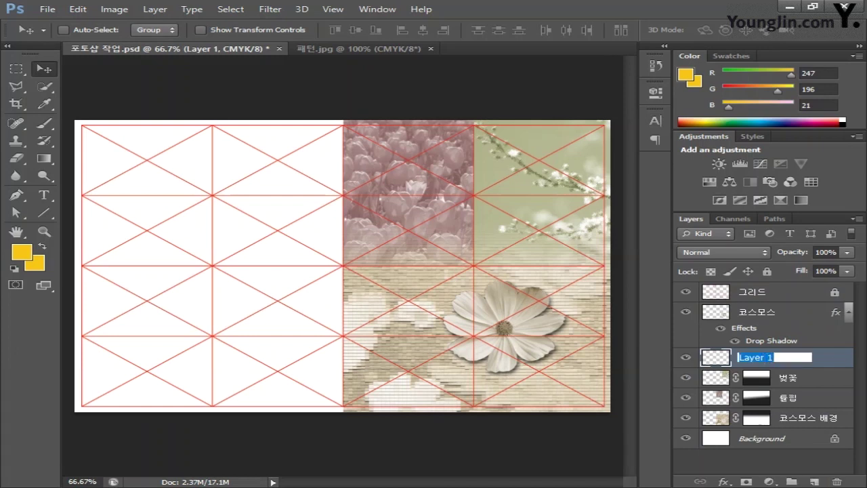
{"action": "type", "text": "뒤면 패턴"}
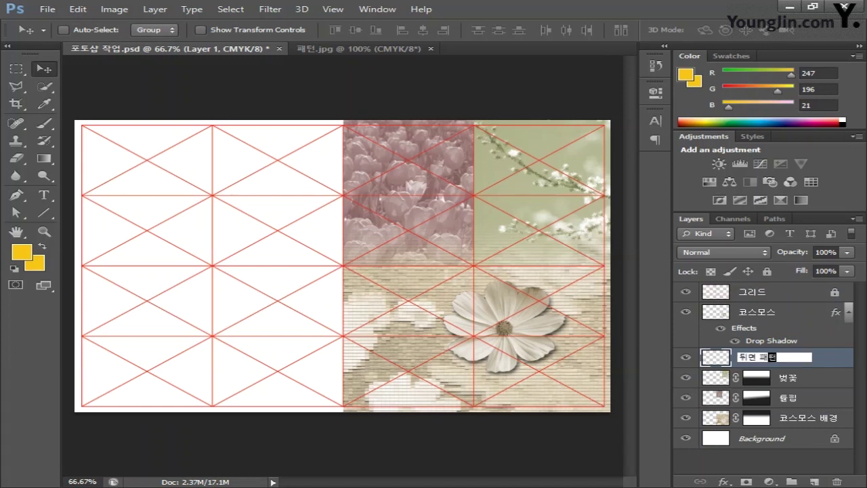
{"action": "key", "text": "Return"}
{"action": "left_click_drag", "start_coordinate": [794, 362], "coordinate": [794, 309]}
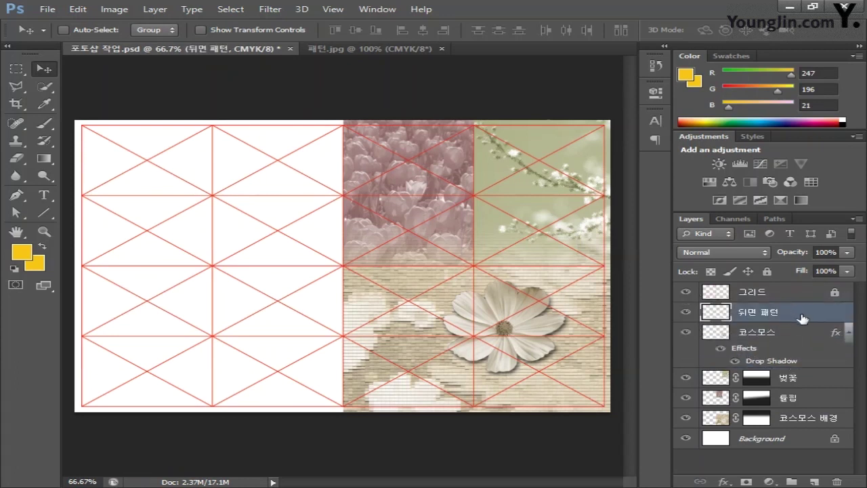
On the 뒤면 패턴 layer, fill the blank half of the canvas beside the tulips with white (C, M and Y 0) and deselect it.
{"action": "left_click", "coordinate": [14, 71]}
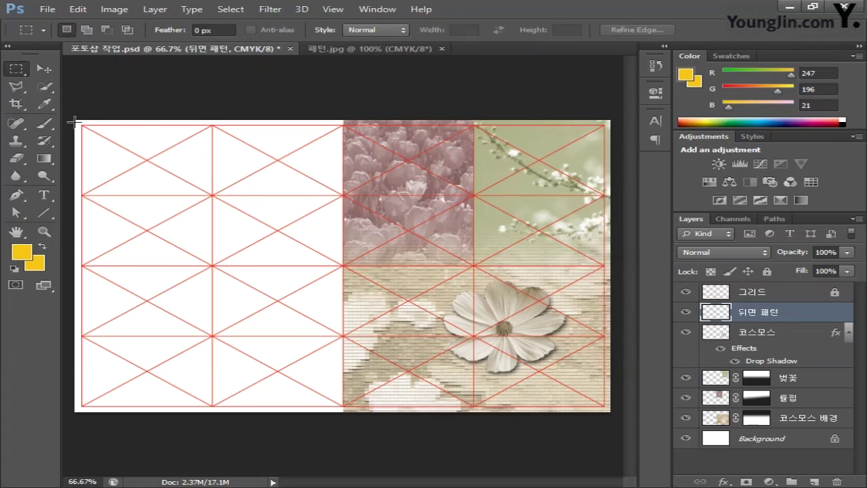
{"action": "left_click_drag", "start_coordinate": [75, 122], "coordinate": [341, 433]}
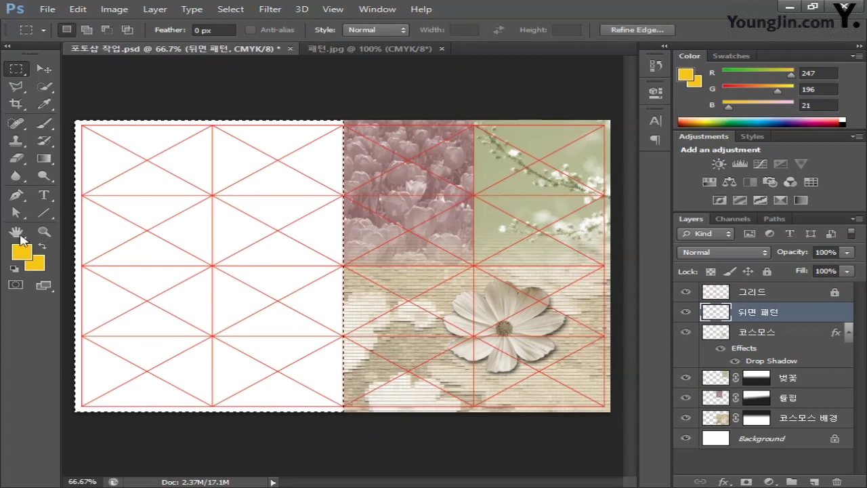
{"action": "left_click", "coordinate": [23, 252]}
{"action": "double_click", "coordinate": [577, 272]}
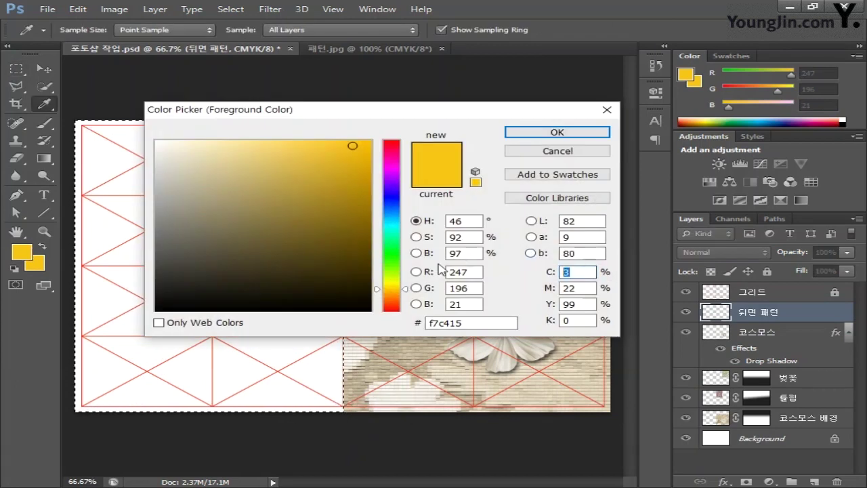
{"action": "type", "text": "0"}
{"action": "key", "text": "Tab"}
{"action": "type", "text": "0"}
{"action": "key", "text": "Tab"}
{"action": "type", "text": "0"}
{"action": "key", "text": "Return"}
{"action": "key", "text": "alt+BackSpace"}
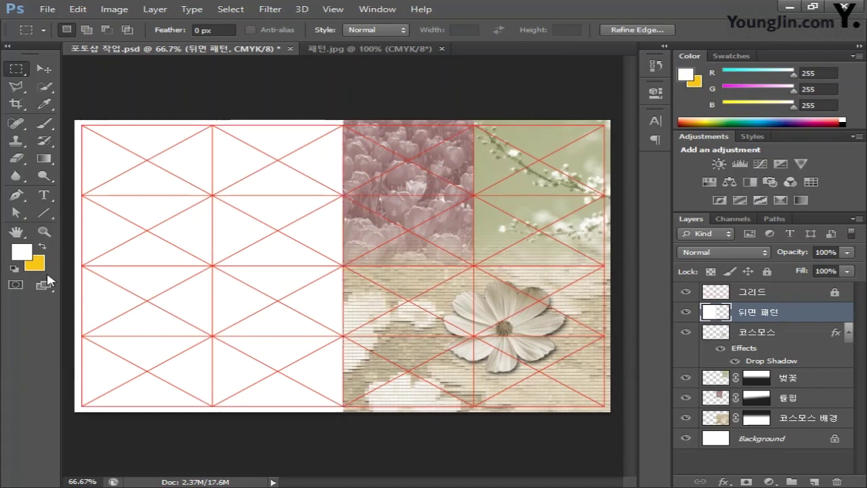
{"action": "key", "text": "ctrl+d"}
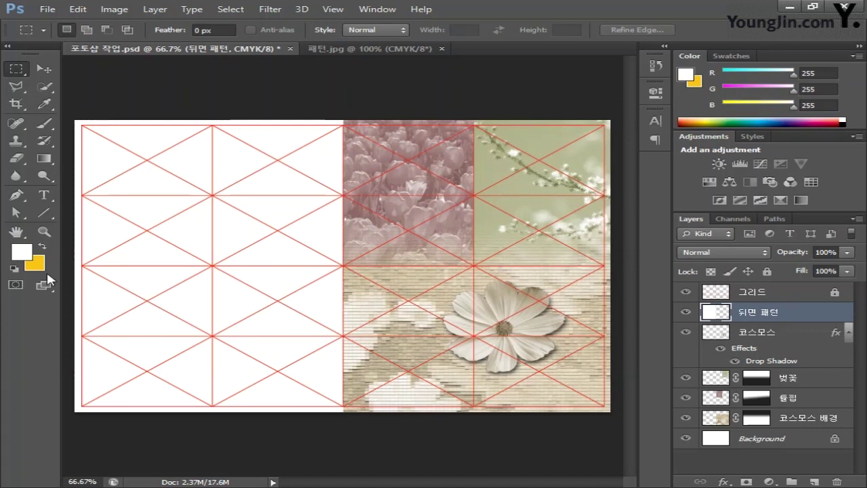
Add a Pattern Overlay effect to the 뒤면 패턴 layer using the 패턴 pattern in Normal blend mode.
{"action": "double_click", "coordinate": [838, 312]}
{"action": "left_click_drag", "start_coordinate": [366, 109], "coordinate": [347, 105]}
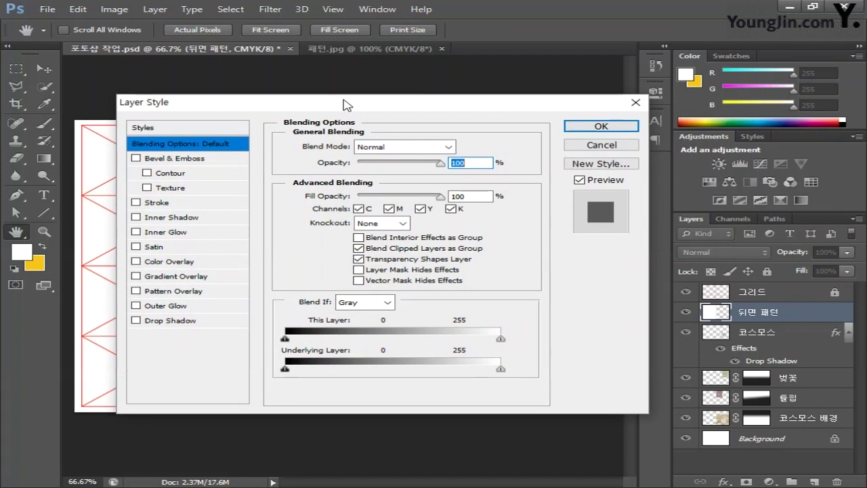
{"action": "left_click", "coordinate": [204, 291]}
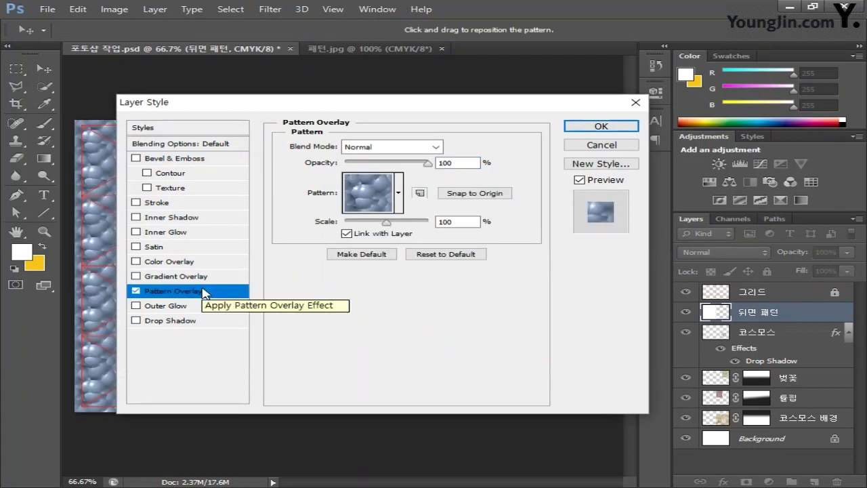
{"action": "left_click", "coordinate": [400, 193]}
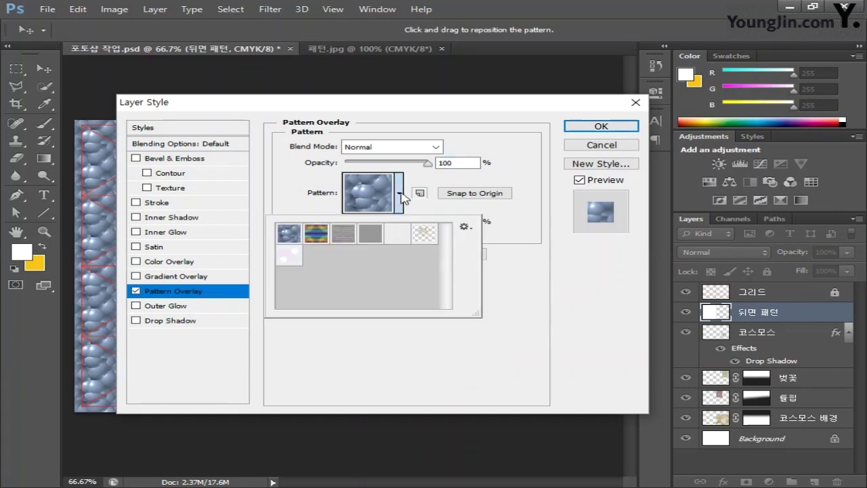
{"action": "left_click", "coordinate": [284, 259]}
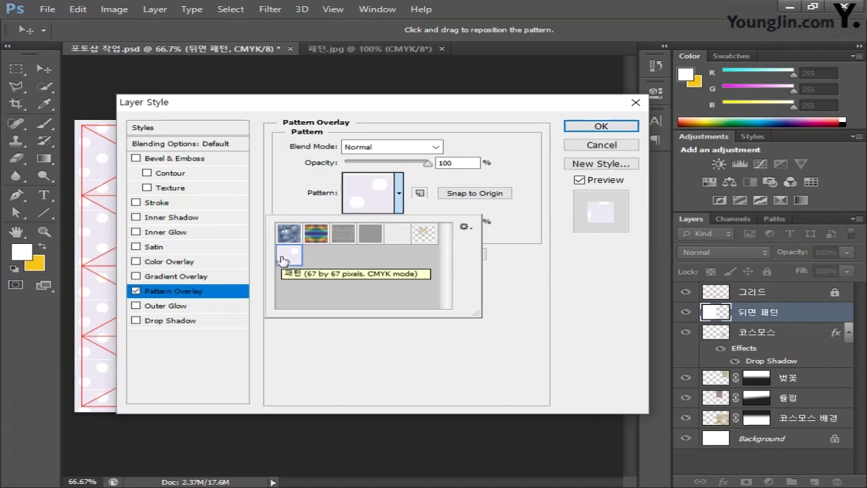
{"action": "left_click", "coordinate": [515, 260]}
{"action": "left_click", "coordinate": [437, 146]}
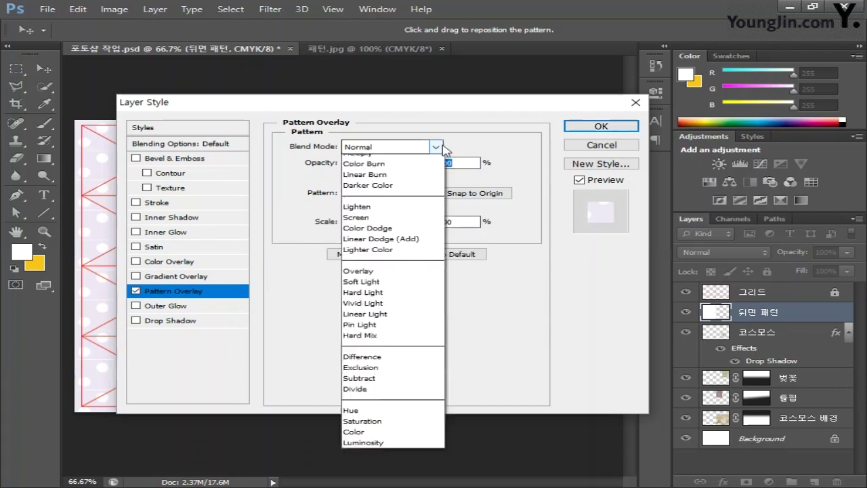
{"action": "left_click", "coordinate": [394, 161]}
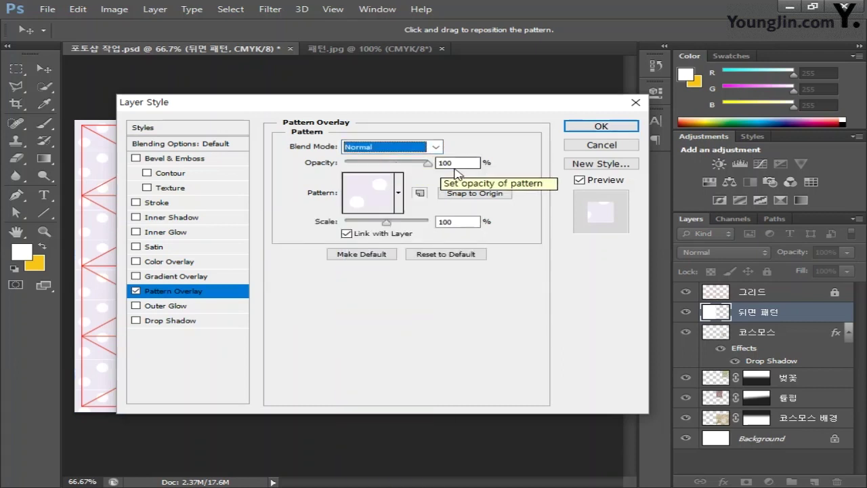
Set the pattern overlay's scale to 26% and apply the layer style.
{"action": "left_click_drag", "start_coordinate": [387, 221], "coordinate": [355, 221]}
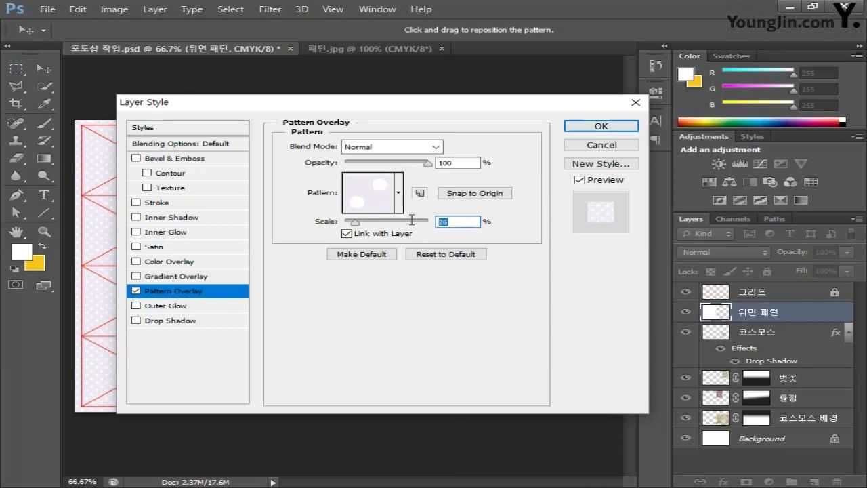
{"action": "left_click", "coordinate": [448, 221]}
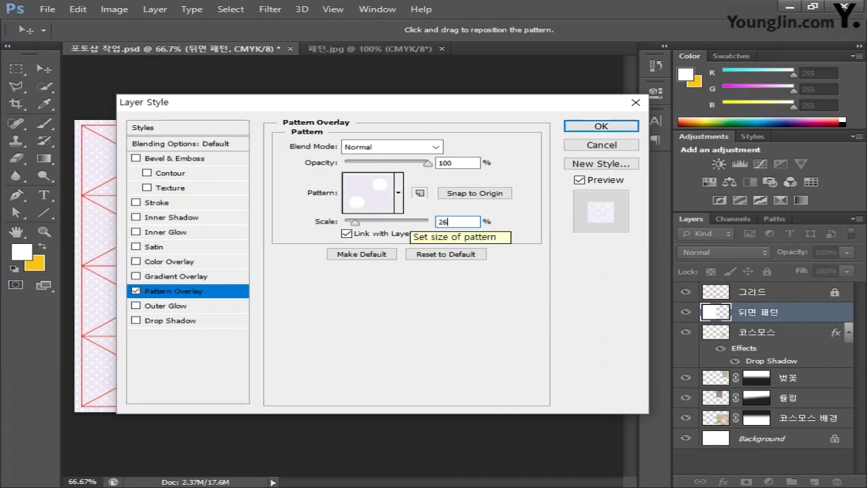
{"action": "left_click", "coordinate": [573, 126]}
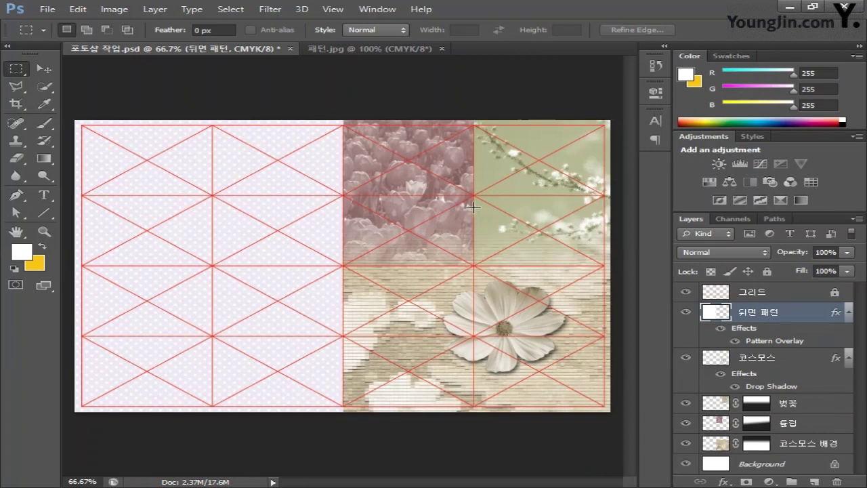
Create a new 100 x 100 pixel document at 100 pixels/inch in CMYK Color mode with a white background.
{"action": "left_click", "coordinate": [47, 9]}
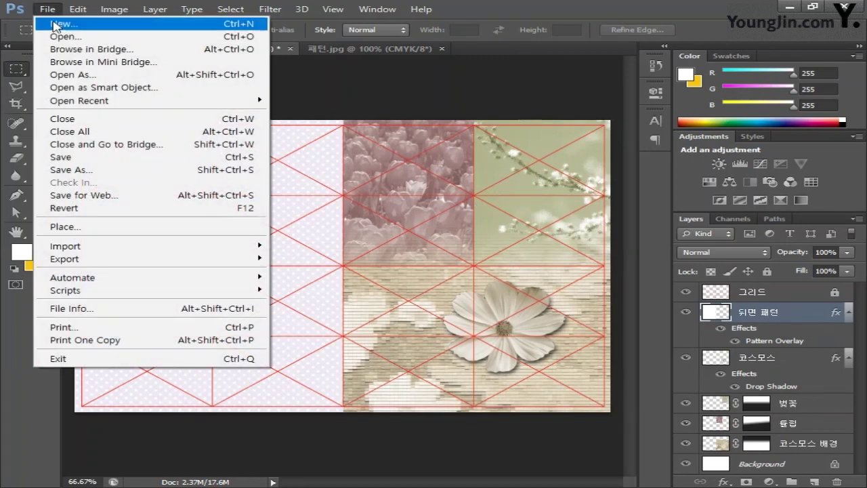
{"action": "left_click", "coordinate": [61, 24]}
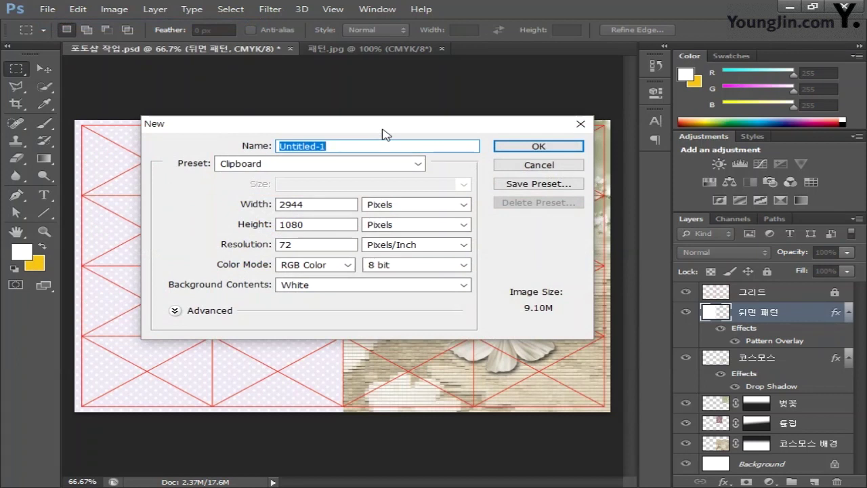
{"action": "double_click", "coordinate": [298, 205]}
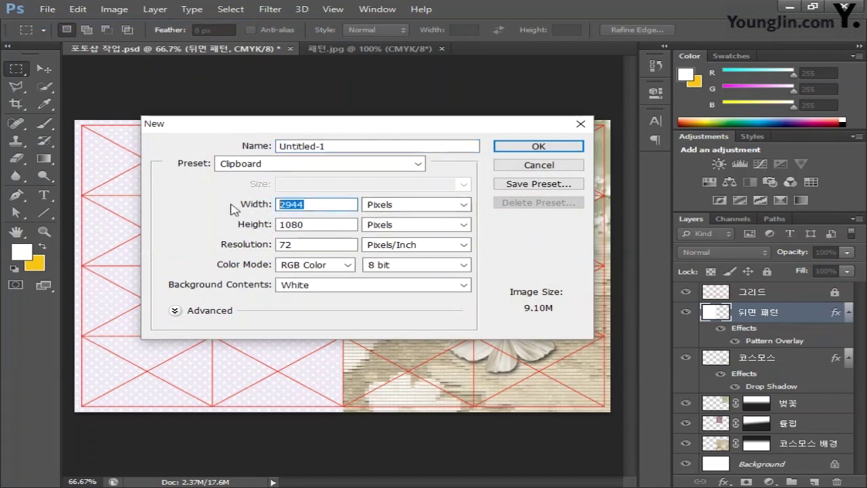
{"action": "type", "text": "100"}
{"action": "key", "text": "Tab"}
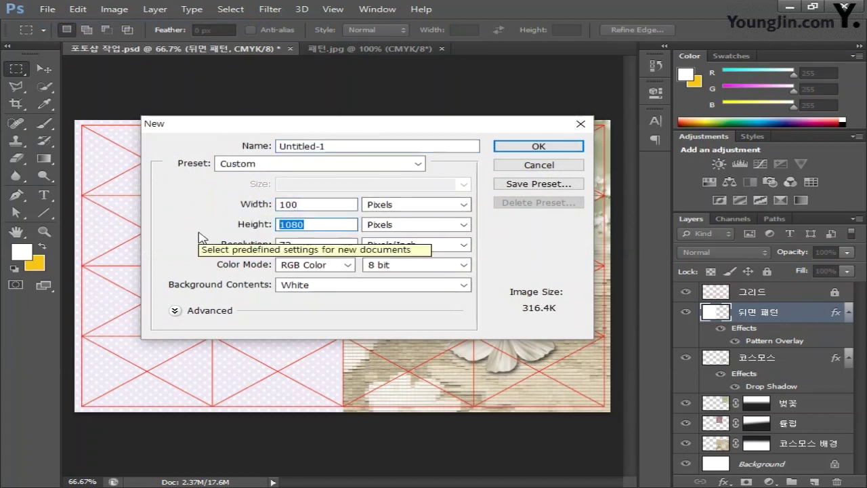
{"action": "type", "text": "100"}
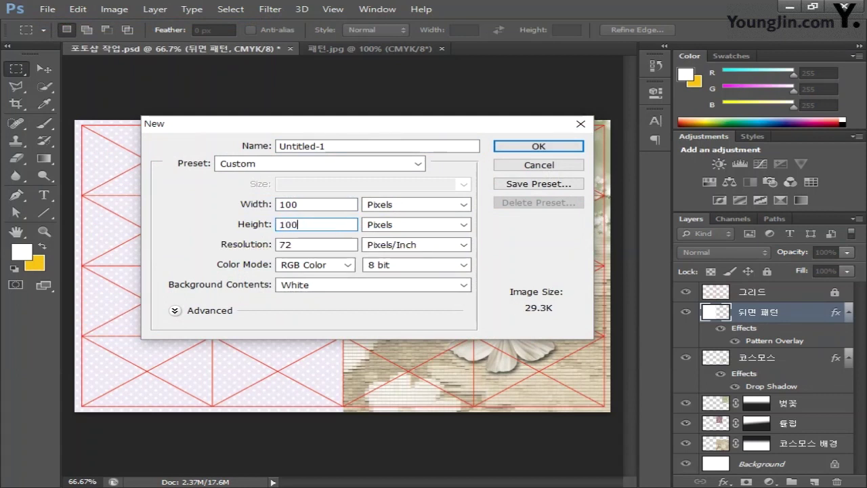
{"action": "double_click", "coordinate": [281, 246]}
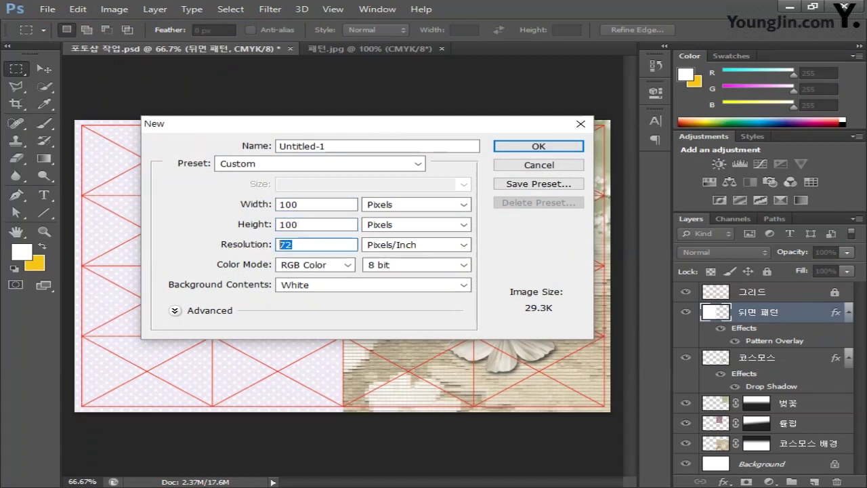
{"action": "type", "text": "100"}
{"action": "left_click", "coordinate": [347, 264]}
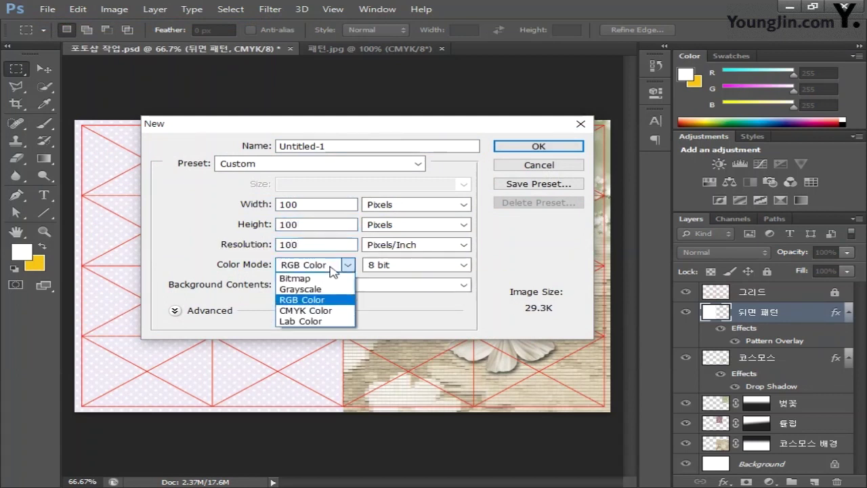
{"action": "left_click", "coordinate": [324, 313]}
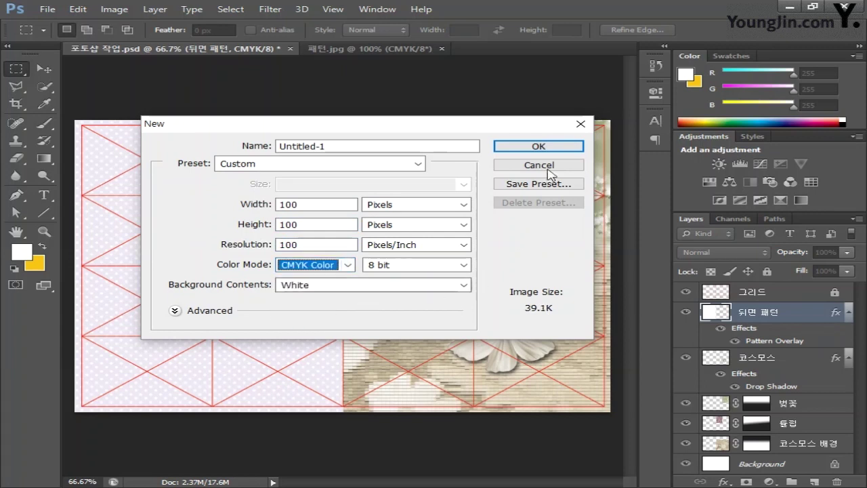
{"action": "left_click", "coordinate": [546, 146]}
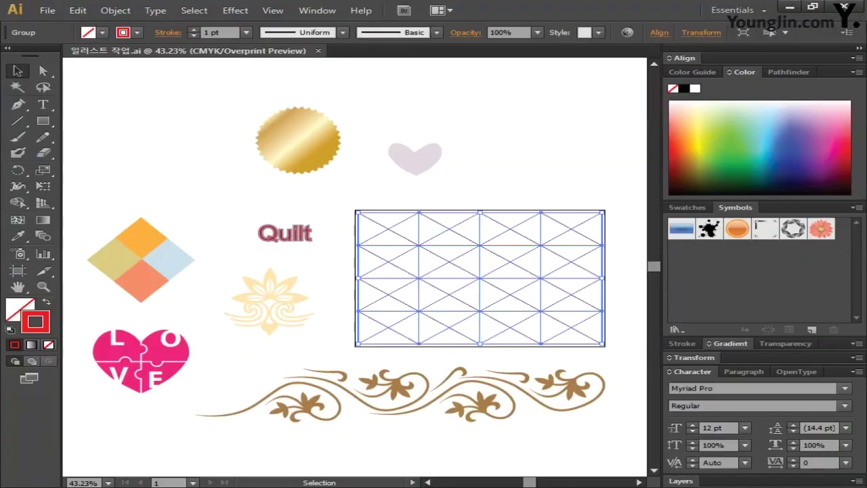
Copy the pale lilac heart from the 일러스트 작업 file in Illustrator and paste it as pixels into the new Photoshop document.
{"action": "left_click", "coordinate": [415, 168]}
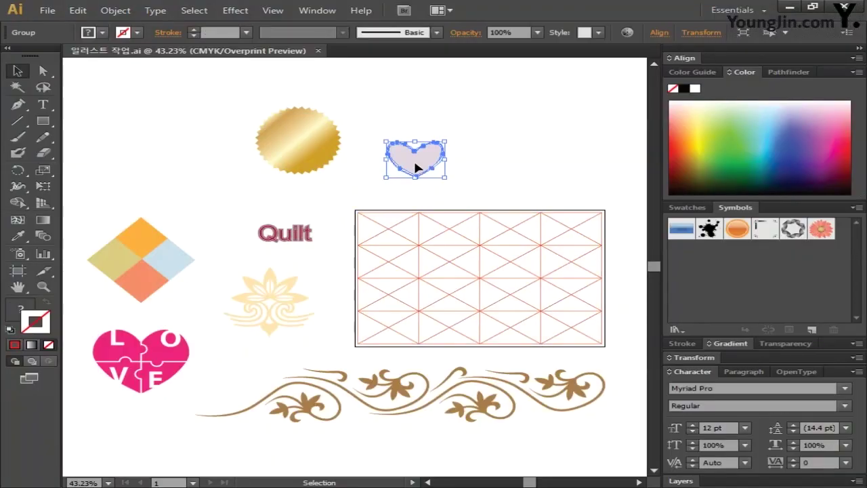
{"action": "key", "text": "ctrl"}
{"action": "left_click", "coordinate": [436, 487]}
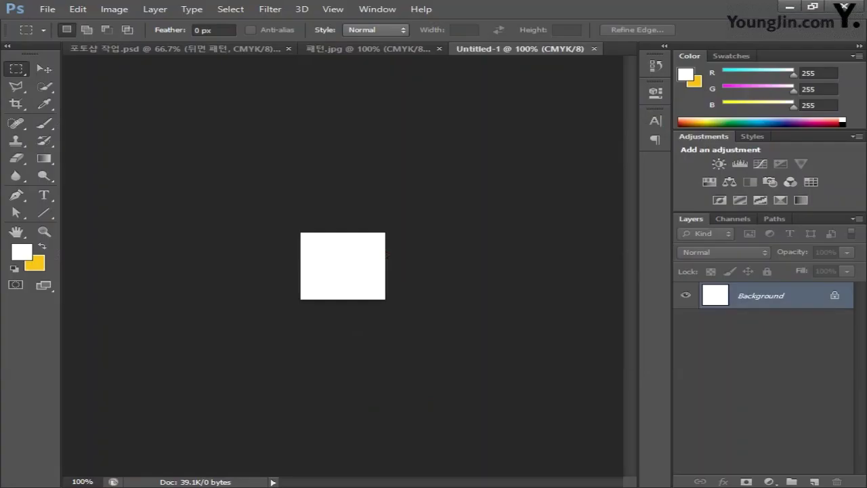
{"action": "key", "text": "ctrl+v"}
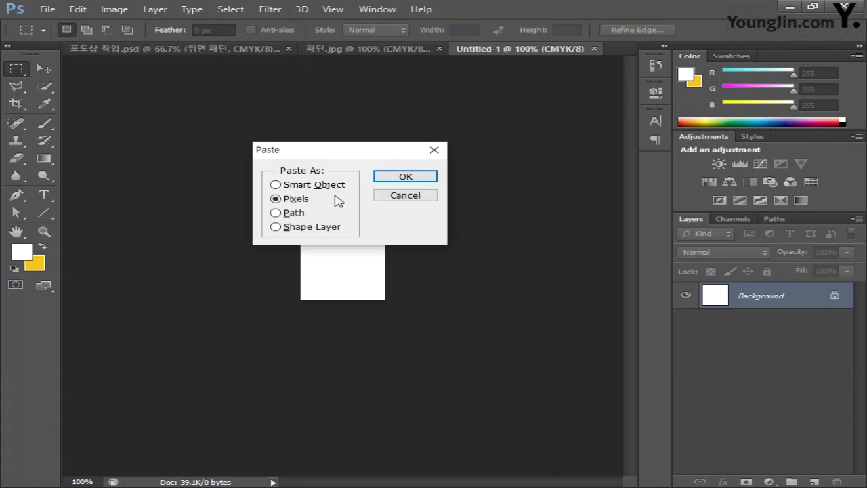
{"action": "left_click", "coordinate": [405, 177]}
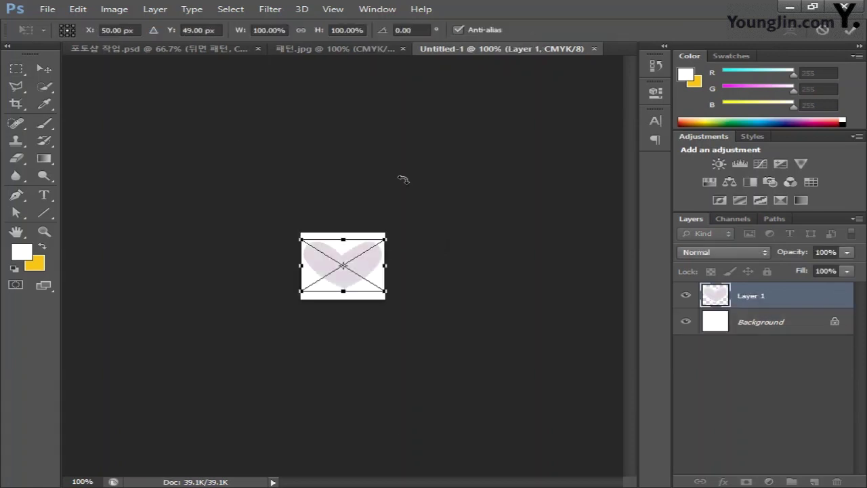
Scale the pasted heart to about 38% in the middle of the canvas and hide the Background layer.
{"action": "left_click_drag", "start_coordinate": [386, 238], "coordinate": [366, 271]}
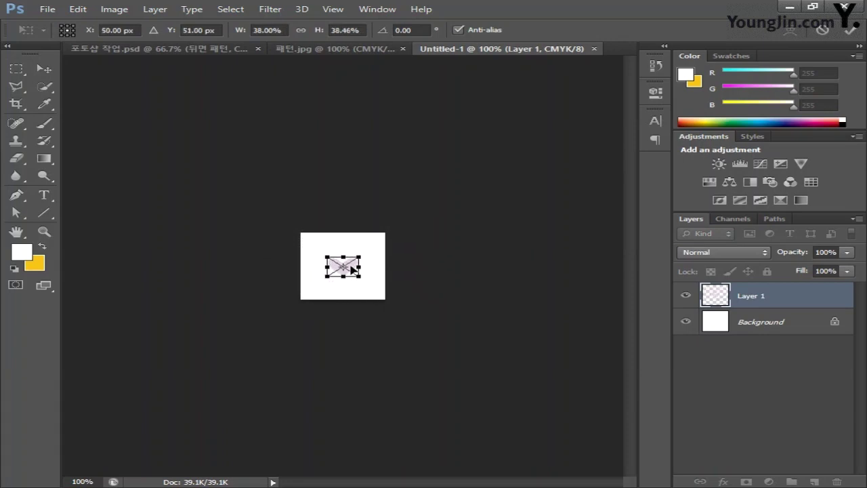
{"action": "key", "text": "Return"}
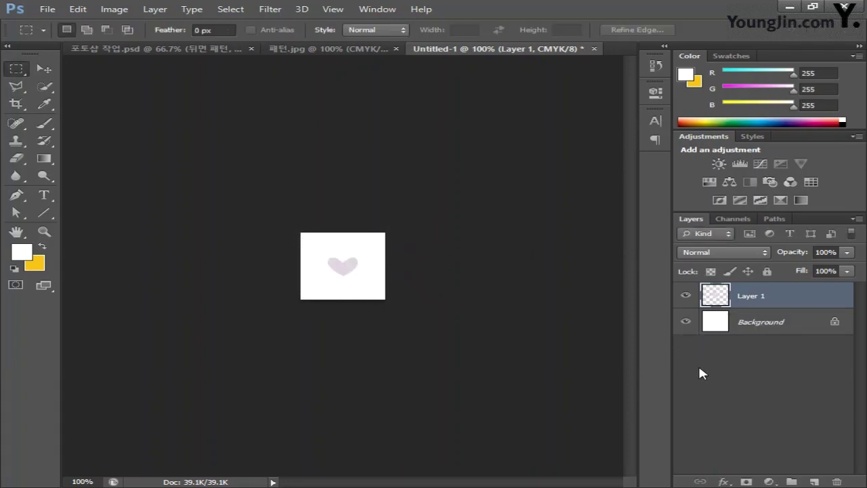
{"action": "left_click", "coordinate": [686, 323]}
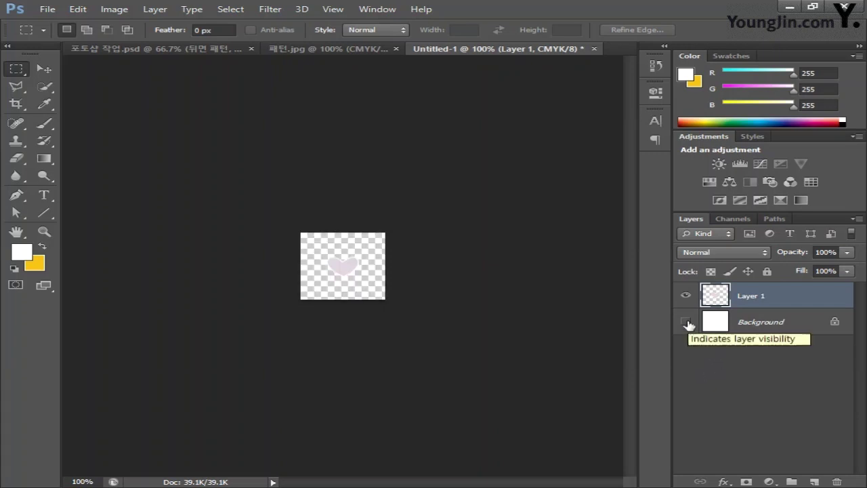
Define the heart tile on its transparent canvas as a pattern named 하트패턴.
{"action": "left_click", "coordinate": [78, 9]}
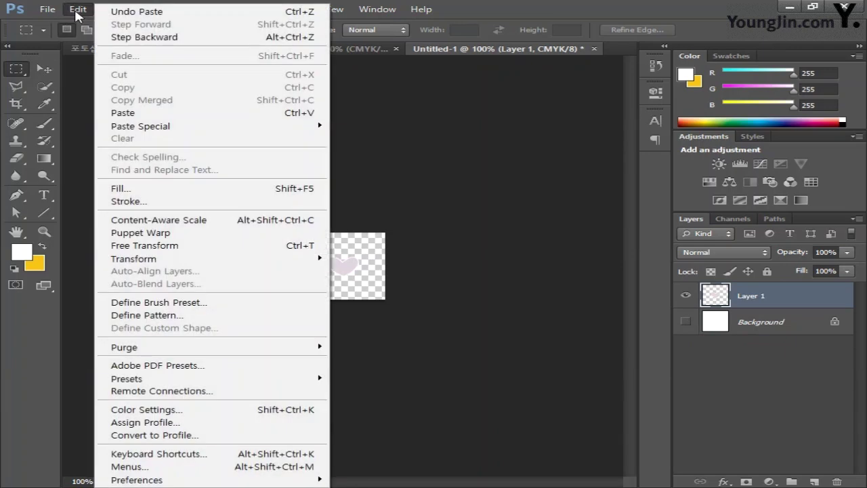
{"action": "left_click", "coordinate": [201, 315]}
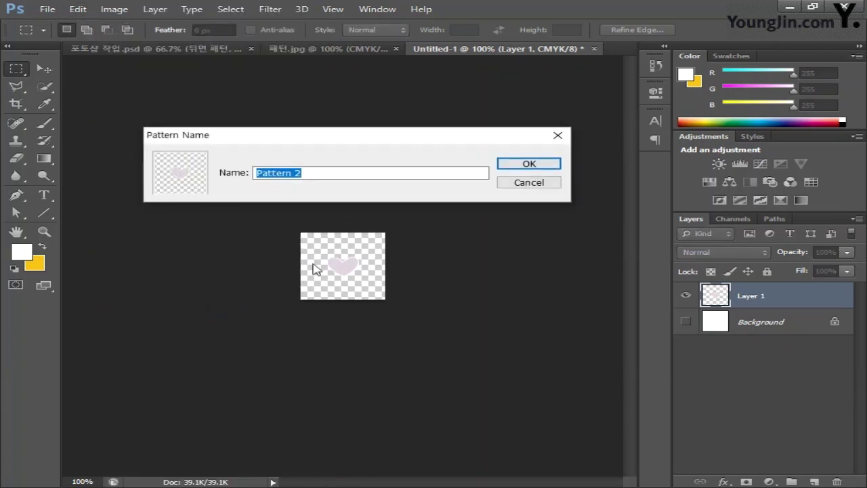
{"action": "type", "text": "하트패턴"}
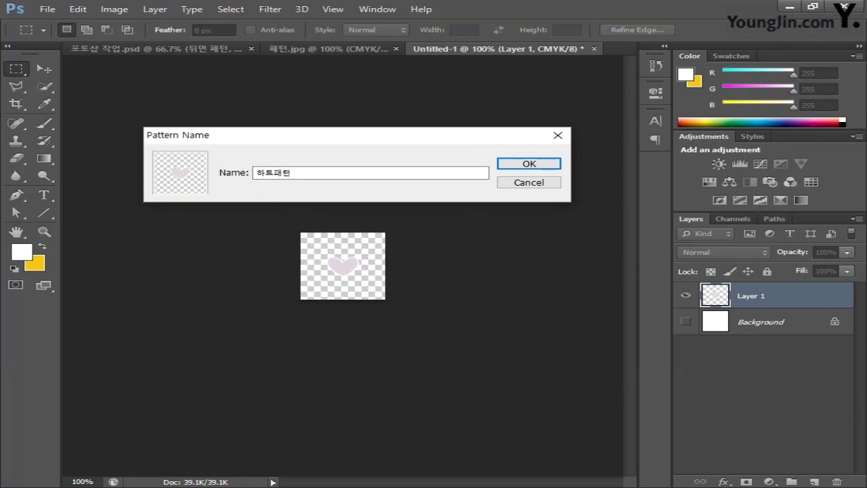
{"action": "left_click", "coordinate": [528, 164]}
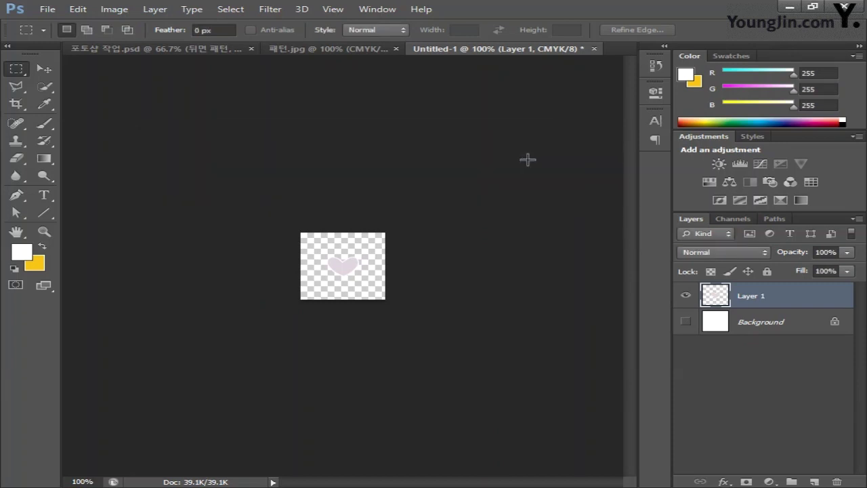
In 포토샵 작업.psd, add a layer named 하트 패턴 directly above the dotted back-side pattern layer.
{"action": "left_click", "coordinate": [174, 50]}
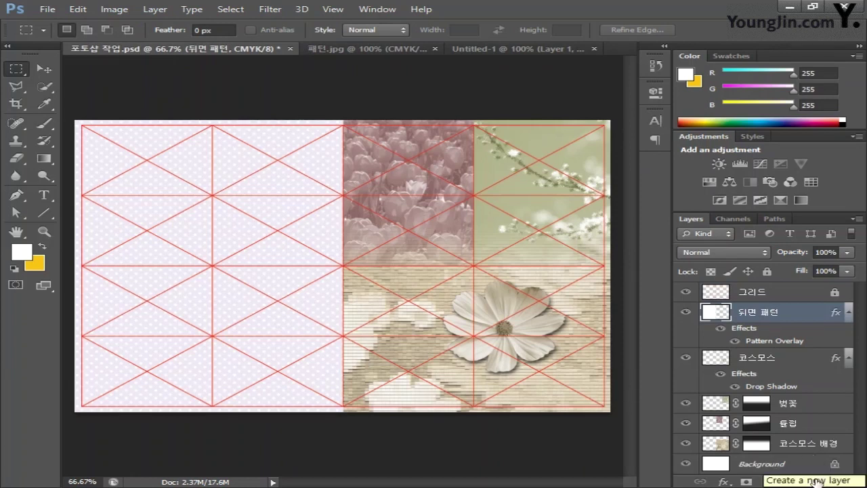
{"action": "left_click", "coordinate": [817, 482]}
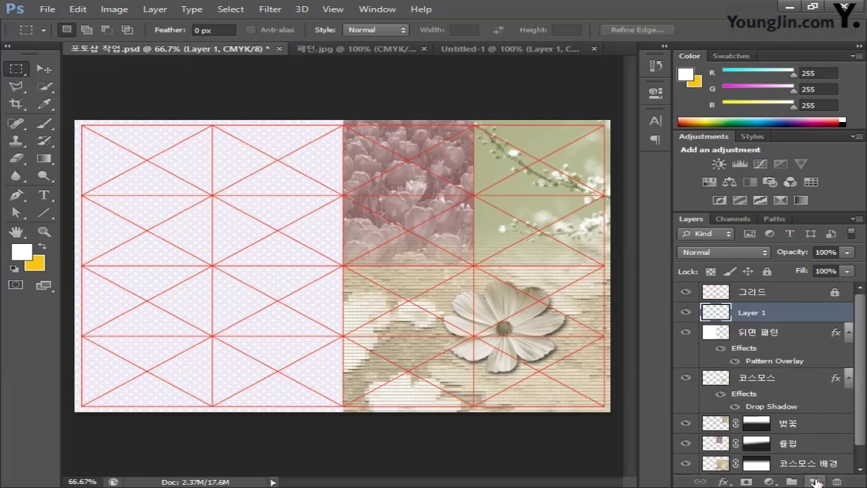
{"action": "double_click", "coordinate": [759, 311]}
{"action": "type", "text": "하트 패턴"}
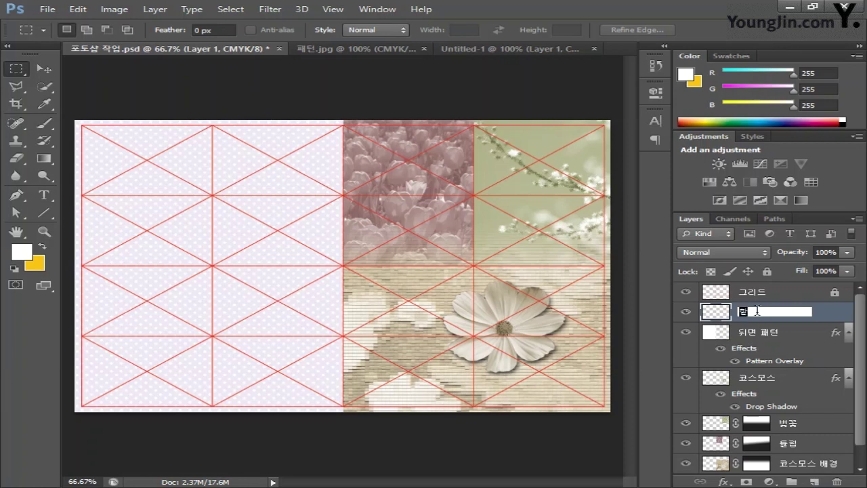
{"action": "key", "text": "Return"}
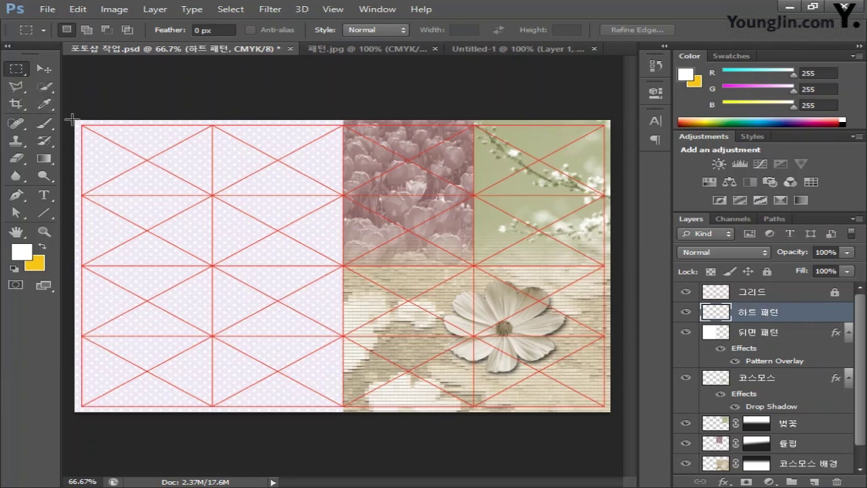
Fill the left half of the canvas with white on the 하트 패턴 layer, then deselect.
{"action": "left_click_drag", "start_coordinate": [73, 120], "coordinate": [342, 425]}
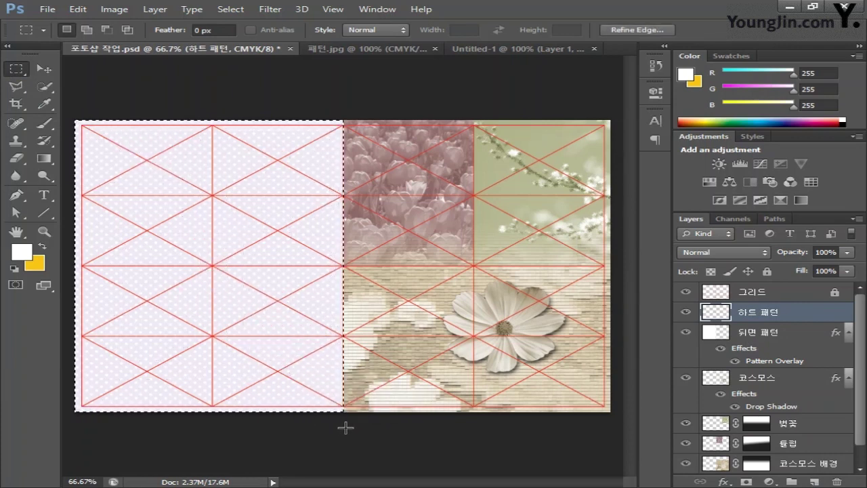
{"action": "key", "text": "alt+BackSpace"}
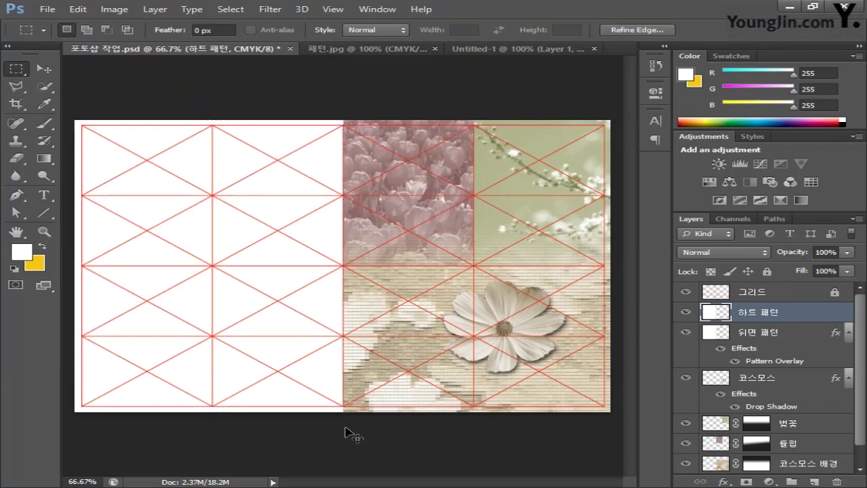
{"action": "key", "text": "ctrl+d"}
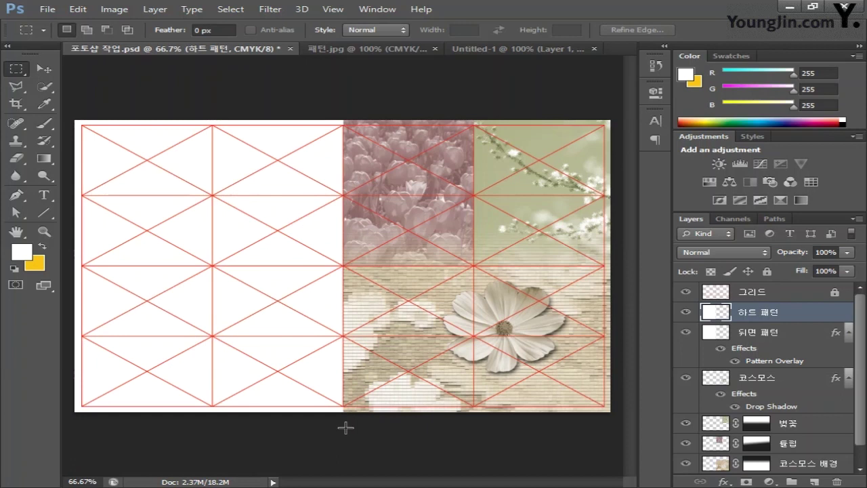
Add a Pattern Overlay using the heart pattern to the 하트 패턴 layer.
{"action": "double_click", "coordinate": [837, 315]}
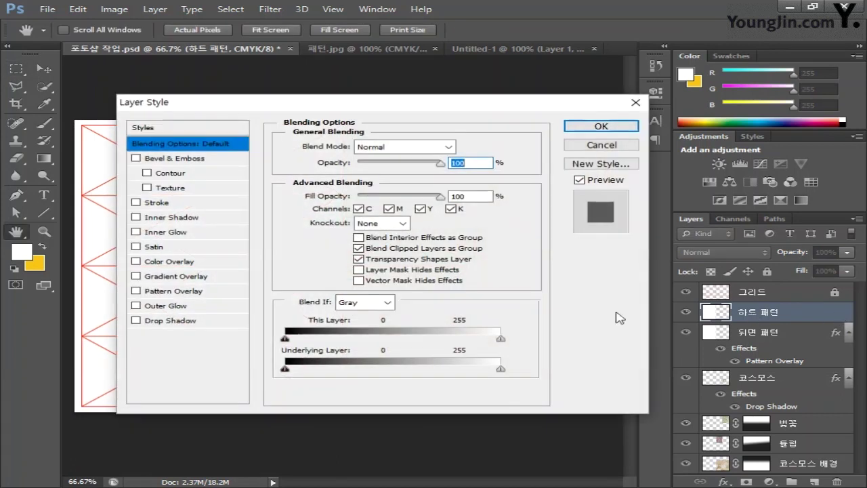
{"action": "left_click", "coordinate": [179, 293]}
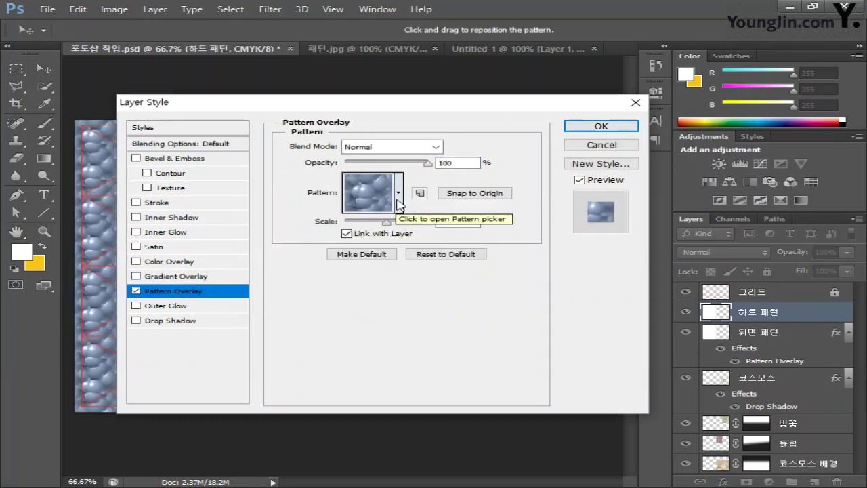
{"action": "left_click", "coordinate": [399, 194]}
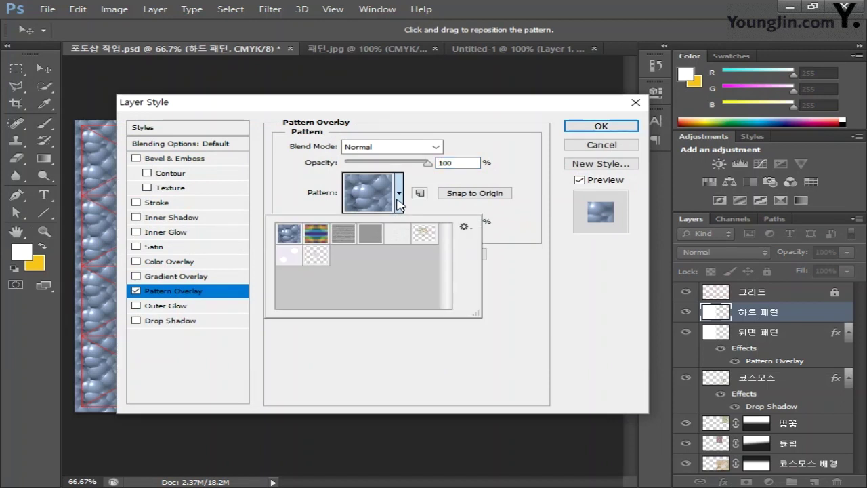
{"action": "left_click", "coordinate": [313, 254]}
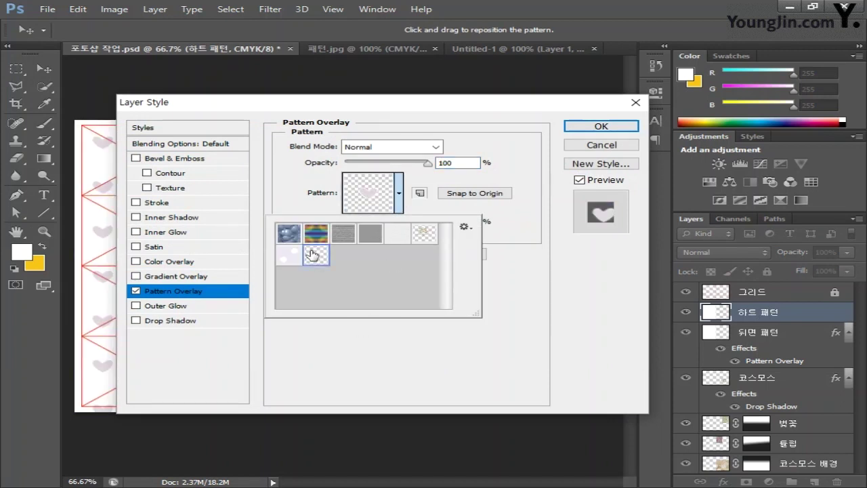
{"action": "left_click", "coordinate": [342, 374]}
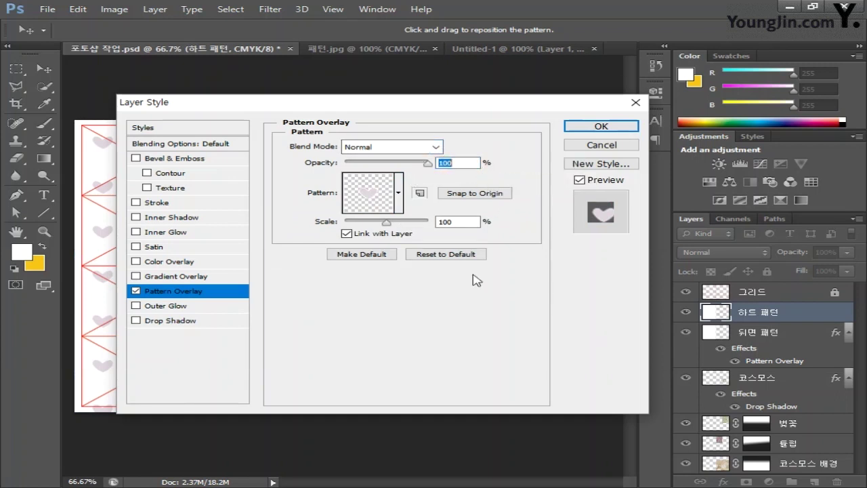
Set the heart pattern overlay's scale to 60% and apply the layer style.
{"action": "double_click", "coordinate": [447, 220]}
{"action": "type", "text": "50"}
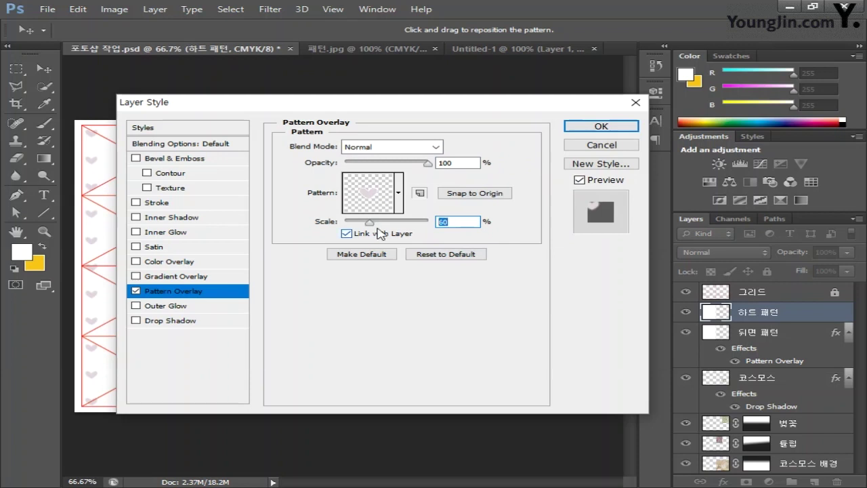
{"action": "type", "text": "60"}
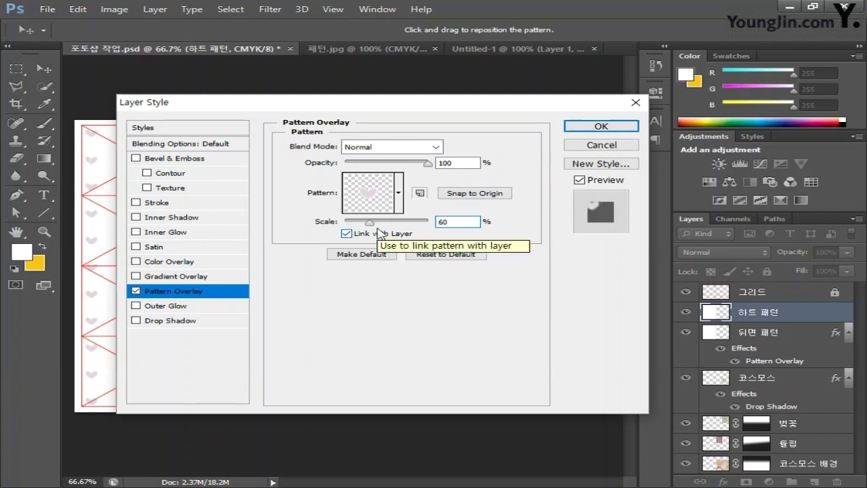
{"action": "left_click", "coordinate": [577, 125]}
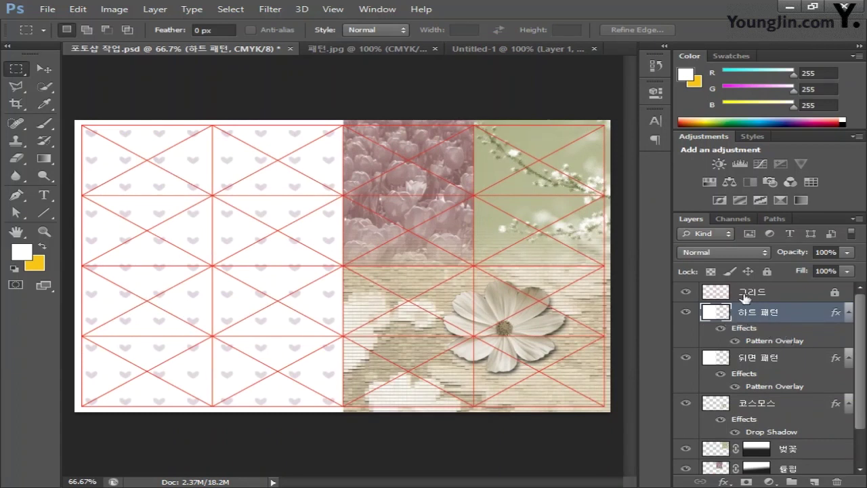
Set the 하트 패턴 layer's fill to 0%.
{"action": "left_click", "coordinate": [825, 271]}
{"action": "type", "text": "0"}
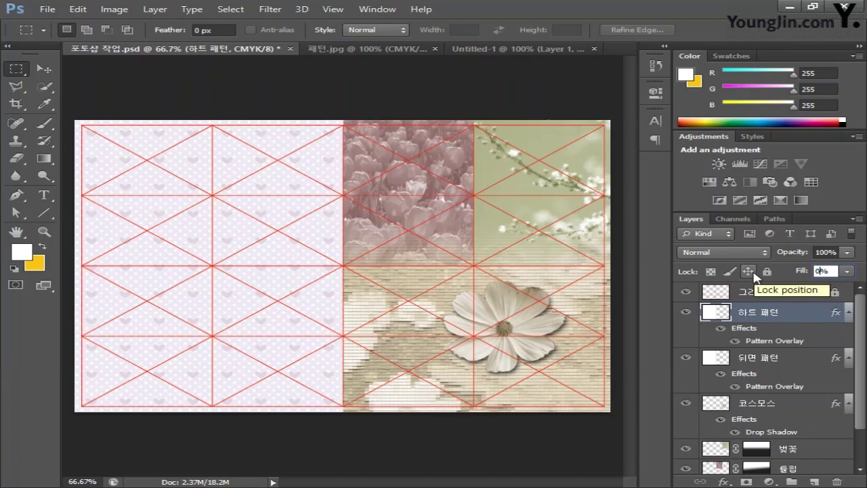
{"action": "key", "text": "Return"}
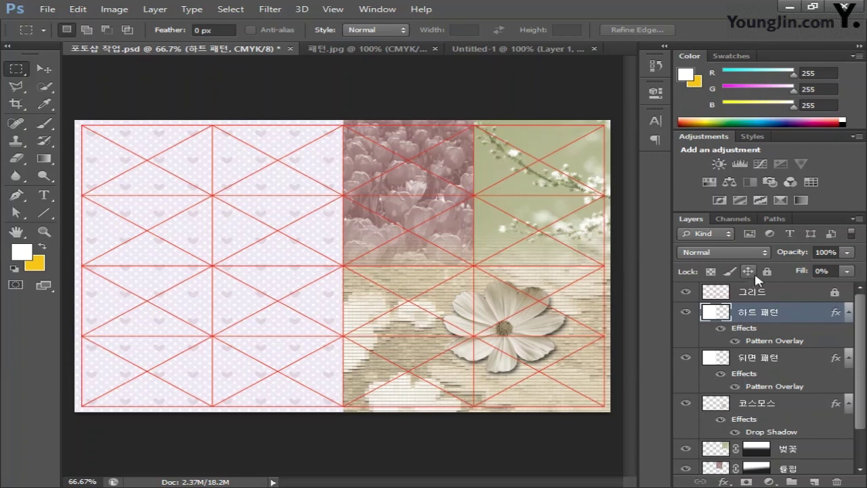
Copy the white diamond behind the four-color diamond in Illustrator and paste it as pixels into 포토샵 작업.psd in Photoshop.
{"action": "key", "text": "v"}
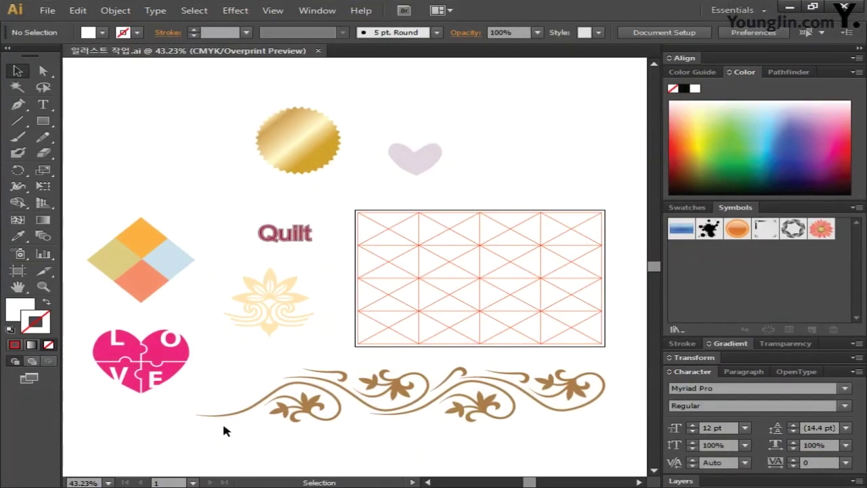
{"action": "left_click", "coordinate": [42, 286]}
{"action": "left_click_drag", "start_coordinate": [77, 205], "coordinate": [182, 308]}
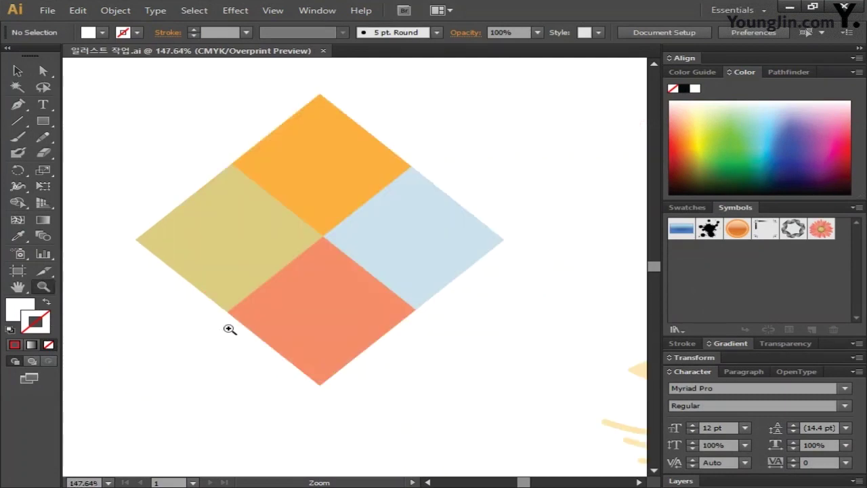
{"action": "key", "text": "v"}
{"action": "left_click", "coordinate": [396, 144]}
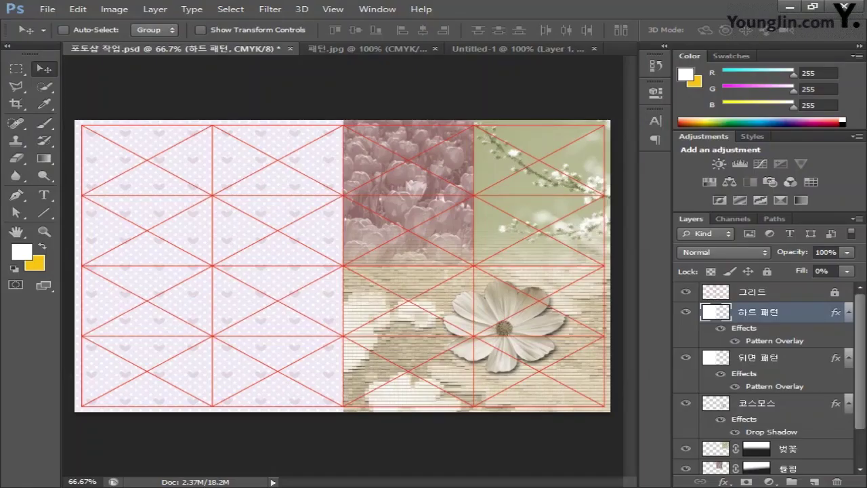
{"action": "key", "text": "ctrl+v"}
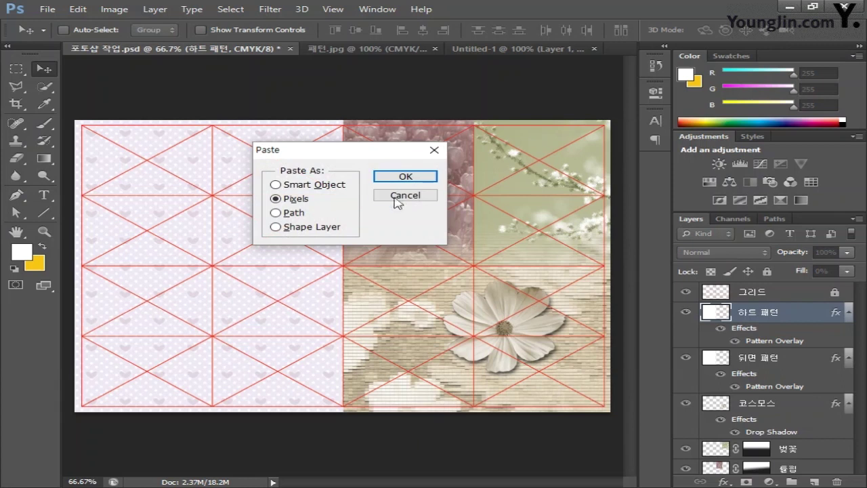
{"action": "left_click", "coordinate": [405, 176]}
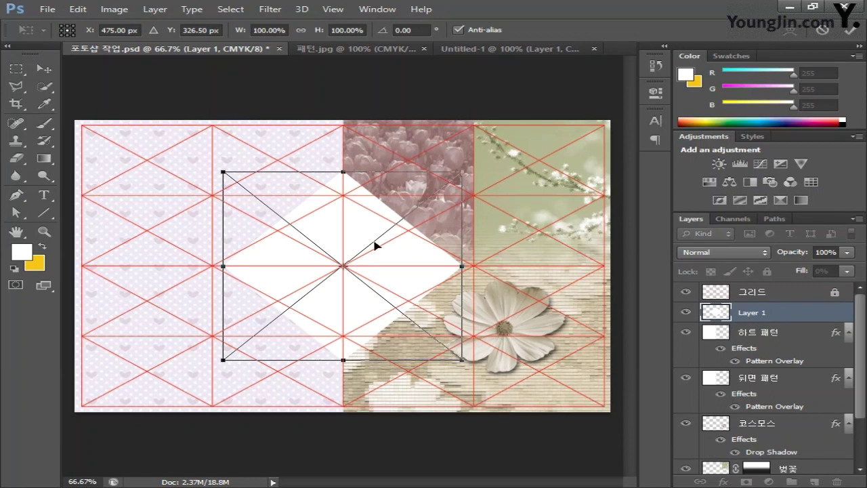
Shrink the pasted white diamond slightly and center it over the seam between the tulip and cherry-blossom images.
{"action": "left_click_drag", "start_coordinate": [376, 245], "coordinate": [506, 201]}
{"action": "left_click_drag", "start_coordinate": [594, 125], "coordinate": [562, 160]}
{"action": "left_click_drag", "start_coordinate": [512, 222], "coordinate": [533, 202]}
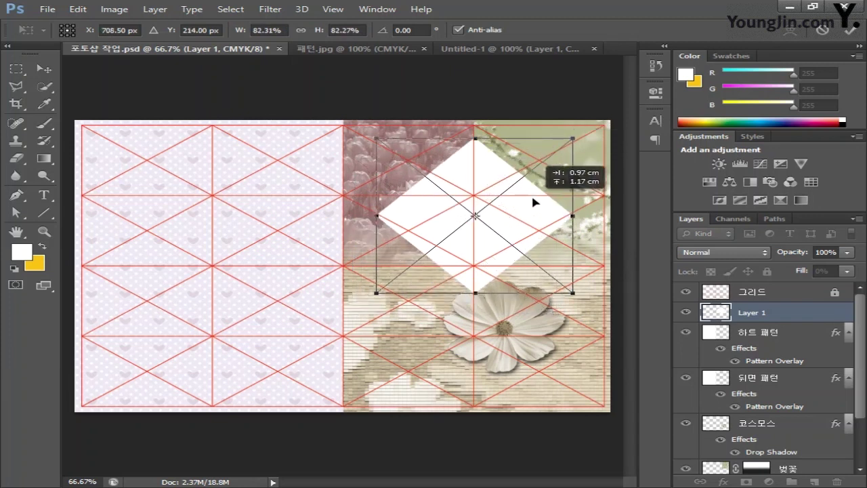
{"action": "left_click_drag", "start_coordinate": [573, 293], "coordinate": [582, 299]}
{"action": "key", "text": "Return"}
Rename the white diamond's layer as 마름모 01.
{"action": "double_click", "coordinate": [753, 312]}
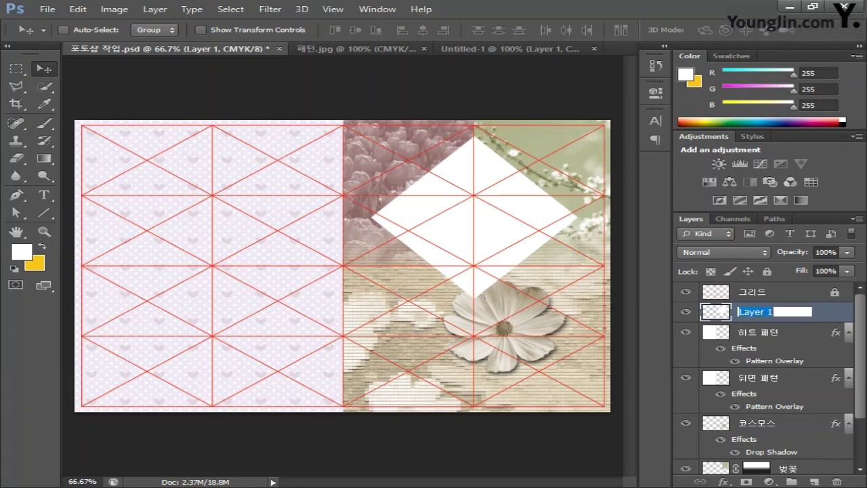
{"action": "type", "text": "마름모 01"}
{"action": "key", "text": "Return"}
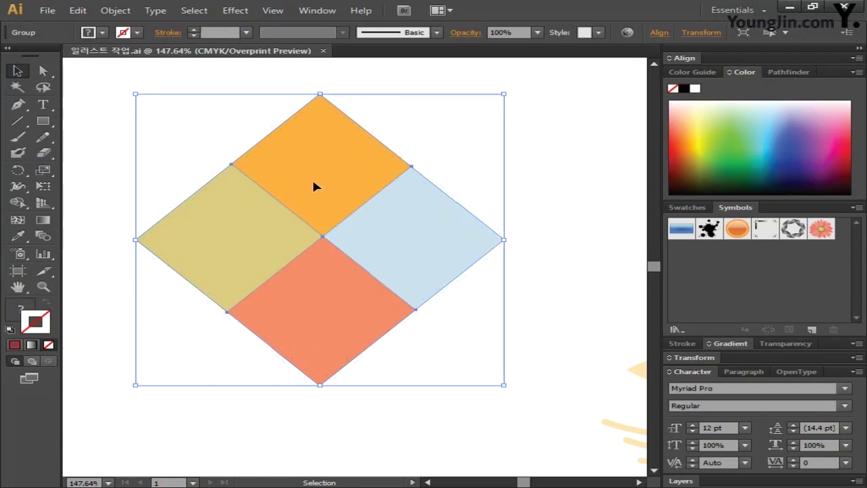
Copy the four-color diamond group from Illustrator and paste it as pixels into the Photoshop composition.
{"action": "key", "text": "ctrl"}
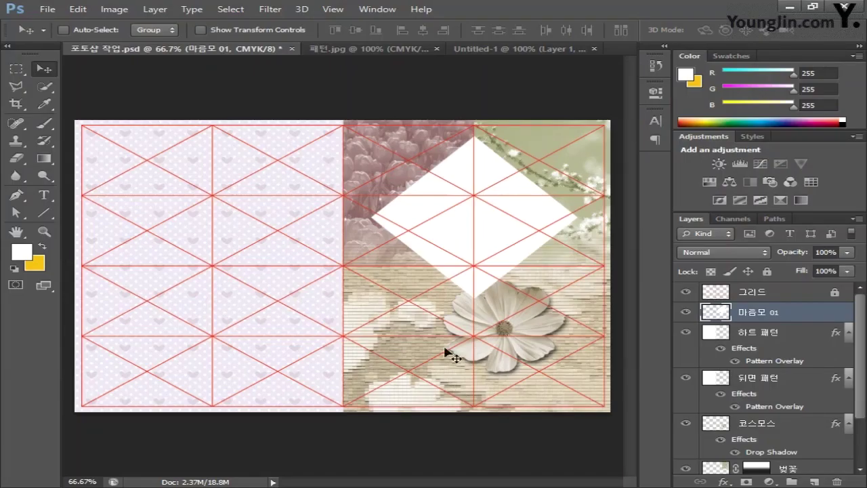
{"action": "key", "text": "ctrl+v"}
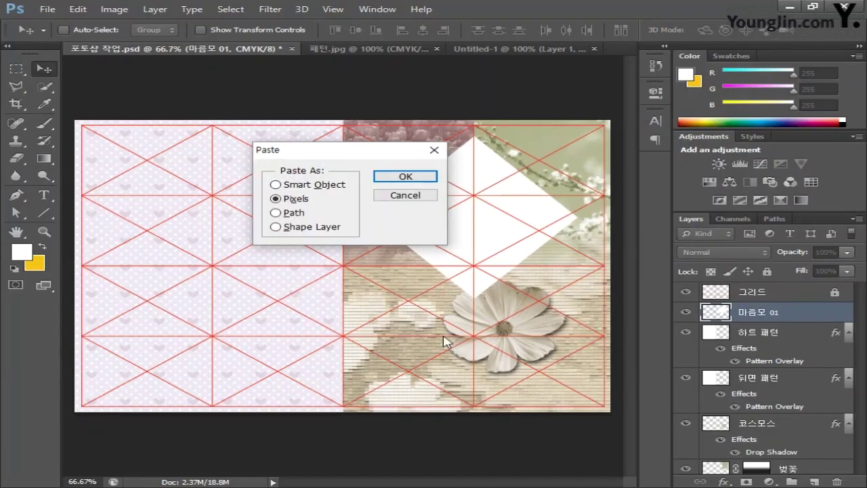
{"action": "left_click", "coordinate": [388, 177]}
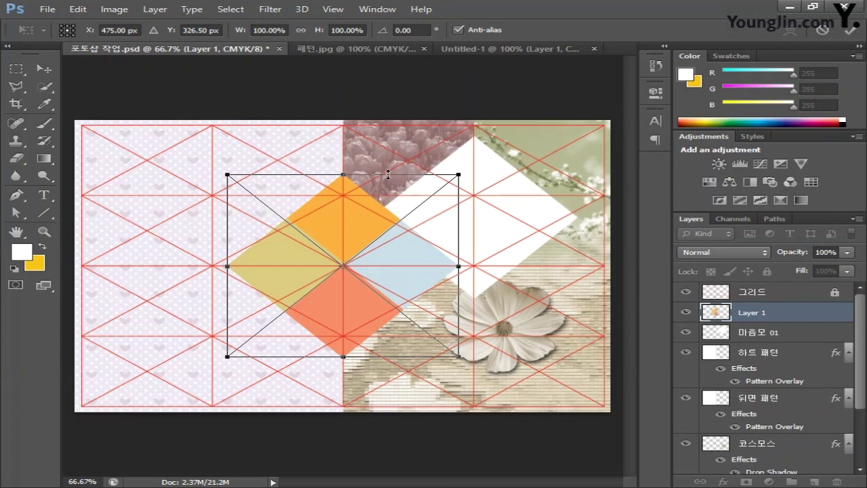
Scale the four-color diamond to about 80% and center it on the white diamond, leaving an even white border.
{"action": "left_click_drag", "start_coordinate": [459, 175], "coordinate": [454, 180]}
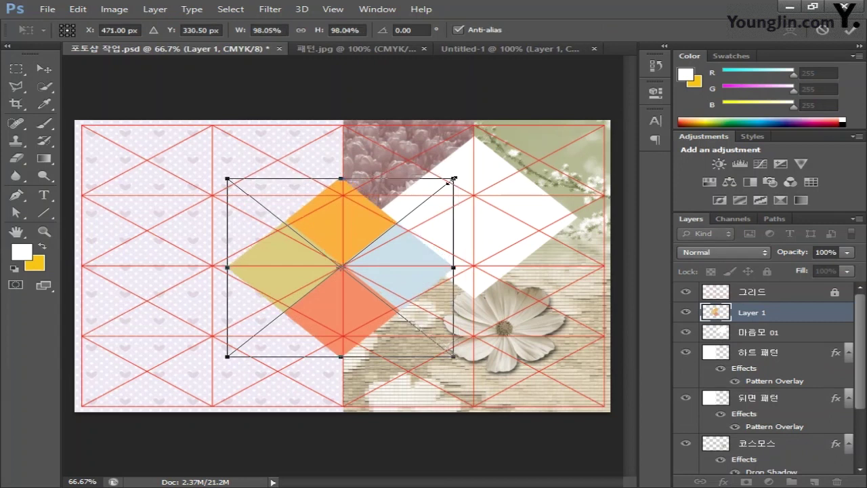
{"action": "left_click_drag", "start_coordinate": [454, 178], "coordinate": [386, 232]}
{"action": "left_click_drag", "start_coordinate": [350, 293], "coordinate": [507, 227]}
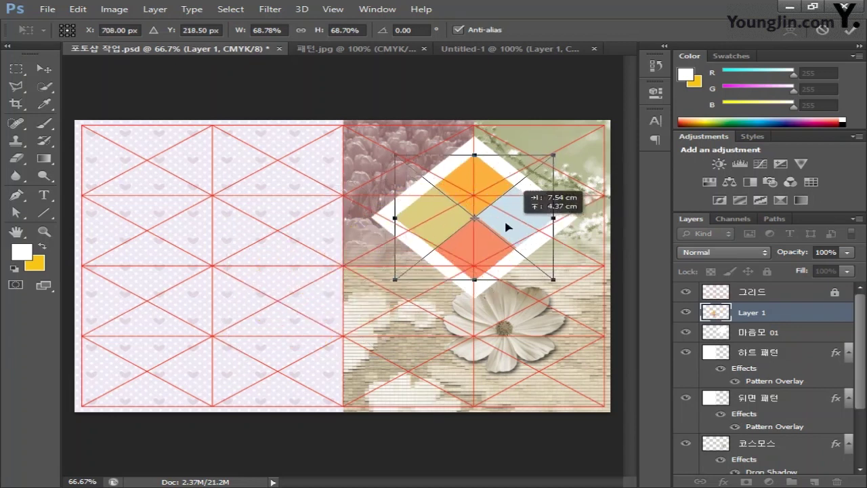
{"action": "left_click_drag", "start_coordinate": [556, 155], "coordinate": [573, 135]}
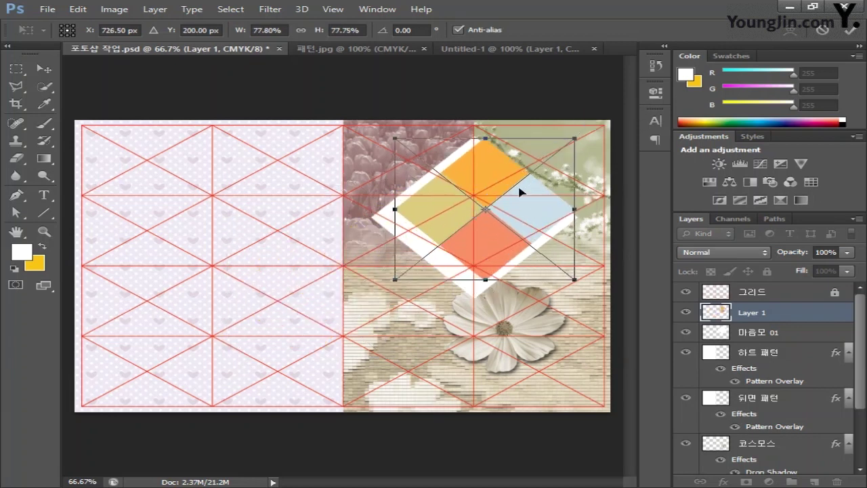
{"action": "left_click_drag", "start_coordinate": [508, 203], "coordinate": [497, 207]}
{"action": "left_click_drag", "start_coordinate": [567, 142], "coordinate": [571, 139]}
{"action": "left_click_drag", "start_coordinate": [513, 193], "coordinate": [505, 197]}
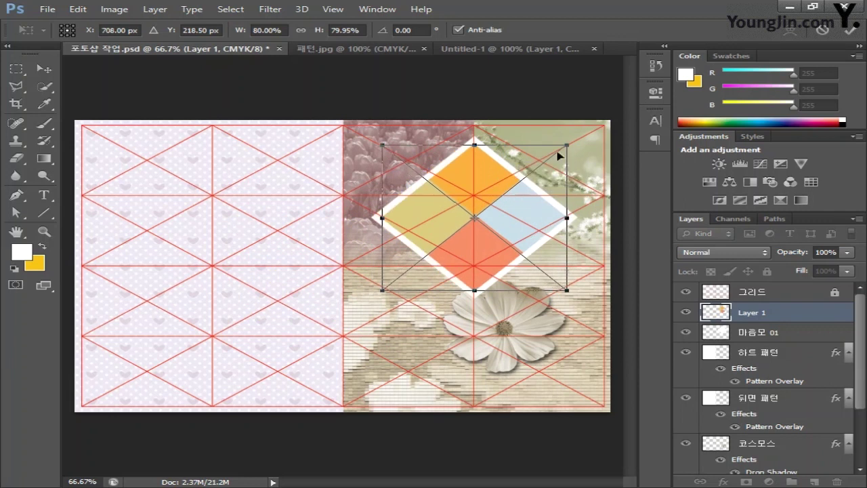
Scale the four-colour diamond to about 82% inside its white frame and rename its layer "마음모 02".
{"action": "left_click_drag", "start_coordinate": [567, 144], "coordinate": [570, 141]}
{"action": "left_click_drag", "start_coordinate": [511, 197], "coordinate": [513, 198]}
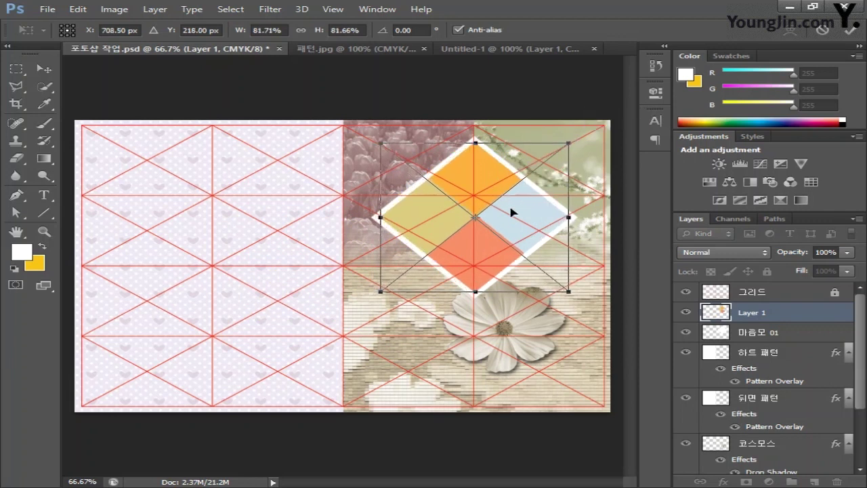
{"action": "key", "text": "Return"}
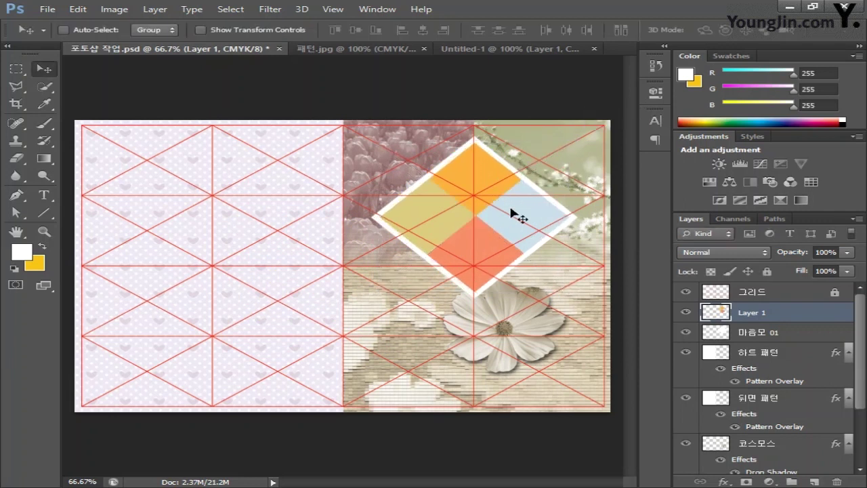
{"action": "double_click", "coordinate": [767, 312]}
{"action": "type", "text": "마음모 02"}
{"action": "key", "text": "Return"}
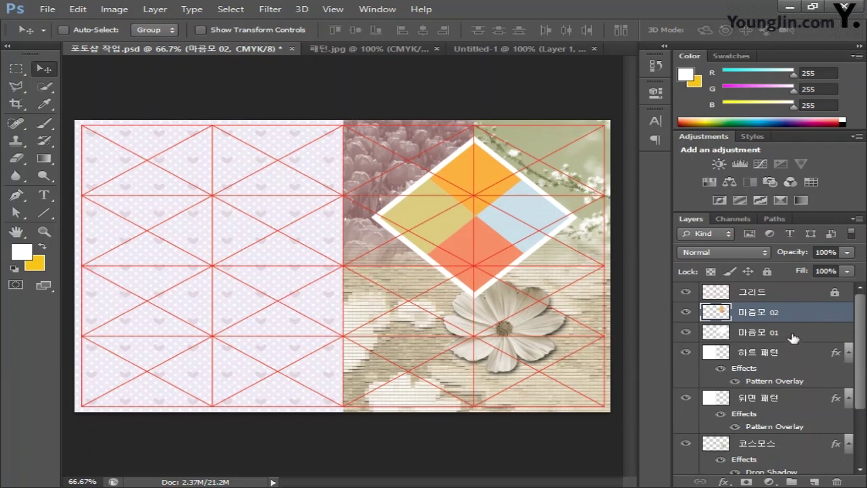
Apply an Inner Shadow with 2 px distance and 2 px size to the "마음모 02" layer.
{"action": "double_click", "coordinate": [827, 312]}
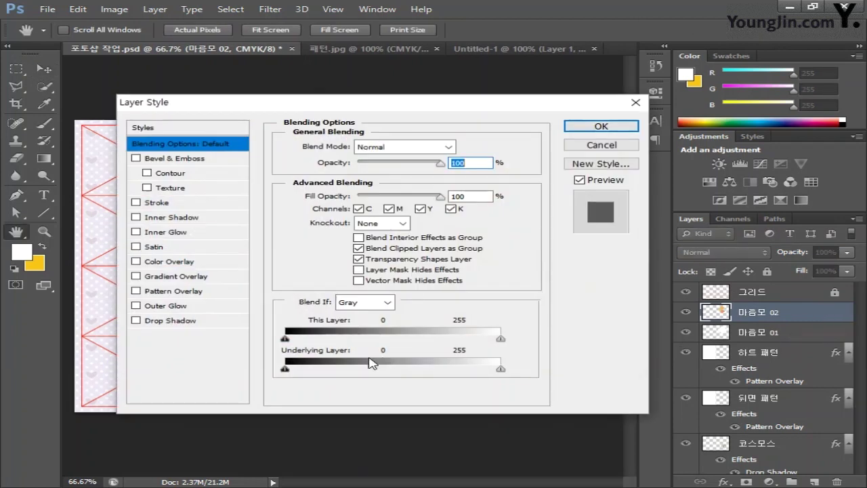
{"action": "left_click", "coordinate": [197, 217]}
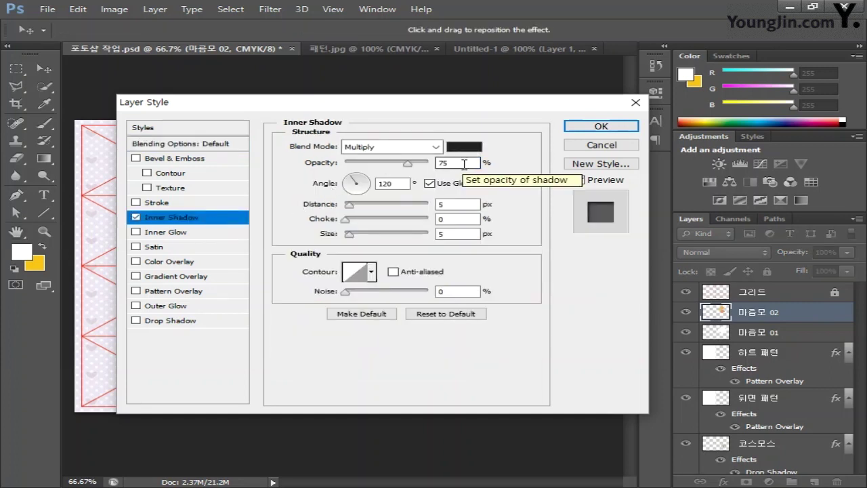
{"action": "left_click", "coordinate": [448, 204]}
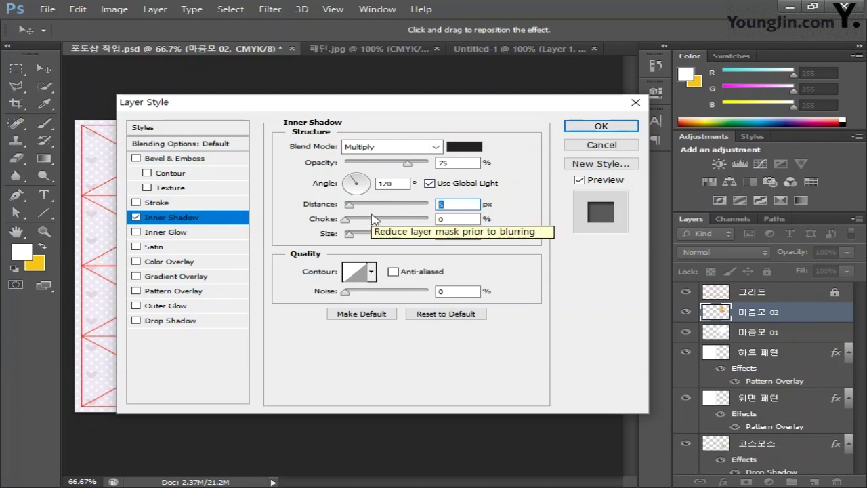
{"action": "type", "text": "2"}
{"action": "left_click", "coordinate": [441, 234]}
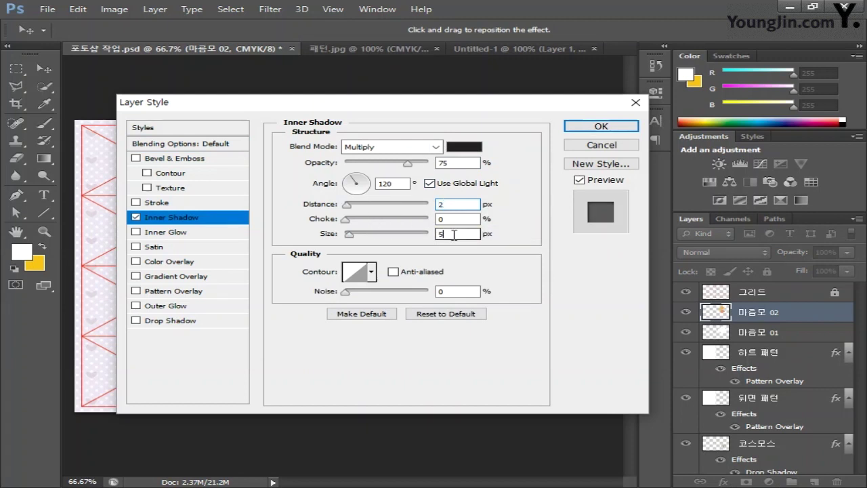
{"action": "type", "text": "2"}
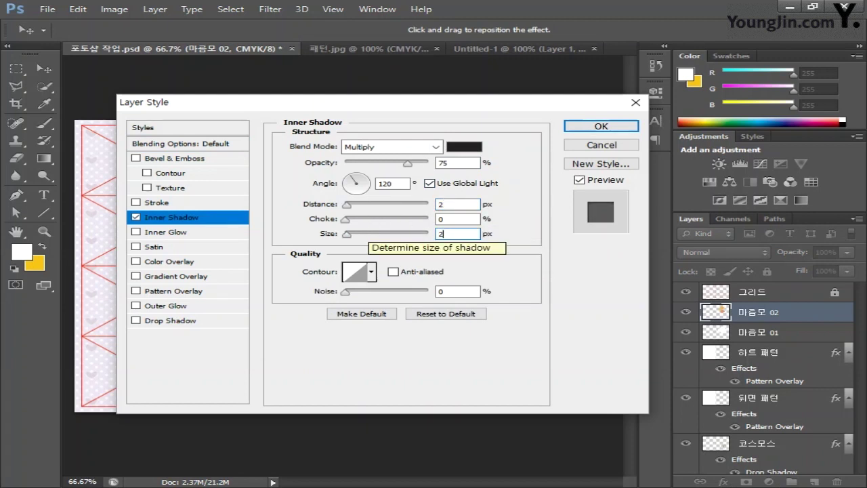
{"action": "left_click", "coordinate": [589, 128]}
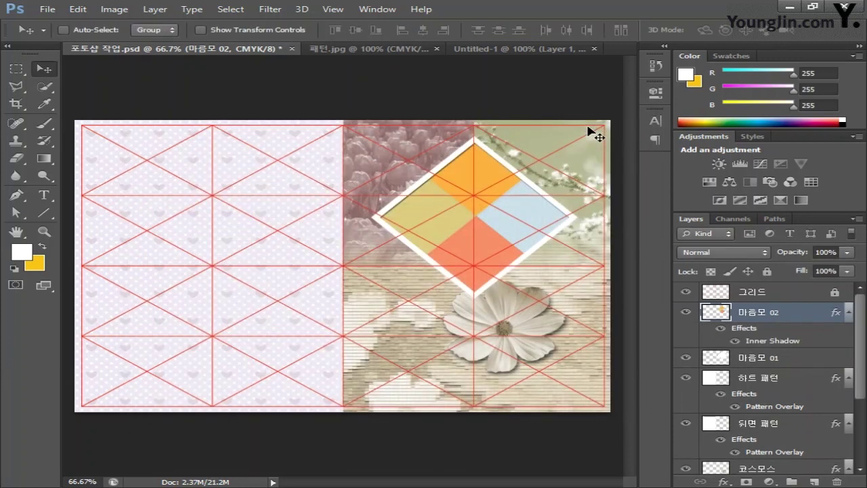
Apply a Drop Shadow with 3 px distance and 8 px size to the "마음모 01" layer.
{"action": "left_click", "coordinate": [799, 363]}
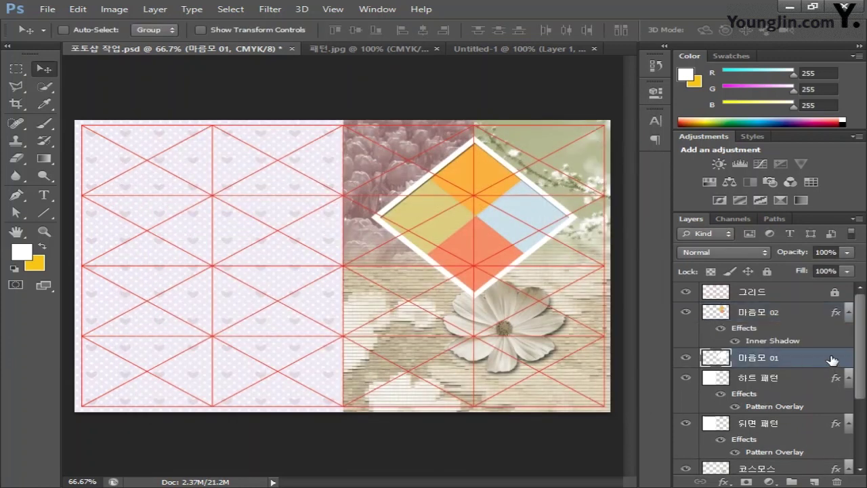
{"action": "double_click", "coordinate": [832, 360]}
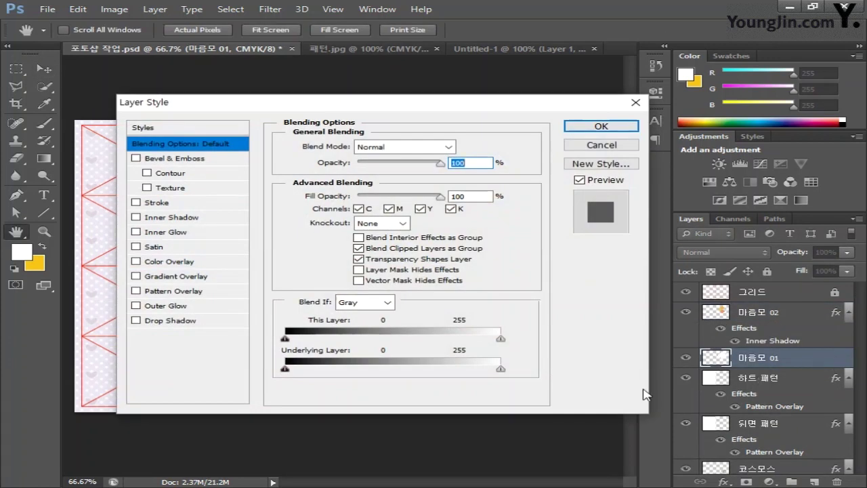
{"action": "left_click", "coordinate": [193, 322]}
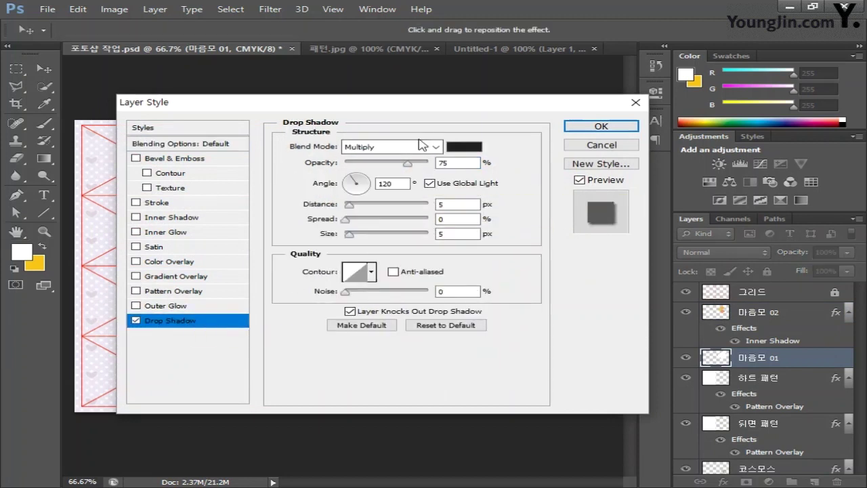
{"action": "double_click", "coordinate": [469, 206]}
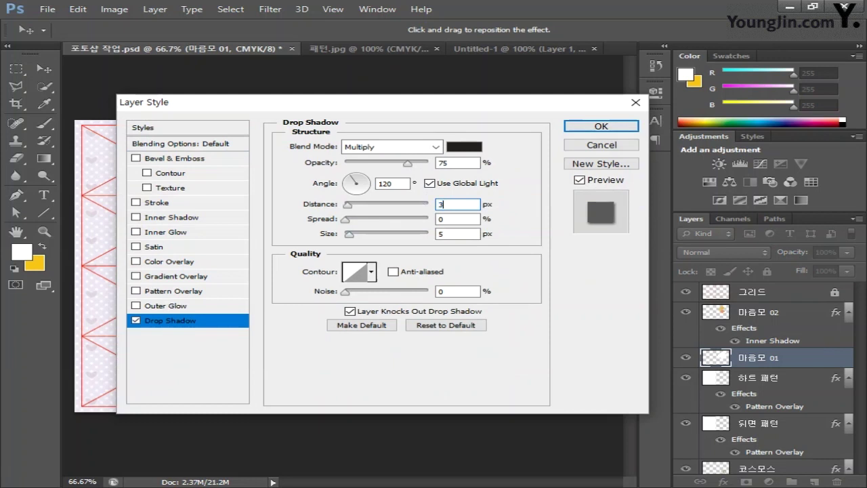
{"action": "type", "text": "3"}
{"action": "double_click", "coordinate": [466, 234]}
{"action": "type", "text": "8"}
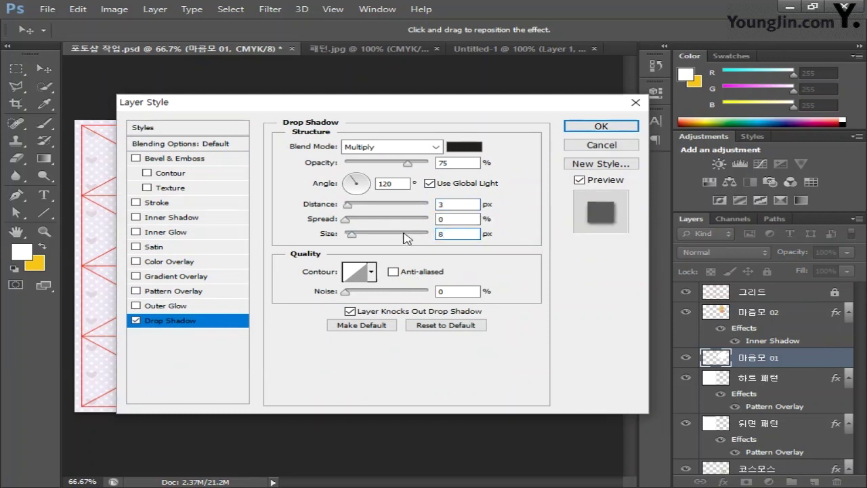
{"action": "left_click", "coordinate": [601, 126]}
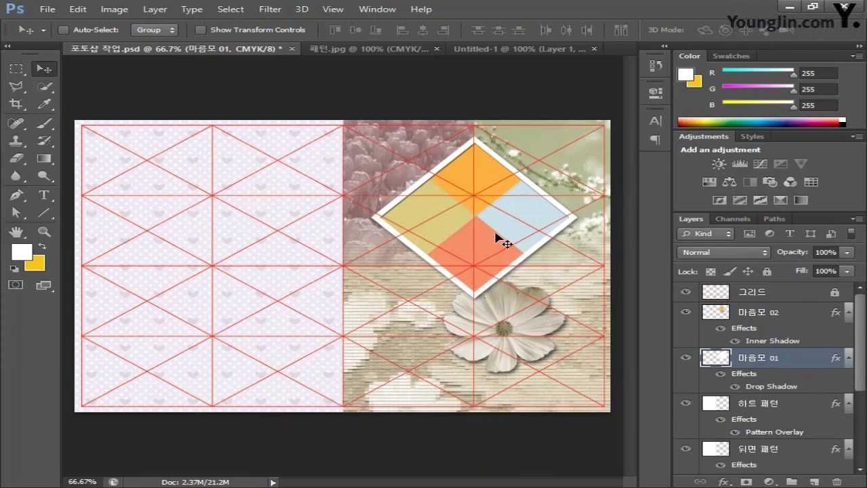
Copy the cream flower ornament from the Illustrator artwork, then paste it as pixels into the Photoshop document above the "마음모 02" layer.
{"action": "double_click", "coordinate": [15, 232]}
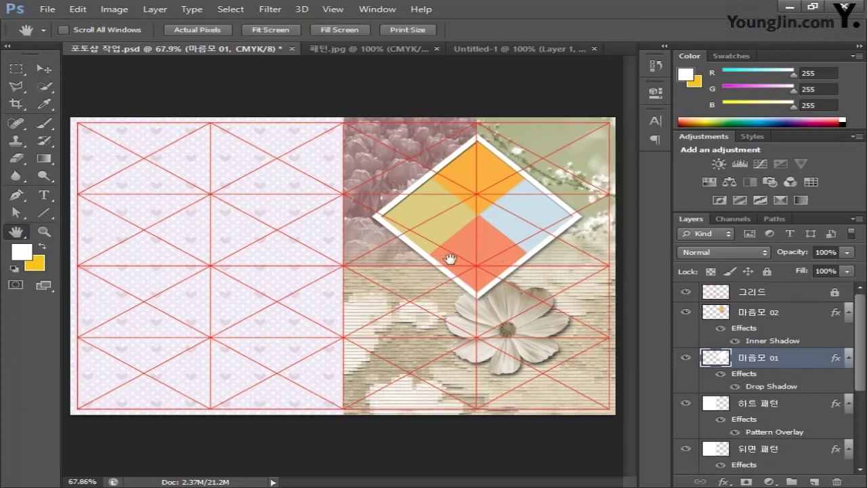
{"action": "left_click", "coordinate": [44, 232]}
{"action": "left_click", "coordinate": [491, 222]}
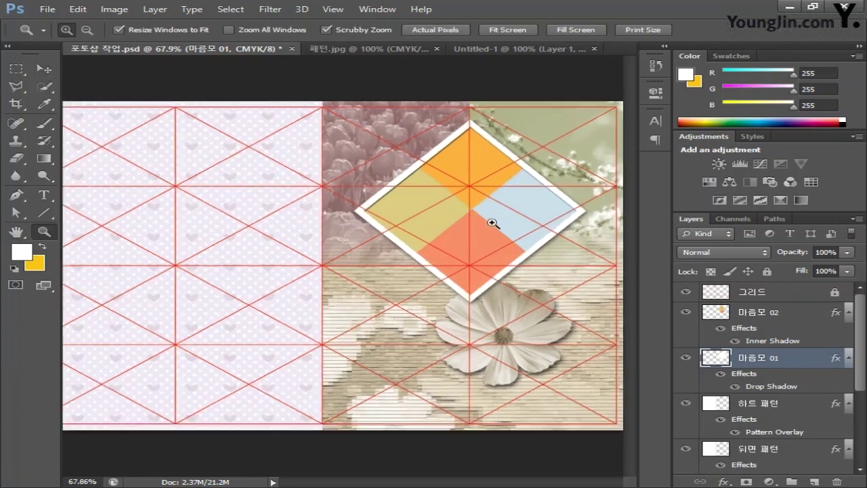
{"action": "left_click_drag", "start_coordinate": [325, 246], "coordinate": [422, 257]}
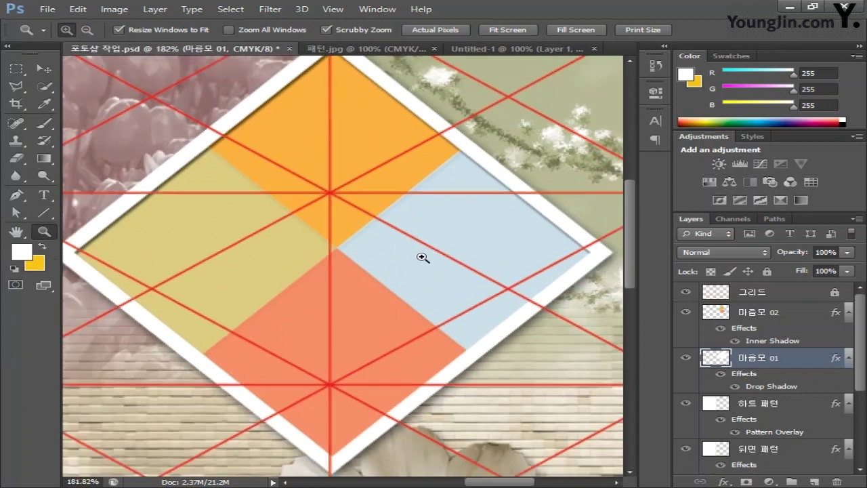
{"action": "left_click", "coordinate": [422, 257], "text": "alt"}
{"action": "key", "text": "v"}
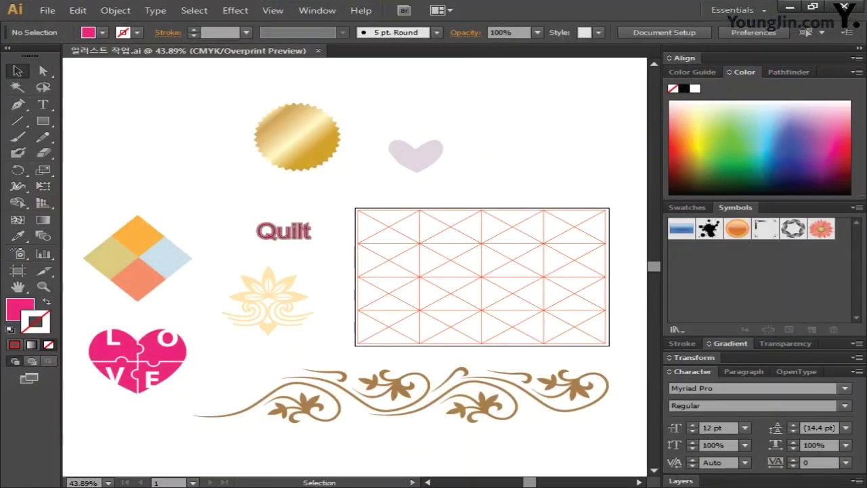
{"action": "left_click", "coordinate": [247, 292]}
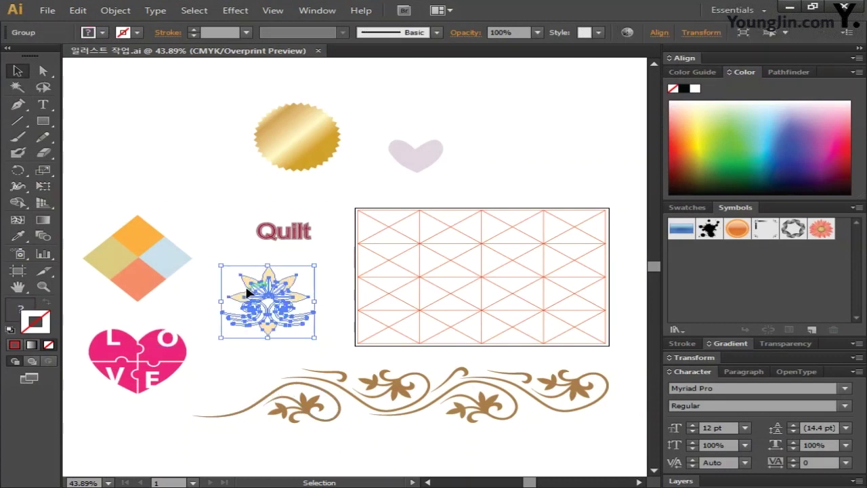
{"action": "key", "text": "ctrl"}
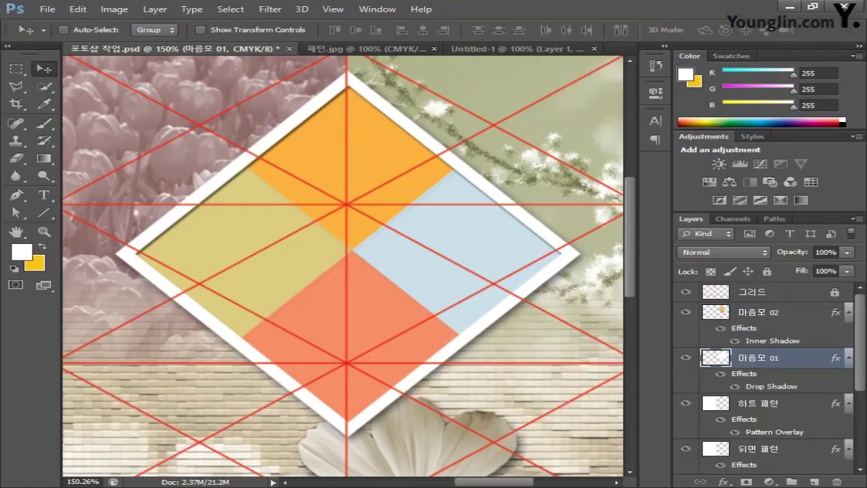
{"action": "key", "text": "ctrl+v"}
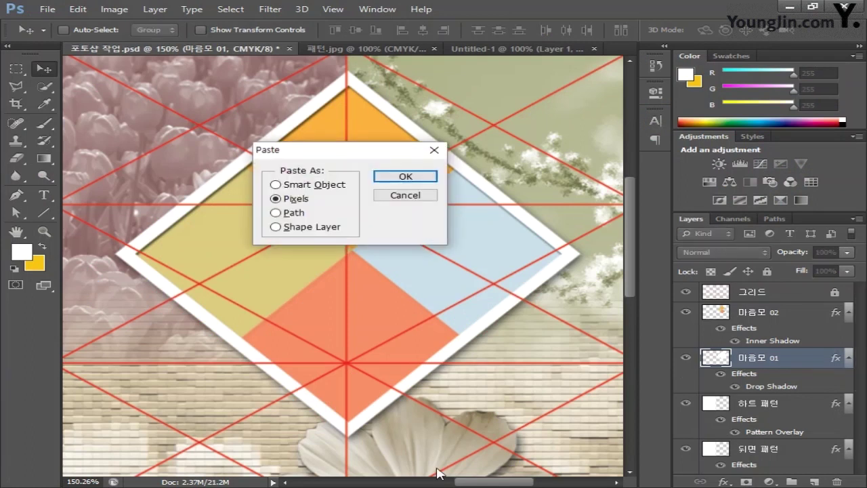
{"action": "left_click", "coordinate": [421, 178]}
{"action": "key", "text": "Return"}
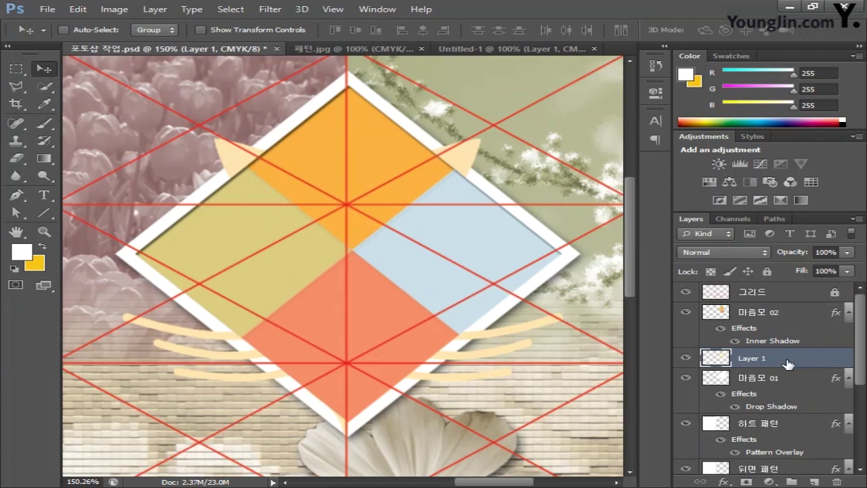
{"action": "left_click_drag", "start_coordinate": [786, 364], "coordinate": [787, 316]}
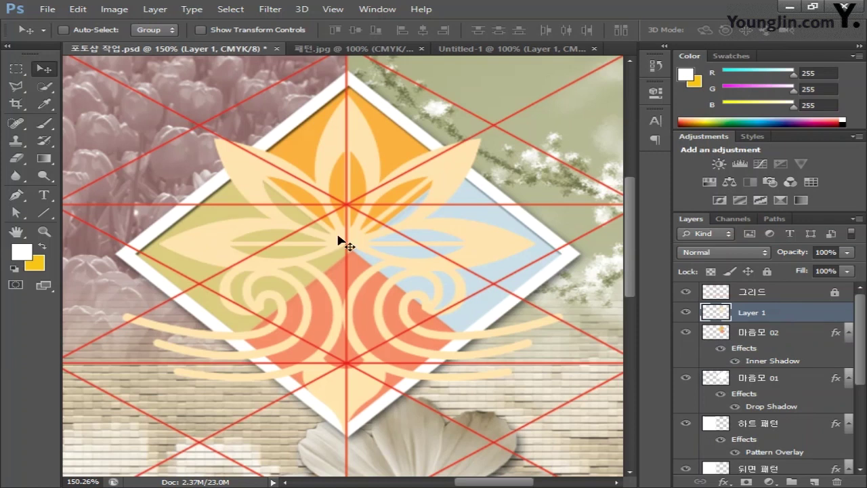
Scale the flower ornament to about 13%, rotate it about -44°, and place it along the orange square's upper-left edge.
{"action": "key", "text": "ctrl+t"}
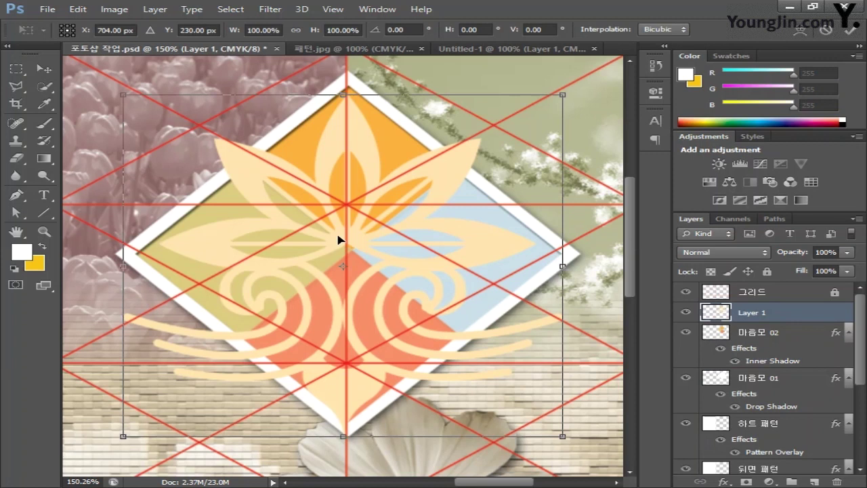
{"action": "left_click_drag", "start_coordinate": [562, 95], "coordinate": [251, 342]}
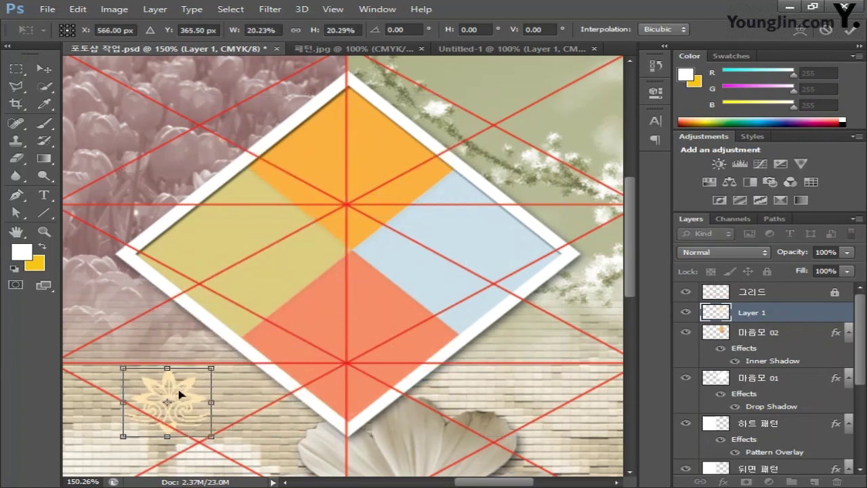
{"action": "left_click_drag", "start_coordinate": [178, 393], "coordinate": [284, 179]}
{"action": "left_click_drag", "start_coordinate": [330, 145], "coordinate": [292, 145]}
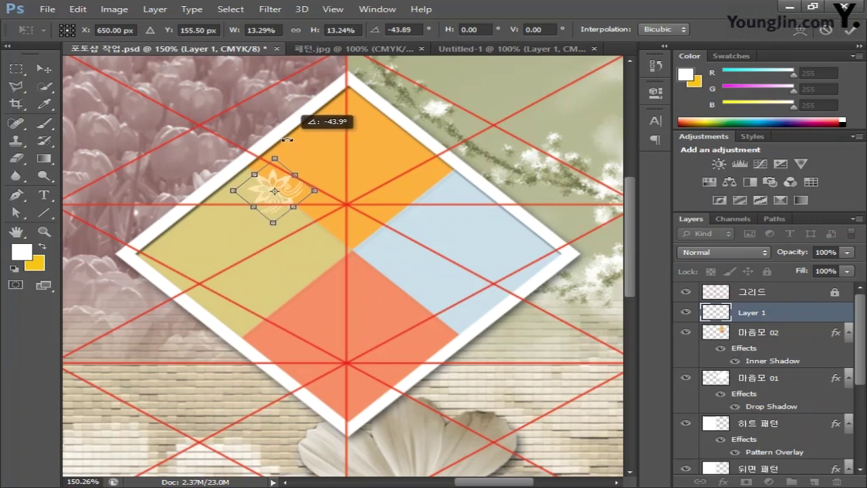
{"action": "left_click_drag", "start_coordinate": [286, 185], "coordinate": [329, 130]}
{"action": "key", "text": "Return"}
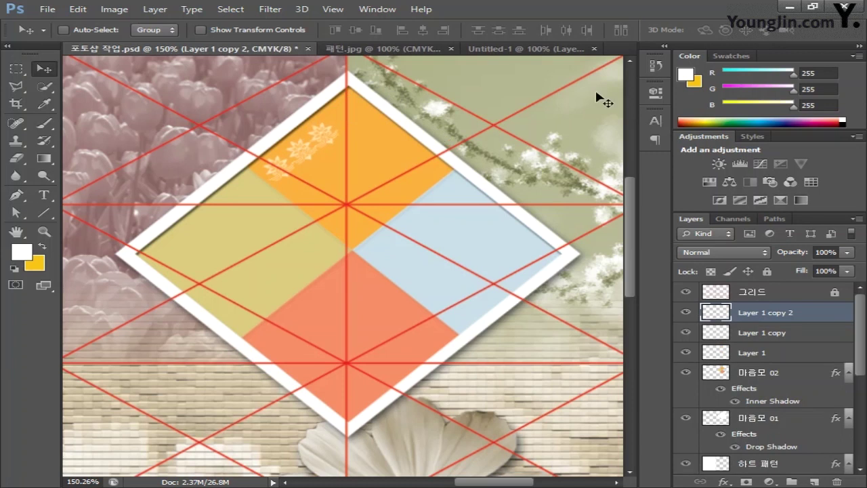
Add another ornament copy to complete a row of four along the orange square's upper-left edge, and even out the copies' spacing.
{"action": "left_click_drag", "start_coordinate": [334, 132], "coordinate": [359, 117]}
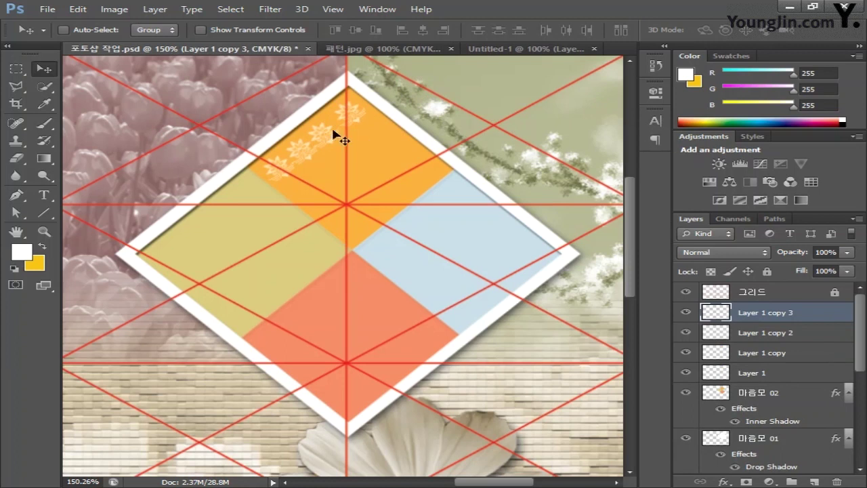
{"action": "key", "text": "Left"}
{"action": "key", "text": "Left"}
{"action": "key", "text": "Left"}
{"action": "key", "text": "Left"}
{"action": "key", "text": "Up"}
{"action": "key", "text": "Up"}
{"action": "key", "text": "Up"}
{"action": "key", "text": "Right"}
{"action": "key", "text": "Right"}
{"action": "key", "text": "Right"}
{"action": "key", "text": "Right"}
{"action": "key", "text": "Right"}
{"action": "key", "text": "Down"}
{"action": "key", "text": "Down"}
{"action": "key", "text": "Down"}
{"action": "left_click", "coordinate": [786, 336]}
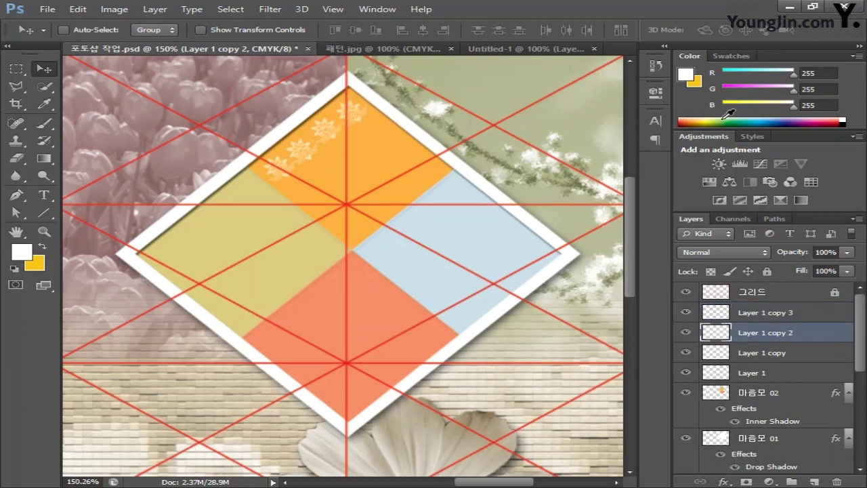
{"action": "left_click", "coordinate": [730, 352]}
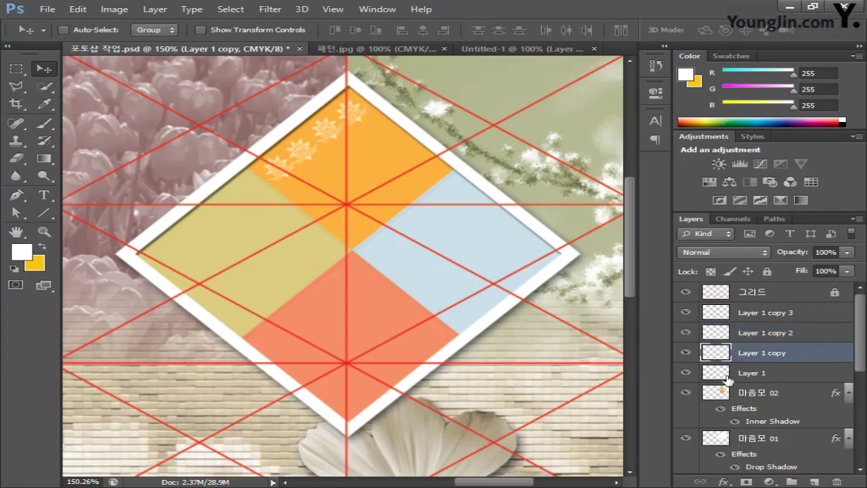
{"action": "left_click", "coordinate": [779, 373]}
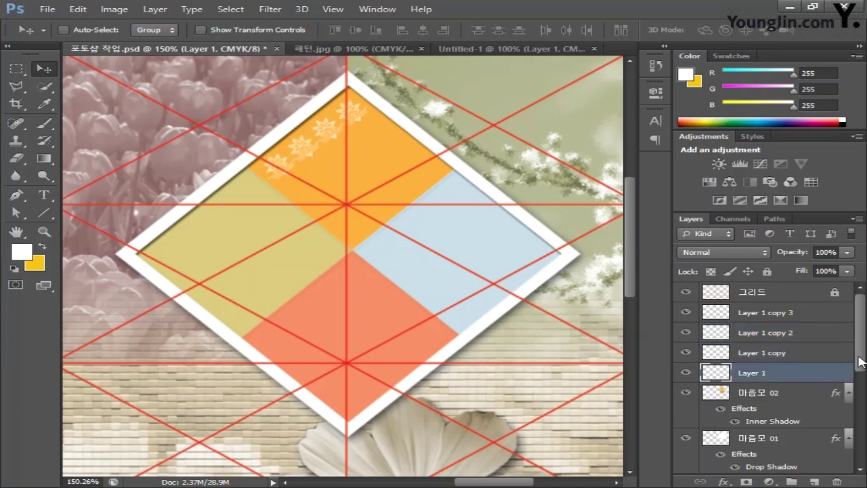
Merge the four flower ornament layers, from Layer 1 through Layer 1 copy 3, into one layer.
{"action": "left_click", "coordinate": [810, 312]}
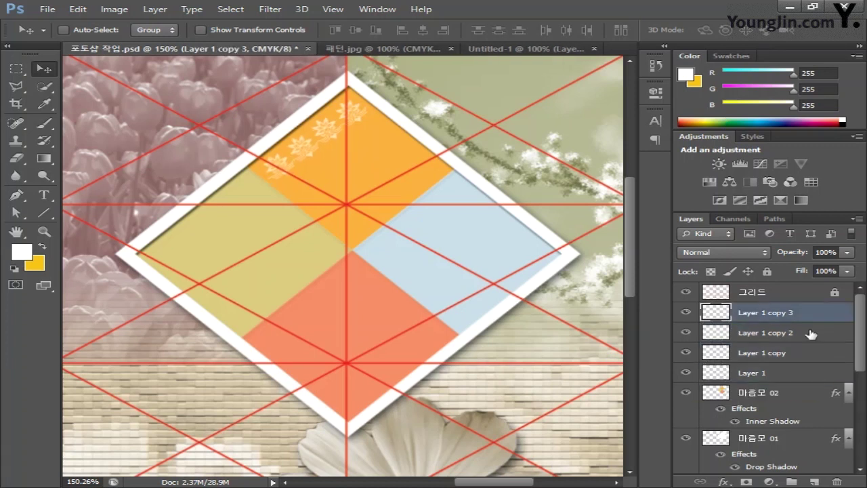
{"action": "left_click", "coordinate": [807, 372], "text": "shift"}
{"action": "right_click", "coordinate": [802, 374]}
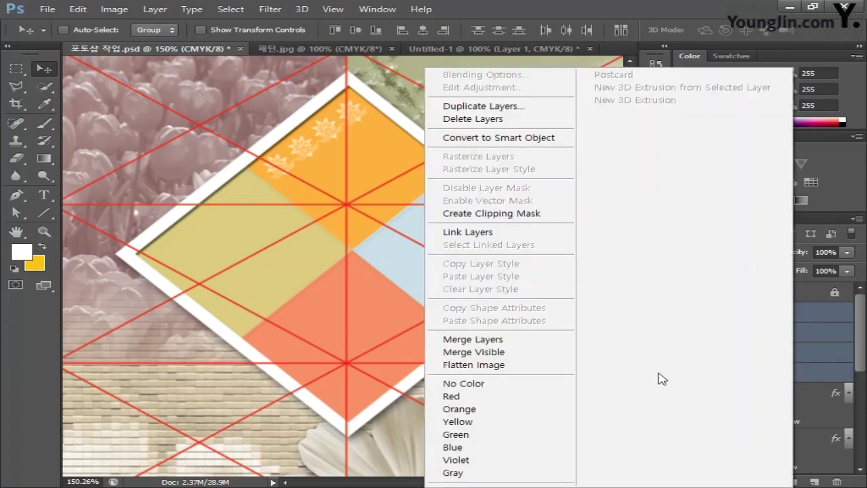
{"action": "left_click", "coordinate": [532, 341]}
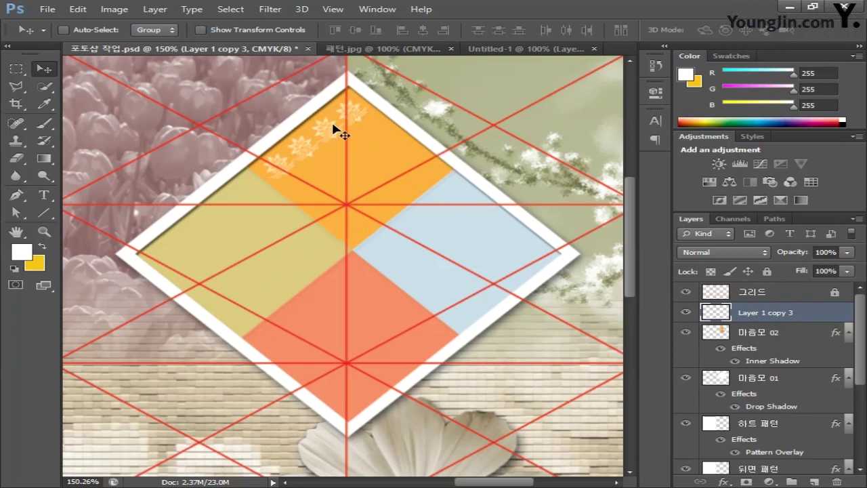
Duplicate the merged flower row three times down the orange square so the rows fill it, and even out their spacing.
{"action": "left_click_drag", "start_coordinate": [334, 128], "coordinate": [401, 191]}
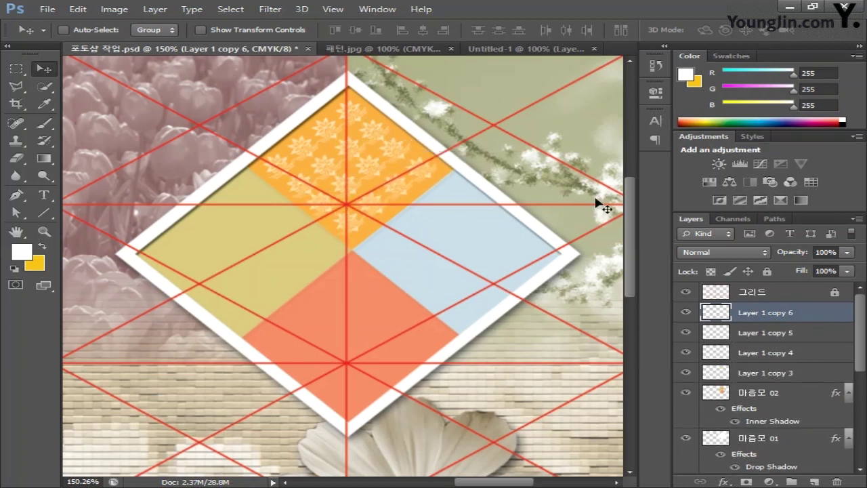
{"action": "left_click", "coordinate": [772, 338]}
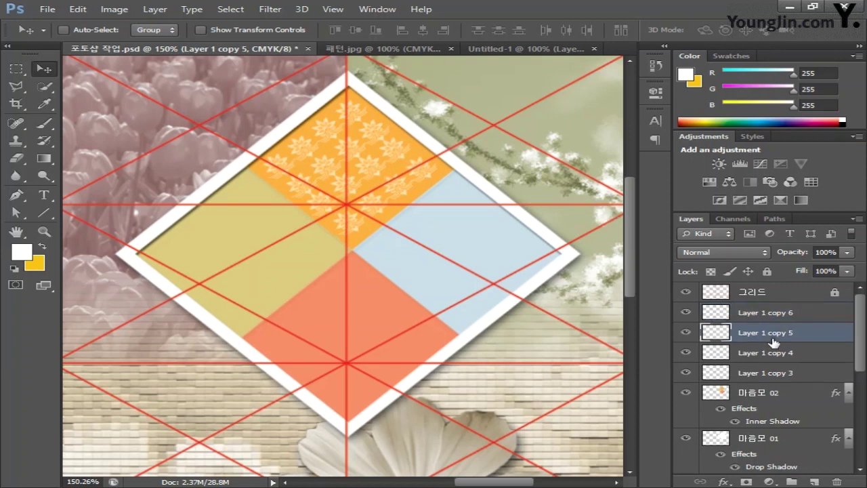
{"action": "left_click", "coordinate": [808, 315]}
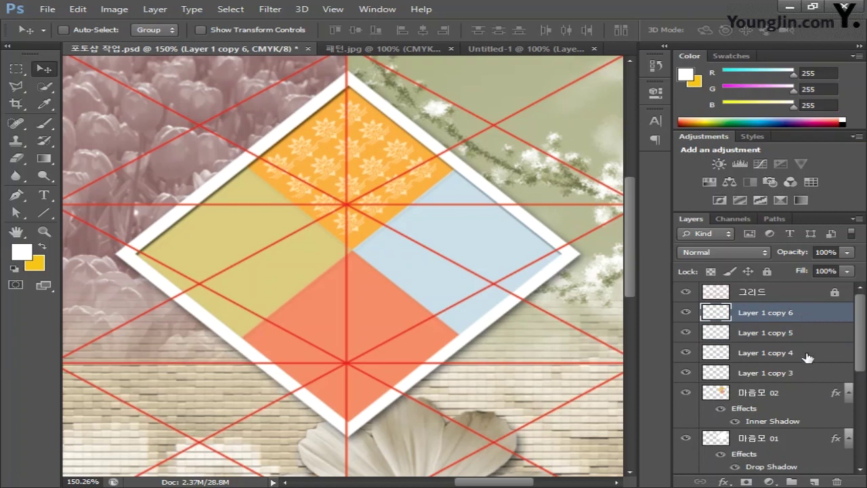
Merge the four flower row layers, from Layer 1 copy 3 through Layer 1 copy 6, and rename the merged layer 패턴 01.
{"action": "left_click", "coordinate": [805, 376], "text": "shift"}
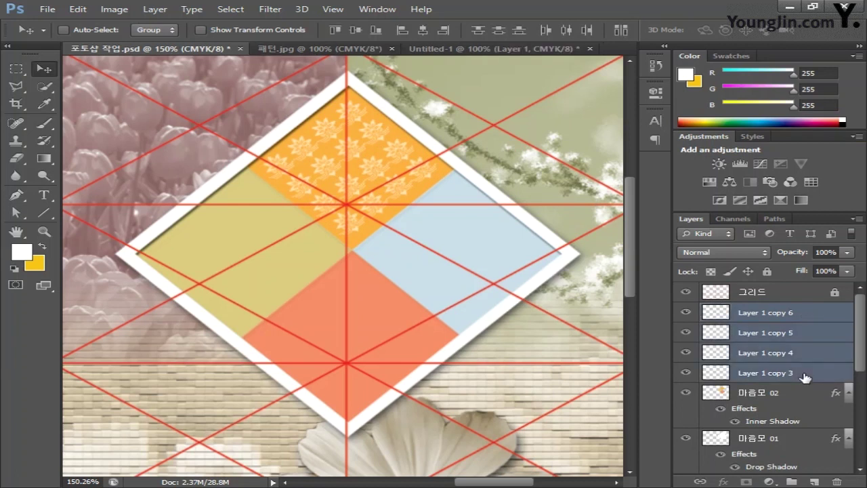
{"action": "right_click", "coordinate": [751, 355]}
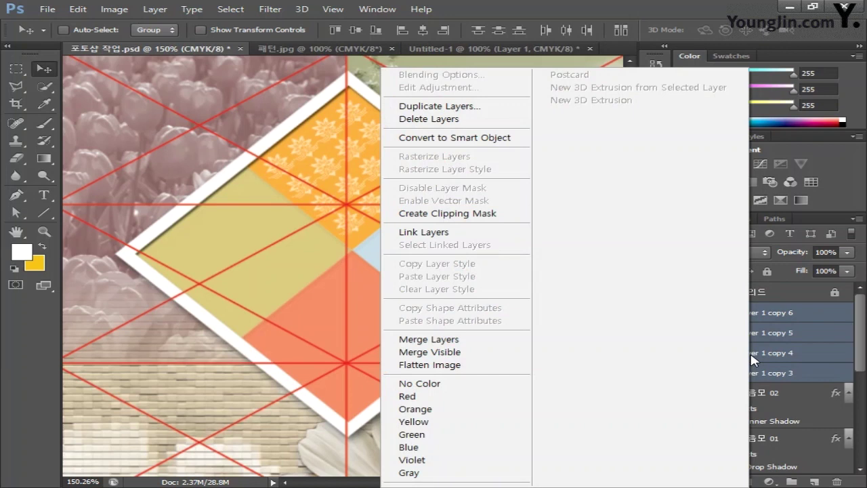
{"action": "left_click", "coordinate": [508, 346]}
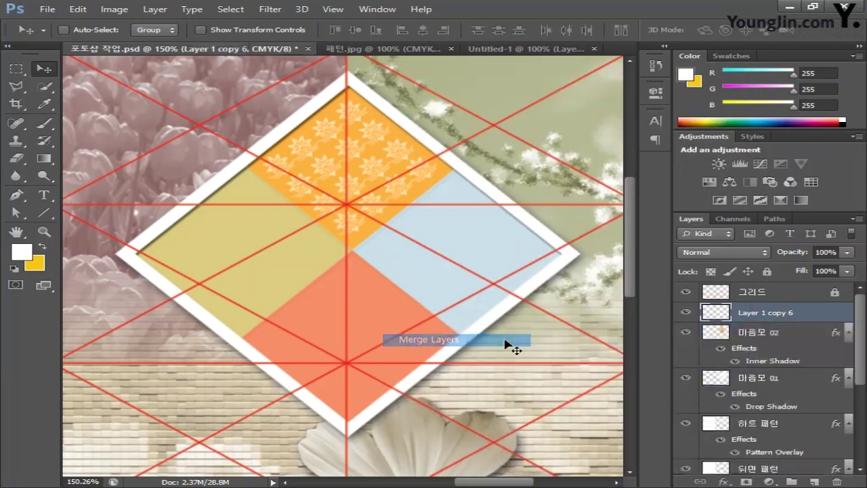
{"action": "double_click", "coordinate": [771, 313]}
{"action": "type", "text": "패턴 01"}
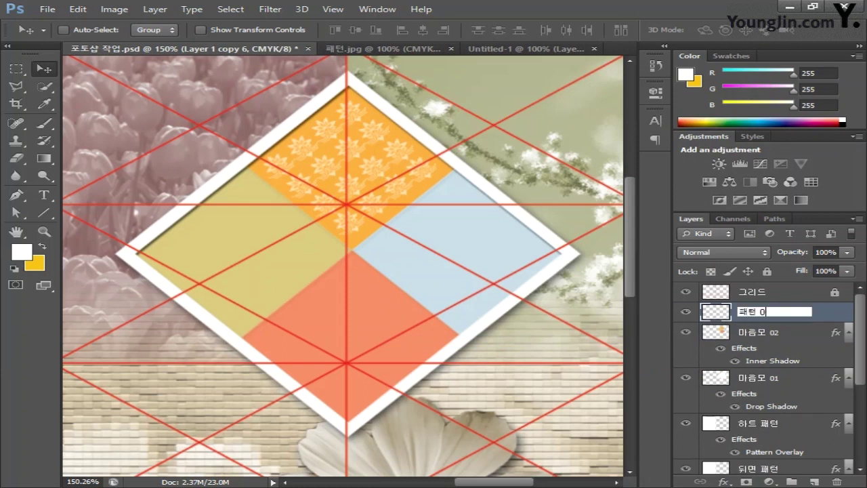
{"action": "key", "text": "Return"}
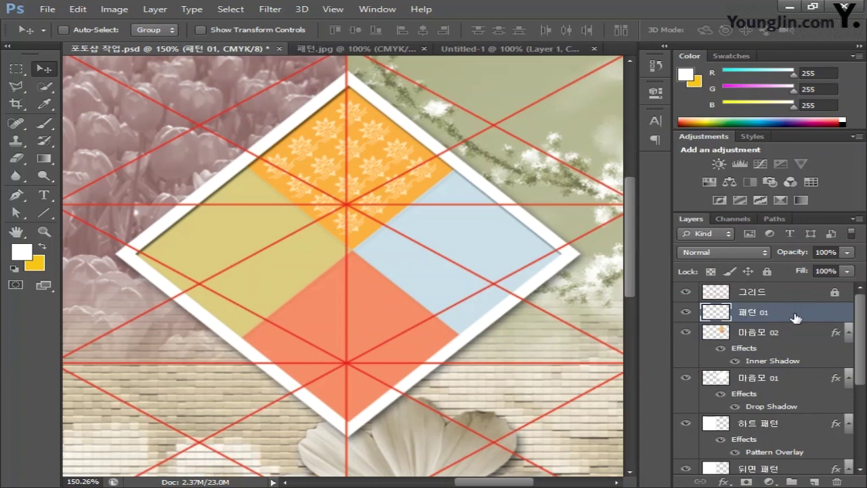
Apply a Bevel & Emboss to the 패턴 01 layer with Pillow Emboss style, Smooth technique, 100% depth and 2 px size.
{"action": "double_click", "coordinate": [831, 320]}
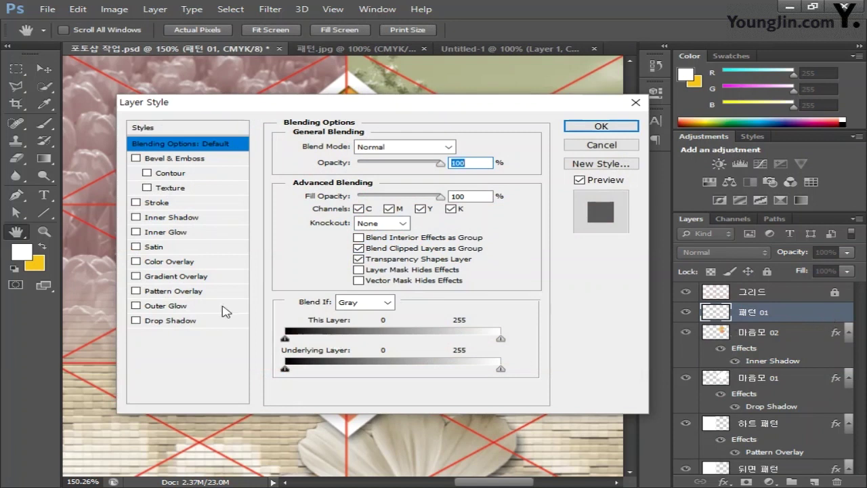
{"action": "left_click", "coordinate": [175, 159]}
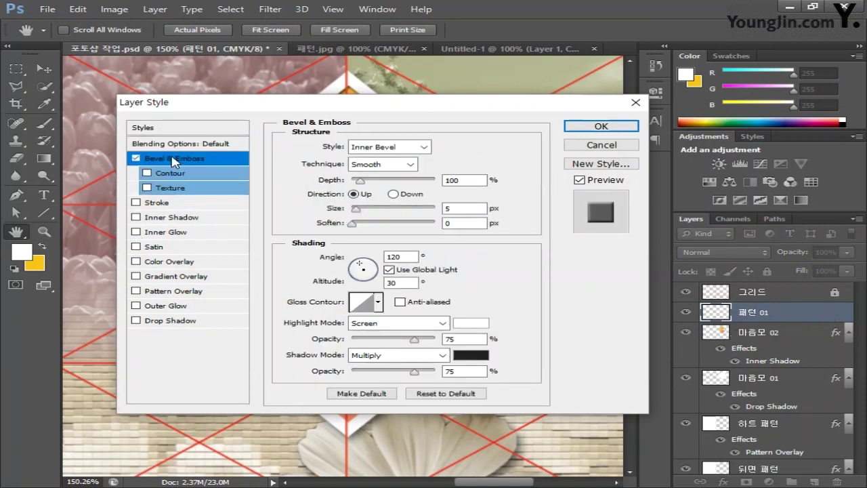
{"action": "left_click", "coordinate": [399, 147]}
{"action": "left_click", "coordinate": [404, 194]}
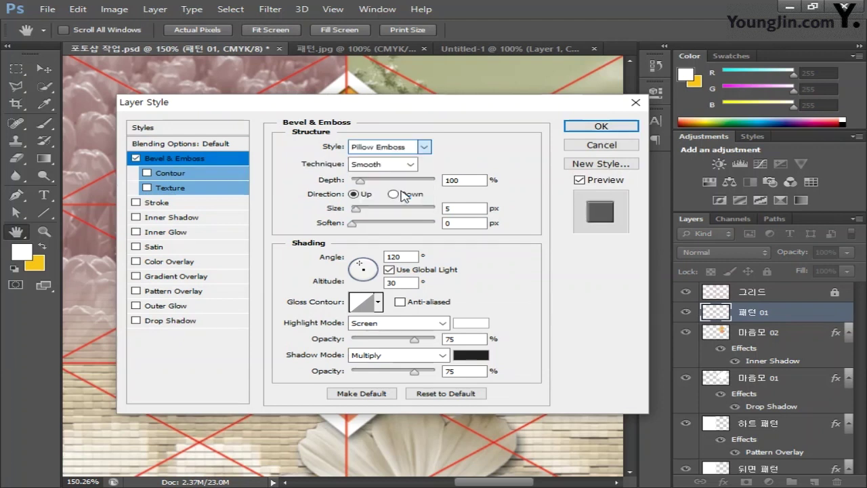
{"action": "left_click", "coordinate": [397, 164]}
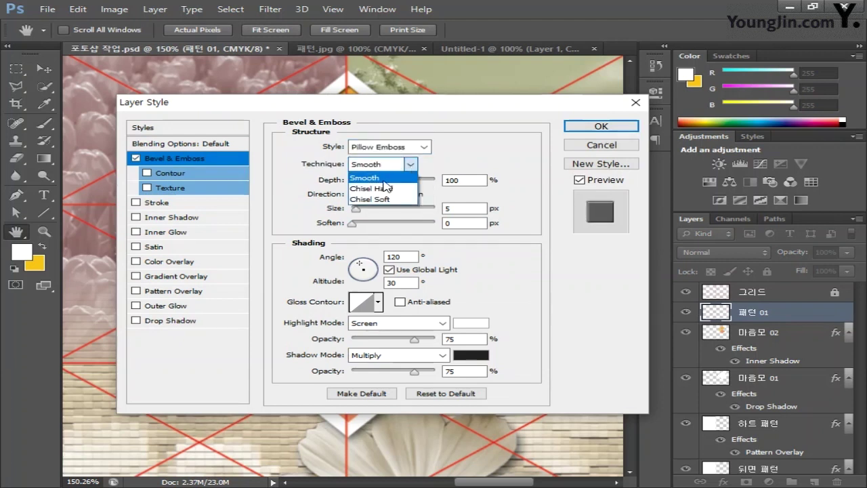
{"action": "left_click", "coordinate": [387, 170]}
{"action": "key", "text": "Tab"}
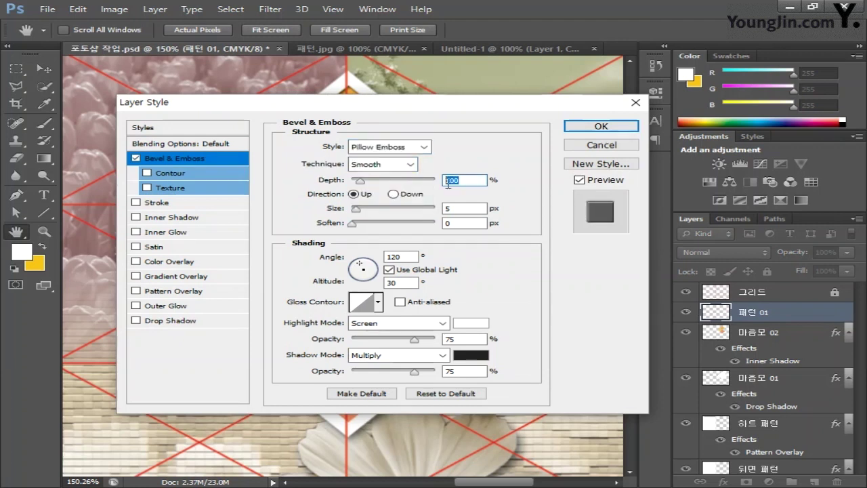
{"action": "type", "text": "100"}
{"action": "key", "text": "Tab"}
{"action": "type", "text": "2"}
{"action": "key", "text": "Tab"}
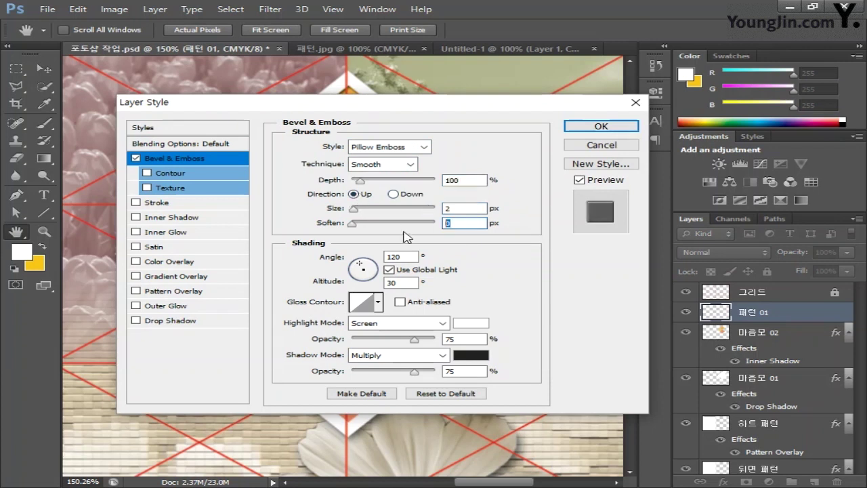
{"action": "left_click", "coordinate": [613, 127]}
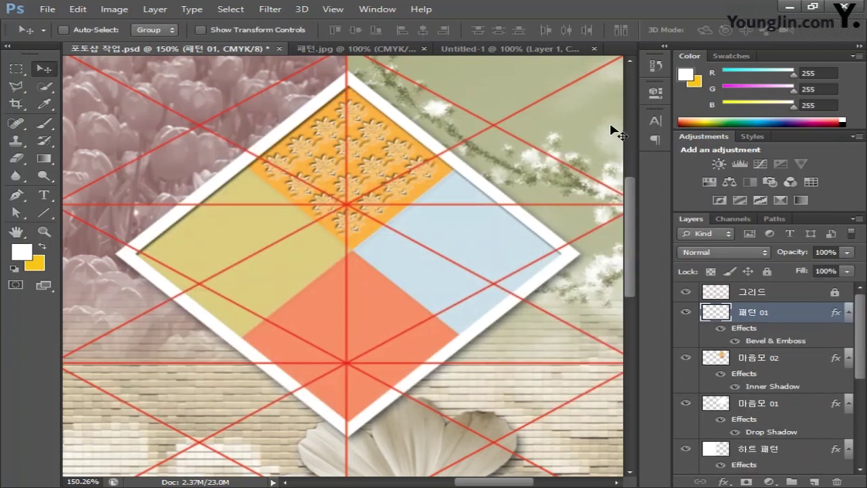
Paste the flower ornament again as pixels, scale it down, and centre it inside the coral square.
{"action": "key", "text": "ctrl+v"}
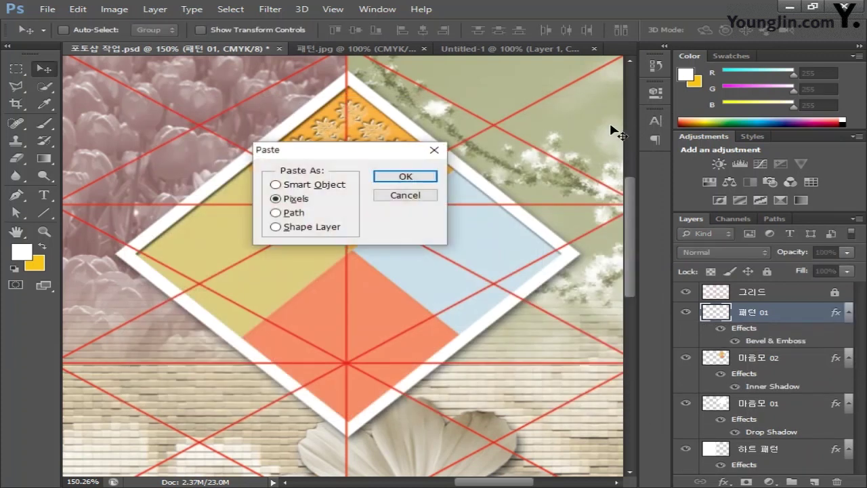
{"action": "left_click", "coordinate": [421, 177]}
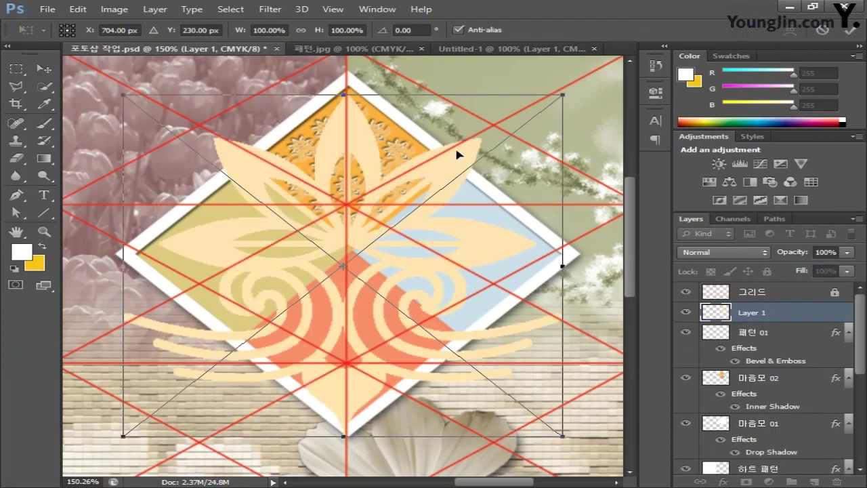
{"action": "left_click_drag", "start_coordinate": [566, 94], "coordinate": [424, 278]}
{"action": "key", "text": "Return"}
Rename the layer of the large flower in the coral square as 패턴 02.
{"action": "double_click", "coordinate": [756, 312]}
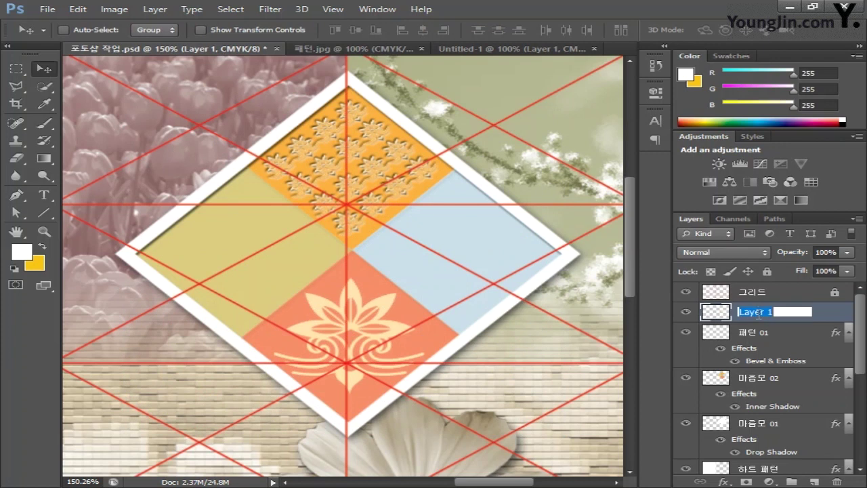
{"action": "type", "text": "패터 02"}
{"action": "key", "text": "Return"}
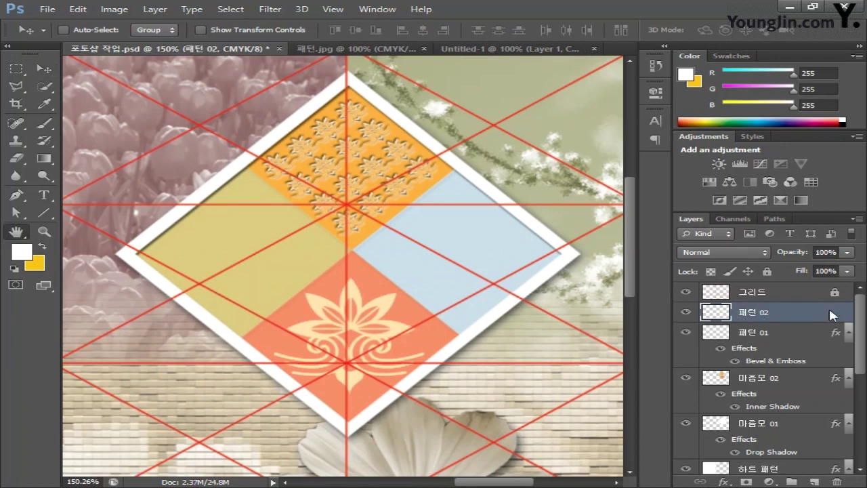
Apply a Bevel & Emboss to the 패턴 02 layer with Pillow Emboss style and 2 px size.
{"action": "double_click", "coordinate": [829, 311]}
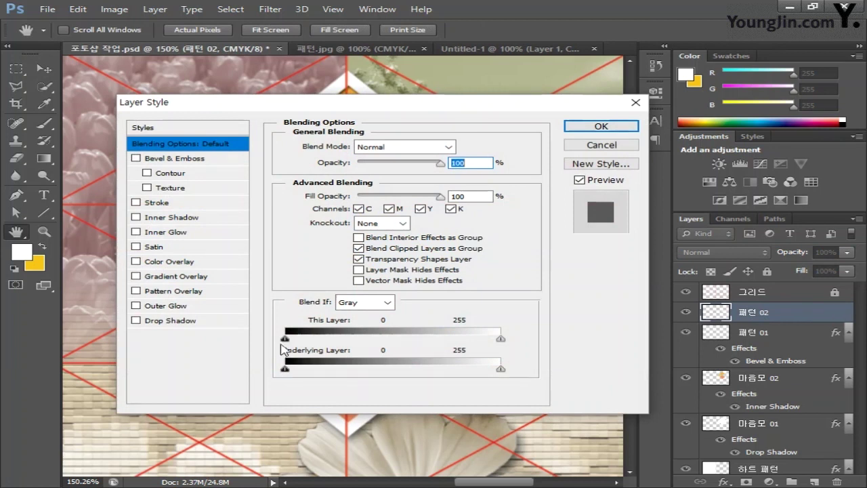
{"action": "left_click", "coordinate": [225, 163]}
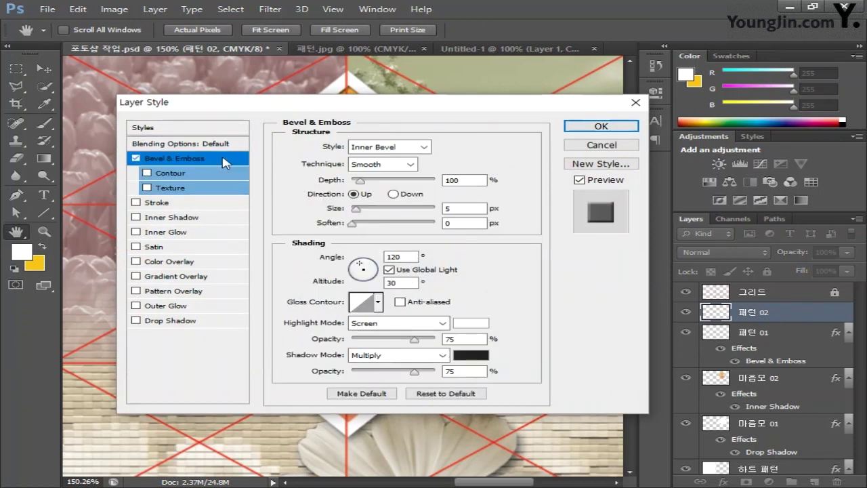
{"action": "left_click", "coordinate": [425, 147]}
{"action": "left_click", "coordinate": [376, 192]}
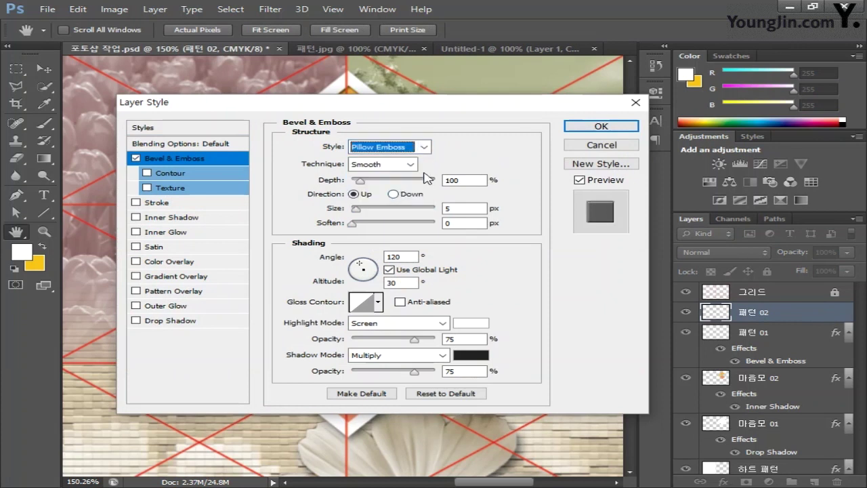
{"action": "left_click", "coordinate": [420, 210]}
{"action": "type", "text": "1"}
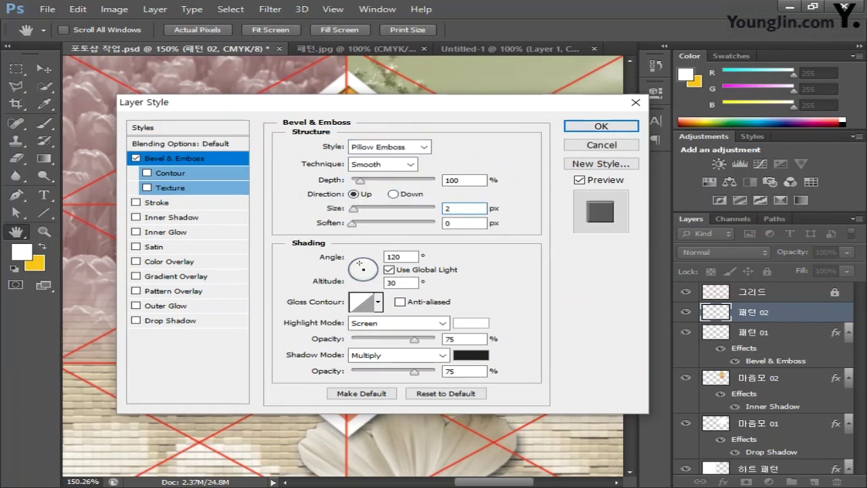
{"action": "left_click", "coordinate": [602, 126]}
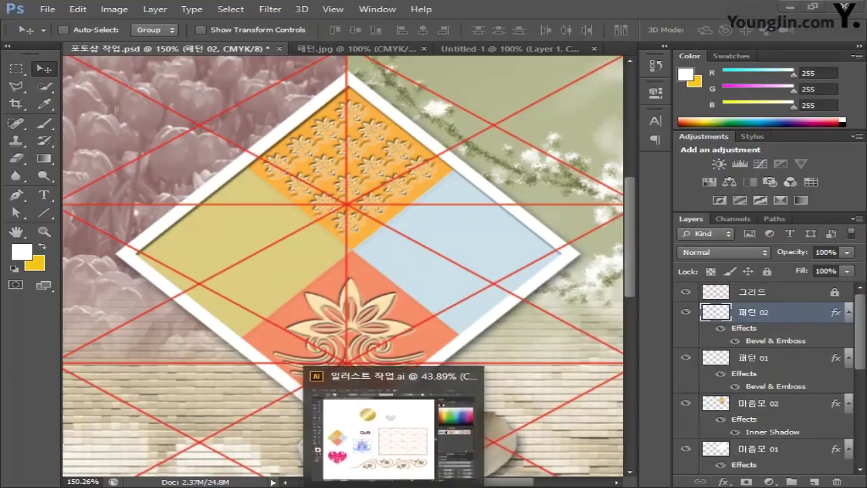
Copy the brown vine ornament from the Illustrator artwork, then paste it as pixels into the Photoshop document above the 패턴 02 layer.
{"action": "left_click", "coordinate": [399, 430]}
{"action": "left_click", "coordinate": [417, 403]}
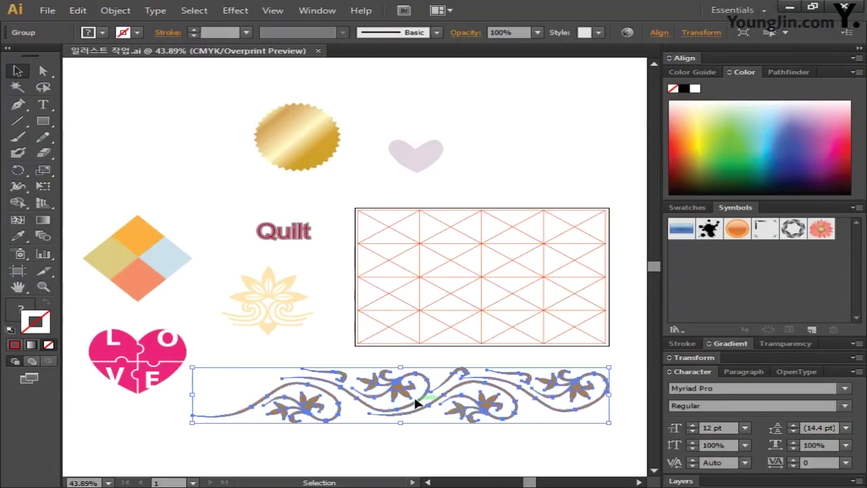
{"action": "key", "text": "ctrl+c"}
{"action": "key", "text": "alt+Tab"}
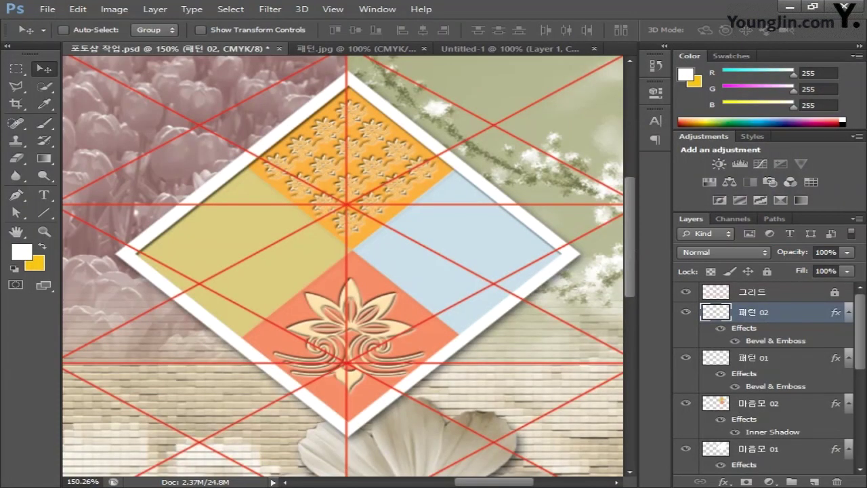
{"action": "key", "text": "ctrl+v"}
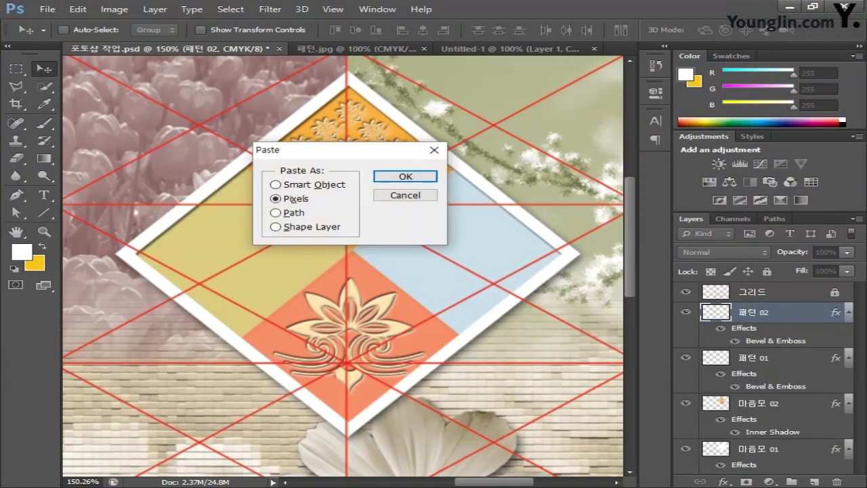
{"action": "left_click", "coordinate": [384, 174]}
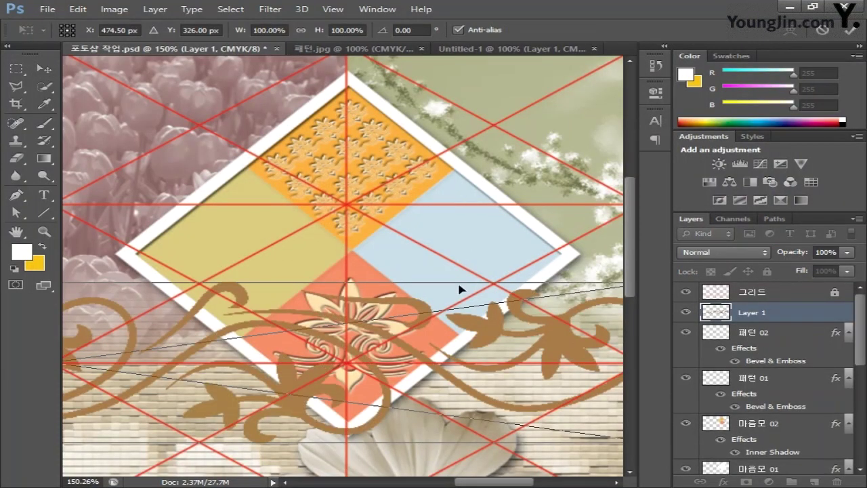
Scale down the vine ornament, rotate it parallel to the olive square's upper-left edge, and place it along that edge.
{"action": "left_click_drag", "start_coordinate": [300, 395], "coordinate": [449, 311]}
{"action": "left_click_drag", "start_coordinate": [248, 261], "coordinate": [484, 261]}
{"action": "left_click_drag", "start_coordinate": [194, 248], "coordinate": [411, 284]}
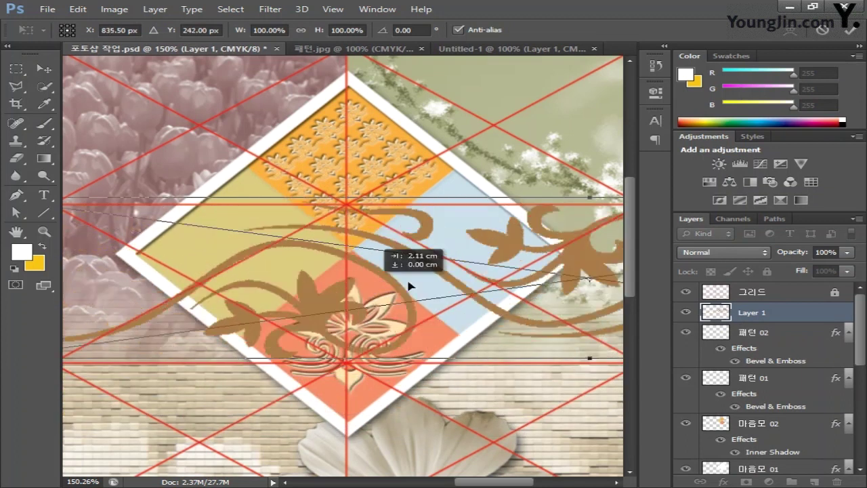
{"action": "left_click_drag", "start_coordinate": [133, 200], "coordinate": [261, 267]}
{"action": "left_click_drag", "start_coordinate": [145, 249], "coordinate": [263, 166]}
{"action": "key", "text": "Return"}
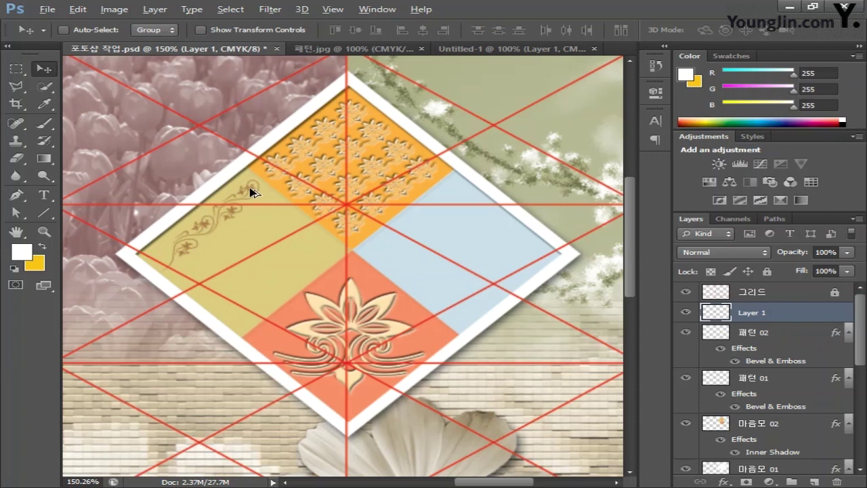
Duplicate the vine ornament three times across the olive square to form four parallel rows, and even out their spacing.
{"action": "left_click_drag", "start_coordinate": [251, 194], "coordinate": [294, 228]}
{"action": "left_click_drag", "start_coordinate": [294, 227], "coordinate": [313, 248]}
{"action": "left_click_drag", "start_coordinate": [313, 247], "coordinate": [313, 248]}
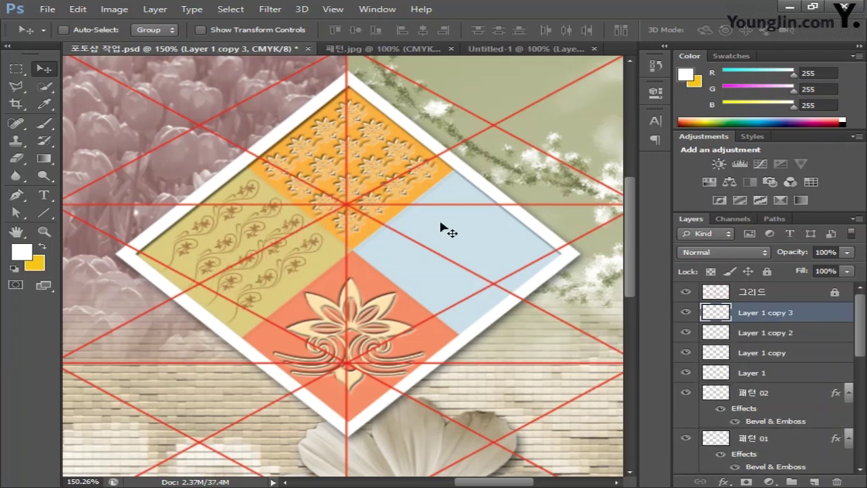
{"action": "left_click", "coordinate": [810, 337]}
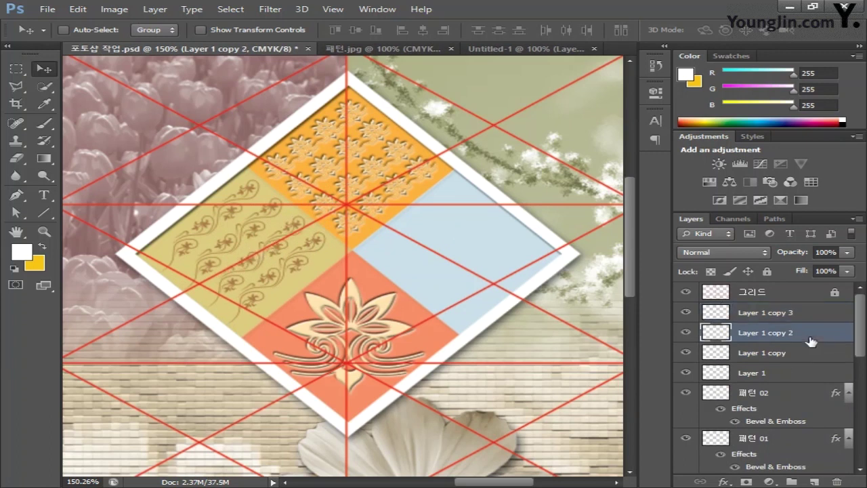
{"action": "left_click", "coordinate": [810, 319]}
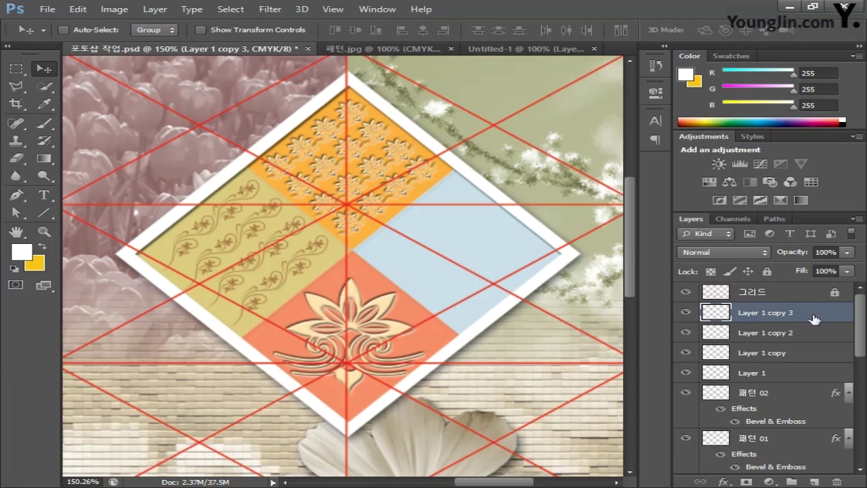
Merge the four vine ornament layers, from Layer 1 through Layer 1 copy 3, into one layer.
{"action": "left_click", "coordinate": [804, 373], "text": "shift"}
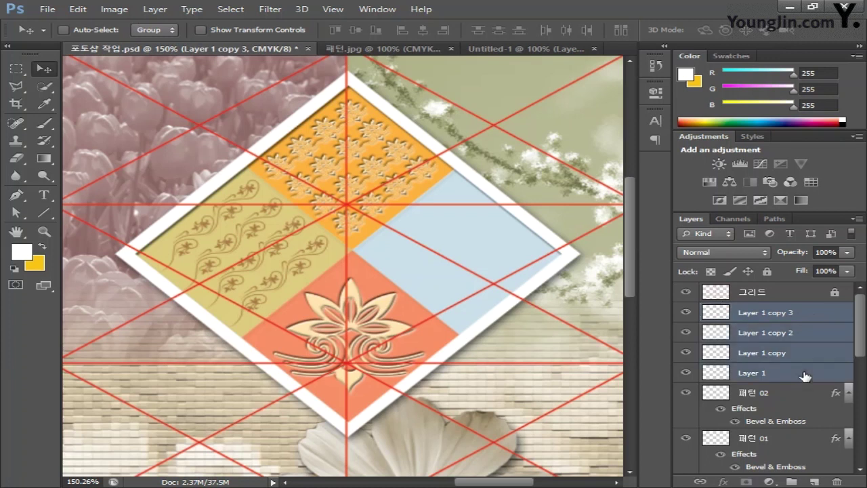
{"action": "right_click", "coordinate": [801, 376]}
{"action": "left_click", "coordinate": [519, 340]}
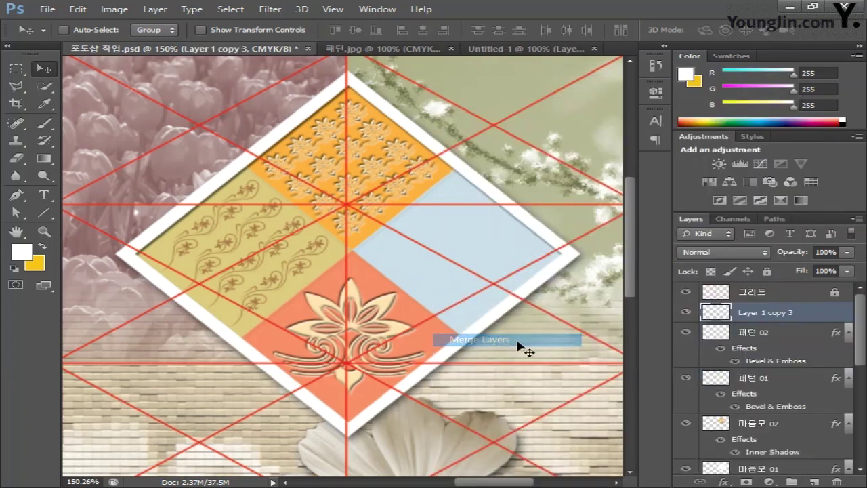
Rename the merged vine ornament layer as 패턴 03.
{"action": "double_click", "coordinate": [771, 315]}
{"action": "type", "text": "패ㅌ"}
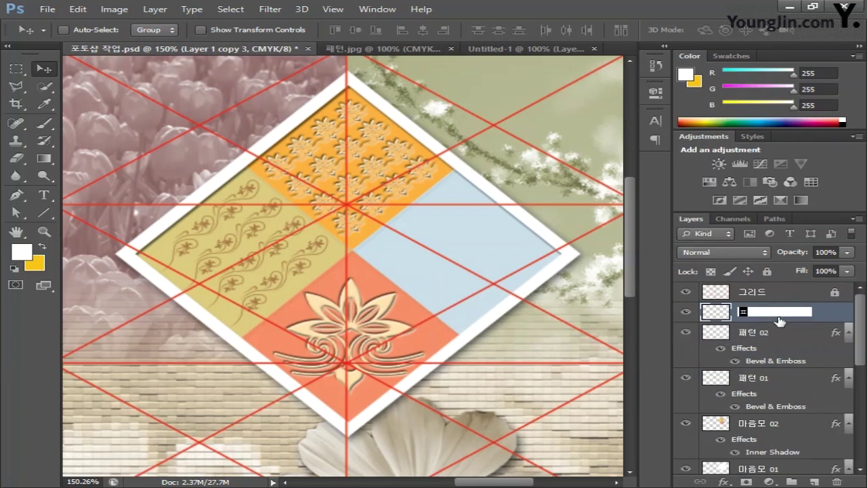
{"action": "type", "text": "턴 03"}
{"action": "key", "text": "Return"}
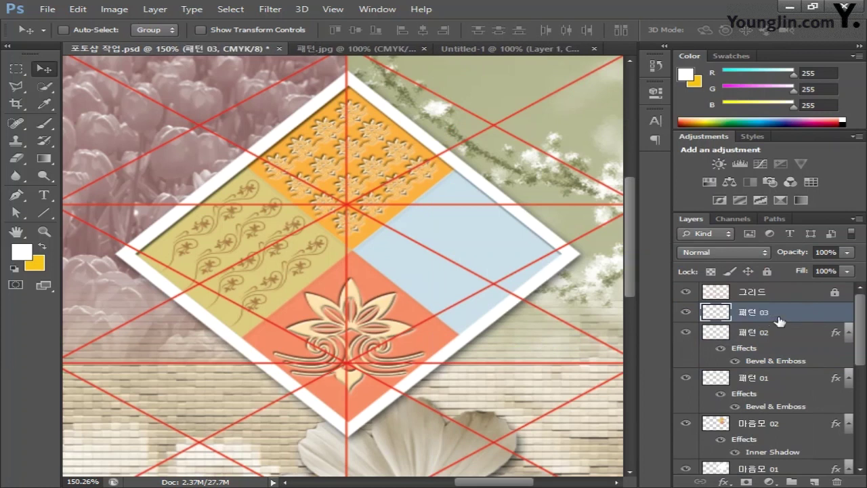
Apply a Bevel & Emboss effect to the 패턴 03 layer with the Pillow Emboss style and a size of 2 px.
{"action": "double_click", "coordinate": [819, 321]}
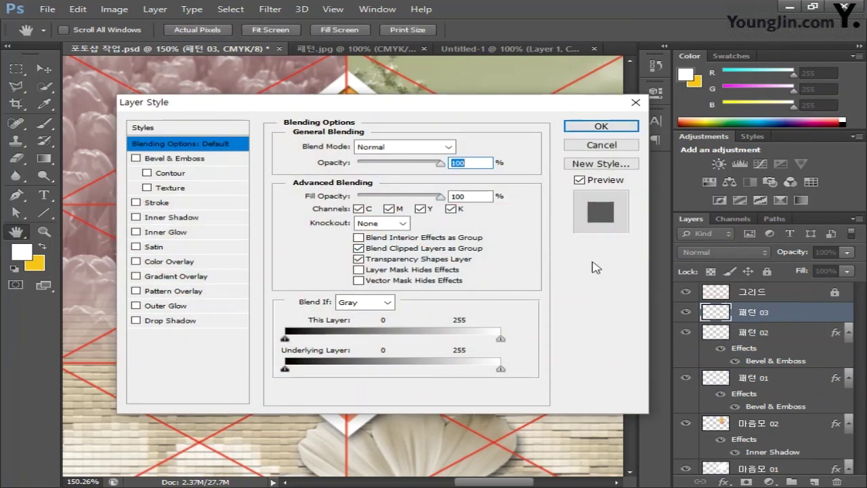
{"action": "left_click", "coordinate": [163, 159]}
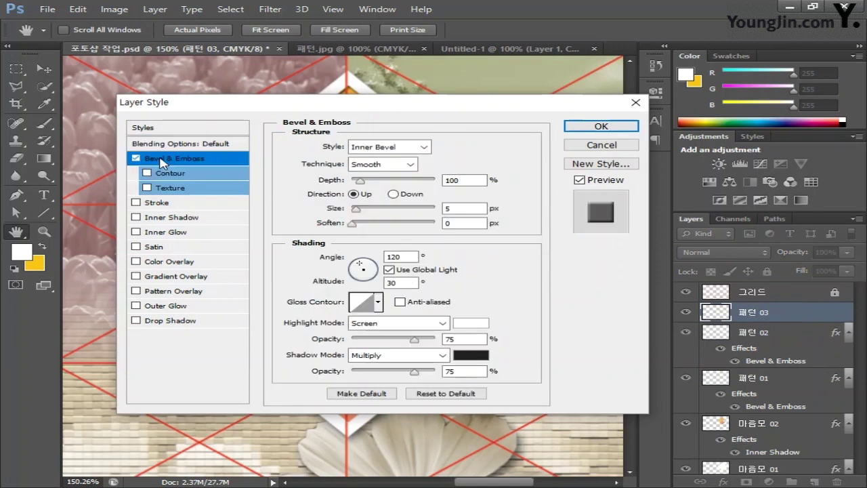
{"action": "left_click", "coordinate": [425, 147]}
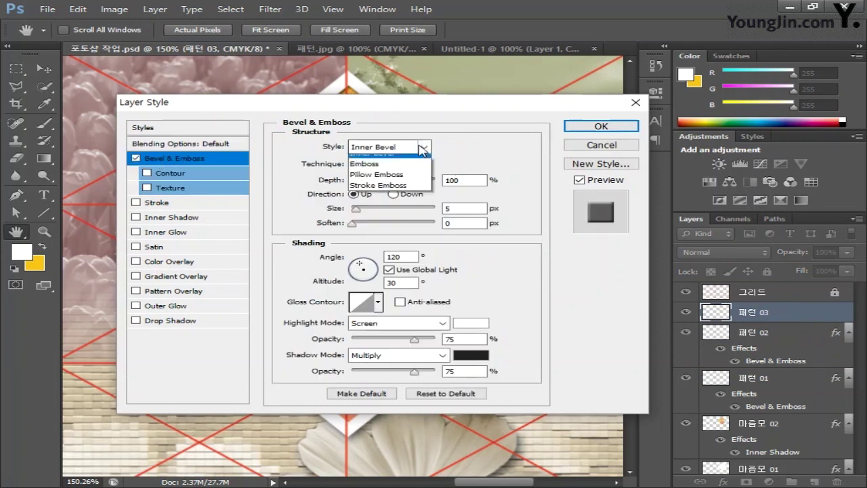
{"action": "left_click", "coordinate": [403, 192]}
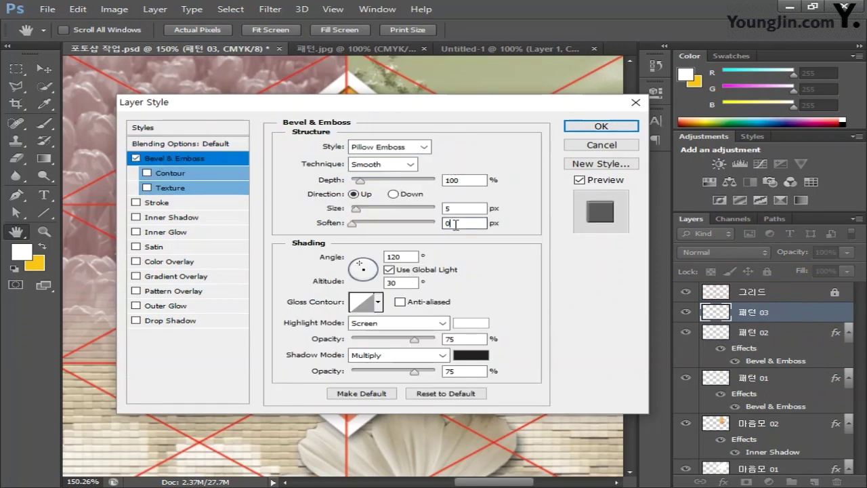
{"action": "key", "text": "shift+Tab"}
{"action": "type", "text": "2"}
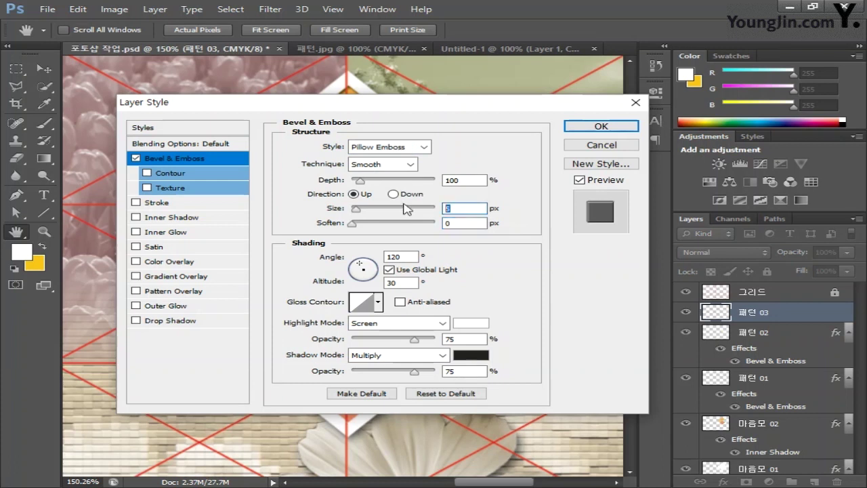
{"action": "left_click", "coordinate": [600, 127]}
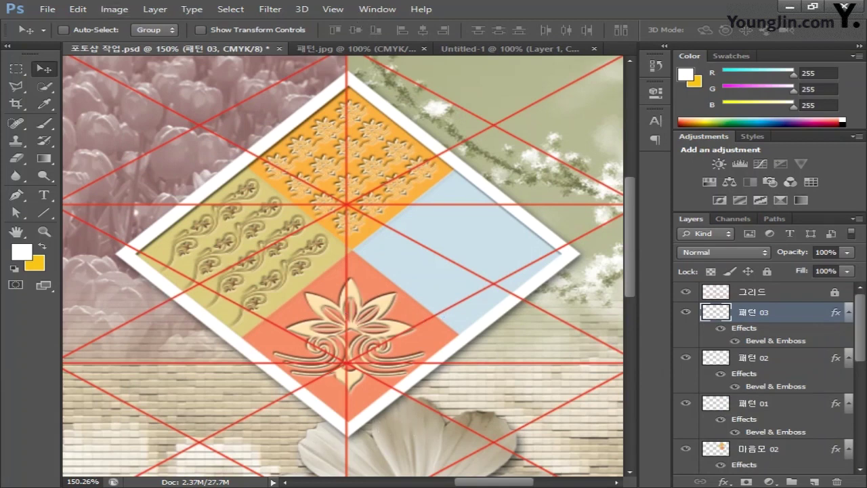
Switch to Illustrator, ungroup the brown vine ornament, and copy only its leftmost curl with the flower and leaves.
{"action": "left_click", "coordinate": [395, 434]}
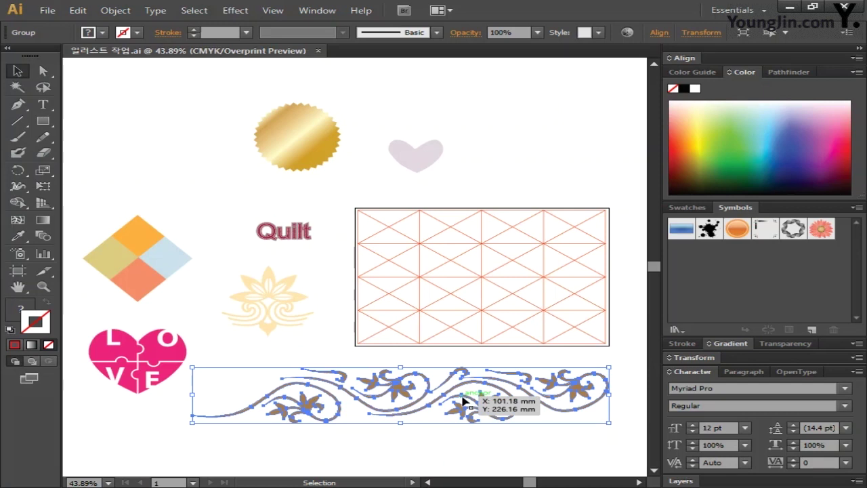
{"action": "key", "text": "ctrl+shift+g"}
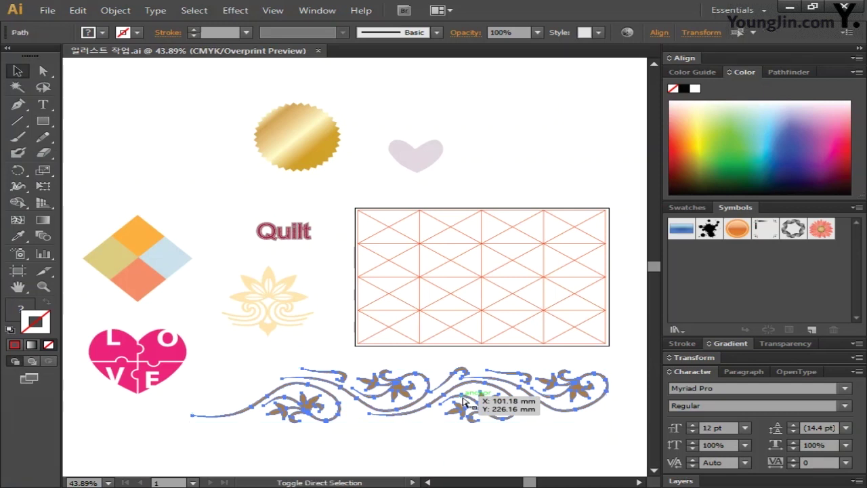
{"action": "left_click", "coordinate": [493, 455]}
{"action": "left_click", "coordinate": [310, 407]}
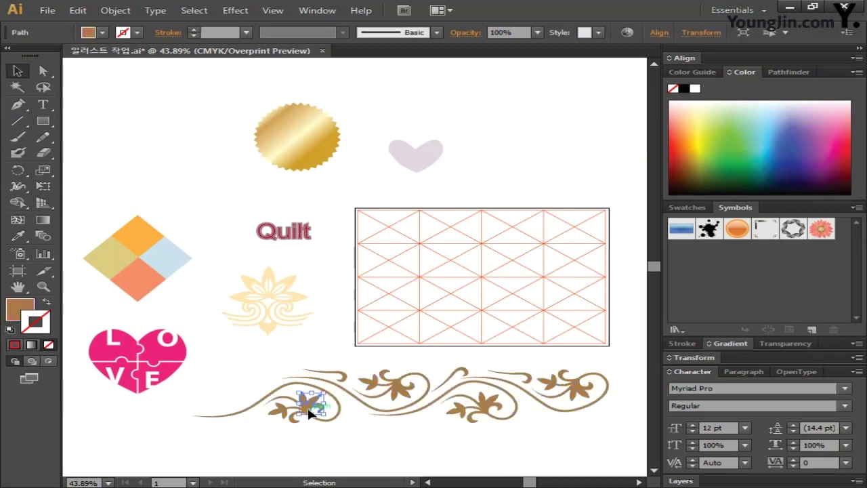
{"action": "left_click", "coordinate": [298, 433]}
{"action": "left_click_drag", "start_coordinate": [246, 395], "coordinate": [333, 437]}
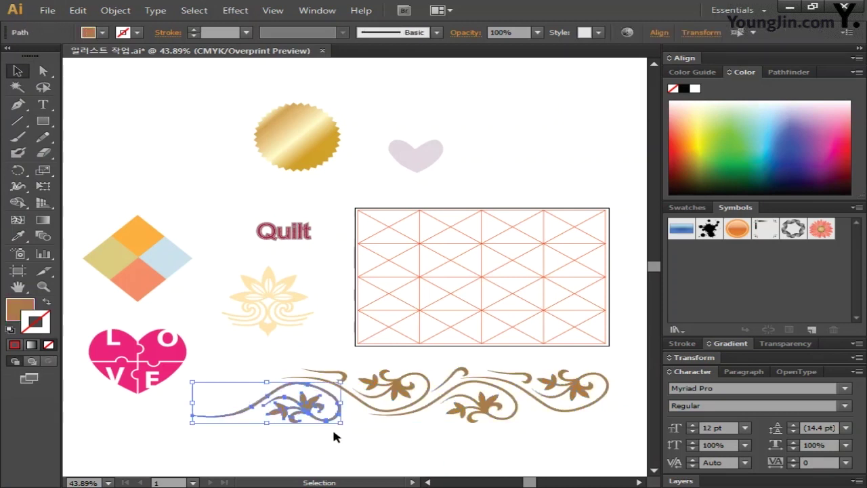
{"action": "key", "text": "ctrl+c"}
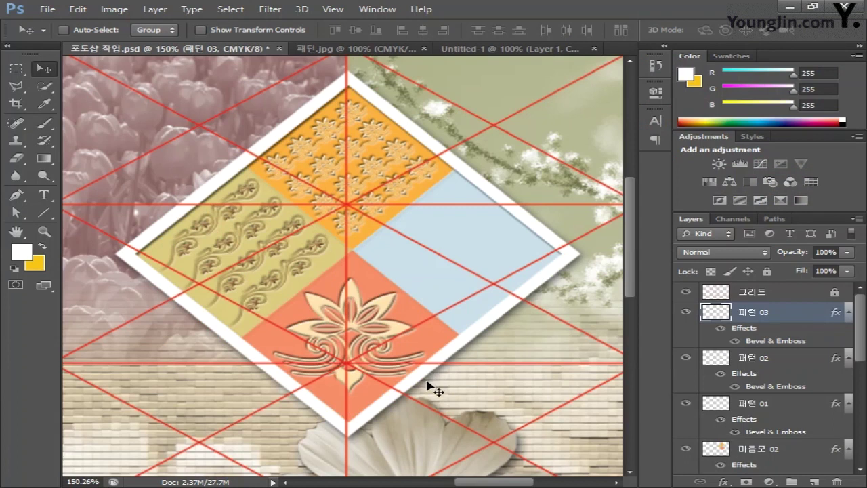
Paste the vine curl as pixels into the Photoshop document above 패턴 03 and scale it down over the light-blue square.
{"action": "key", "text": "ctrl+v"}
{"action": "key", "text": "Return"}
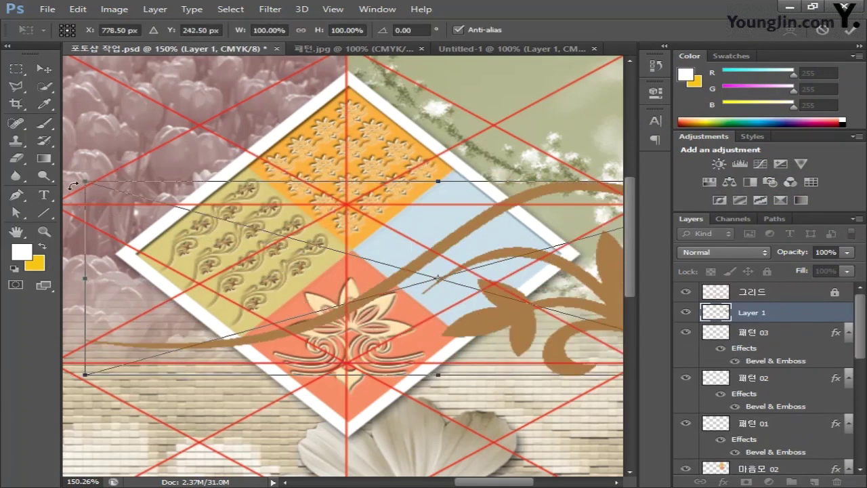
{"action": "left_click_drag", "start_coordinate": [610, 362], "coordinate": [513, 377]}
{"action": "left_click_drag", "start_coordinate": [420, 318], "coordinate": [354, 295]}
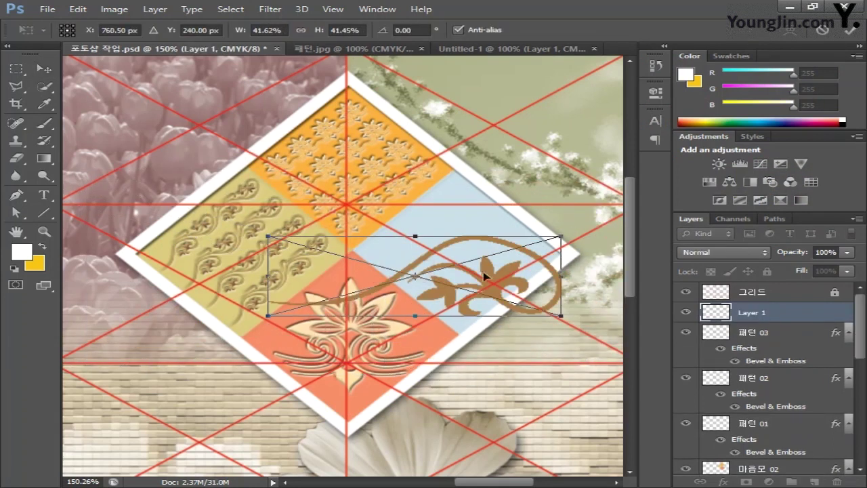
{"action": "left_click_drag", "start_coordinate": [561, 237], "coordinate": [488, 283]}
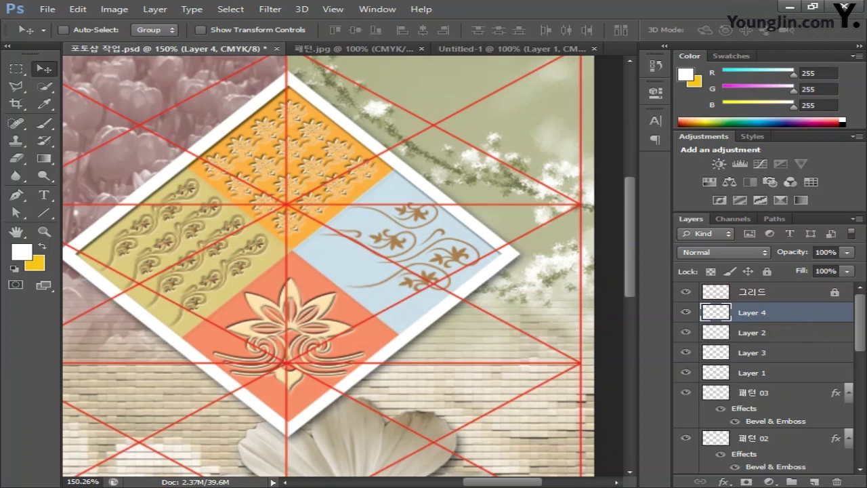
Merge the four vine curl layers, from Layer 4 through Layer 1, and rename the merged layer as 패턴 04.
{"action": "left_click", "coordinate": [785, 367], "text": "shift"}
{"action": "right_click", "coordinate": [784, 367]}
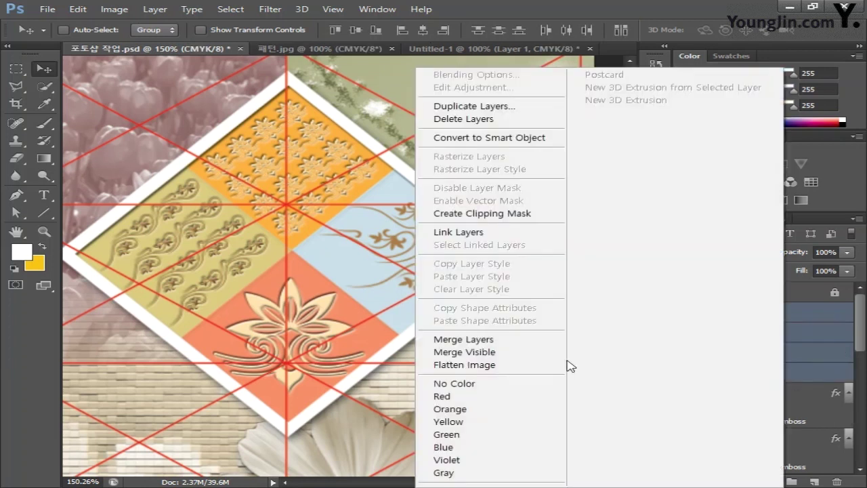
{"action": "left_click", "coordinate": [436, 118]}
{"action": "double_click", "coordinate": [758, 312]}
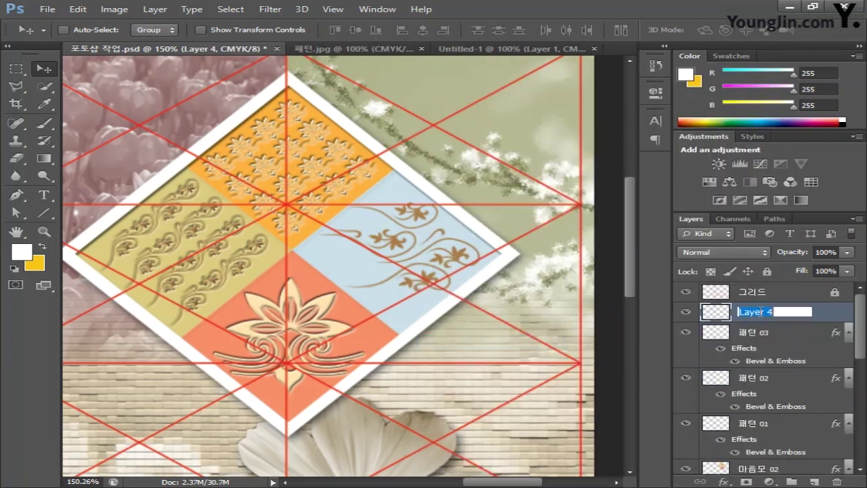
{"action": "type", "text": "패턴 04"}
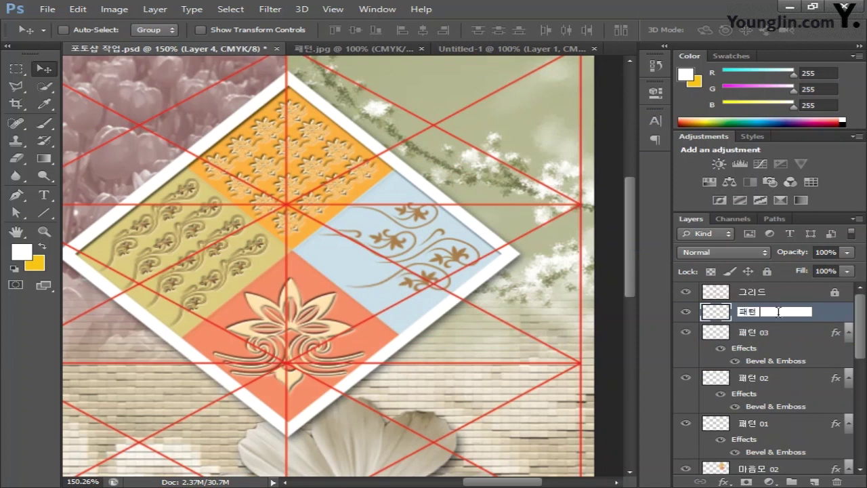
{"action": "key", "text": "Return"}
Apply Bevel & Emboss to the 패턴 04 layer with the Pillow Emboss style, a size of 2 px and 50% shadow opacity.
{"action": "double_click", "coordinate": [831, 324]}
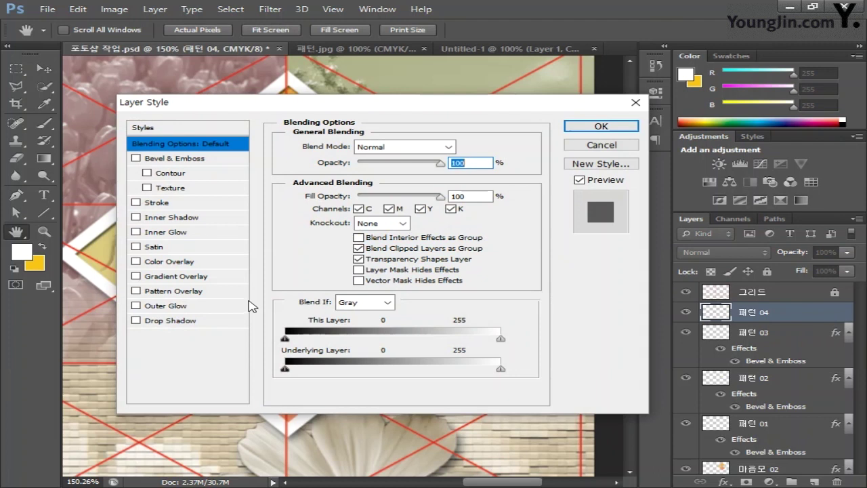
{"action": "left_click", "coordinate": [203, 159]}
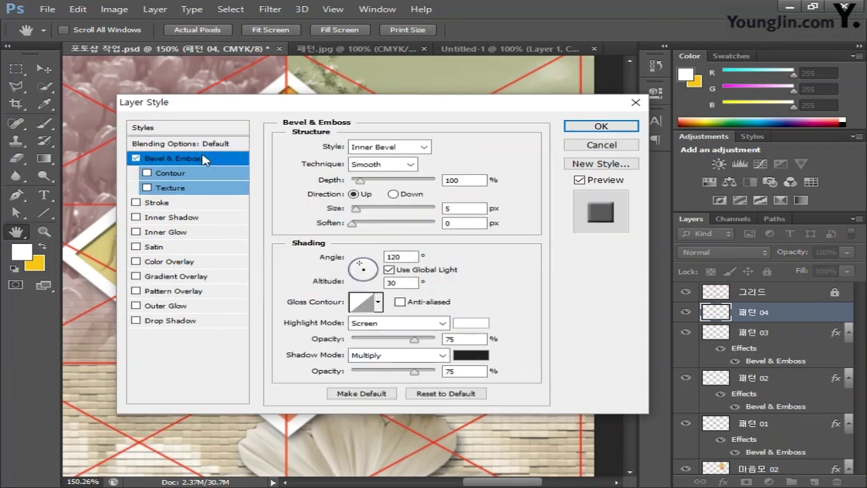
{"action": "left_click", "coordinate": [424, 147]}
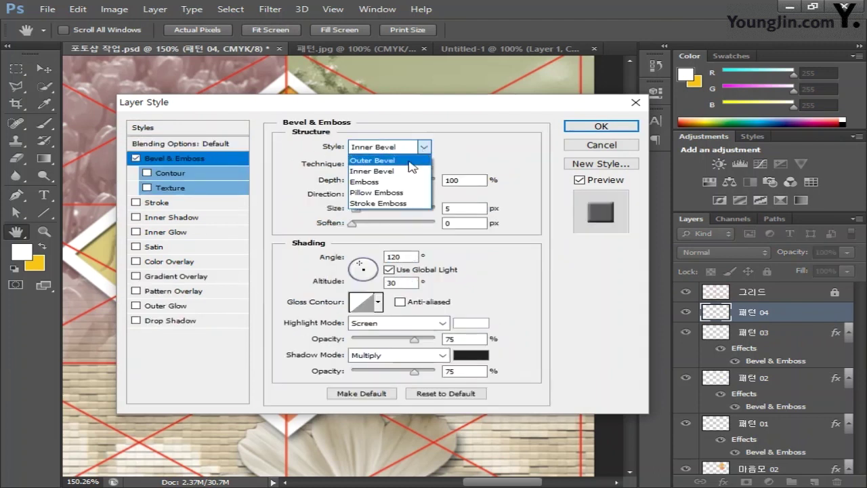
{"action": "left_click", "coordinate": [395, 193]}
{"action": "double_click", "coordinate": [464, 208]}
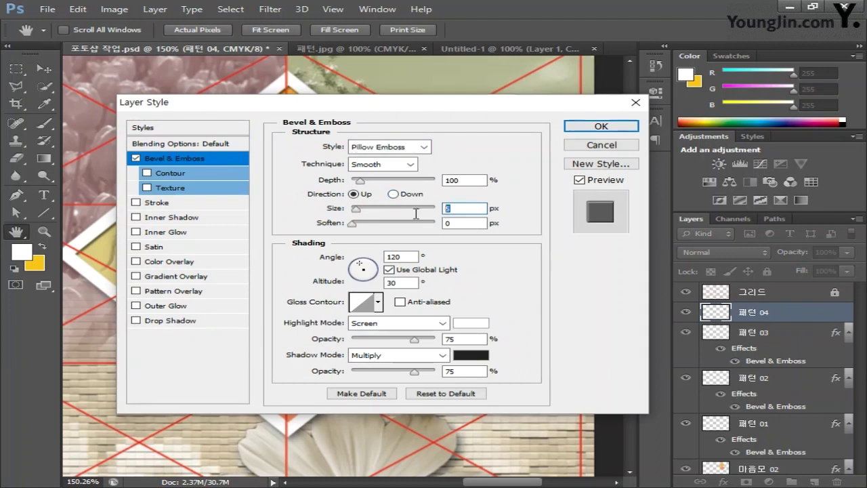
{"action": "type", "text": "2"}
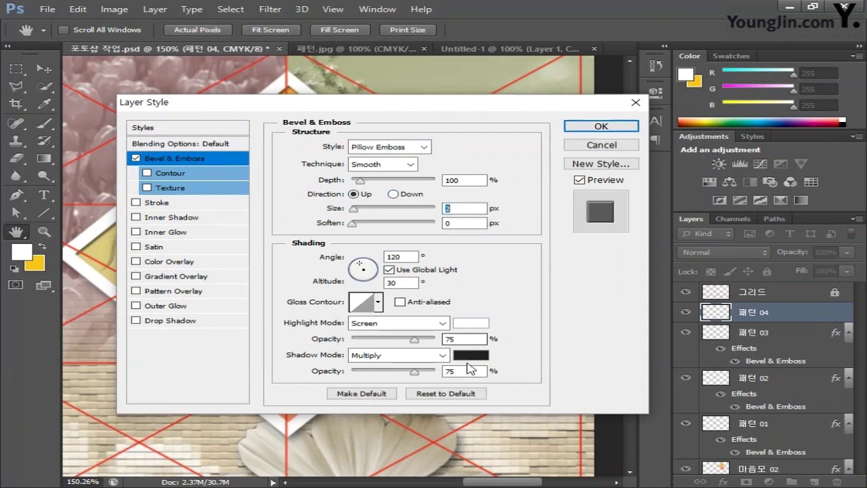
{"action": "double_click", "coordinate": [466, 372]}
{"action": "type", "text": "50"}
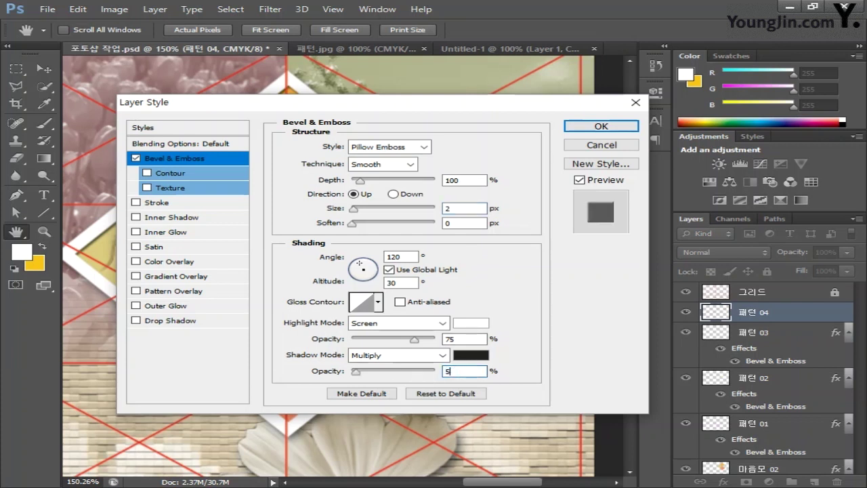
{"action": "left_click", "coordinate": [601, 126]}
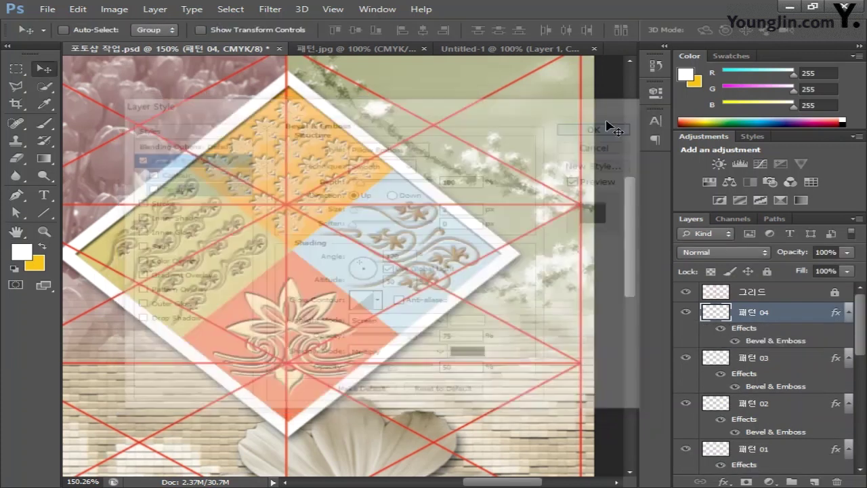
Select the diamond's layers from 패턴 04 down through 마름모 01 and duplicate them all.
{"action": "double_click", "coordinate": [17, 232]}
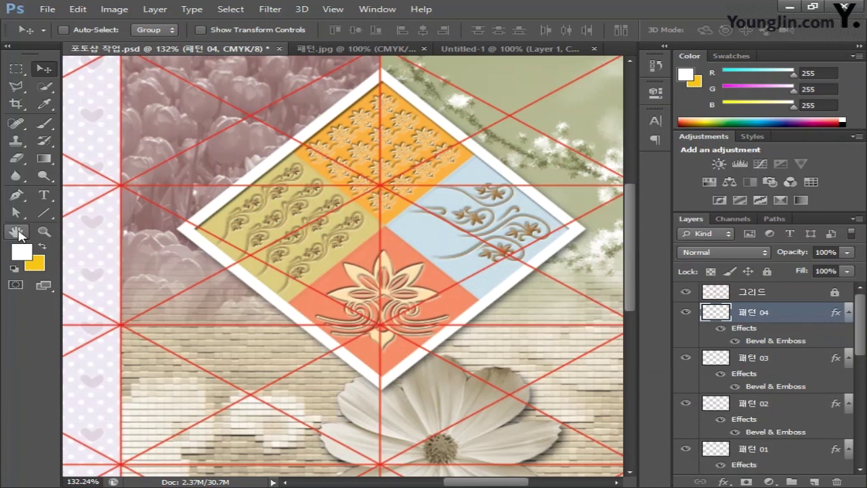
{"action": "double_click", "coordinate": [17, 232]}
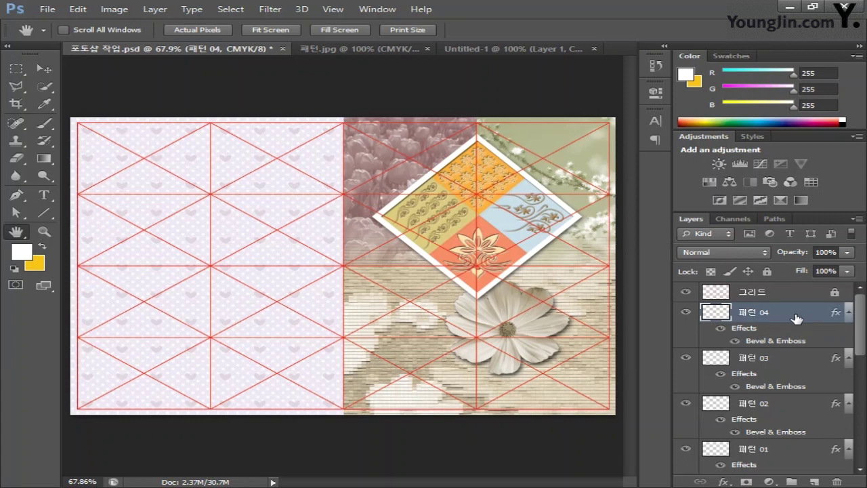
{"action": "left_click", "coordinate": [799, 369], "text": "shift"}
{"action": "scroll", "coordinate": [799, 381], "scroll_direction": "down", "scroll_amount": 2}
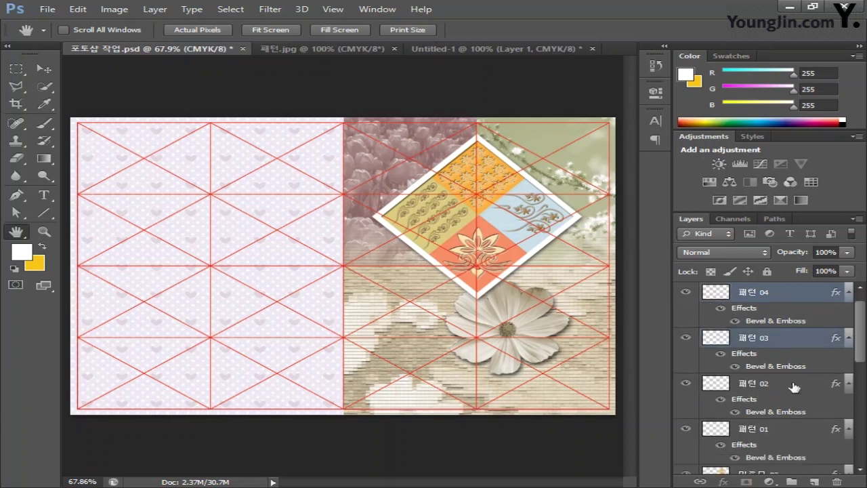
{"action": "left_click", "coordinate": [790, 382], "text": "shift"}
{"action": "left_click", "coordinate": [791, 419], "text": "shift"}
{"action": "scroll", "coordinate": [779, 373], "scroll_direction": "down", "scroll_amount": 2}
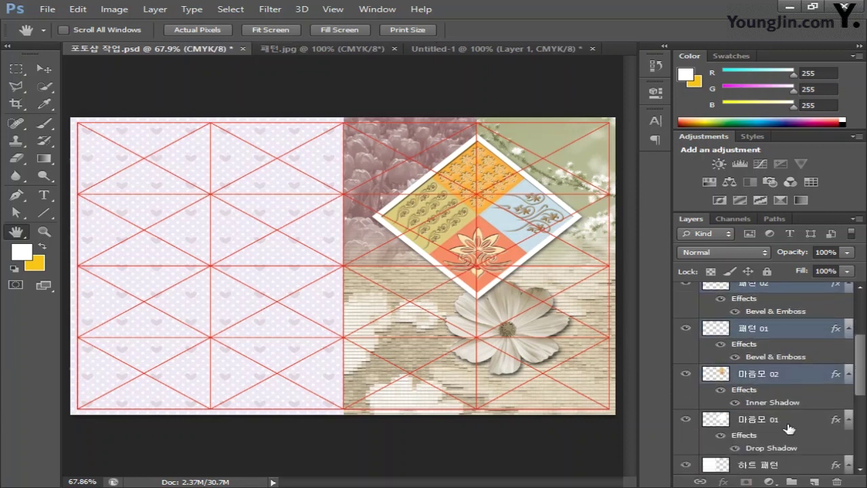
{"action": "left_click", "coordinate": [789, 429], "text": "shift"}
{"action": "scroll", "coordinate": [799, 412], "scroll_direction": "down", "scroll_amount": 1}
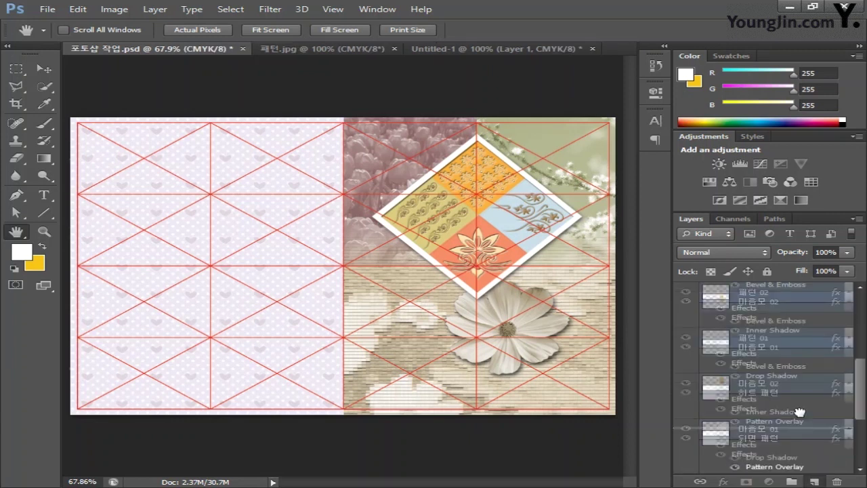
{"action": "left_click_drag", "start_coordinate": [799, 412], "coordinate": [817, 482]}
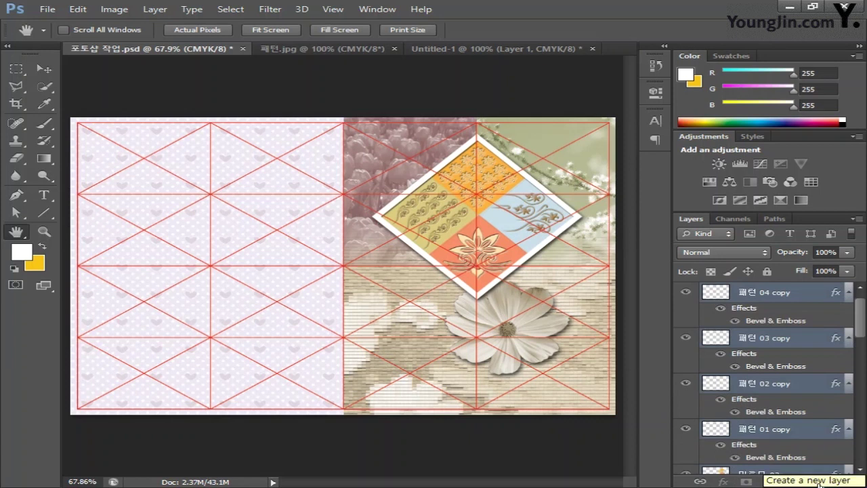
Merge the duplicated diamond layers into one layer and rename it as 뒷면 마음모.
{"action": "right_click", "coordinate": [764, 337]}
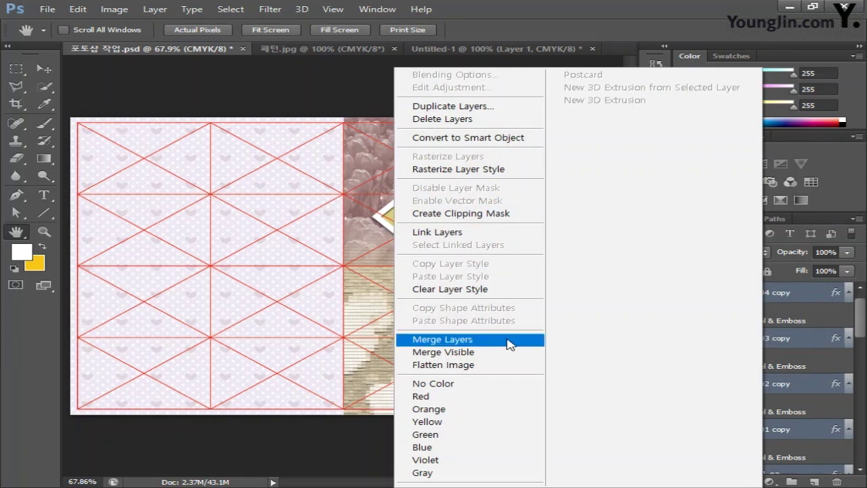
{"action": "left_click", "coordinate": [510, 339]}
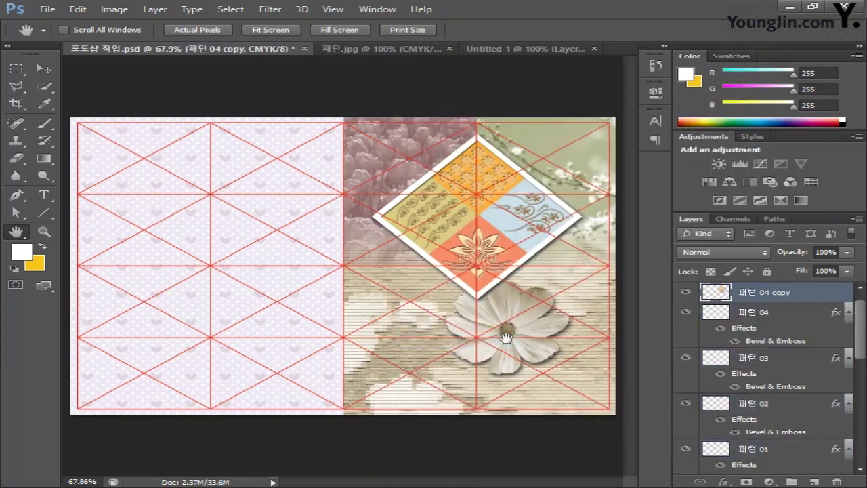
{"action": "double_click", "coordinate": [776, 312]}
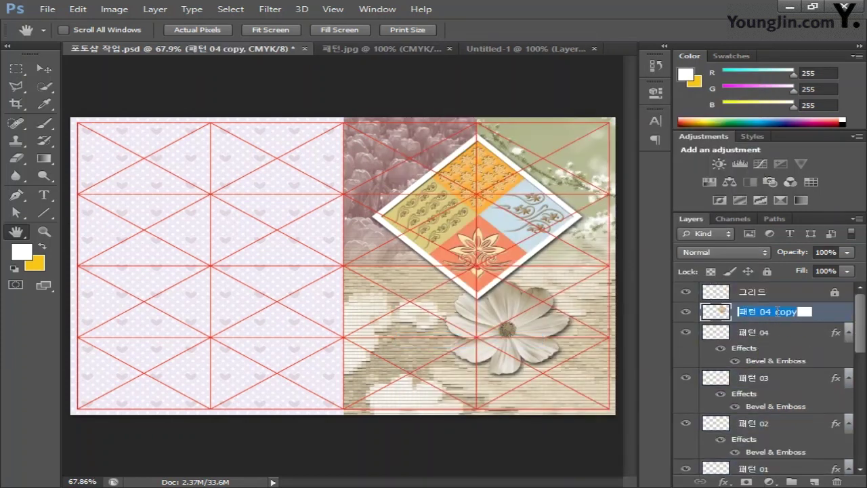
{"action": "type", "text": "ㅌ"}
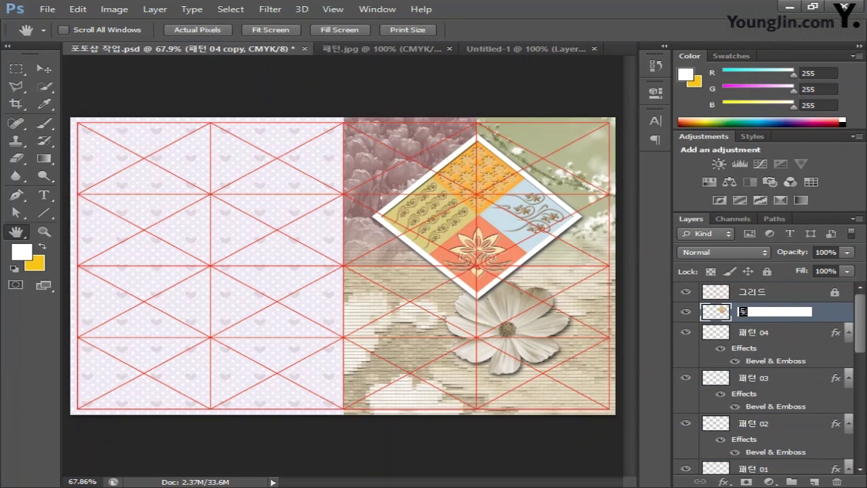
{"action": "type", "text": "면 마음모"}
{"action": "key", "text": "Return"}
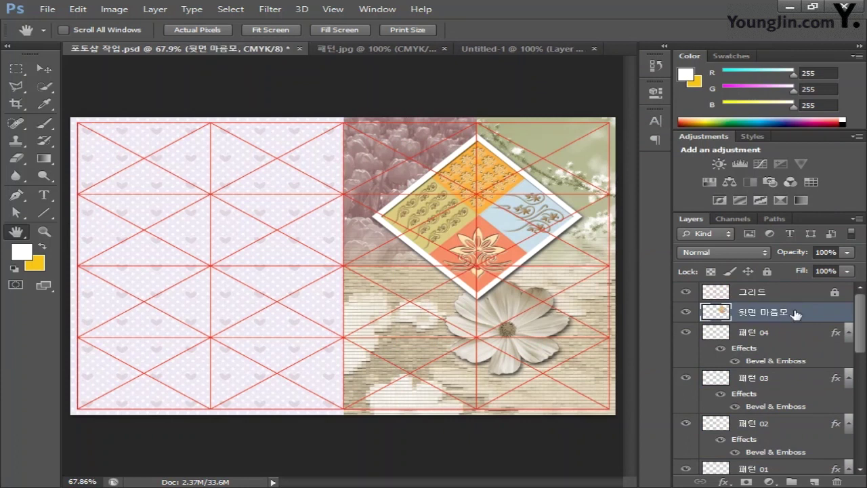
Move the merged diamond onto the lower half of the pale heart-patterned page and scale it down proportionally to about four fifths.
{"action": "key", "text": "ctrl+t"}
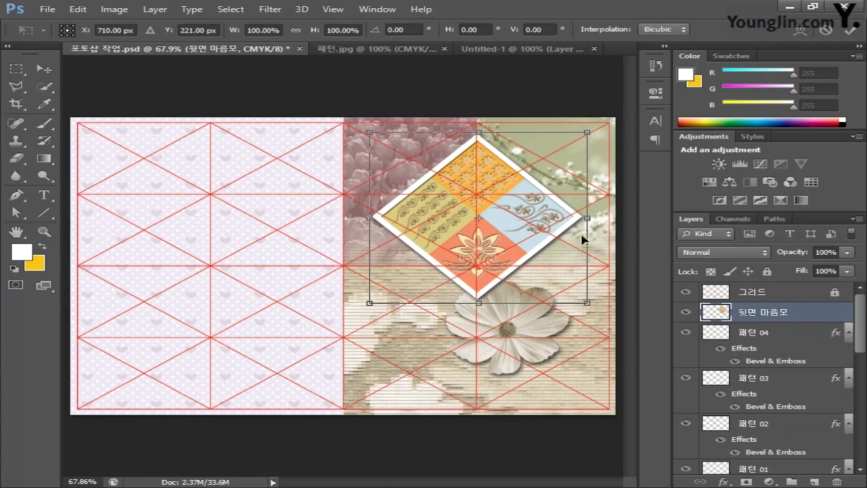
{"action": "left_click_drag", "start_coordinate": [530, 208], "coordinate": [267, 321]}
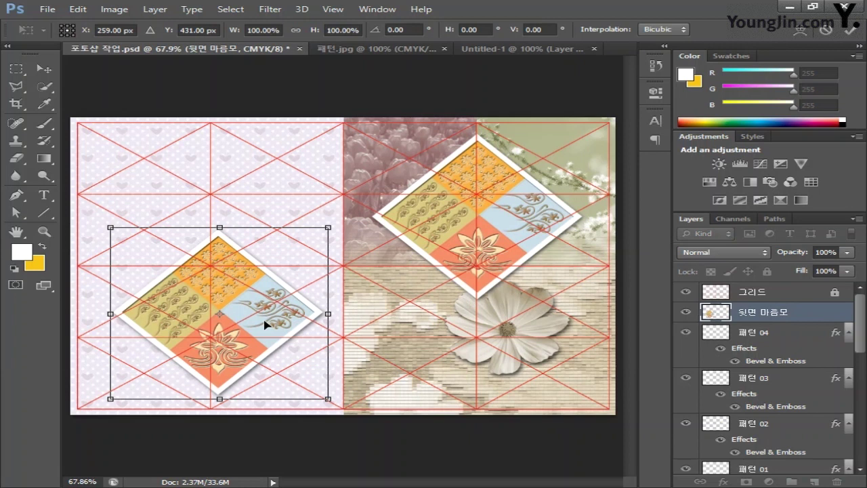
{"action": "left_click_drag", "start_coordinate": [328, 228], "coordinate": [261, 278]}
{"action": "left_click_drag", "start_coordinate": [209, 294], "coordinate": [231, 252]}
{"action": "left_click_drag", "start_coordinate": [282, 238], "coordinate": [314, 212]}
{"action": "left_click_drag", "start_coordinate": [276, 285], "coordinate": [257, 306]}
{"action": "key", "text": "Return"}
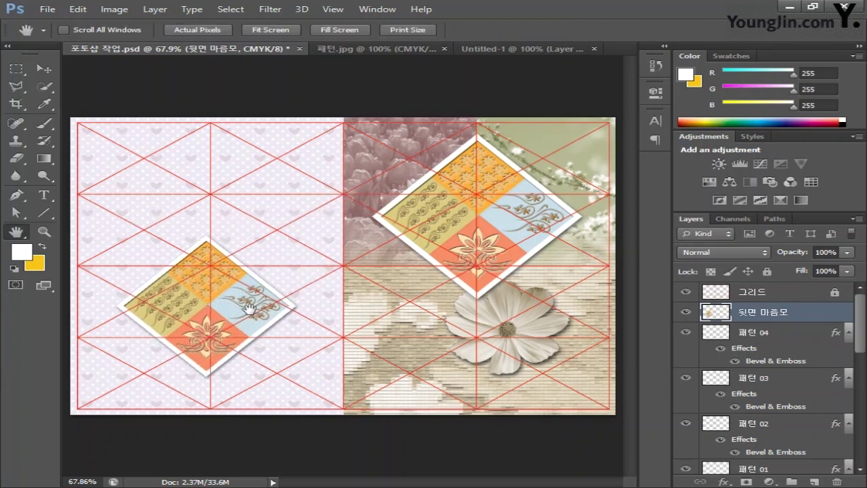
Apply a Twirl filter of -36° to the small diamond within a rectangular selection over the heart-patterned page's lower part, and deselect.
{"action": "left_click", "coordinate": [19, 72]}
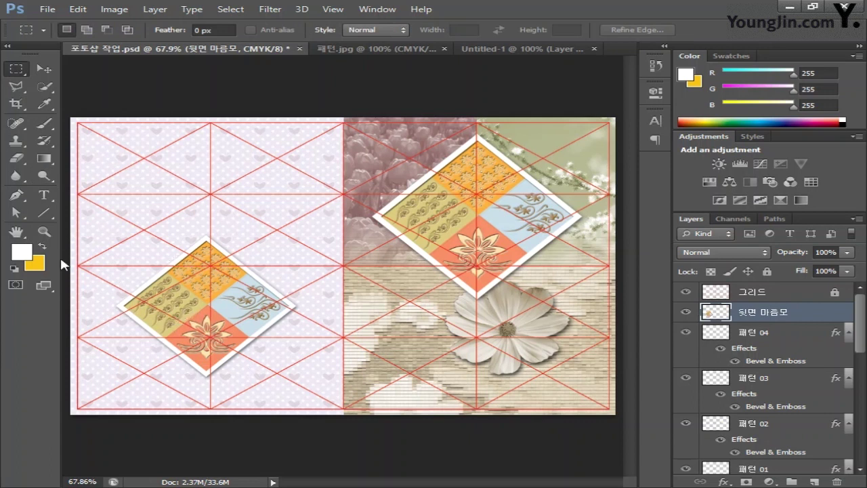
{"action": "left_click_drag", "start_coordinate": [70, 215], "coordinate": [340, 418]}
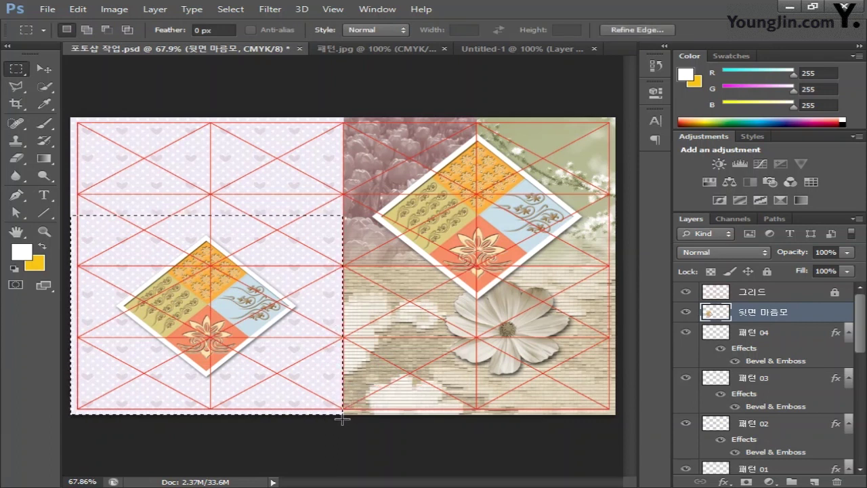
{"action": "left_click", "coordinate": [269, 9]}
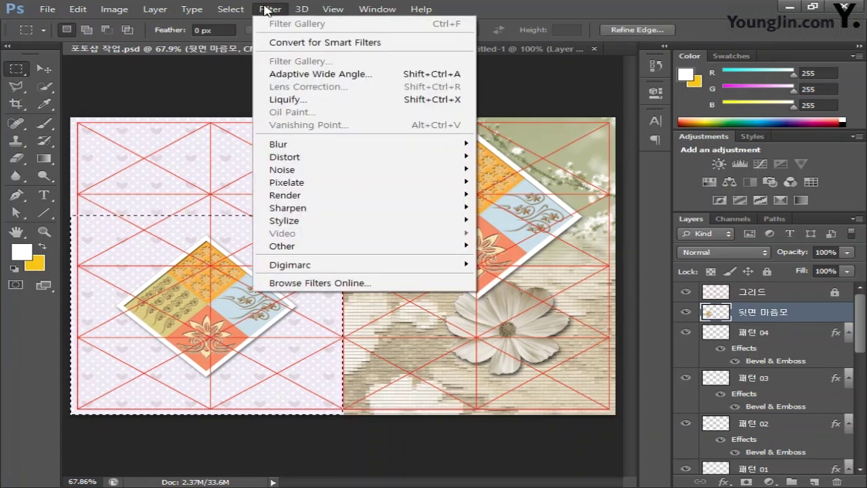
{"action": "mouse_move", "coordinate": [329, 158]}
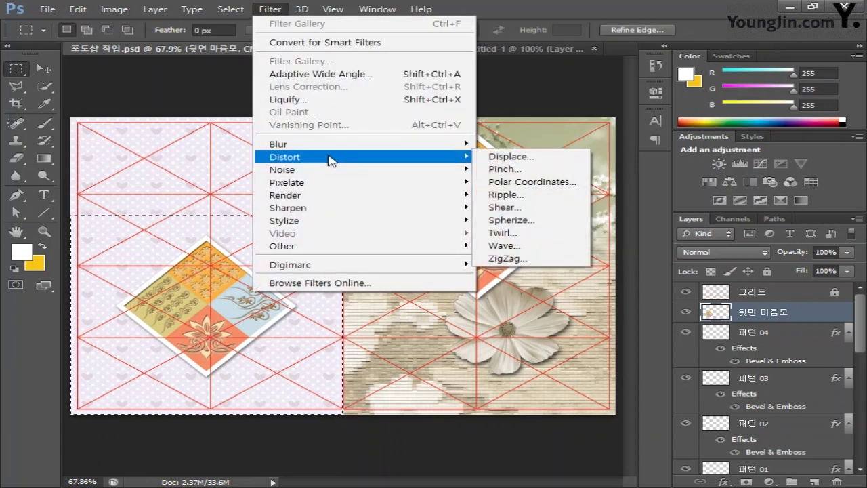
{"action": "left_click", "coordinate": [519, 233]}
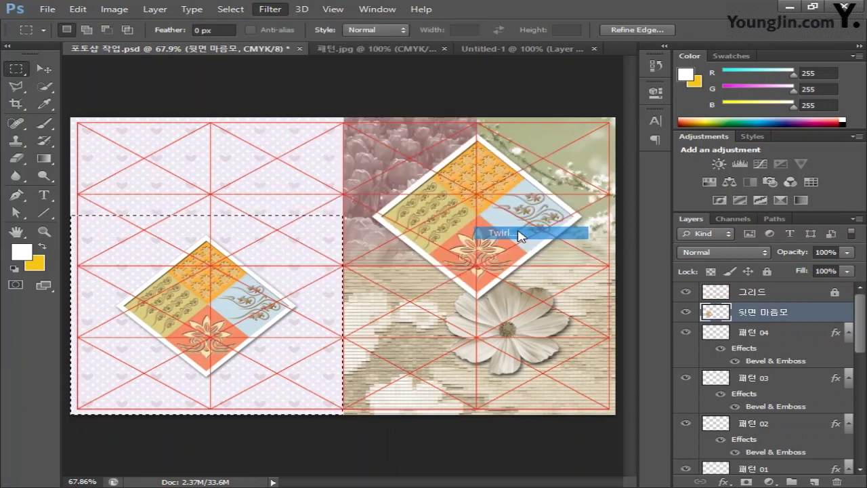
{"action": "left_click_drag", "start_coordinate": [768, 165], "coordinate": [440, 106]}
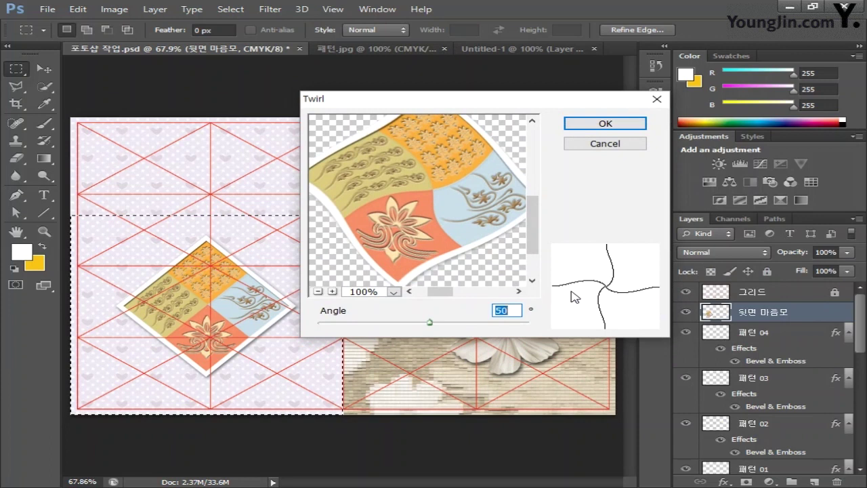
{"action": "type", "text": "-"}
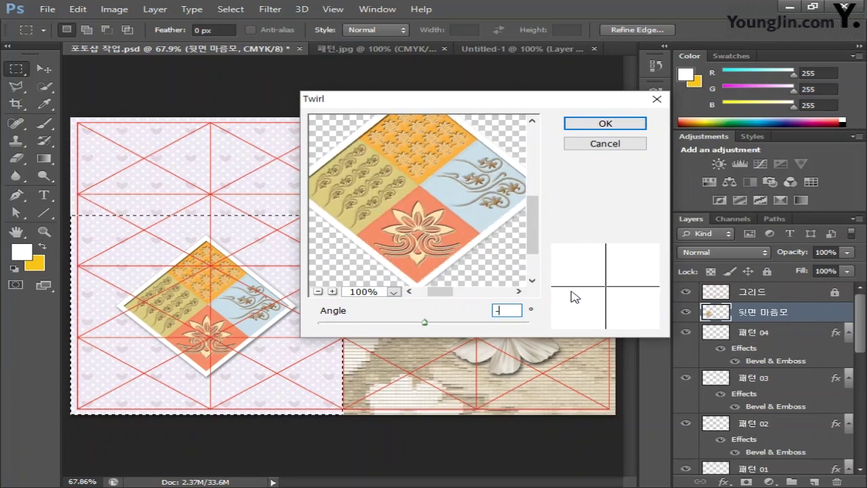
{"action": "type", "text": "36"}
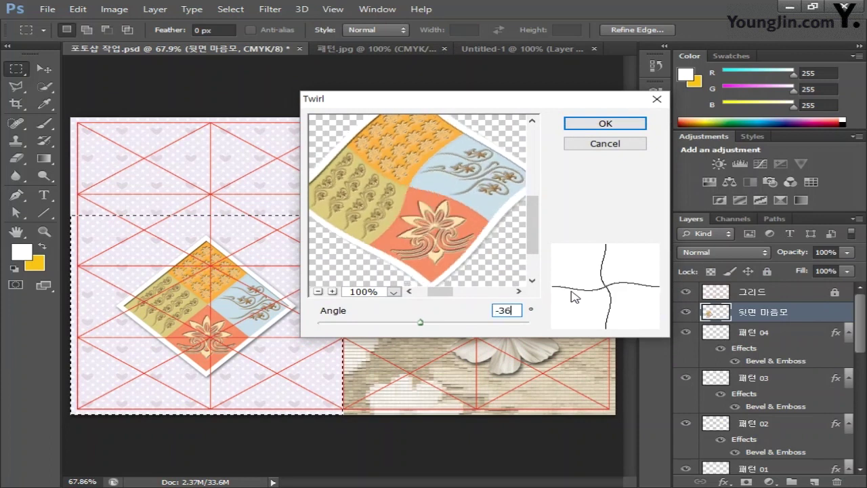
{"action": "left_click", "coordinate": [606, 125]}
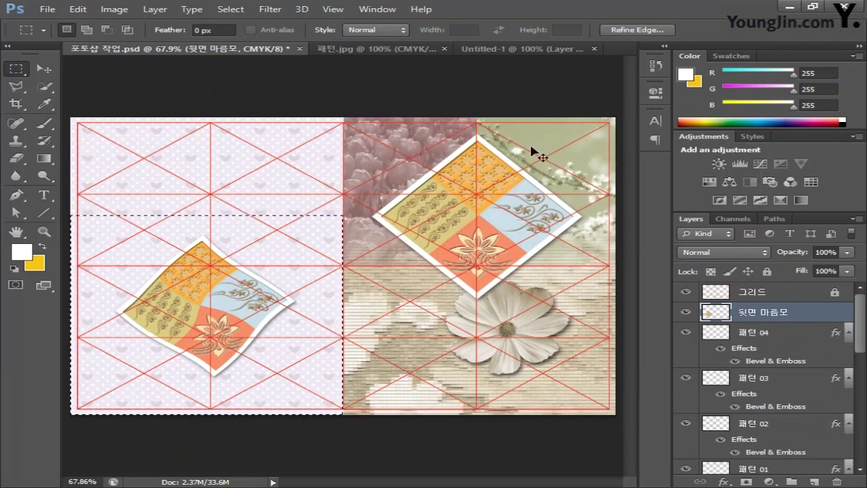
{"action": "key", "text": "ctrl+d"}
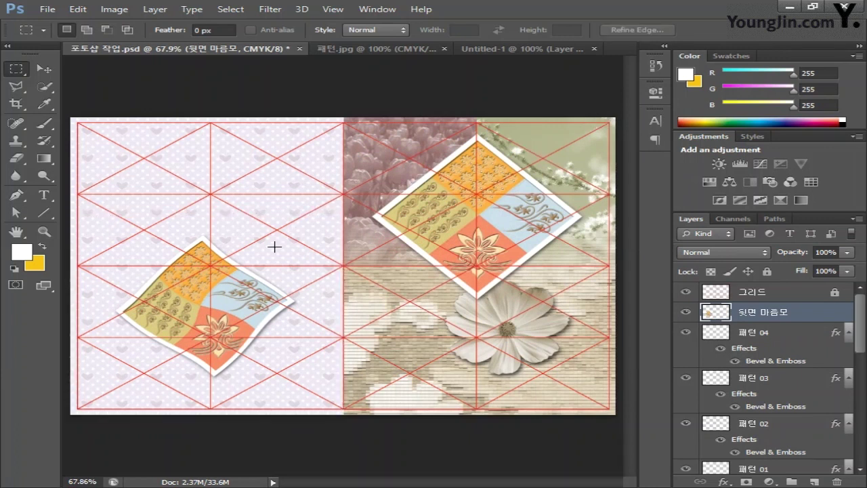
Add a new layer above the small diamond and name it 반투명 사각.
{"action": "left_click", "coordinate": [814, 482]}
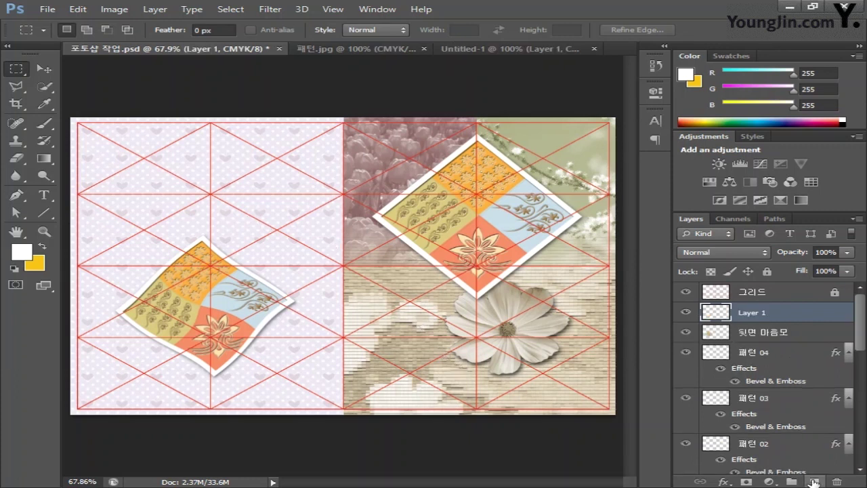
{"action": "double_click", "coordinate": [753, 312]}
{"action": "type", "text": "ㅁ"}
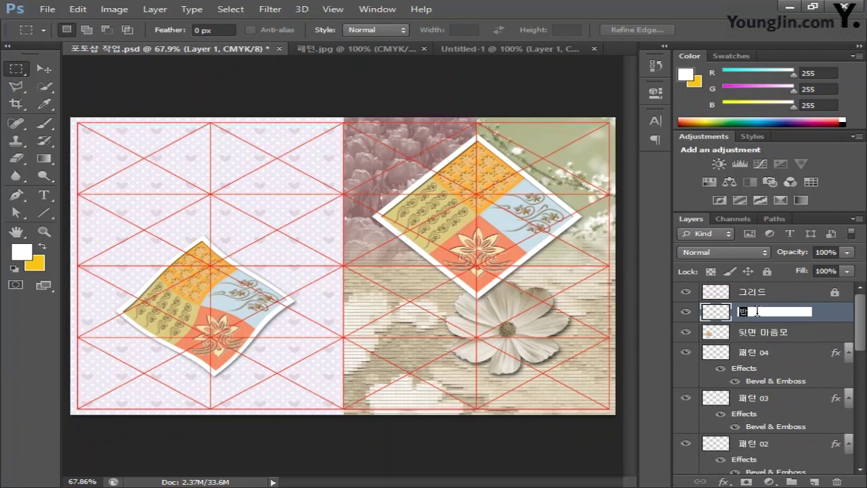
{"action": "type", "text": "투명 사각"}
{"action": "key", "text": "Return"}
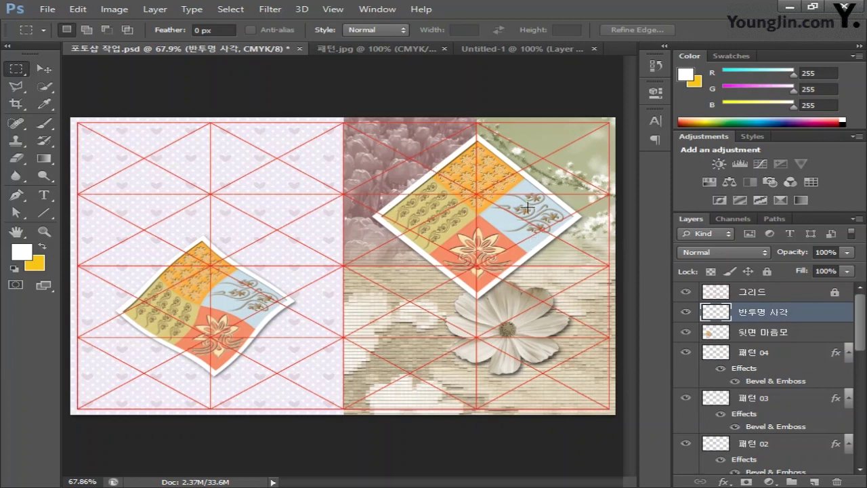
Fill a rectangular selection across the middle of the large diamond with white, set the layer opacity to 75%, and deselect.
{"action": "scroll", "coordinate": [527, 208], "scroll_direction": "up", "scroll_amount": 4}
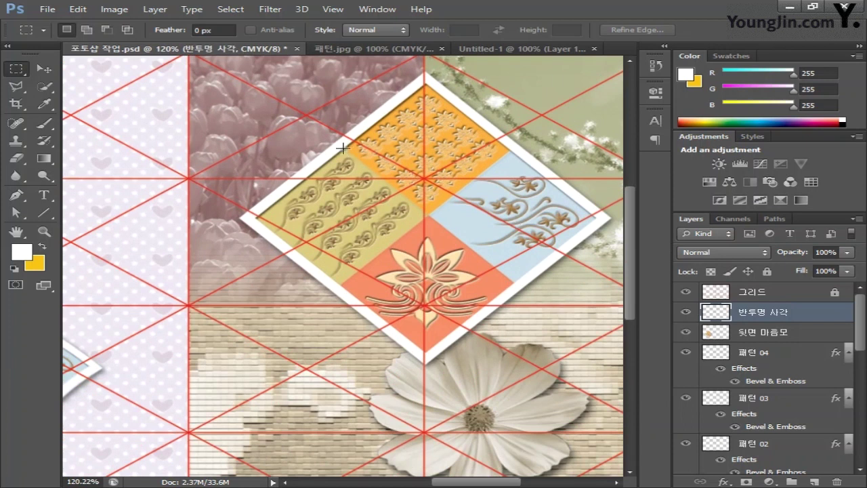
{"action": "left_click_drag", "start_coordinate": [339, 151], "coordinate": [510, 286]}
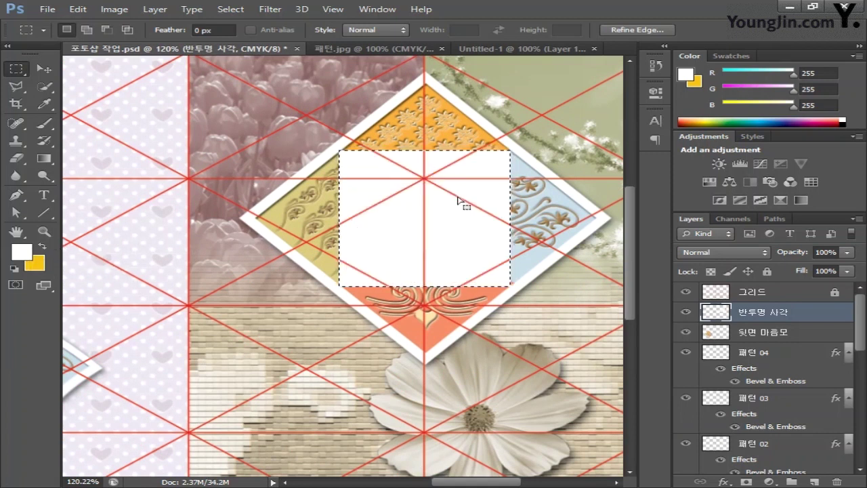
{"action": "left_click", "coordinate": [827, 253]}
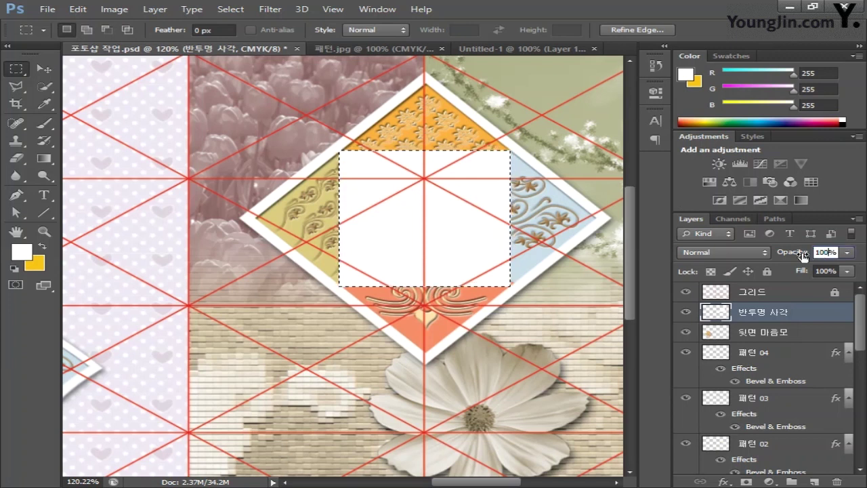
{"action": "type", "text": "75"}
{"action": "key", "text": "Return"}
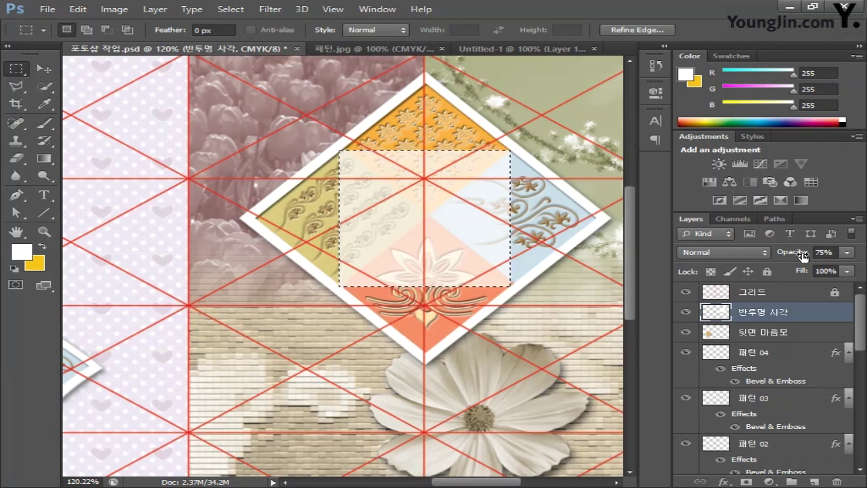
{"action": "key", "text": "ctrl+d"}
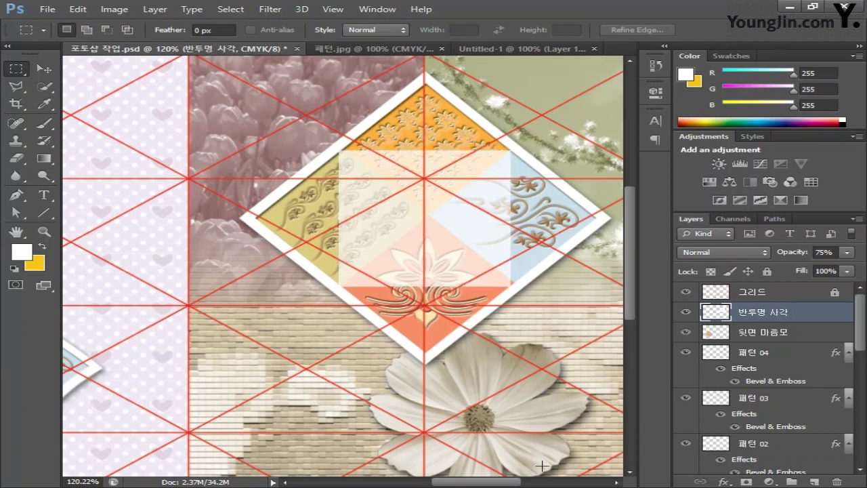
Switch to the Illustrator artwork and copy the Quilt lettering group.
{"action": "left_click", "coordinate": [390, 433]}
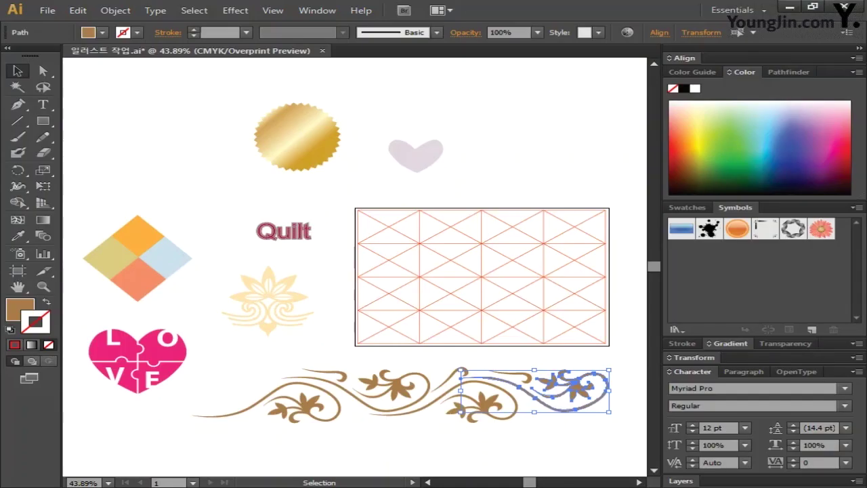
{"action": "left_click", "coordinate": [264, 252]}
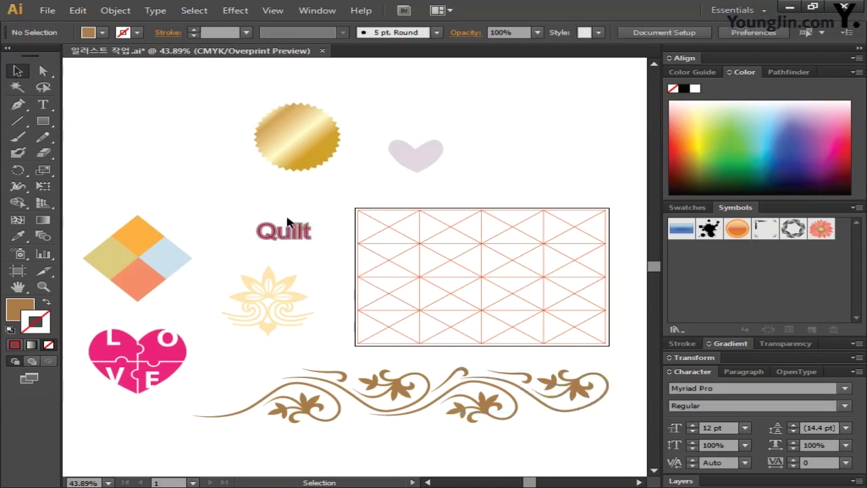
{"action": "left_click", "coordinate": [292, 233]}
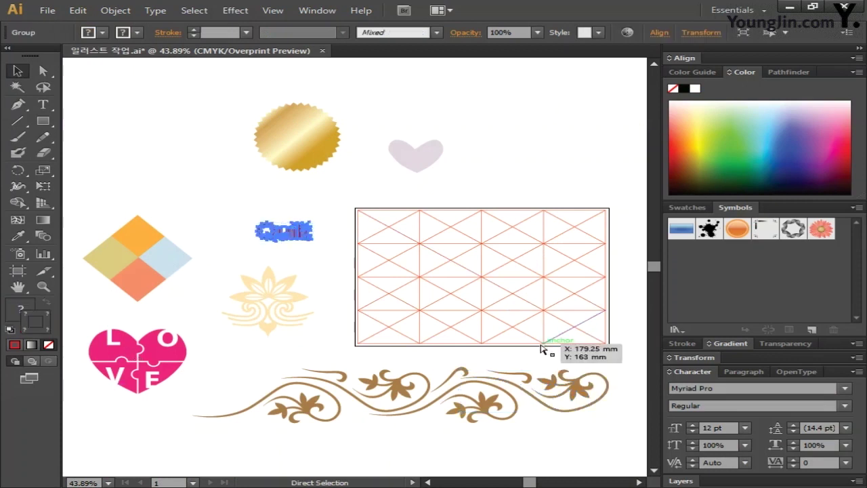
Paste the Quilt lettering as pixels into the Photoshop document and scale it down to fit centrally within the translucent white rectangle.
{"action": "left_click", "coordinate": [437, 434]}
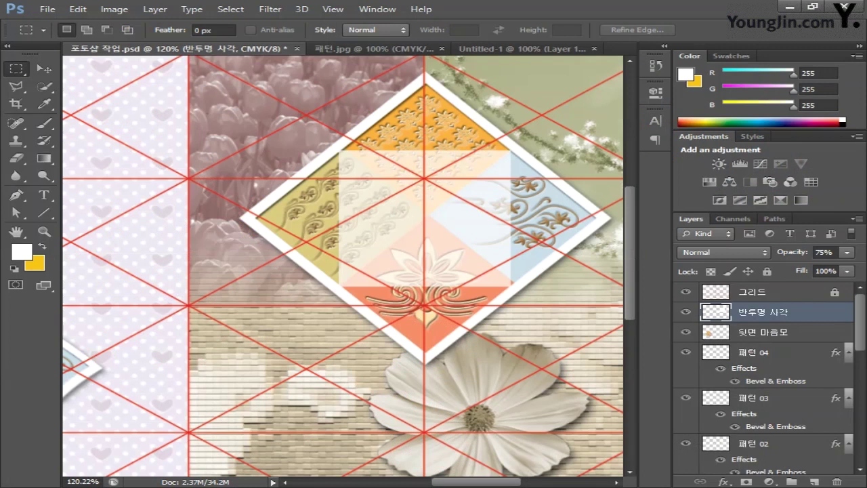
{"action": "key", "text": "ctrl+v"}
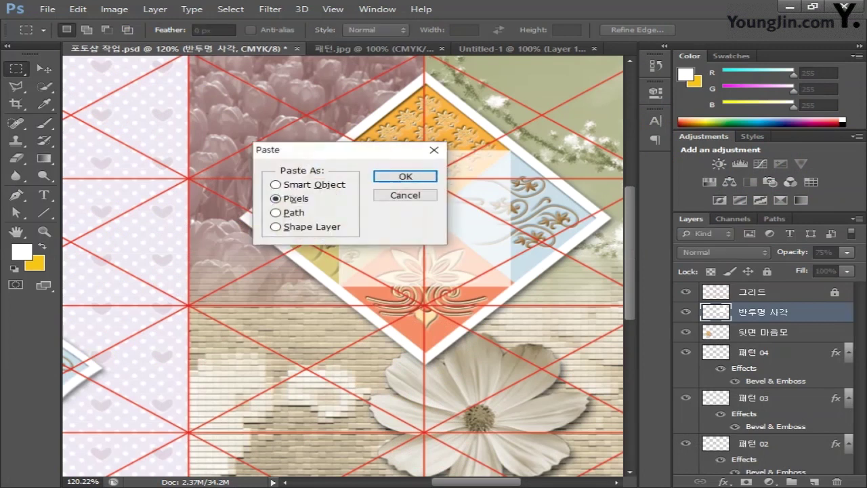
{"action": "left_click", "coordinate": [405, 176]}
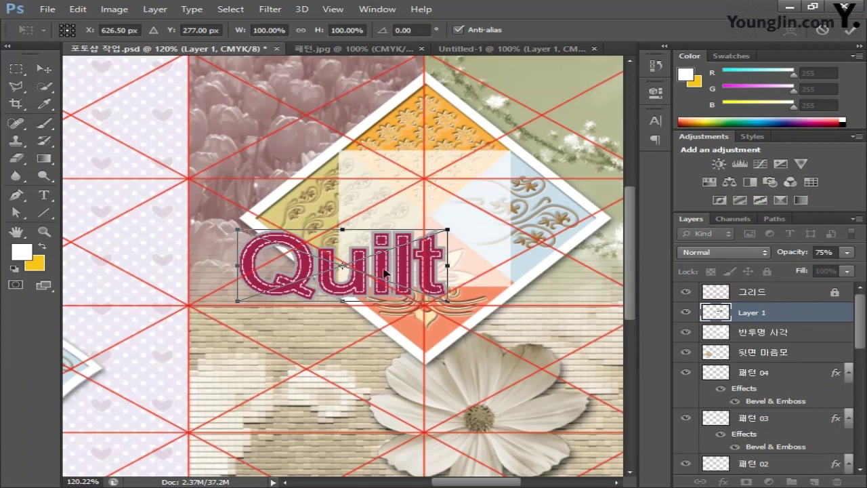
{"action": "left_click_drag", "start_coordinate": [384, 273], "coordinate": [455, 226]}
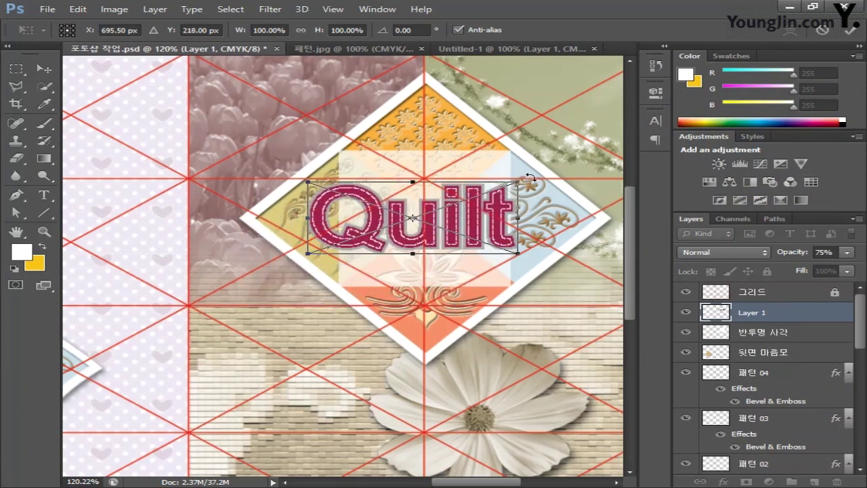
{"action": "mouse_move", "coordinate": [517, 182]}
{"action": "left_mouse_down"}
{"action": "mouse_move", "coordinate": [459, 201]}
{"action": "mouse_move", "coordinate": [486, 203]}
{"action": "mouse_move", "coordinate": [486, 213]}
{"action": "mouse_move", "coordinate": [504, 190]}
{"action": "left_mouse_up"}
{"action": "key", "text": "Return"}
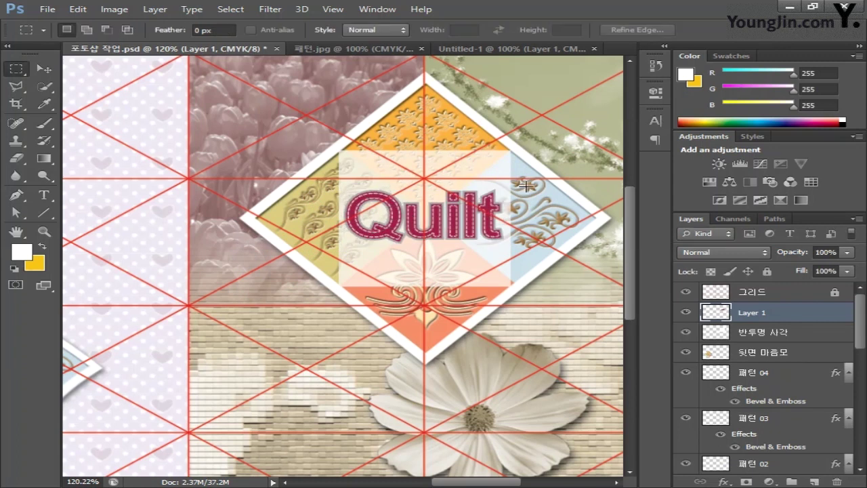
Rename the pasted Quilt lettering layer as 앞면 퀼트.
{"action": "double_click", "coordinate": [745, 312]}
{"action": "type", "text": "ㅇ"}
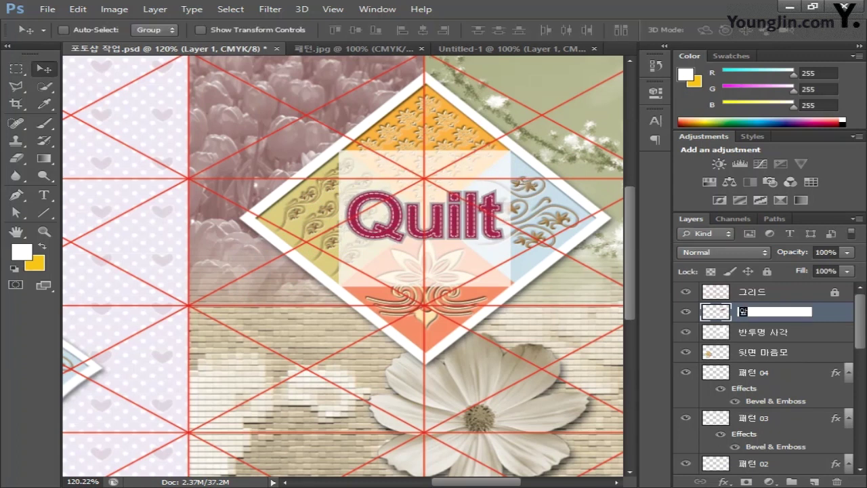
{"action": "type", "text": "면 ㅁㄹ트"}
{"action": "key", "text": "Return"}
{"action": "scroll", "coordinate": [280, 236], "scroll_direction": "down", "scroll_amount": 3}
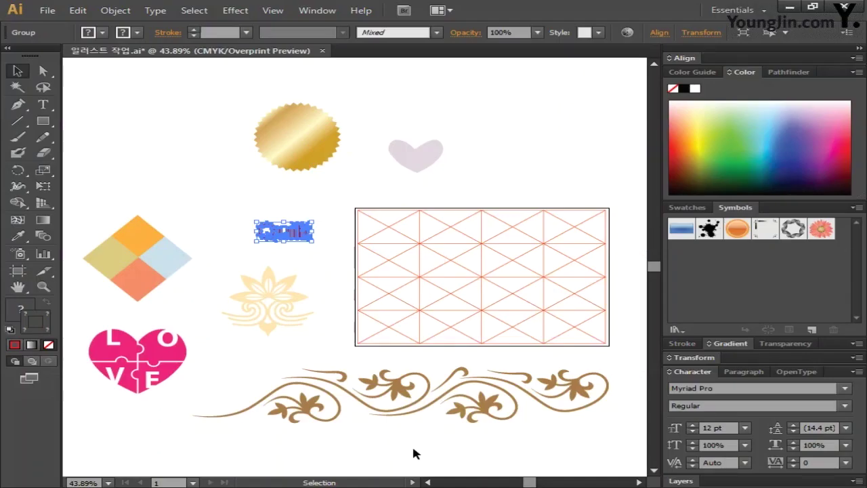
Copy the gold serrated label from the Illustrator artwork and paste it as pixels into the Photoshop layout.
{"action": "left_click", "coordinate": [414, 454]}
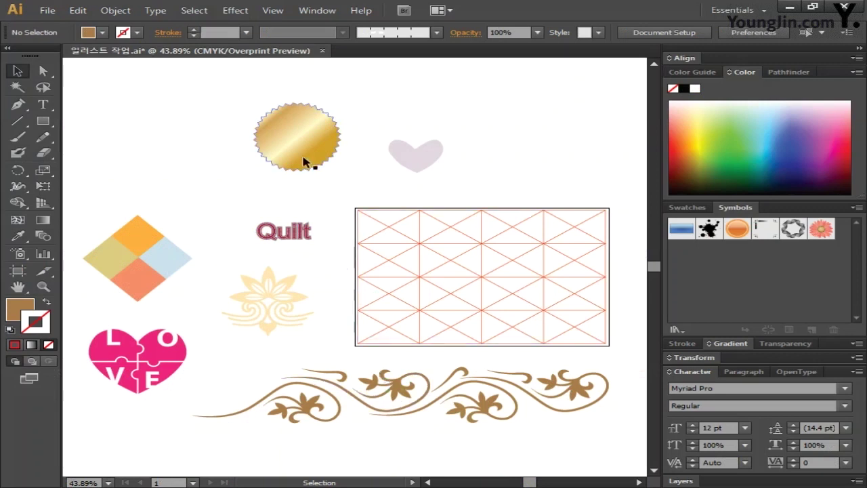
{"action": "left_click", "coordinate": [308, 167]}
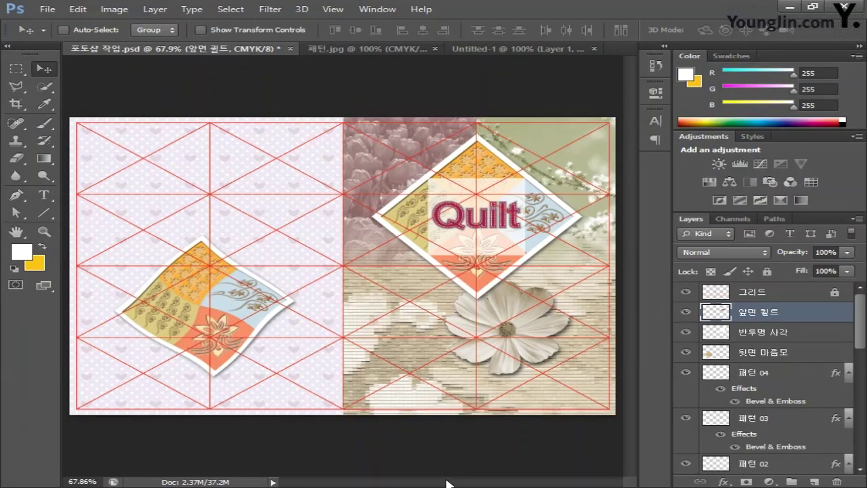
{"action": "key", "text": "ctrl+v"}
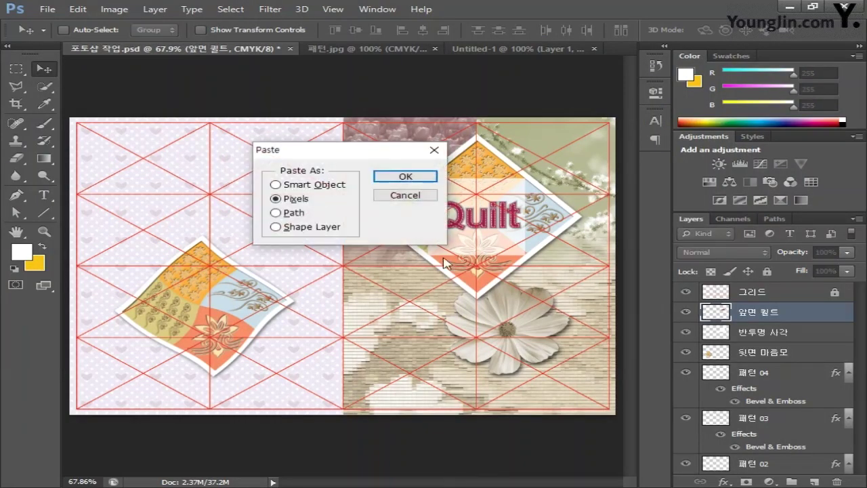
{"action": "left_click", "coordinate": [420, 178]}
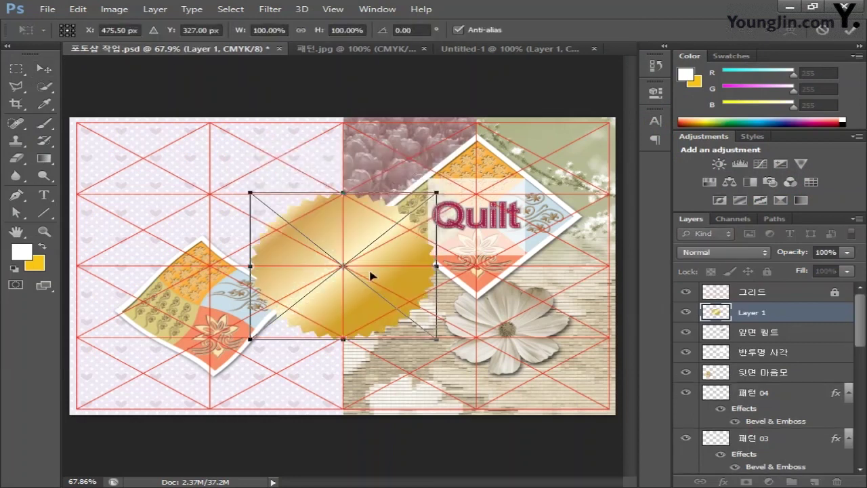
Scale the gold label down to about 31% and place it to the left of the white flower on the front cover.
{"action": "left_click_drag", "start_coordinate": [353, 266], "coordinate": [427, 340]}
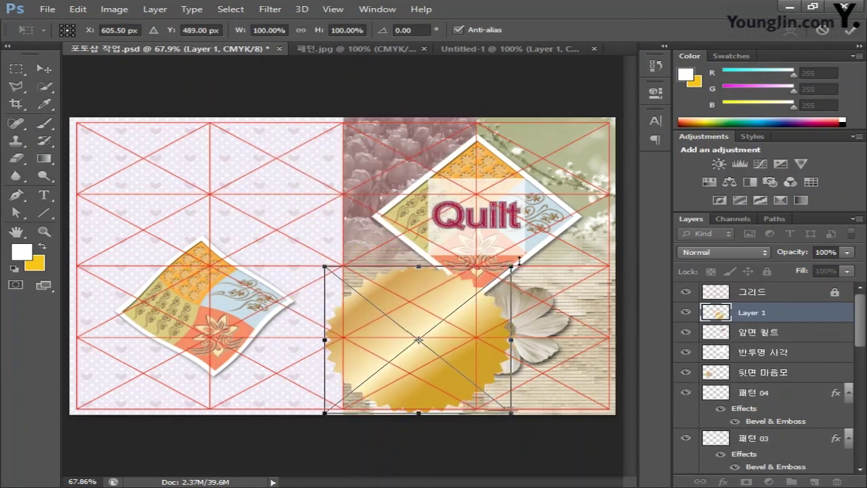
{"action": "left_click_drag", "start_coordinate": [513, 265], "coordinate": [414, 364]}
{"action": "mouse_move", "coordinate": [424, 328]}
{"action": "left_mouse_down"}
{"action": "mouse_move", "coordinate": [410, 354]}
{"action": "mouse_move", "coordinate": [432, 328]}
{"action": "left_mouse_up"}
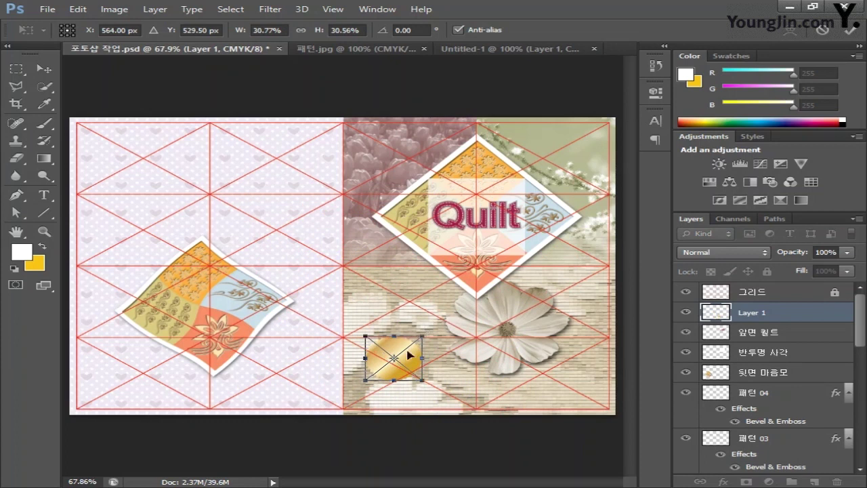
{"action": "left_click_drag", "start_coordinate": [400, 360], "coordinate": [395, 366]}
{"action": "key", "text": "Return"}
Rename the gold label's layer as 금박 라벨.
{"action": "double_click", "coordinate": [757, 311]}
{"action": "type", "text": "금"}
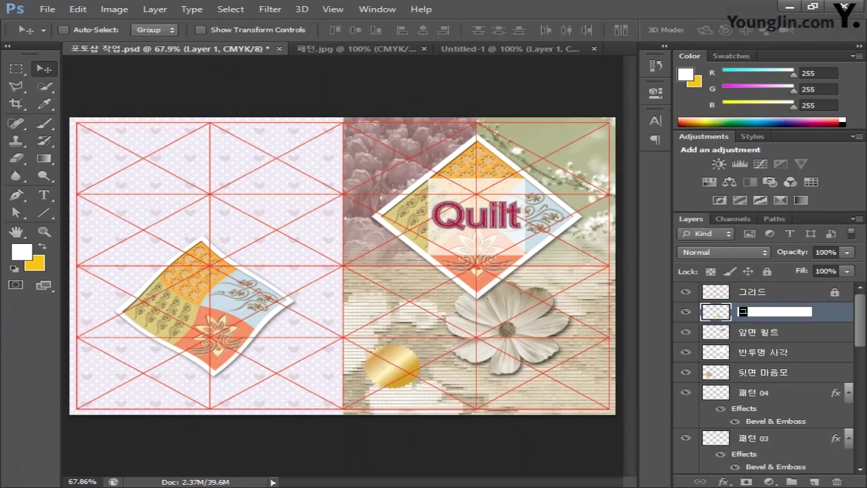
{"action": "type", "text": "ㅂ 라벨"}
{"action": "key", "text": "Return"}
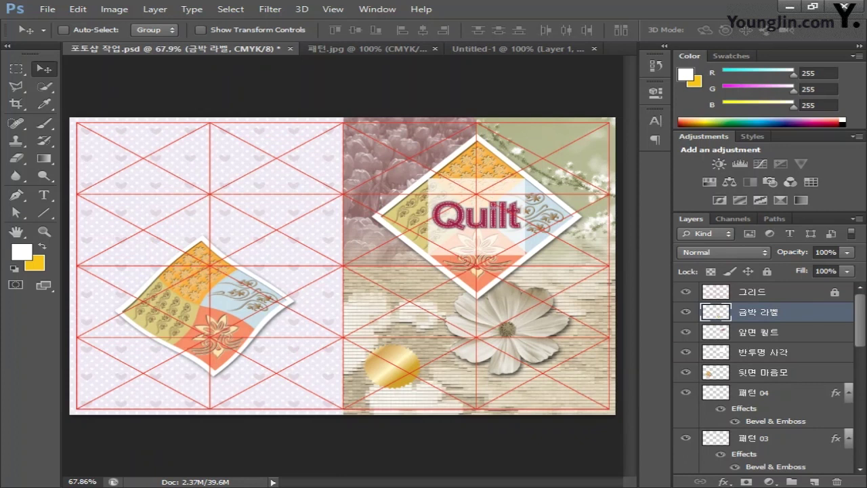
Add a drop shadow to the gold label layer with 60% opacity, 2 px distance and 1 px size.
{"action": "double_click", "coordinate": [841, 312]}
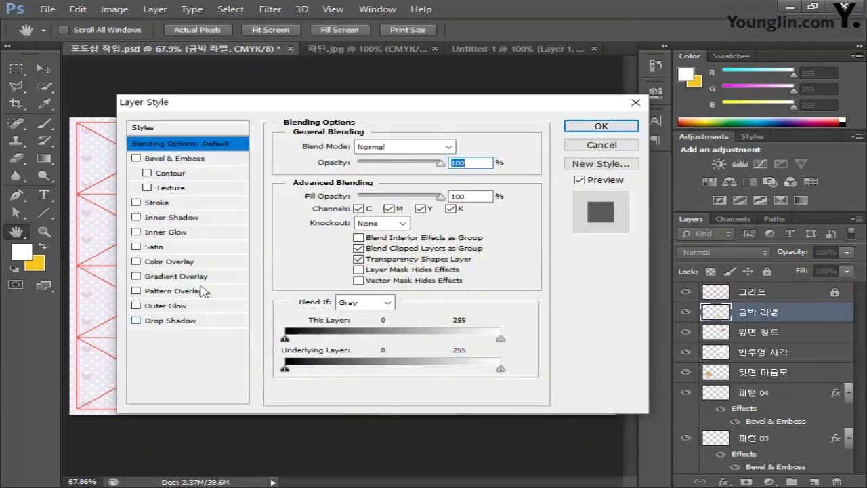
{"action": "left_click", "coordinate": [186, 321]}
{"action": "left_click_drag", "start_coordinate": [407, 163], "coordinate": [430, 163]}
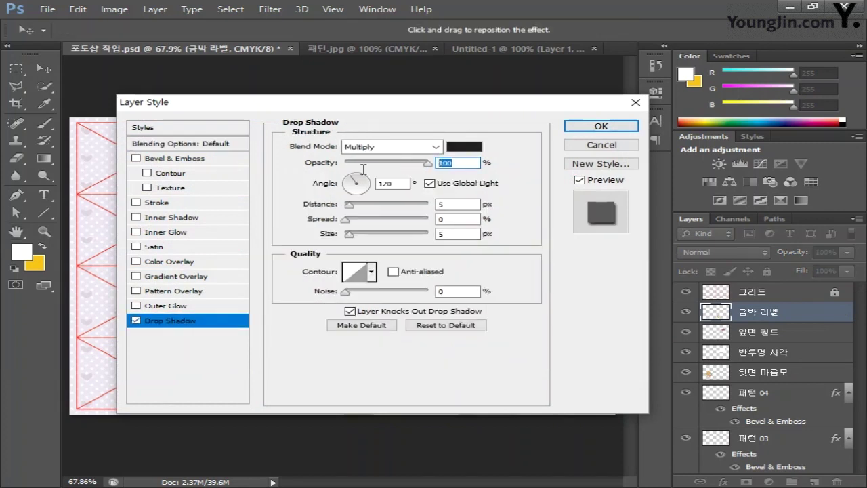
{"action": "type", "text": "60"}
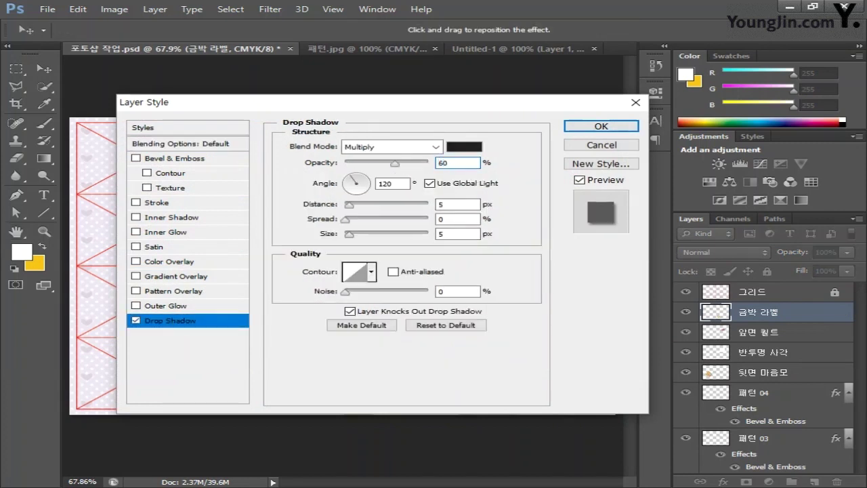
{"action": "key", "text": "Tab"}
{"action": "key", "text": "Tab"}
{"action": "type", "text": "2"}
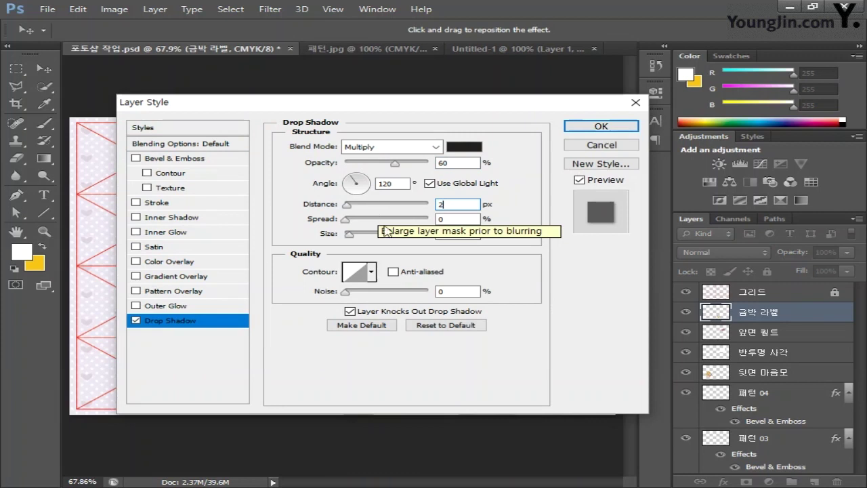
{"action": "key", "text": "Tab"}
{"action": "key", "text": "Tab"}
{"action": "type", "text": "1"}
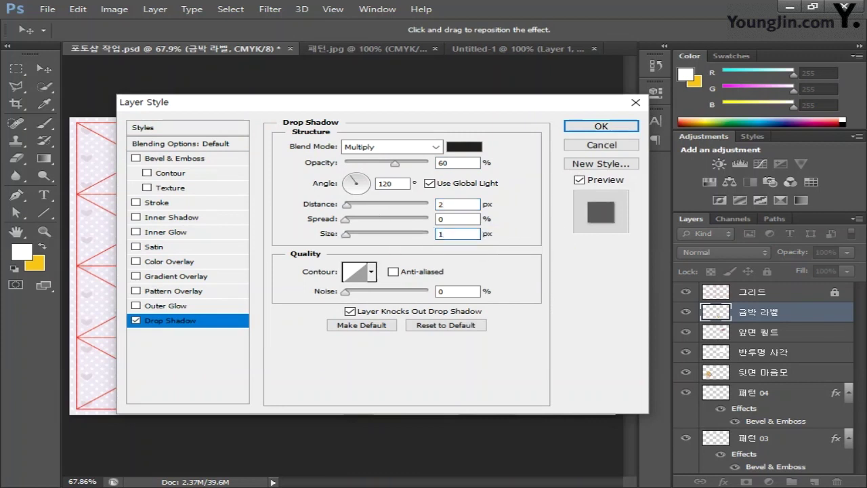
{"action": "left_click", "coordinate": [606, 126]}
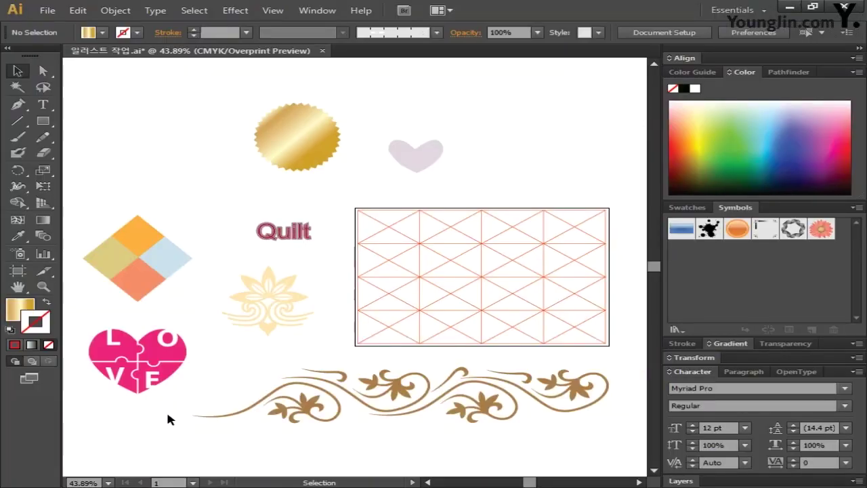
Copy the pink LOVE heart from Illustrator, paste it as pixels into the layout and shrink it into the back cover's lower-left corner.
{"action": "left_click", "coordinate": [161, 340]}
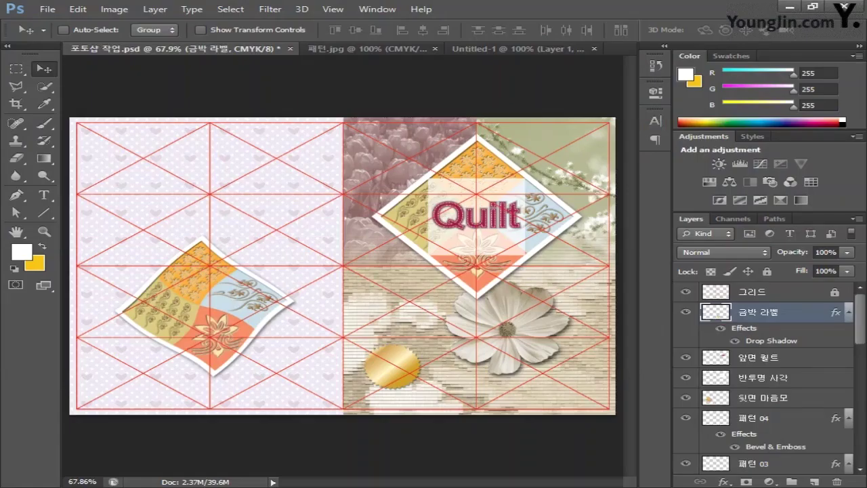
{"action": "key", "text": "ctrl+v"}
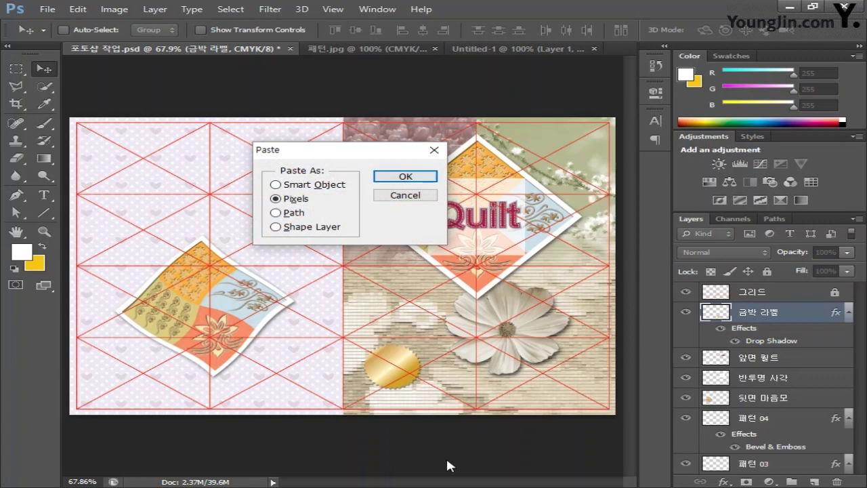
{"action": "left_click", "coordinate": [408, 174]}
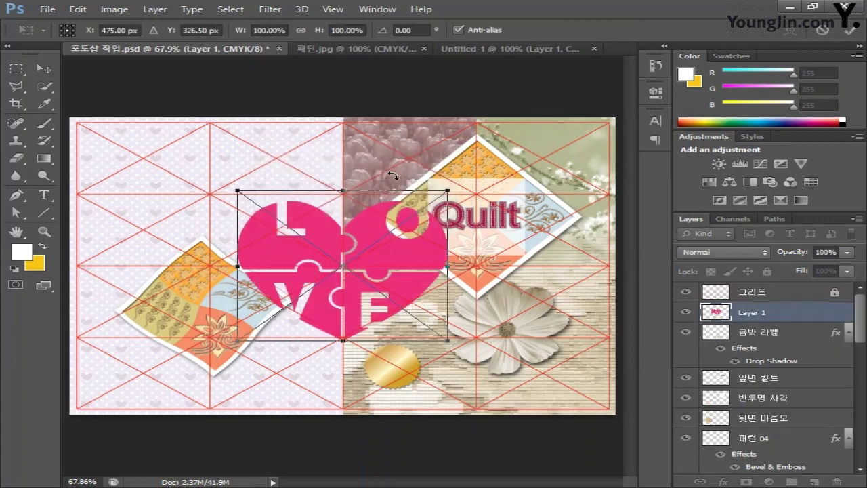
{"action": "left_click_drag", "start_coordinate": [379, 241], "coordinate": [267, 284]}
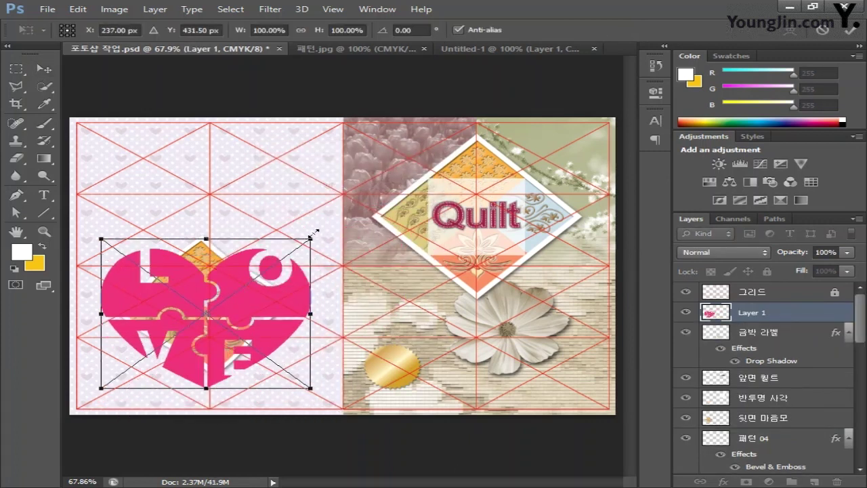
{"action": "left_click_drag", "start_coordinate": [310, 239], "coordinate": [137, 363]}
{"action": "key", "text": "Return"}
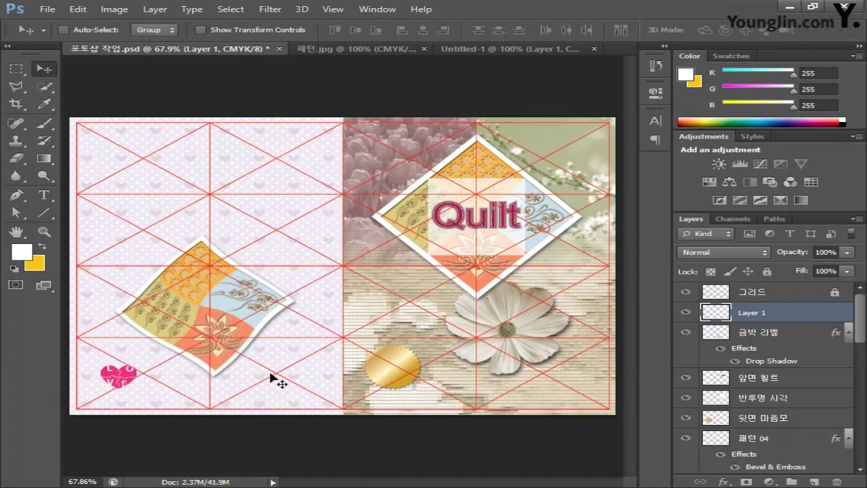
Rename the LOVE heart layer as 뒷면 러브퀼트 and set its opacity to 90%.
{"action": "double_click", "coordinate": [764, 312]}
{"action": "type", "text": "뒷면 퀼트"}
{"action": "key", "text": "Return"}
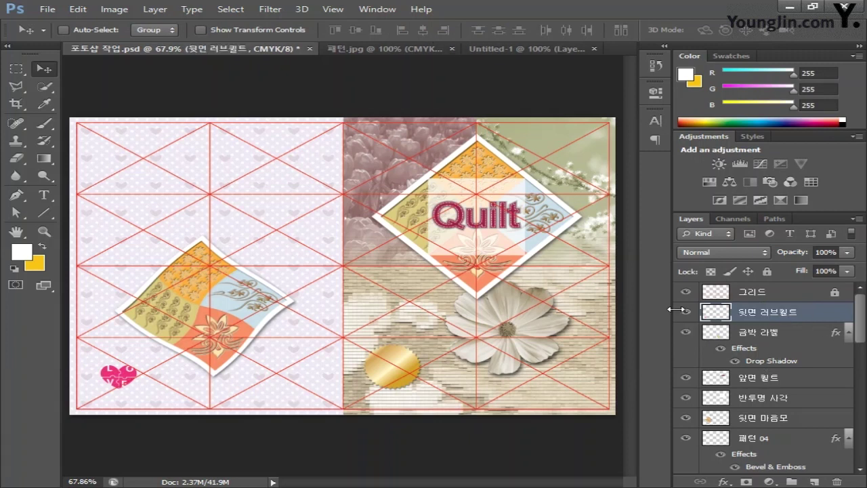
{"action": "left_click", "coordinate": [825, 252]}
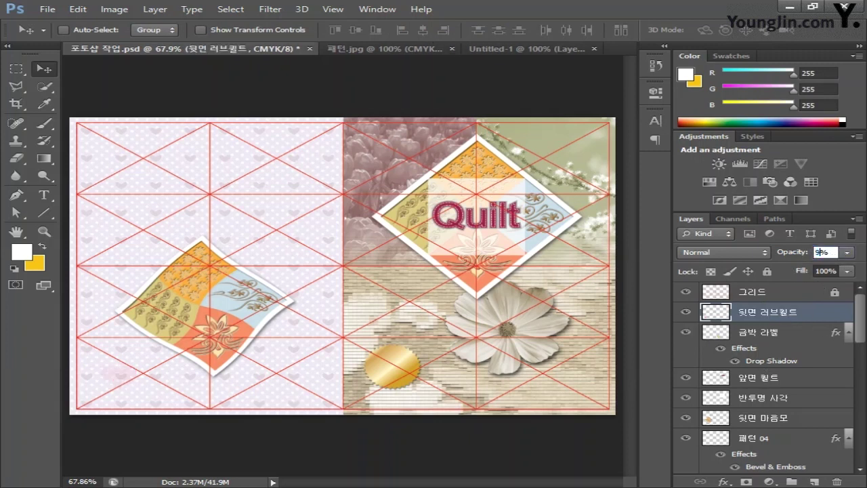
{"action": "type", "text": "90"}
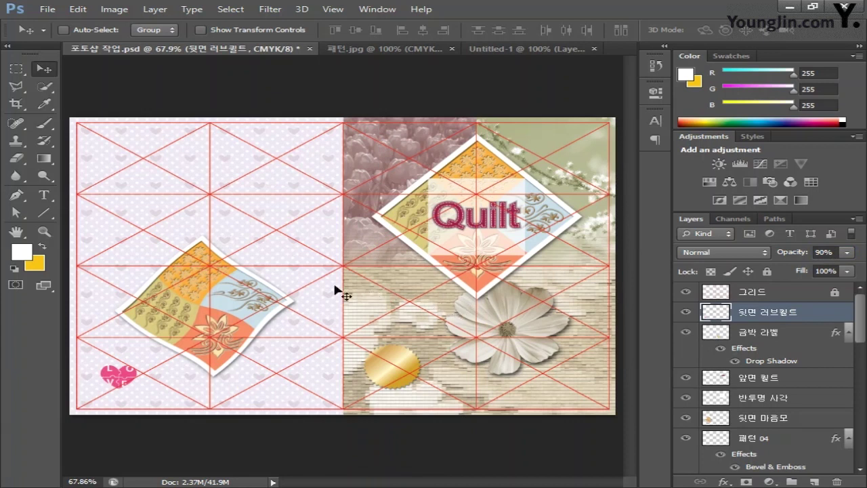
Show the rulers and place vertical guides at about 11 and 13 around the central fold, plus three horizontal guides dividing the page height.
{"action": "left_click", "coordinate": [332, 9]}
{"action": "mouse_move", "coordinate": [378, 8]}
{"action": "mouse_move", "coordinate": [332, 9]}
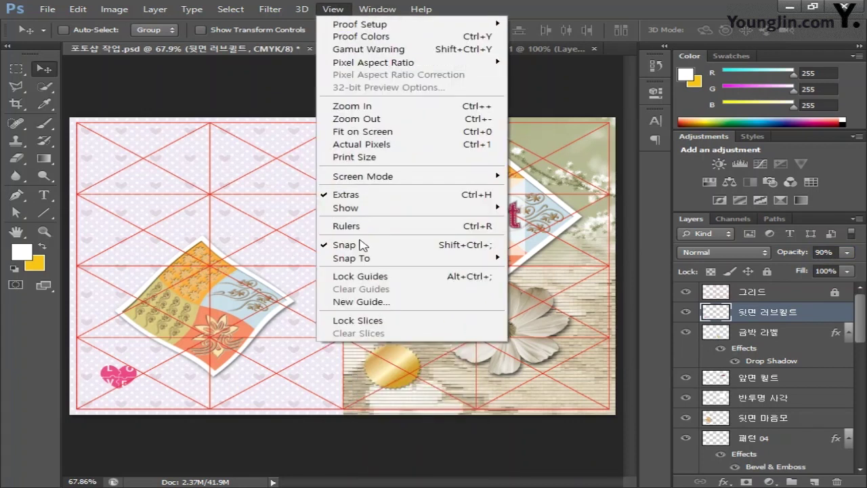
{"action": "left_click", "coordinate": [384, 227]}
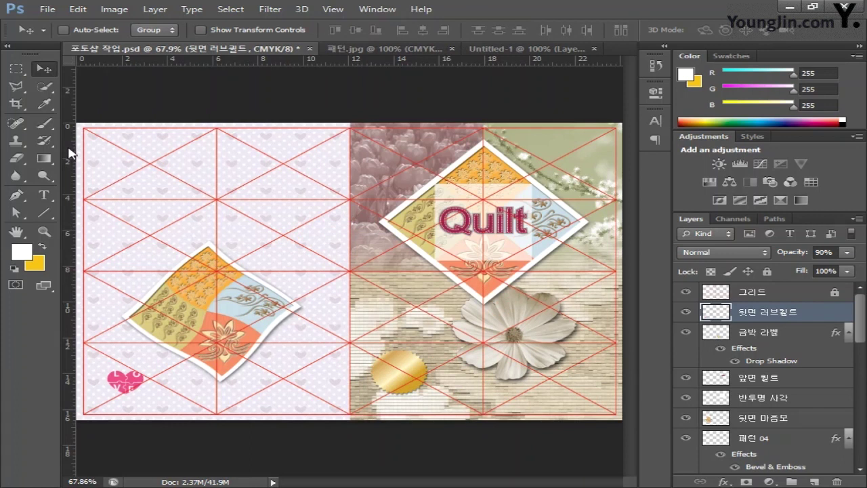
{"action": "left_click_drag", "start_coordinate": [70, 153], "coordinate": [241, 165]}
{"action": "left_click_drag", "start_coordinate": [285, 171], "coordinate": [373, 180]}
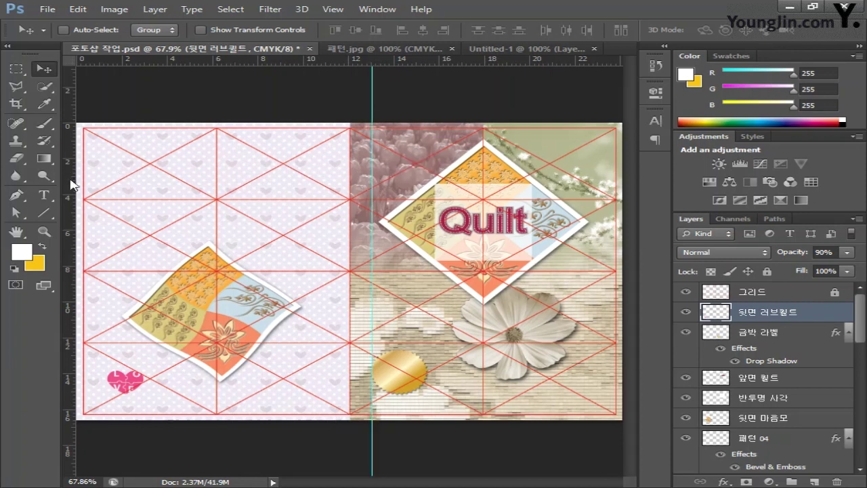
{"action": "left_click_drag", "start_coordinate": [75, 186], "coordinate": [327, 176]}
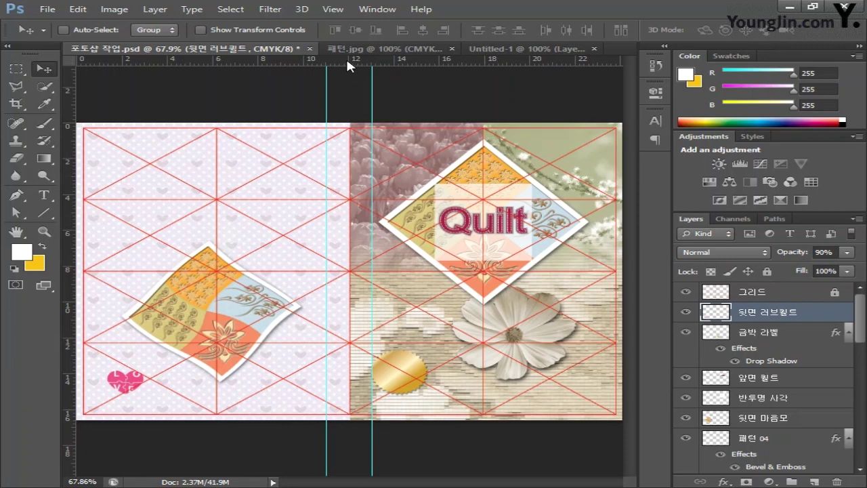
{"action": "left_click_drag", "start_coordinate": [347, 56], "coordinate": [350, 364]}
{"action": "left_click_drag", "start_coordinate": [301, 59], "coordinate": [336, 231]}
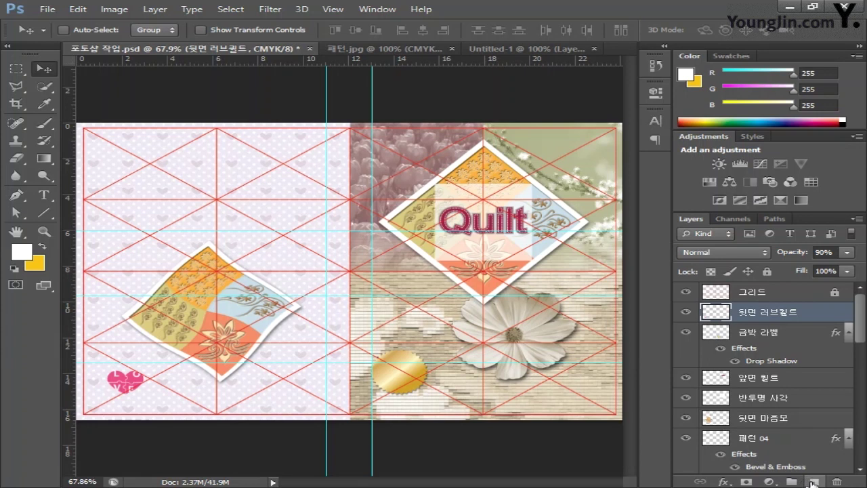
Add a new layer above the LOVE heart layer and name it 옆면 배경 01.
{"action": "left_click", "coordinate": [813, 483]}
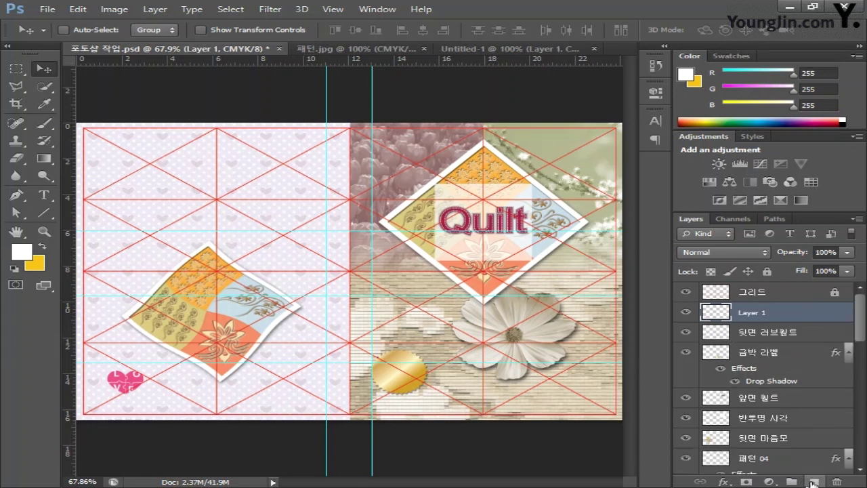
{"action": "double_click", "coordinate": [755, 312]}
{"action": "type", "text": "앞"}
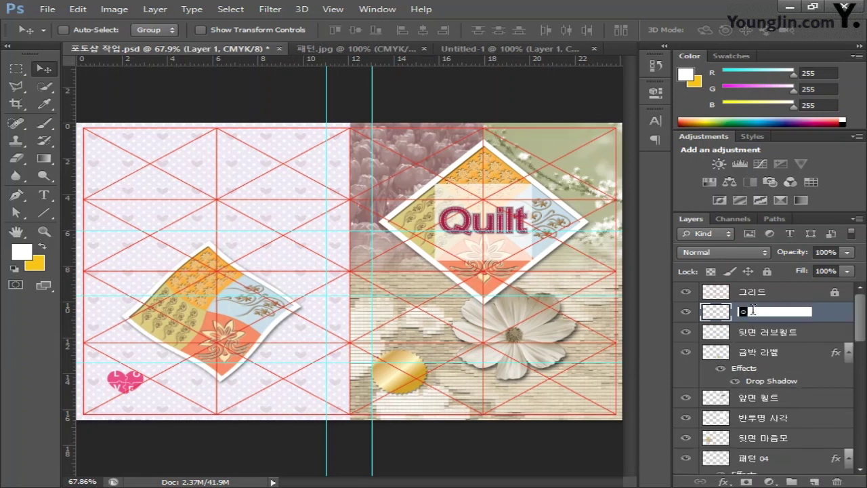
{"action": "type", "text": "면 배경 01"}
{"action": "key", "text": "Return"}
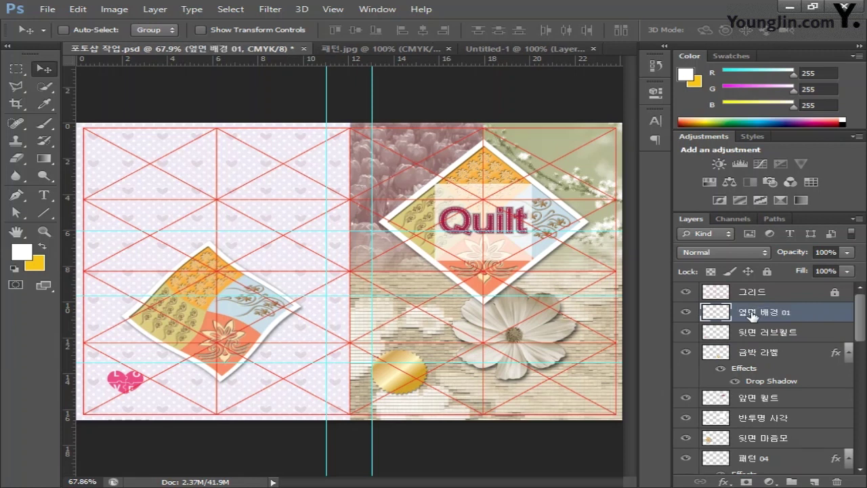
Move both vertical guides closer to the central fold and marquee-select the strip between them from the page's top edge to the first horizontal guide.
{"action": "left_click", "coordinate": [16, 69]}
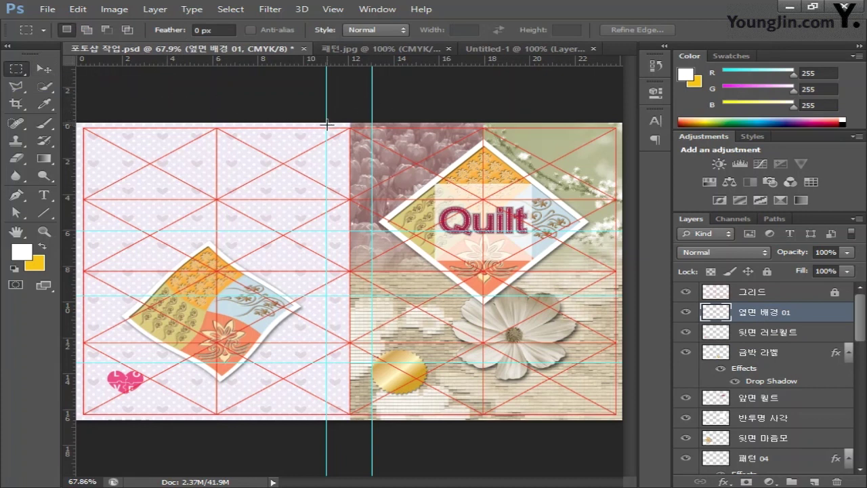
{"action": "key", "text": "v"}
{"action": "left_click_drag", "start_coordinate": [327, 77], "coordinate": [365, 76]}
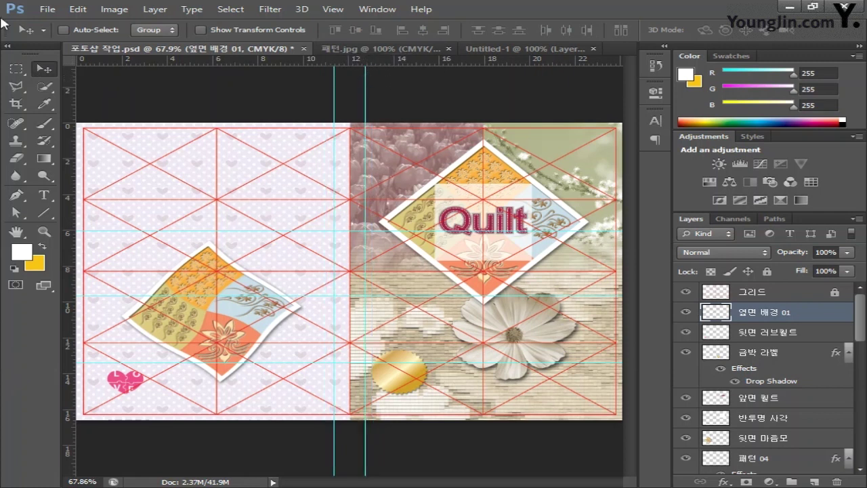
{"action": "key", "text": "m"}
{"action": "left_click_drag", "start_coordinate": [335, 123], "coordinate": [365, 230]}
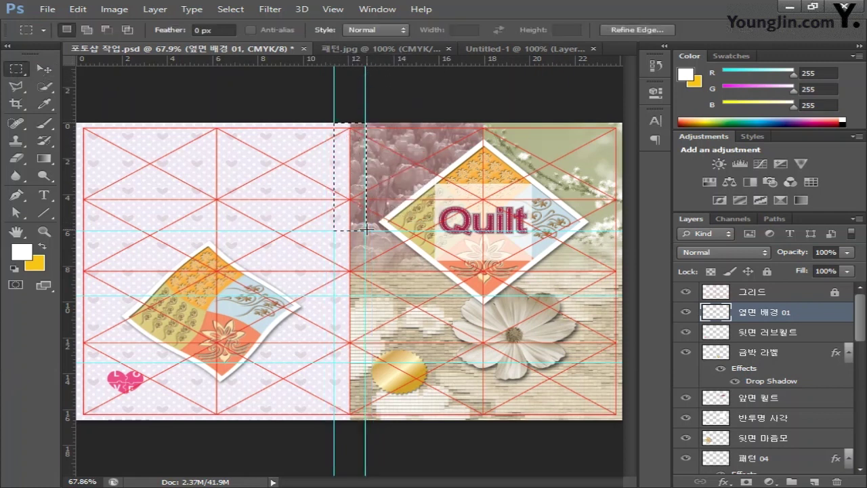
Set the foreground colour to orange with CMYK values C 0, M 35, Y 85, K 0.
{"action": "left_click", "coordinate": [21, 255]}
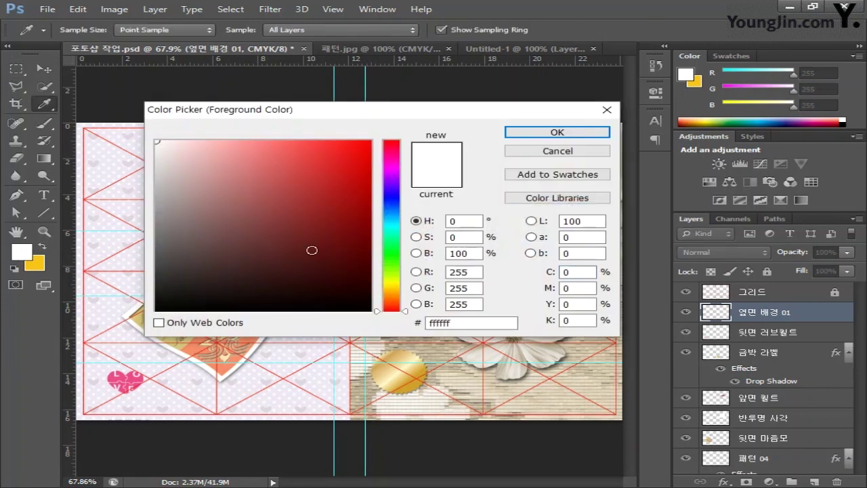
{"action": "left_click", "coordinate": [566, 272]}
{"action": "key", "text": "Tab"}
{"action": "type", "text": "35"}
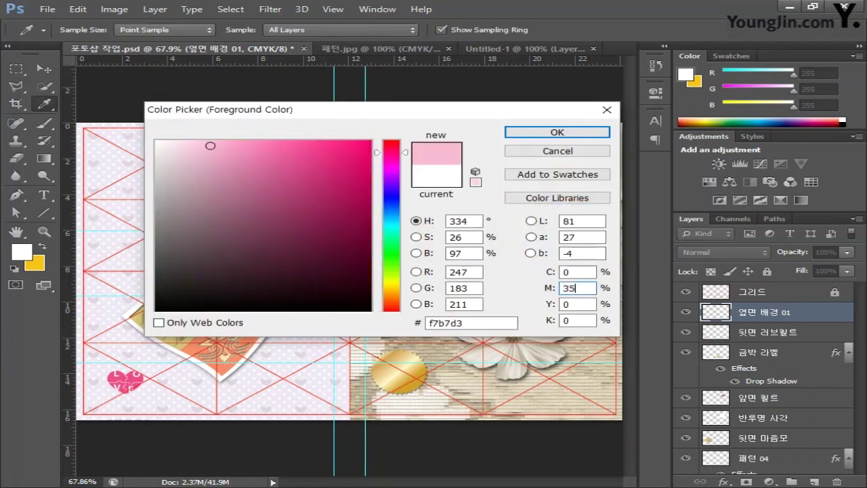
{"action": "key", "text": "Tab"}
{"action": "type", "text": "85"}
{"action": "key", "text": "Tab"}
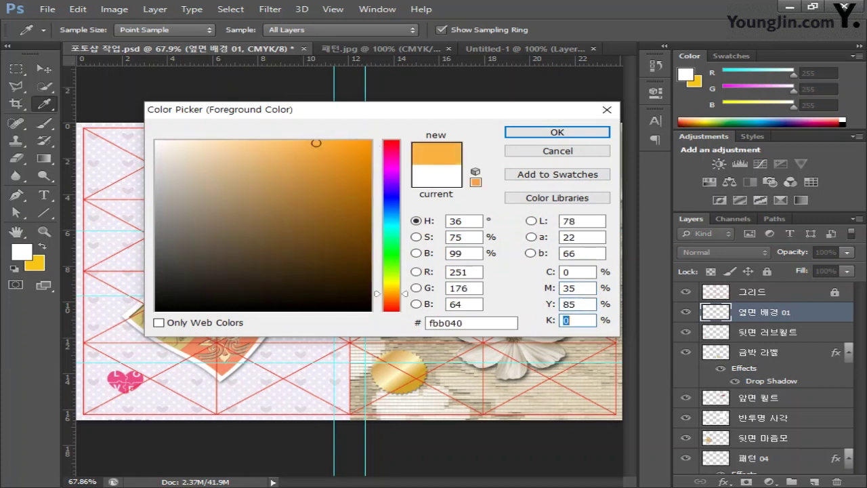
{"action": "left_click", "coordinate": [557, 132]}
Set the background colour to dark crimson with CMYK values C 30, M 100, Y 60, K 20.
{"action": "left_click", "coordinate": [35, 263]}
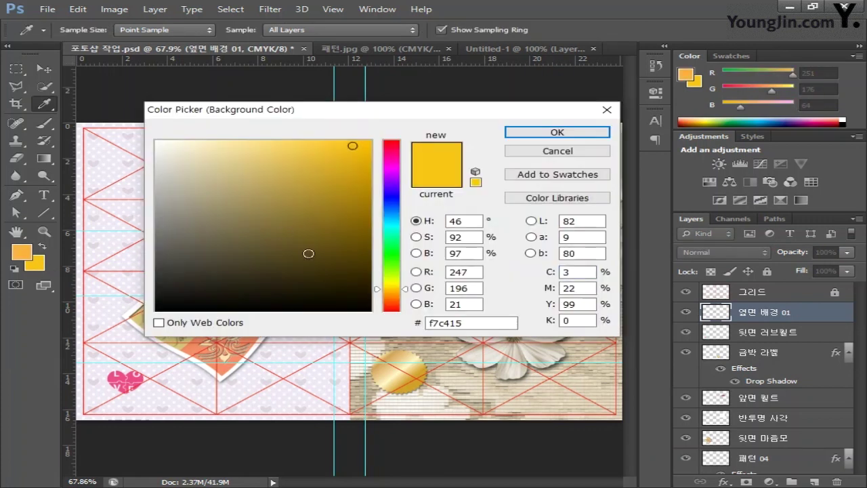
{"action": "left_click", "coordinate": [576, 271]}
{"action": "type", "text": "30"}
{"action": "key", "text": "Tab"}
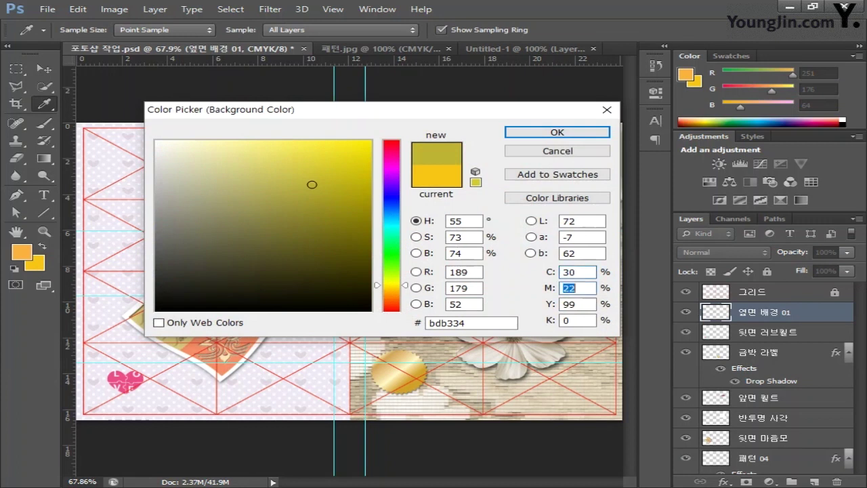
{"action": "type", "text": "100"}
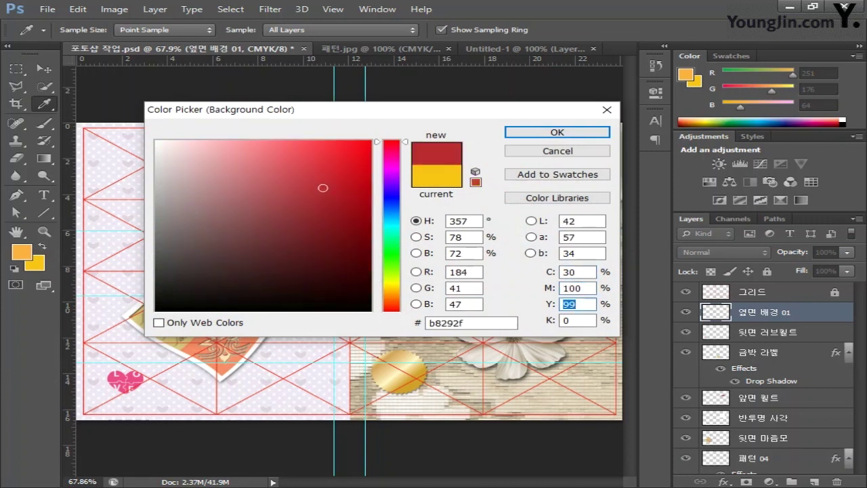
{"action": "type", "text": "60"}
{"action": "type", "text": "20"}
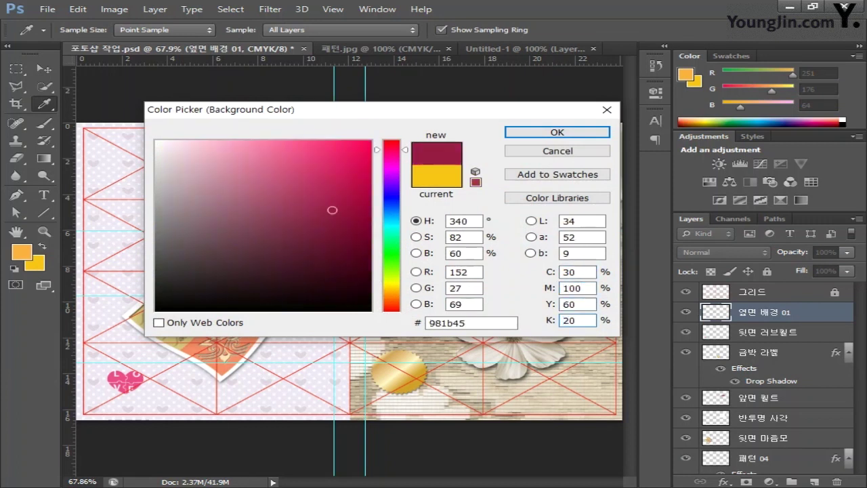
{"action": "key", "text": "Return"}
{"action": "key", "text": "m"}
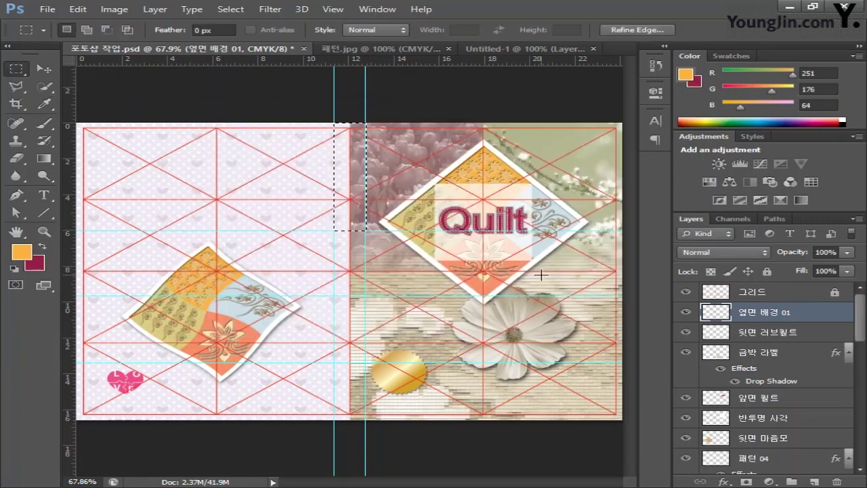
Fill the selected uppermost spine section with a linear gradient running upward from orange to crimson, and clear the selection.
{"action": "left_click", "coordinate": [50, 161]}
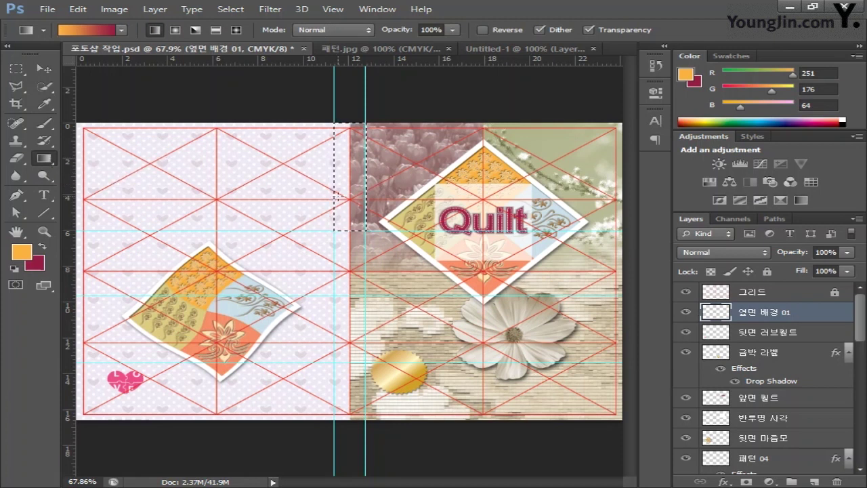
{"action": "left_click_drag", "start_coordinate": [349, 217], "coordinate": [357, 138]}
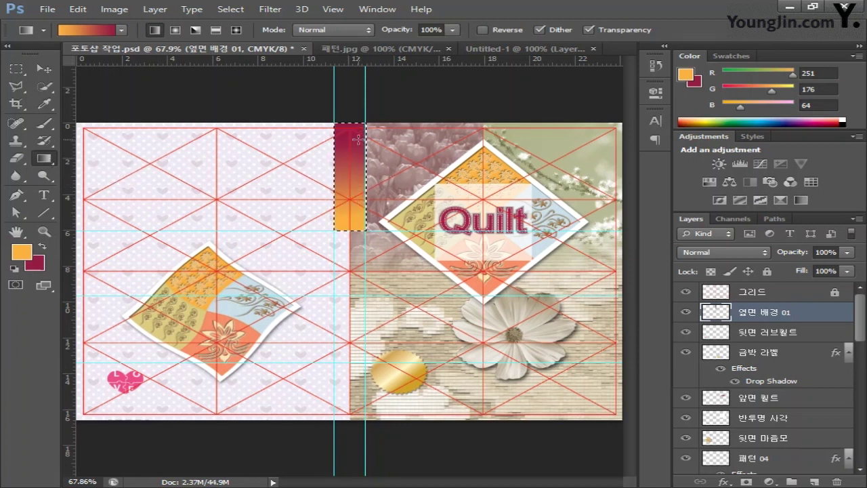
{"action": "key", "text": "ctrl+d"}
Marquee-select the spine section between the first and second horizontal guides and add a new layer.
{"action": "left_click", "coordinate": [19, 75]}
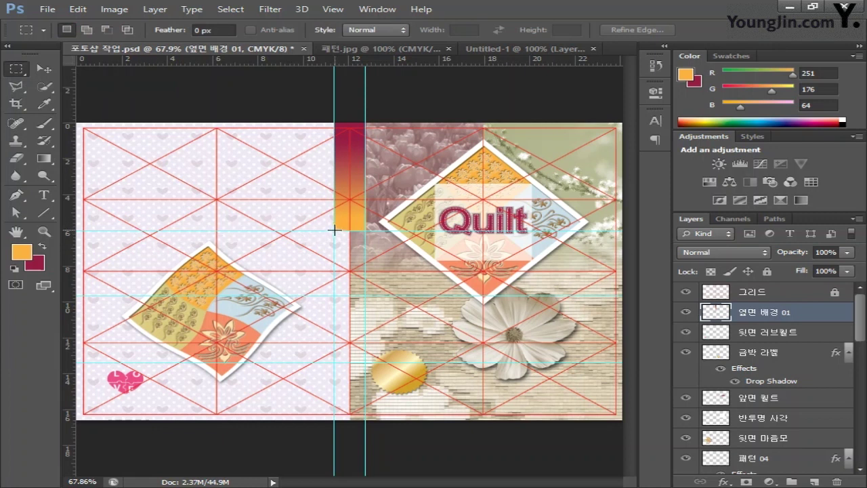
{"action": "left_click_drag", "start_coordinate": [334, 231], "coordinate": [366, 296]}
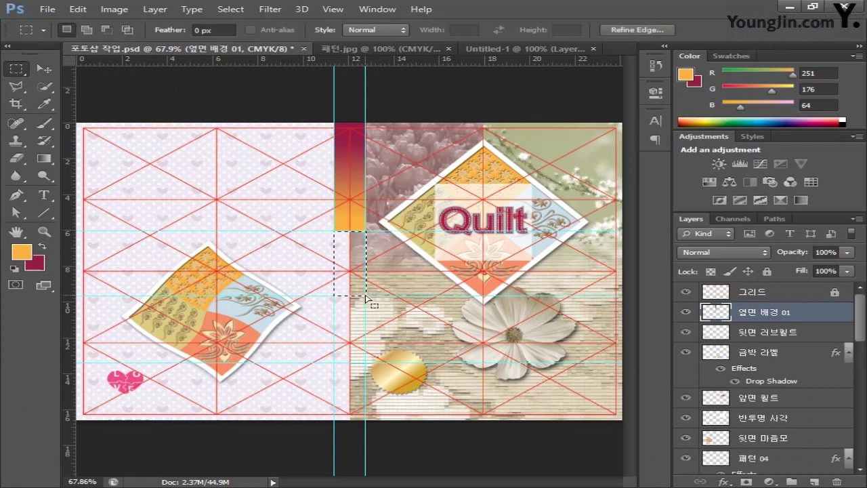
{"action": "left_click", "coordinate": [816, 483]}
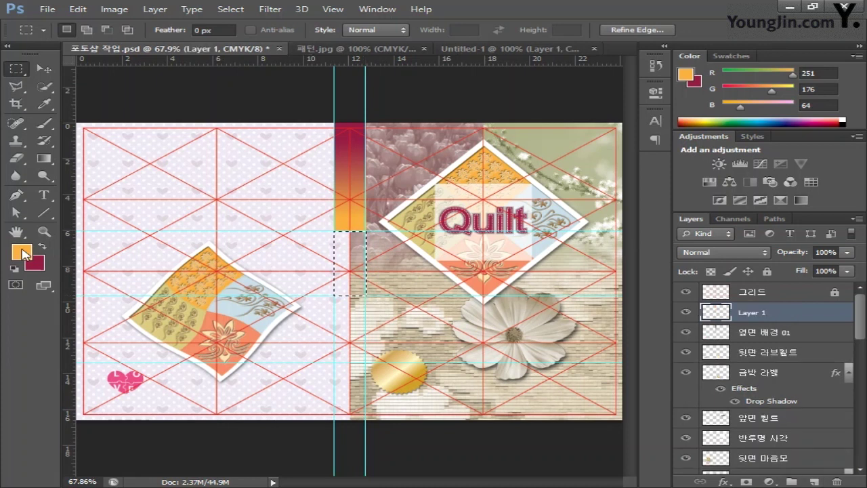
Set the foreground colour to white with C, M, Y and K all 0, fill the second spine section, and deselect.
{"action": "left_click", "coordinate": [22, 253]}
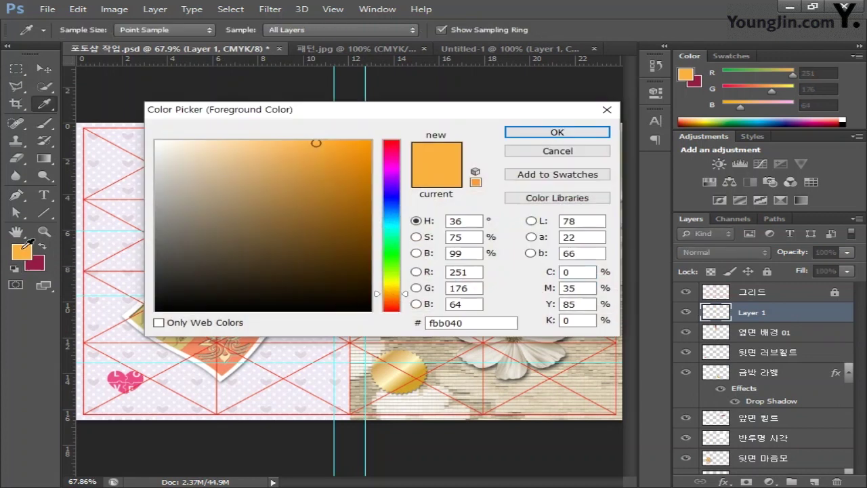
{"action": "double_click", "coordinate": [578, 288]}
{"action": "type", "text": "0"}
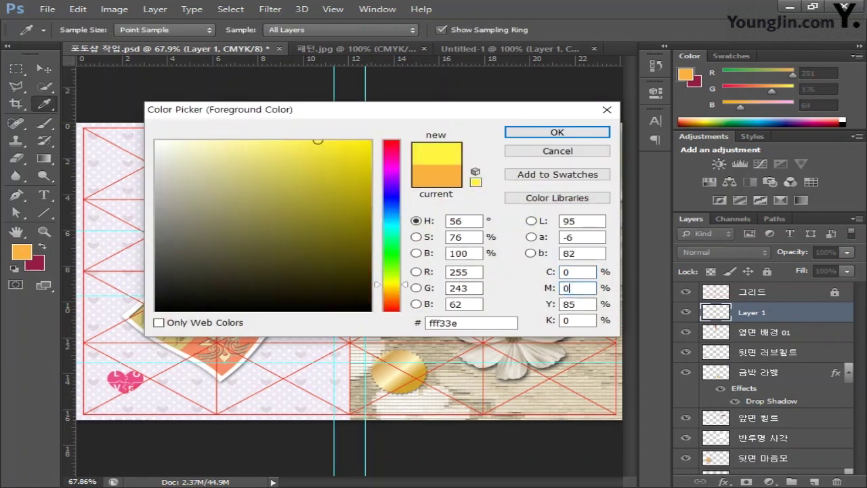
{"action": "key", "text": "Tab"}
{"action": "type", "text": "0"}
{"action": "key", "text": "Tab"}
{"action": "left_click", "coordinate": [556, 131]}
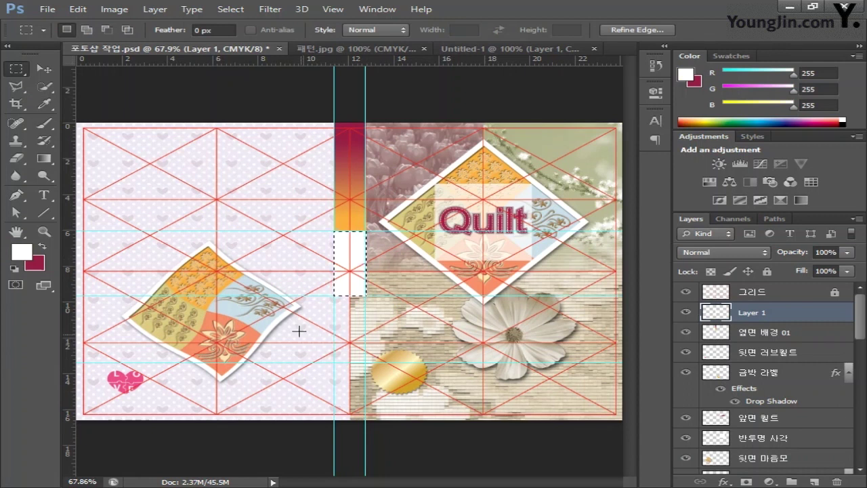
{"action": "key", "text": "ctrl+d"}
Add a new layer and marquee-select the spine section between the second and third horizontal guides.
{"action": "key", "text": "ctrl+shift+alt+n"}
{"action": "left_click_drag", "start_coordinate": [334, 299], "coordinate": [364, 362]}
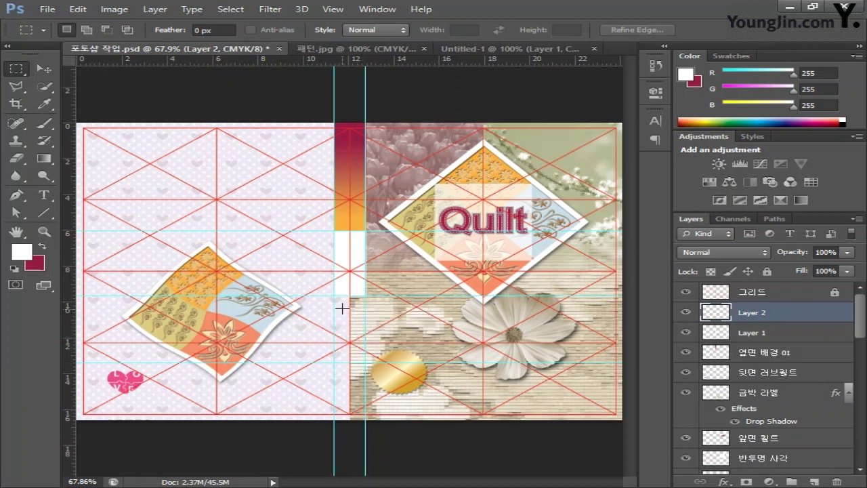
{"action": "left_click_drag", "start_coordinate": [334, 297], "coordinate": [363, 363]}
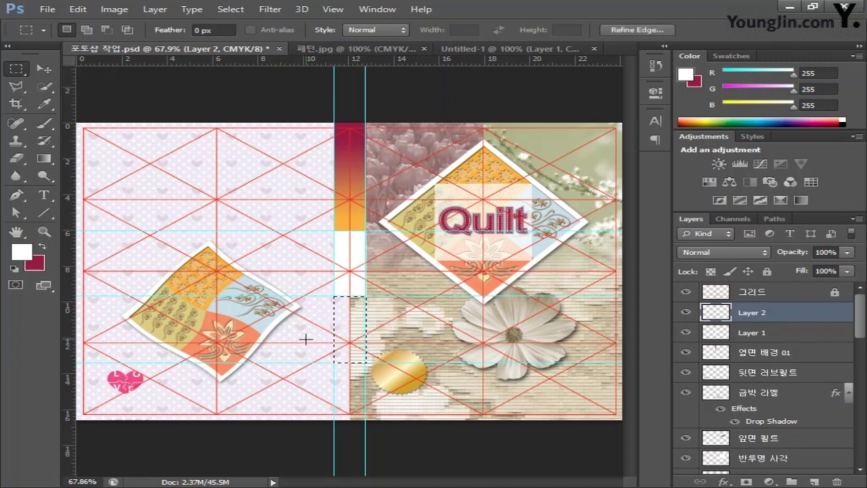
Set the foreground colour to C 30, M 100, Y 60, K 15 and fill the selected third spine section with it.
{"action": "left_click", "coordinate": [21, 251]}
{"action": "type", "text": "30"}
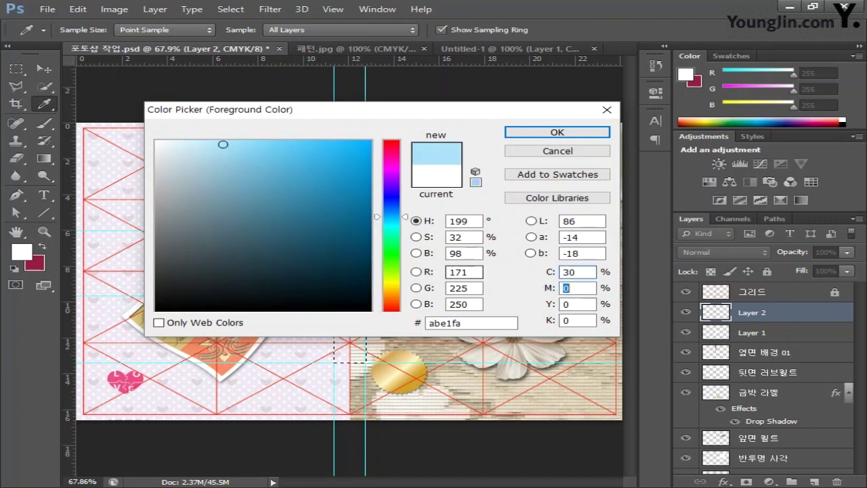
{"action": "key", "text": "Tab"}
{"action": "type", "text": "100"}
{"action": "key", "text": "Tab"}
{"action": "type", "text": "60"}
{"action": "key", "text": "Tab"}
{"action": "type", "text": "15"}
{"action": "left_click", "coordinate": [588, 133]}
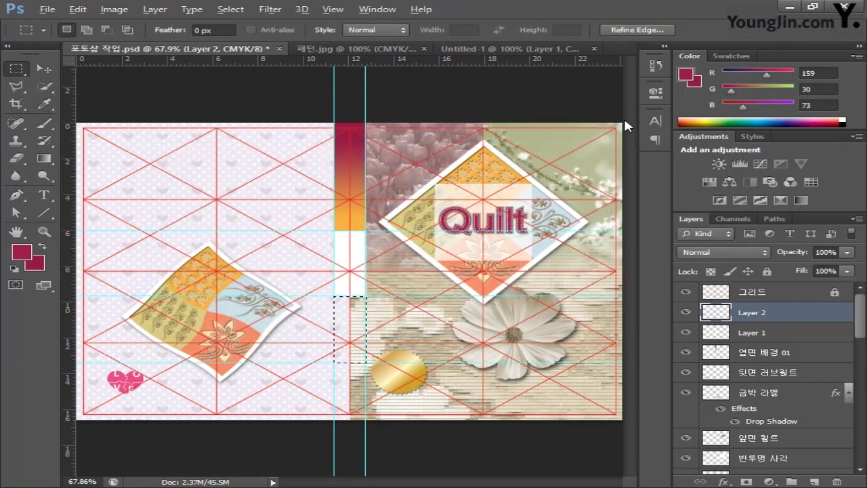
{"action": "key", "text": "alt+BackSpace"}
Marquee-select the spine section from the third horizontal guide to the page's lower edge and add a new layer.
{"action": "left_click_drag", "start_coordinate": [334, 348], "coordinate": [366, 420]}
{"action": "left_click", "coordinate": [815, 482]}
Set the foreground colour to light grey C 0, M 0, Y 0, K 15, fill the lowest spine section, and deselect.
{"action": "left_click", "coordinate": [21, 252]}
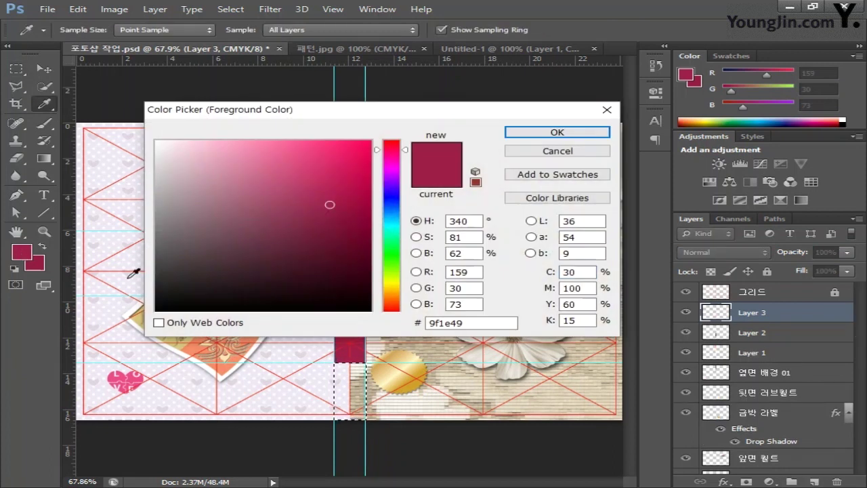
{"action": "key", "text": "shift+Tab"}
{"action": "key", "text": "shift+Tab"}
{"action": "key", "text": "shift+Tab"}
{"action": "type", "text": "0"}
{"action": "key", "text": "Tab"}
{"action": "type", "text": "0"}
{"action": "key", "text": "Tab"}
{"action": "type", "text": "0"}
{"action": "key", "text": "Tab"}
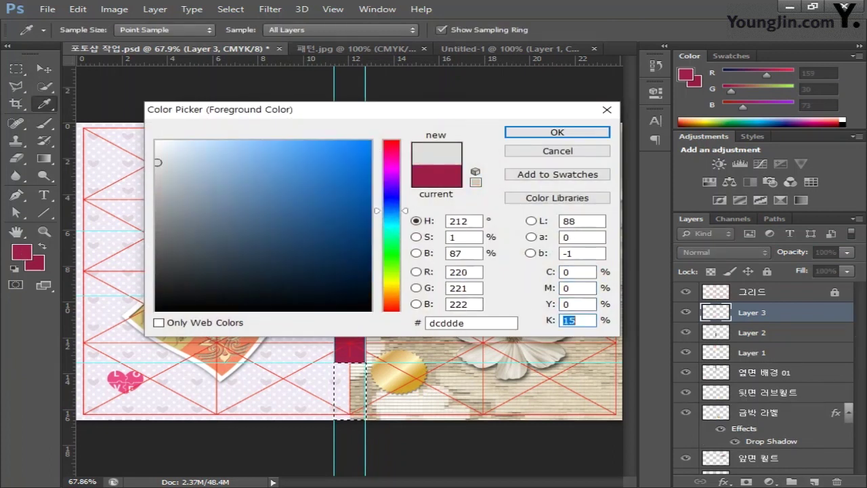
{"action": "left_click", "coordinate": [577, 133]}
{"action": "key", "text": "m"}
{"action": "key", "text": "alt+BackSpace"}
{"action": "key", "text": "ctrl+d"}
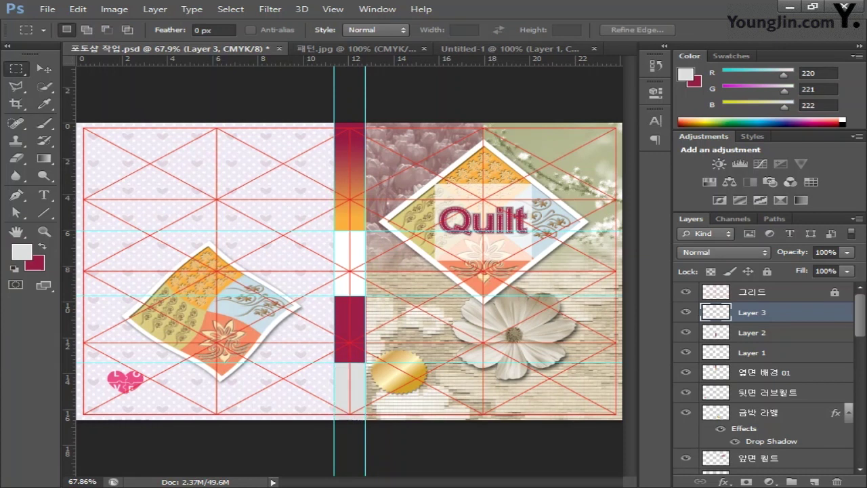
Switch to Illustrator, copy the Quilt lettering, and paste it into the Photoshop cover document.
{"action": "key", "text": "alt+Tab"}
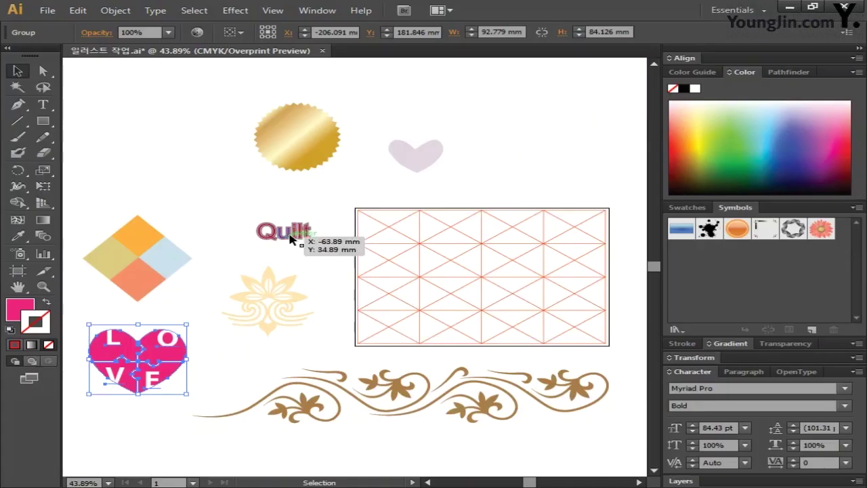
{"action": "left_click", "coordinate": [299, 233]}
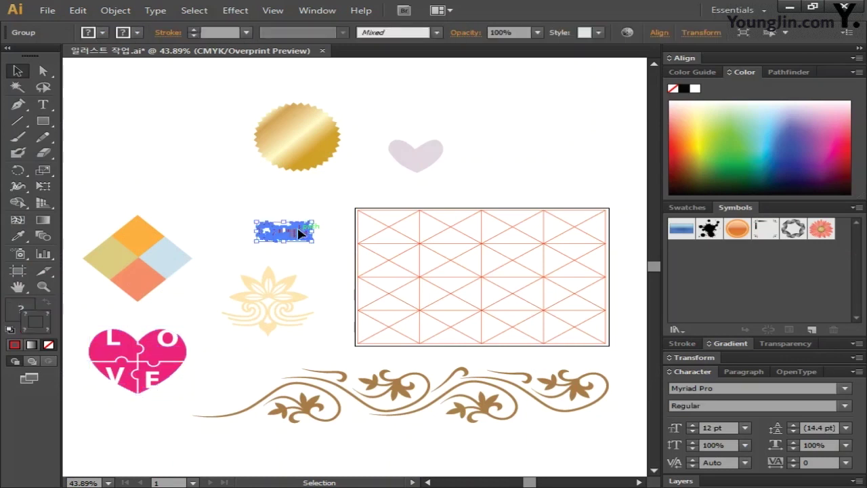
{"action": "key", "text": "alt+Tab"}
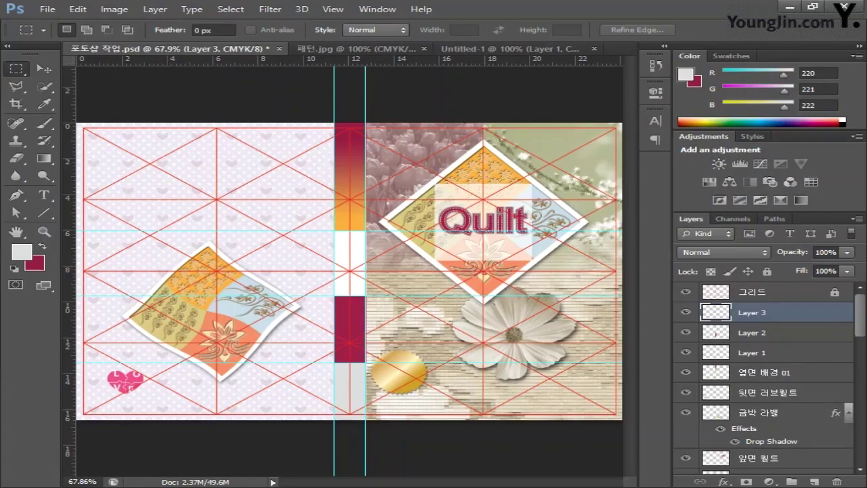
{"action": "key", "text": "ctrl+v"}
{"action": "left_click", "coordinate": [412, 172]}
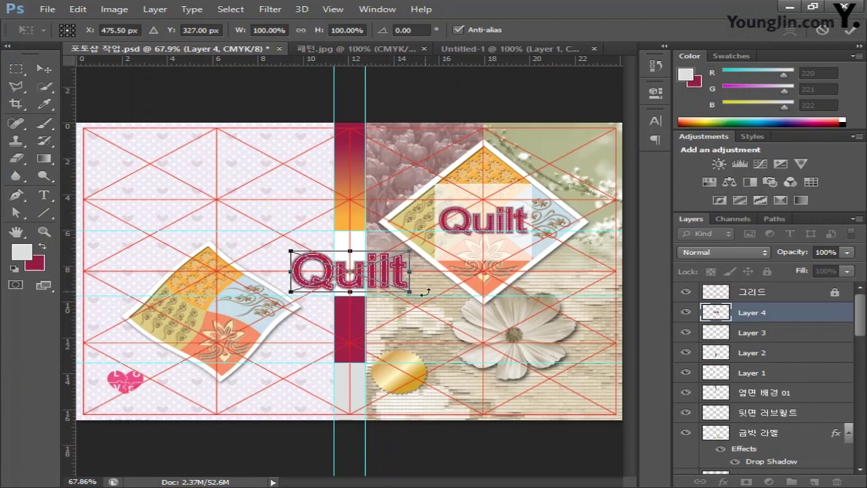
Rotate the pasted Quilt lettering a quarter turn clockwise and scale it down to fit the white spine section.
{"action": "left_click_drag", "start_coordinate": [424, 293], "coordinate": [329, 335]}
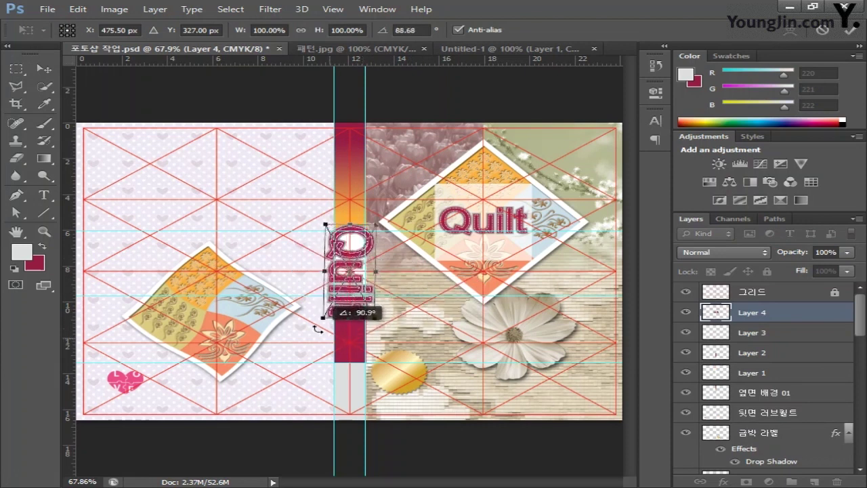
{"action": "left_click_drag", "start_coordinate": [370, 212], "coordinate": [366, 234]}
{"action": "key", "text": "Return"}
{"action": "key", "text": "m"}
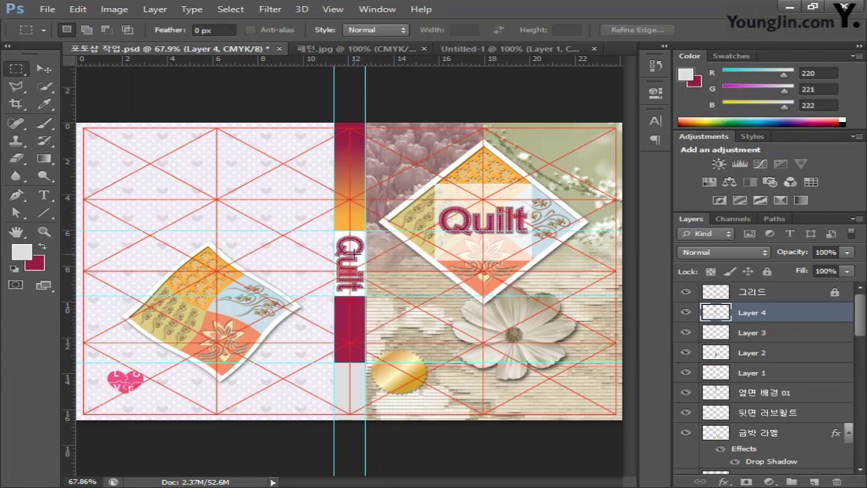
Rename the spine lettering layer as 옆면 퀼트.
{"action": "double_click", "coordinate": [757, 313]}
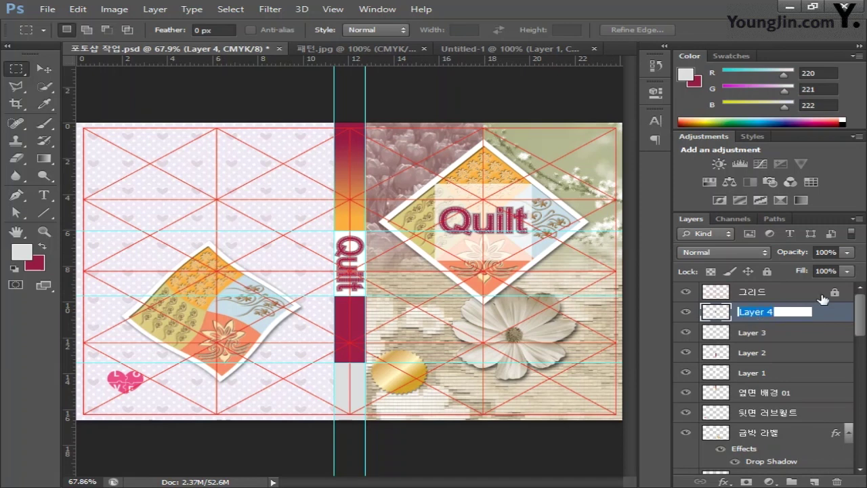
{"action": "type", "text": "ㅌ"}
{"action": "type", "text": "옆면 퀼트"}
{"action": "key", "text": "Return"}
Switch to Illustrator, copy the pink LOVE heart, and paste it into the Photoshop cover document.
{"action": "left_click", "coordinate": [407, 434]}
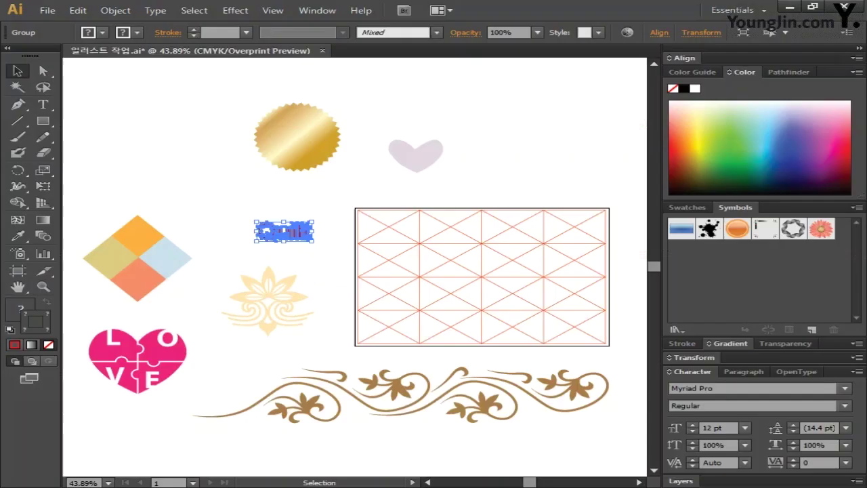
{"action": "left_click", "coordinate": [144, 352]}
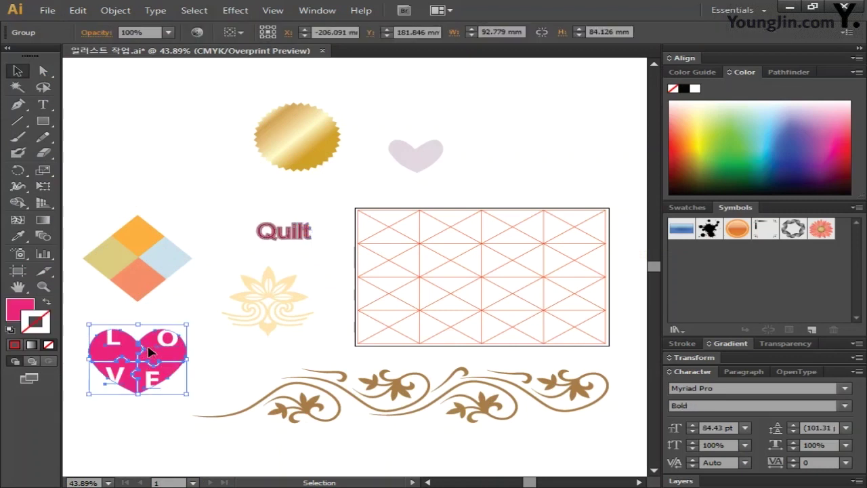
{"action": "left_click", "coordinate": [392, 483]}
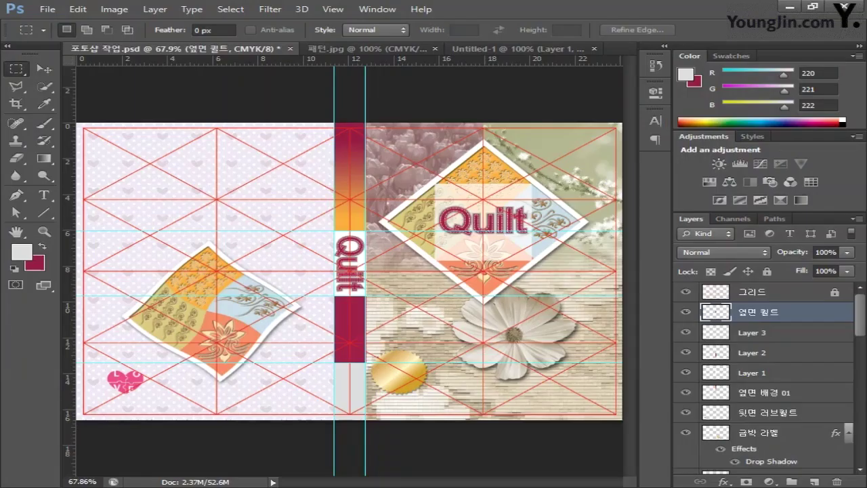
{"action": "key", "text": "ctrl+v"}
{"action": "left_click", "coordinate": [402, 175]}
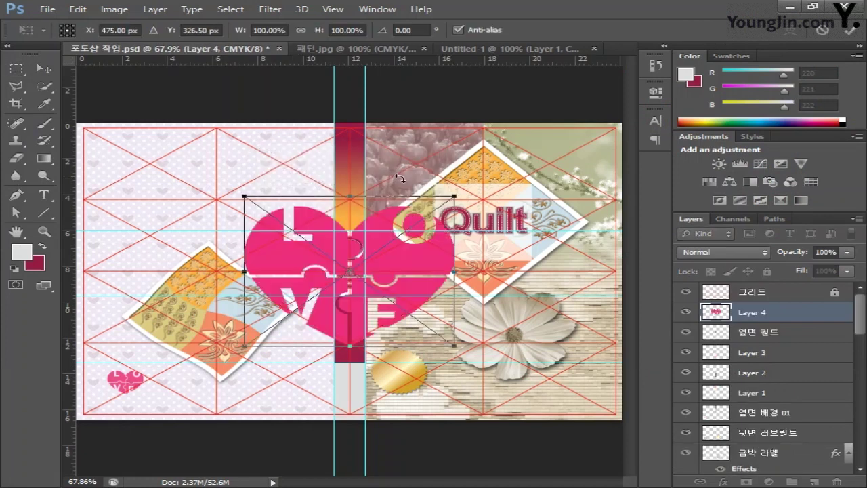
Rotate the pasted LOVE heart 90° clockwise, scale it to about 14.5%, and centre it in the light grey section of the spine.
{"action": "left_click_drag", "start_coordinate": [453, 197], "coordinate": [348, 388]}
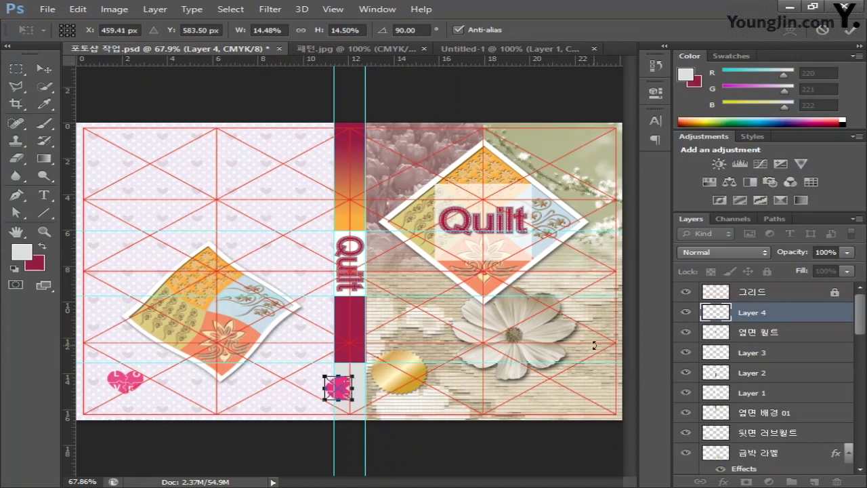
{"action": "key", "text": "Right"}
{"action": "key", "text": "Right"}
{"action": "key", "text": "Right"}
{"action": "key", "text": "Right"}
{"action": "key", "text": "Right"}
{"action": "key", "text": "Right"}
{"action": "key", "text": "Right"}
{"action": "key", "text": "Right"}
{"action": "key", "text": "Right"}
{"action": "key", "text": "Right"}
{"action": "key", "text": "Right"}
{"action": "key", "text": "Right"}
{"action": "key", "text": "Right"}
{"action": "key", "text": "Right"}
{"action": "key", "text": "Right"}
{"action": "key", "text": "Right"}
{"action": "key", "text": "Right"}
{"action": "key", "text": "Right"}
{"action": "key", "text": "Right"}
{"action": "key", "text": "Right"}
{"action": "key", "text": "Up"}
{"action": "key", "text": "Up"}
{"action": "key", "text": "Up"}
{"action": "key", "text": "Up"}
{"action": "key", "text": "Up"}
{"action": "key", "text": "Up"}
{"action": "key", "text": "Up"}
{"action": "key", "text": "Up"}
{"action": "key", "text": "Up"}
{"action": "key", "text": "Up"}
{"action": "key", "text": "Up"}
{"action": "key", "text": "Up"}
{"action": "key", "text": "Up"}
{"action": "key", "text": "Up"}
{"action": "key", "text": "Up"}
{"action": "key", "text": "Up"}
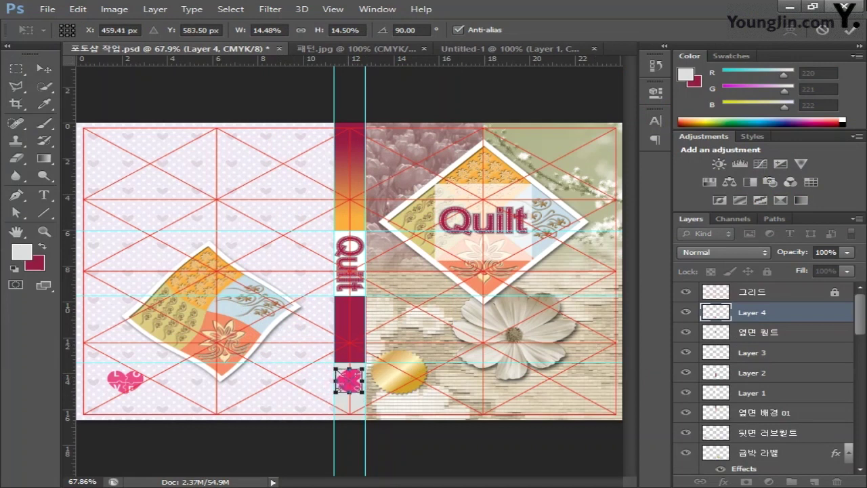
{"action": "key", "text": "Return"}
Rename the spine heart's layer as 옆면 러브 퀼트.
{"action": "double_click", "coordinate": [757, 313]}
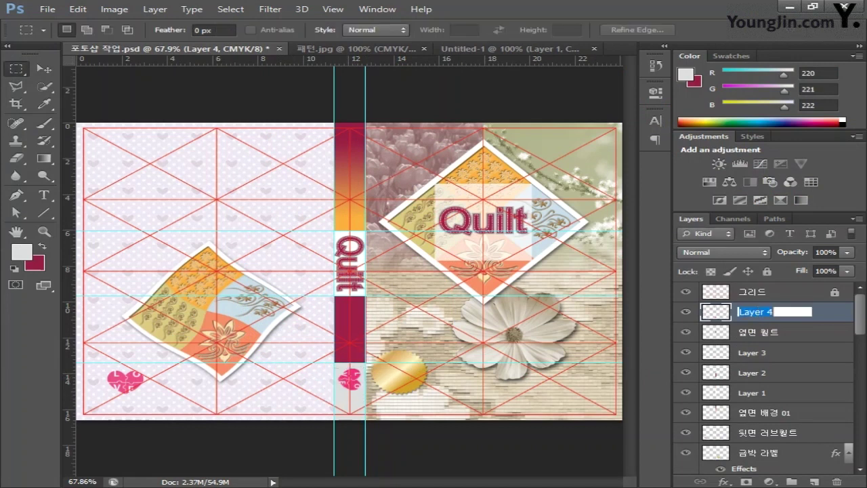
{"action": "type", "text": "옆면 러브ㅋ"}
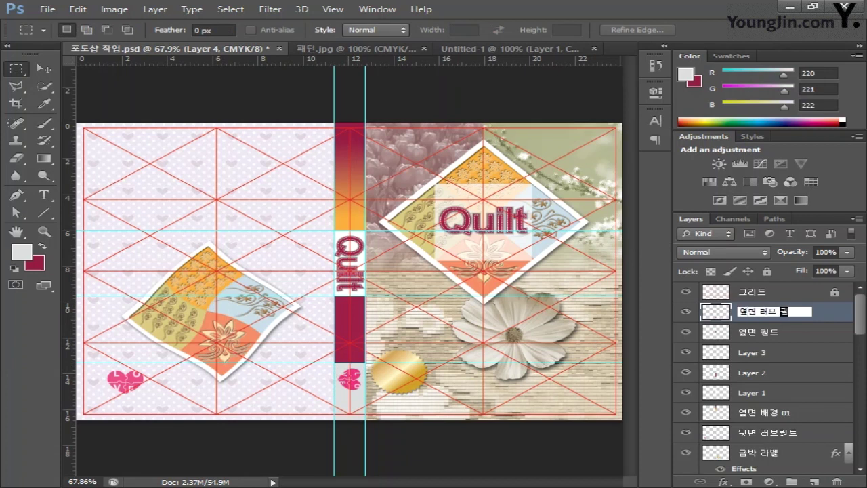
{"action": "type", "text": "퀼트"}
{"action": "key", "text": "Return"}
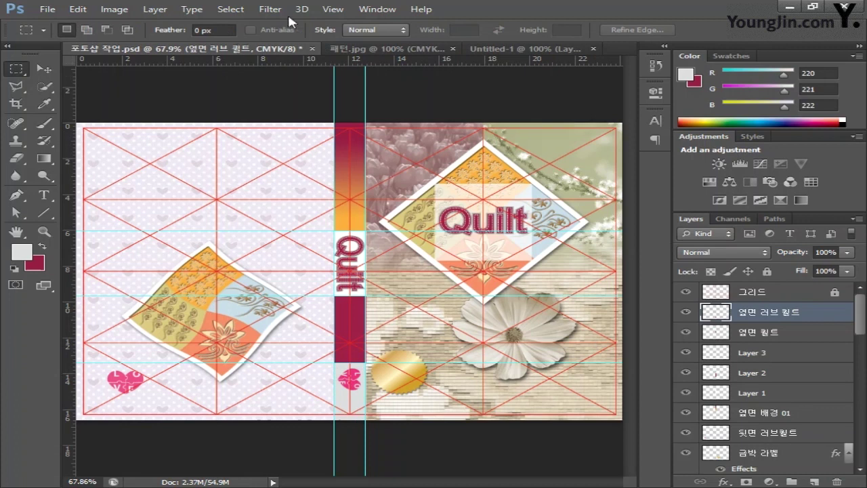
Hide the rulers, the guides and the 그리드 layer, and save the cover document.
{"action": "left_click", "coordinate": [332, 9]}
{"action": "left_click", "coordinate": [397, 226]}
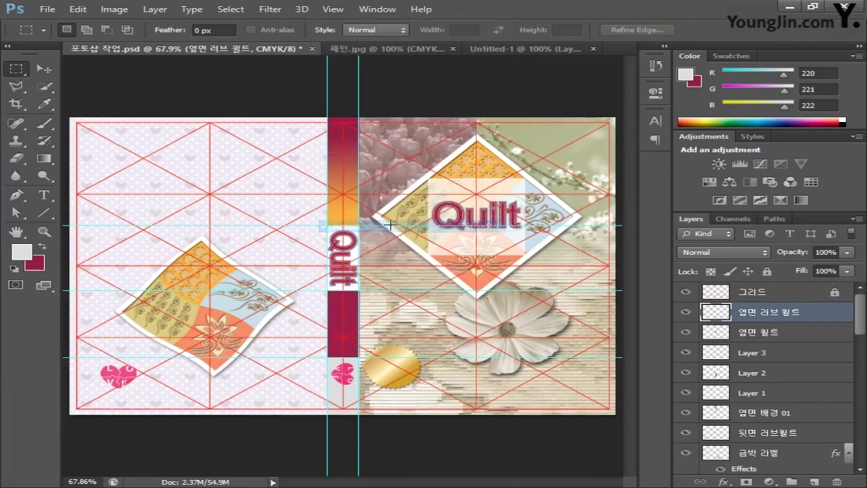
{"action": "key", "text": "ctrl+semicolon"}
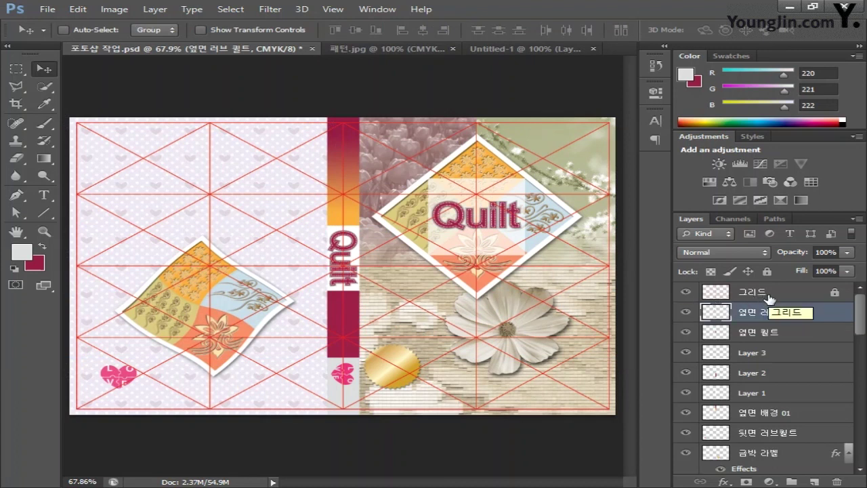
{"action": "left_click", "coordinate": [684, 292]}
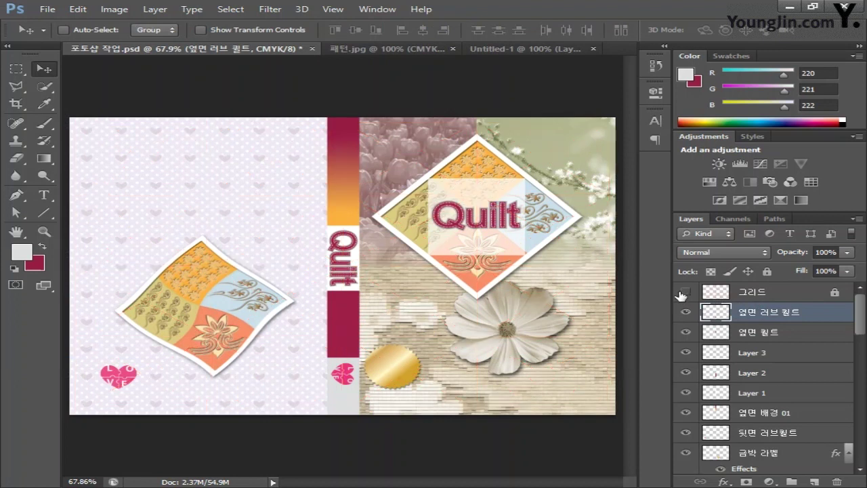
{"action": "key", "text": "ctrl+s"}
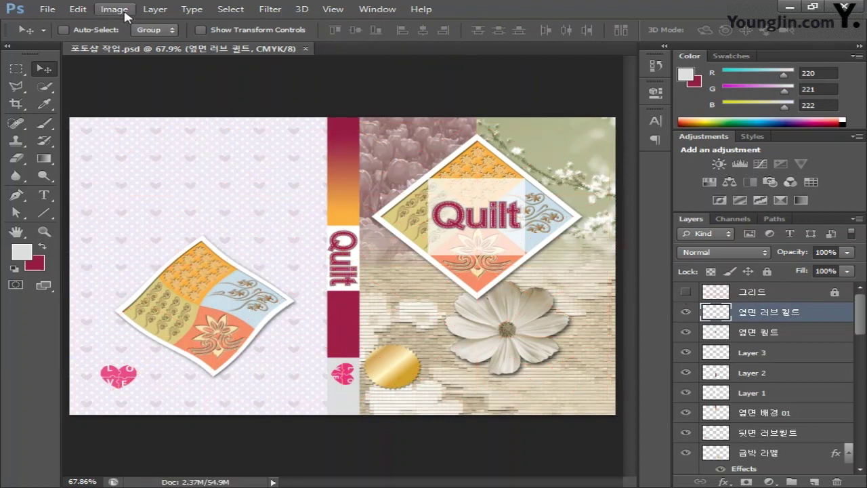
Convert the document's colour mode to RGB Color without flattening the layers.
{"action": "left_click", "coordinate": [115, 9]}
{"action": "mouse_move", "coordinate": [141, 27]}
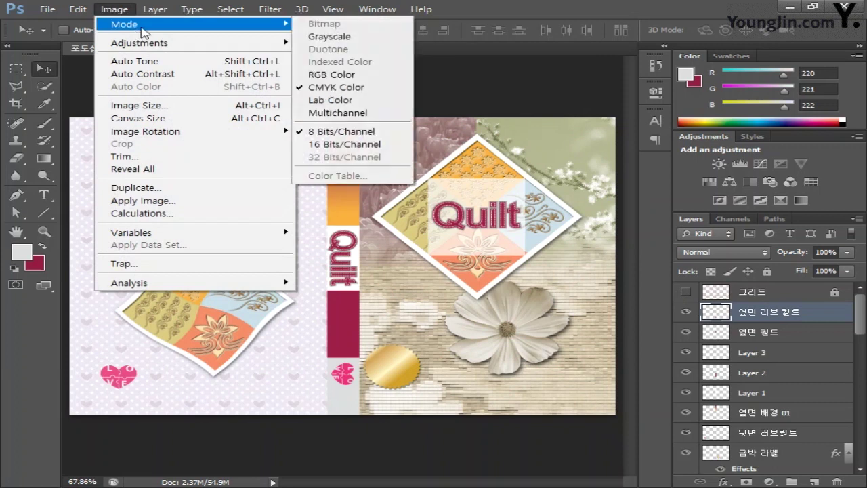
{"action": "left_click", "coordinate": [364, 76]}
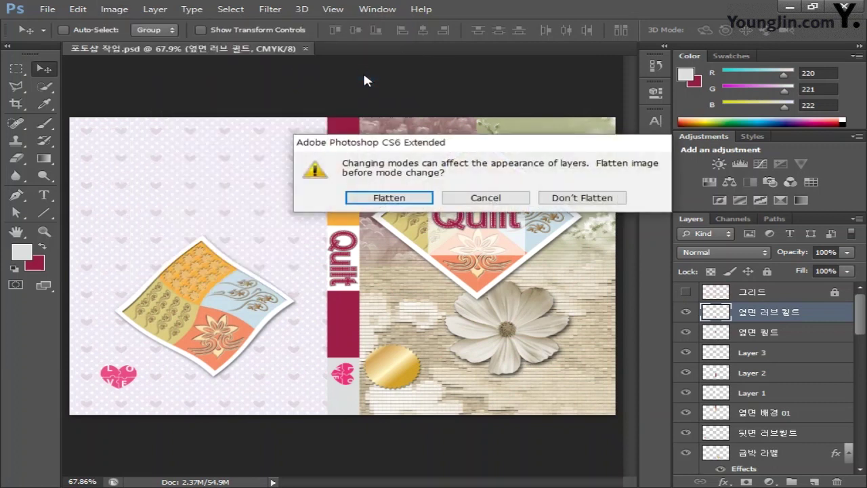
{"action": "left_click_drag", "start_coordinate": [531, 143], "coordinate": [466, 141]}
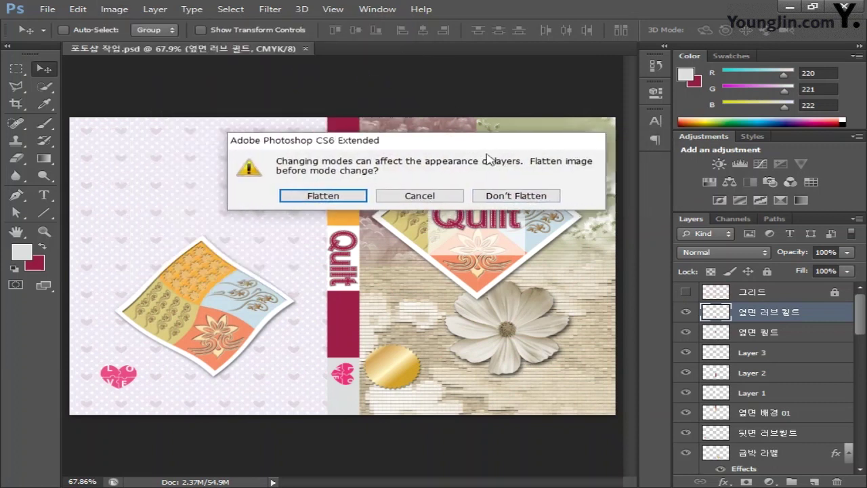
{"action": "left_click", "coordinate": [504, 200]}
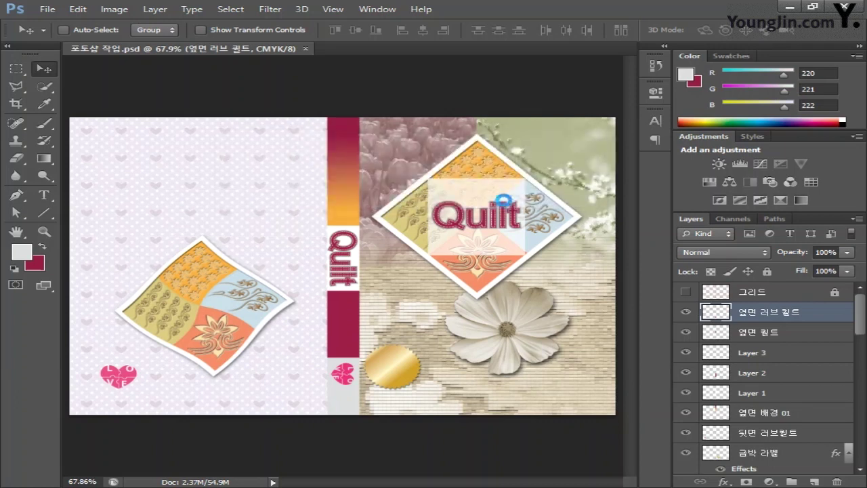
Save a JPEG copy of the cover as 01.jpg in the 작업 folder, at Maximum quality 12 with the Baseline (Standard) format.
{"action": "left_click", "coordinate": [47, 9]}
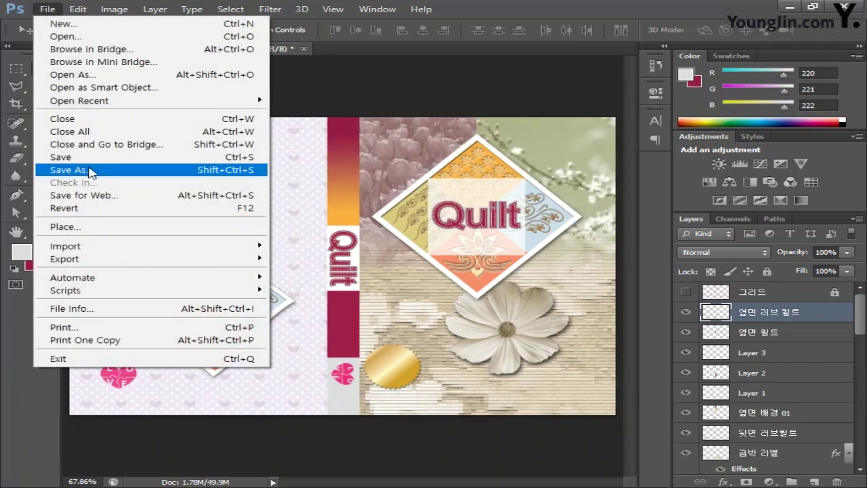
{"action": "left_click", "coordinate": [90, 171]}
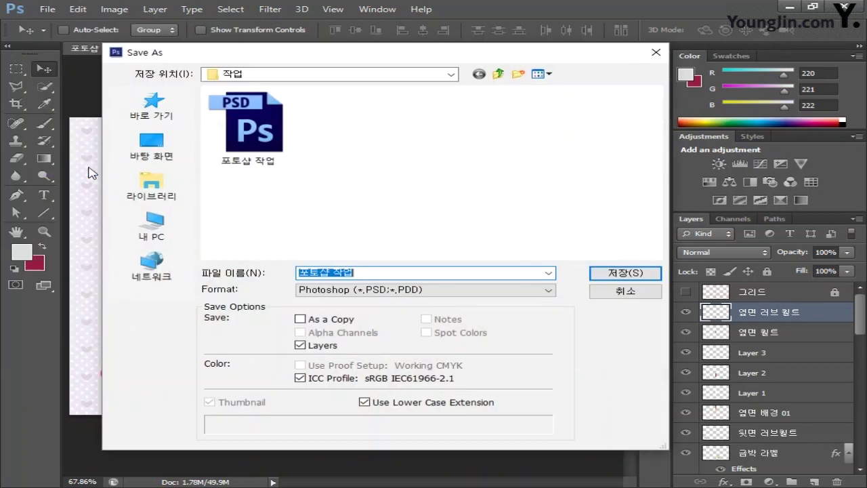
{"action": "type", "text": "01"}
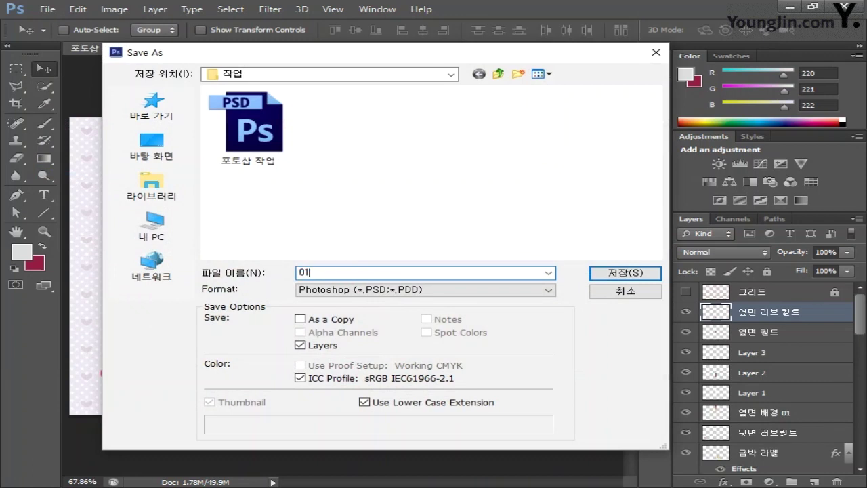
{"action": "key", "text": "Tab"}
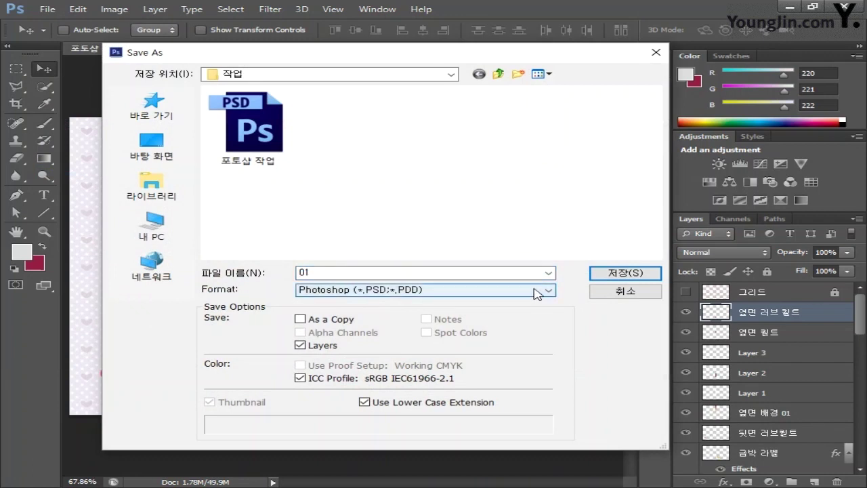
{"action": "left_click", "coordinate": [535, 292]}
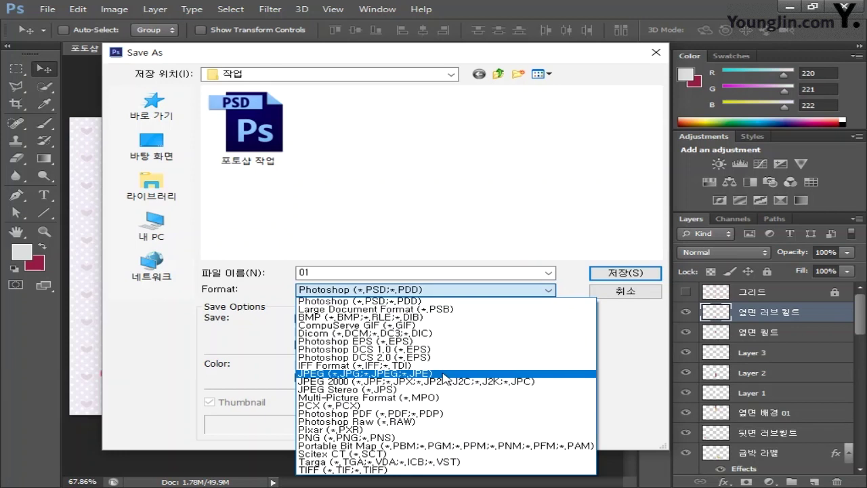
{"action": "left_click", "coordinate": [445, 373]}
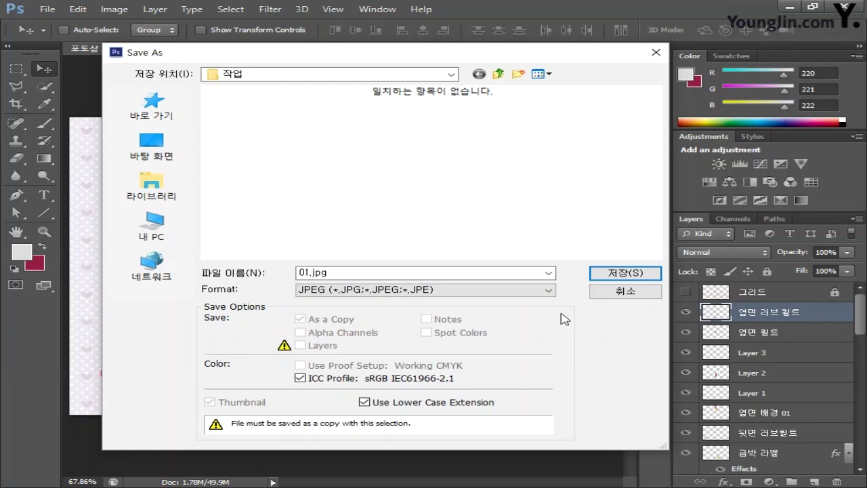
{"action": "left_click", "coordinate": [626, 274]}
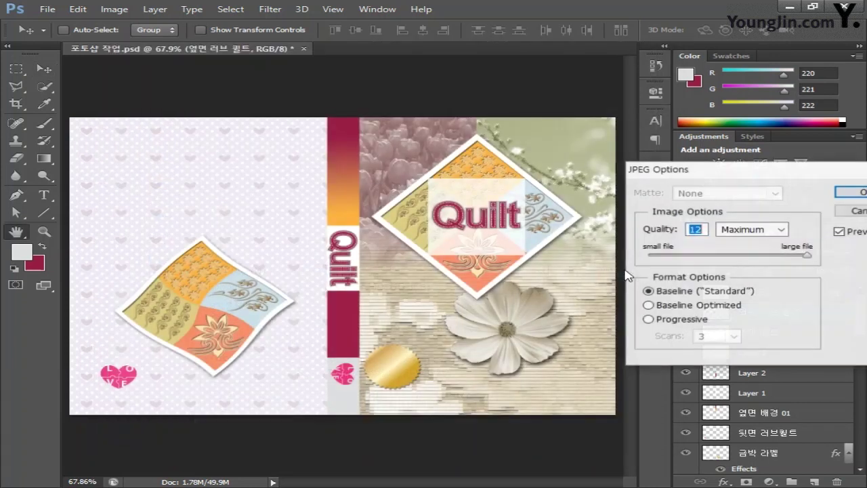
{"action": "left_click_drag", "start_coordinate": [728, 162], "coordinate": [340, 153]}
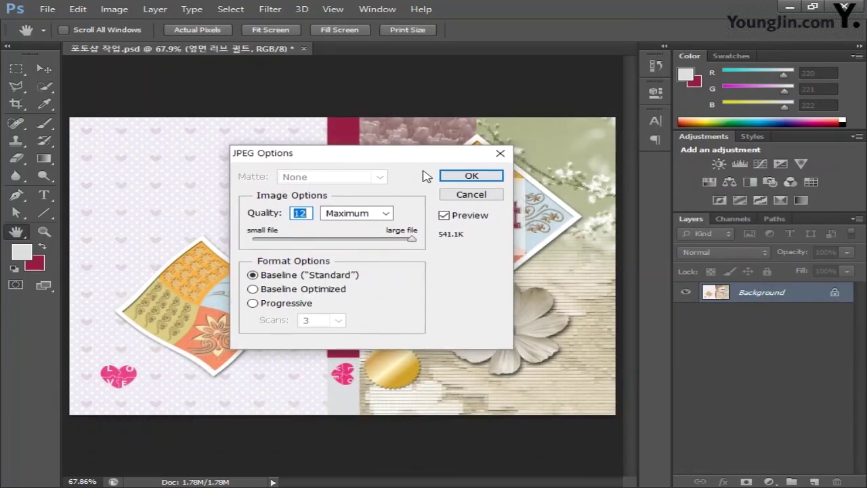
{"action": "left_click", "coordinate": [473, 178]}
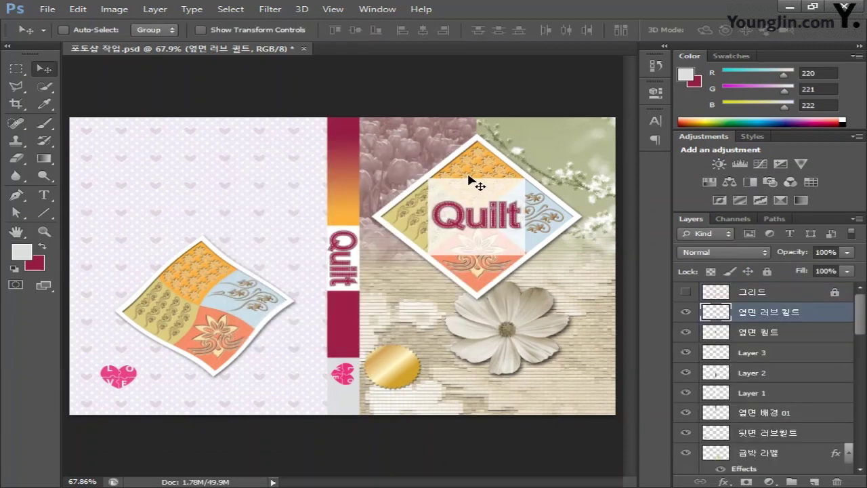